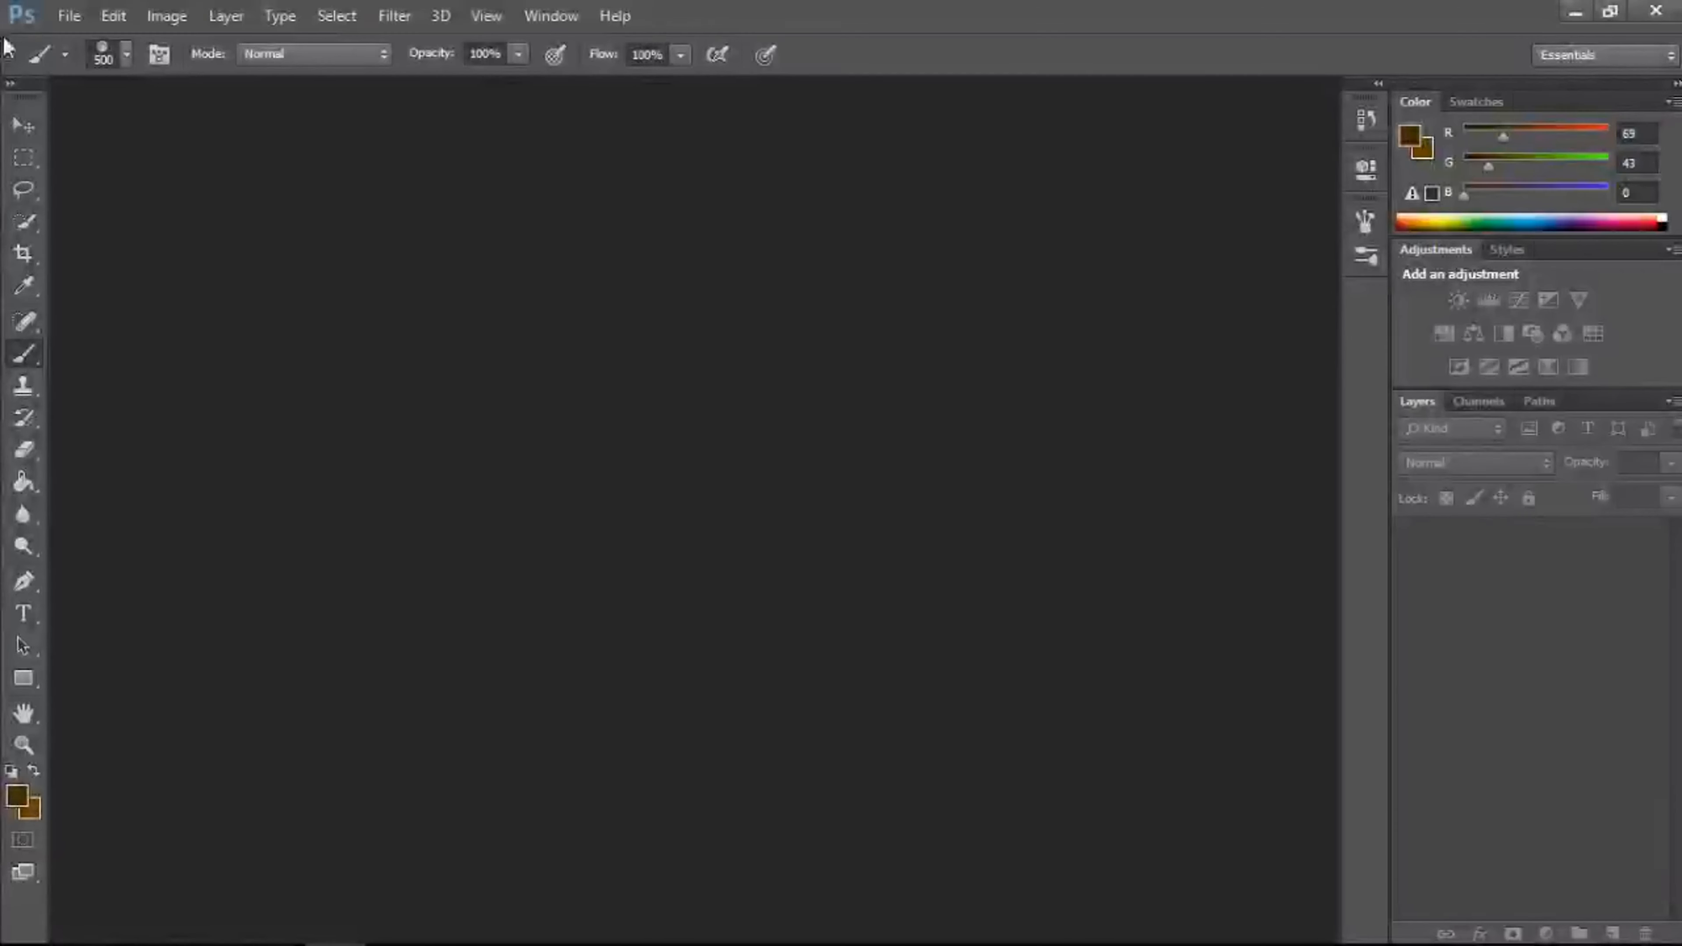
Step: Create a new 2000 × 1200 pixel RGB document at 300 pixels/inch with a white background
{"action": "left_click", "coordinate": [69, 16]}
{"action": "left_click", "coordinate": [80, 36]}
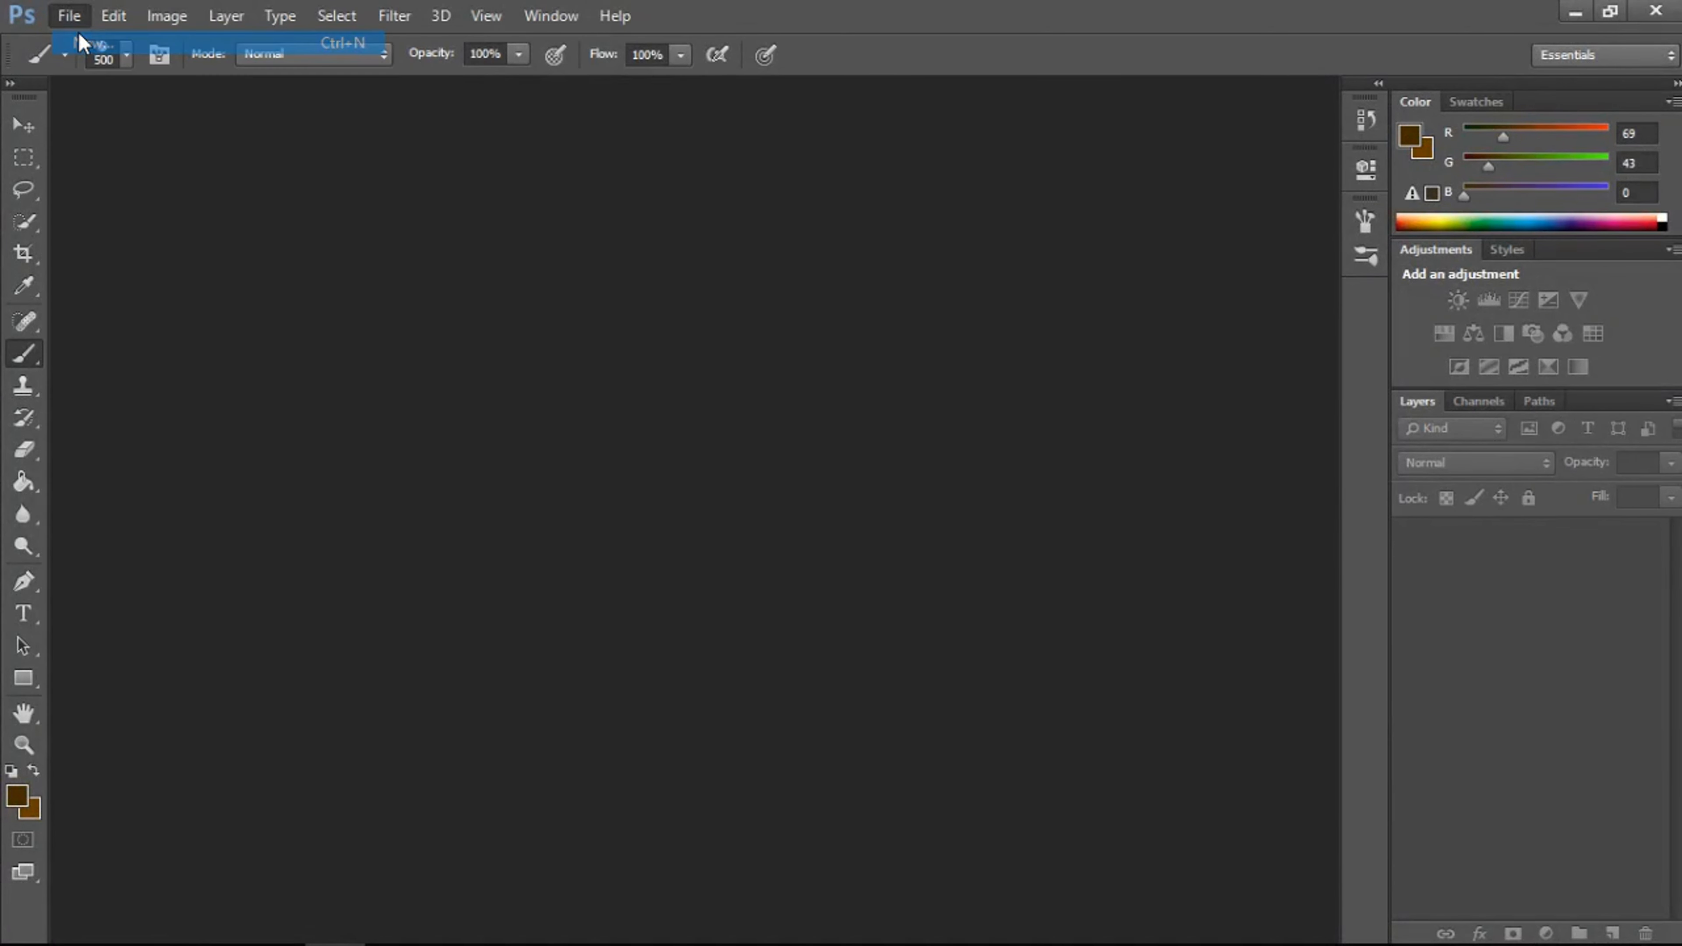
{"action": "double_click", "coordinate": [754, 312]}
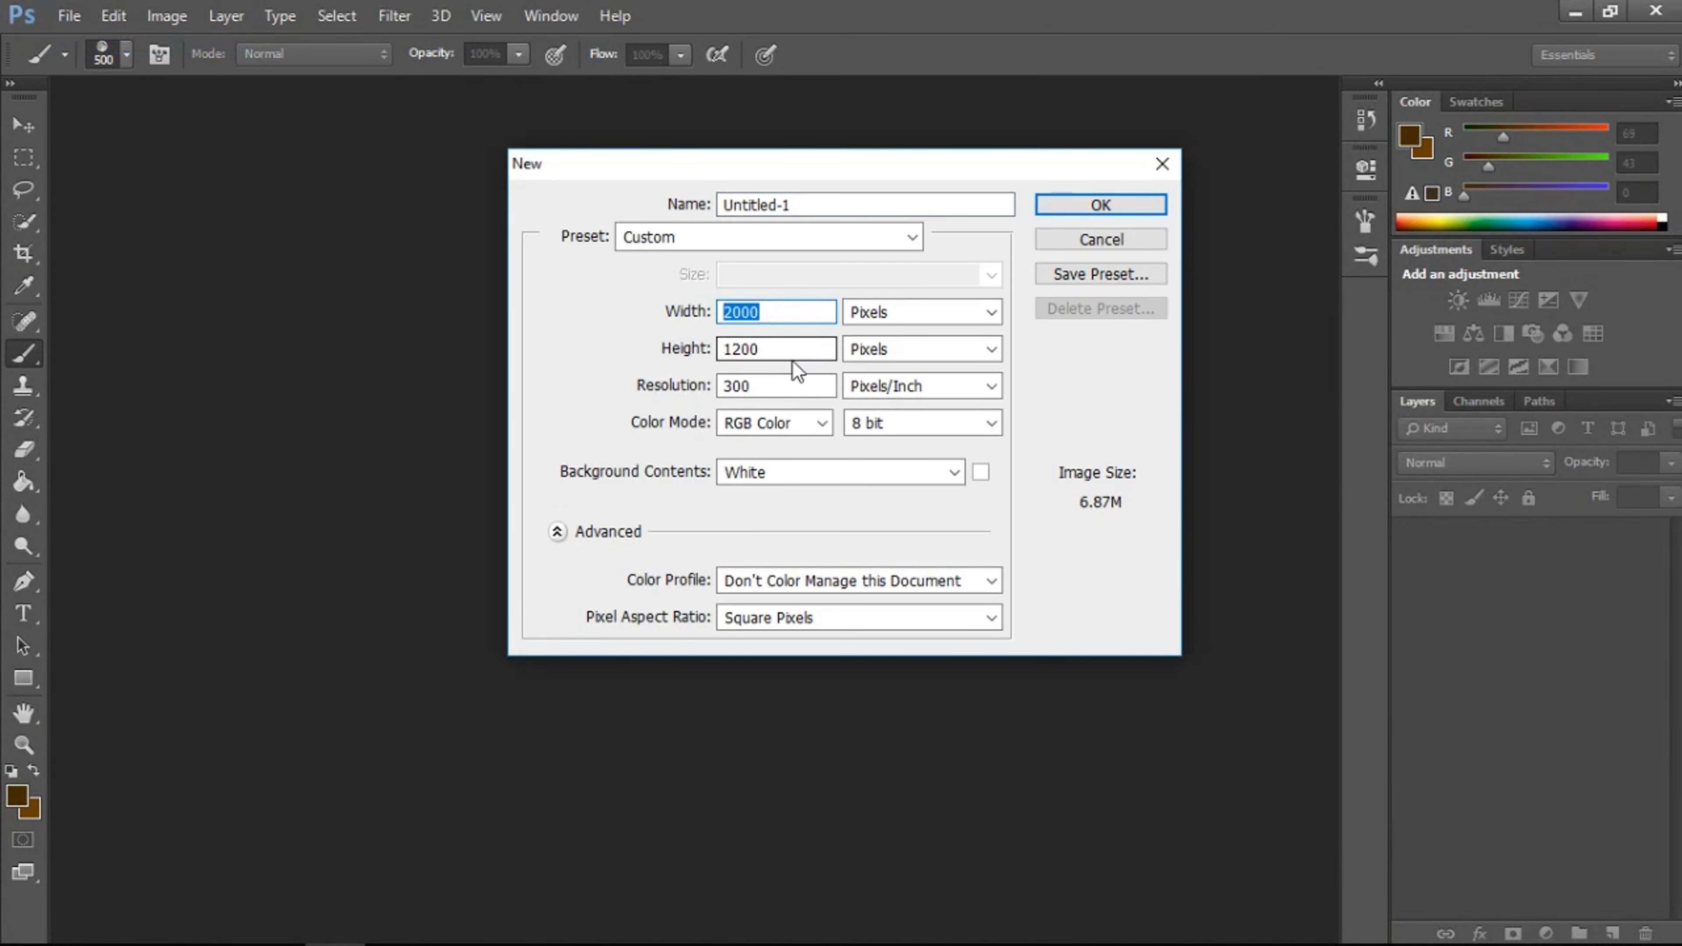
{"action": "double_click", "coordinate": [742, 356]}
{"action": "left_click", "coordinate": [1111, 210]}
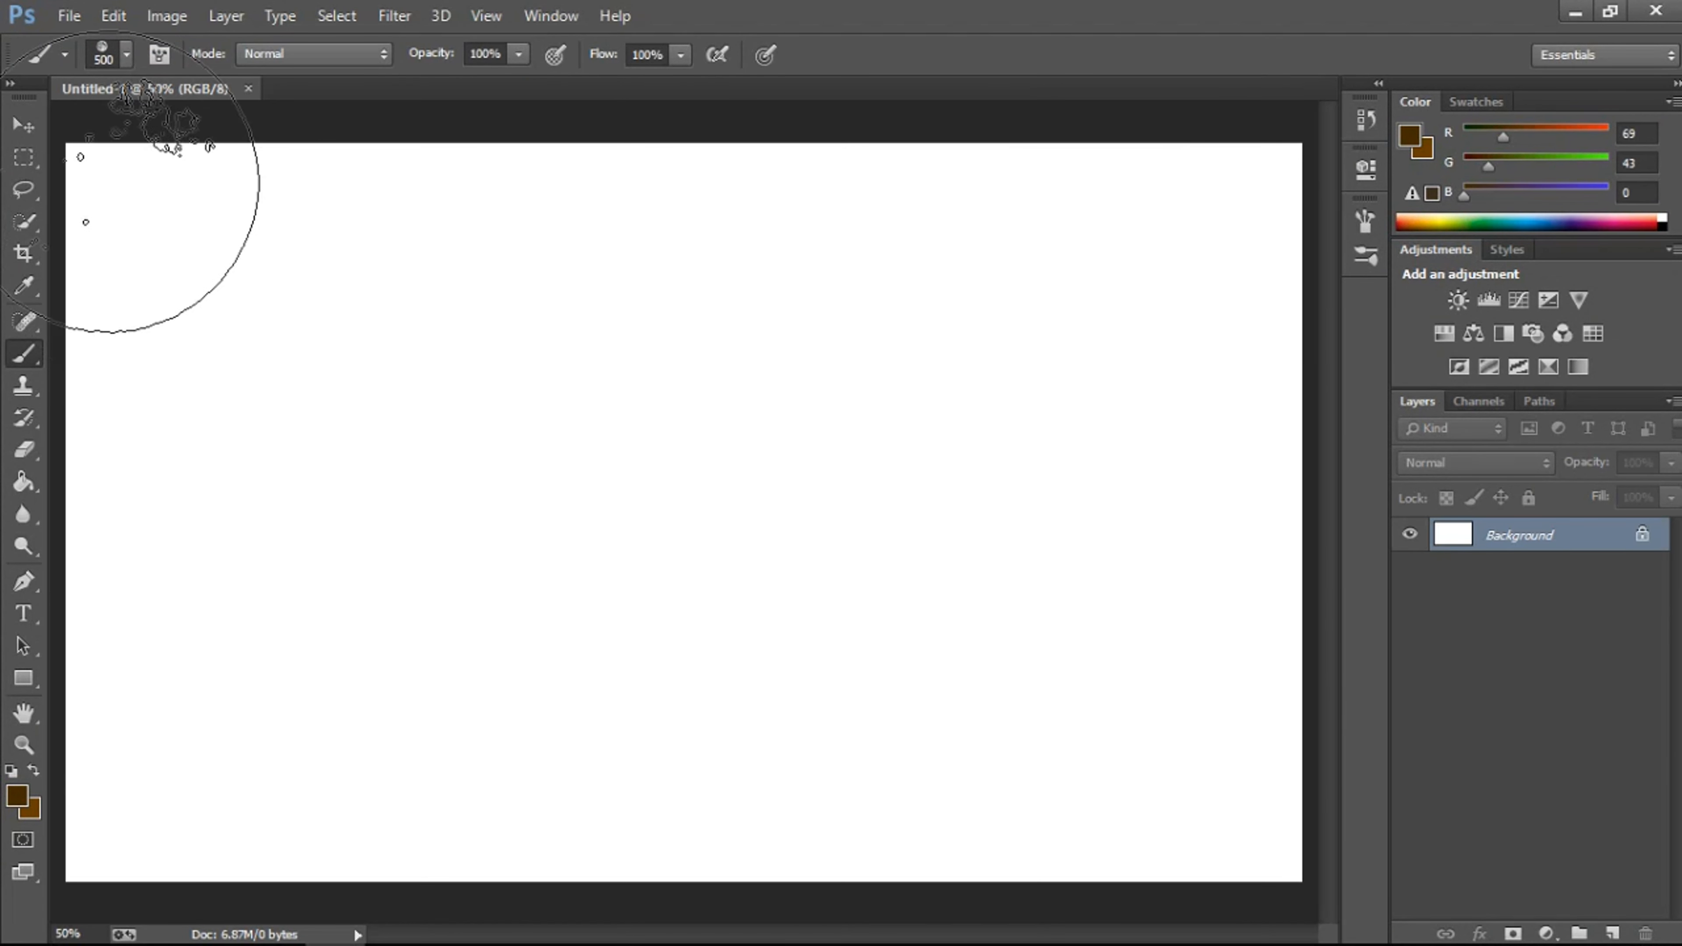
{"action": "left_click", "coordinate": [24, 159]}
{"action": "left_click", "coordinate": [20, 124]}
{"action": "scroll", "coordinate": [679, 483], "scroll_direction": "down", "scroll_amount": 1}
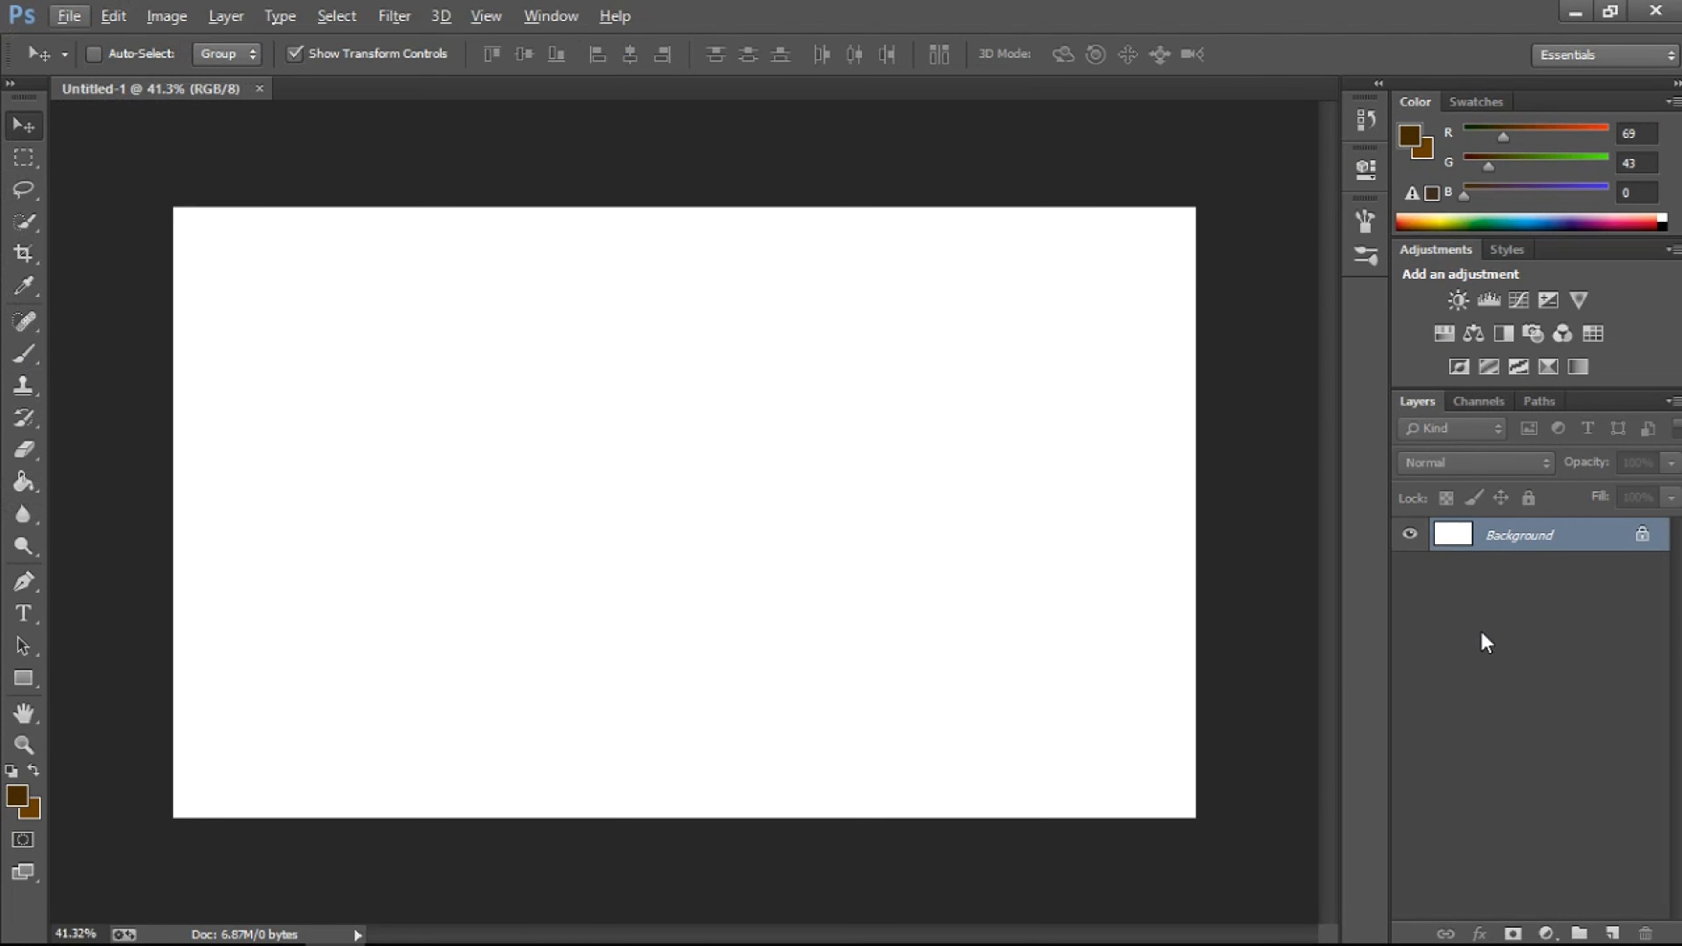
Step: Choose the Gradient tool and set the end color stop of its black-to-orange gradient to ff9900
{"action": "left_click_drag", "start_coordinate": [23, 481], "coordinate": [77, 477]}
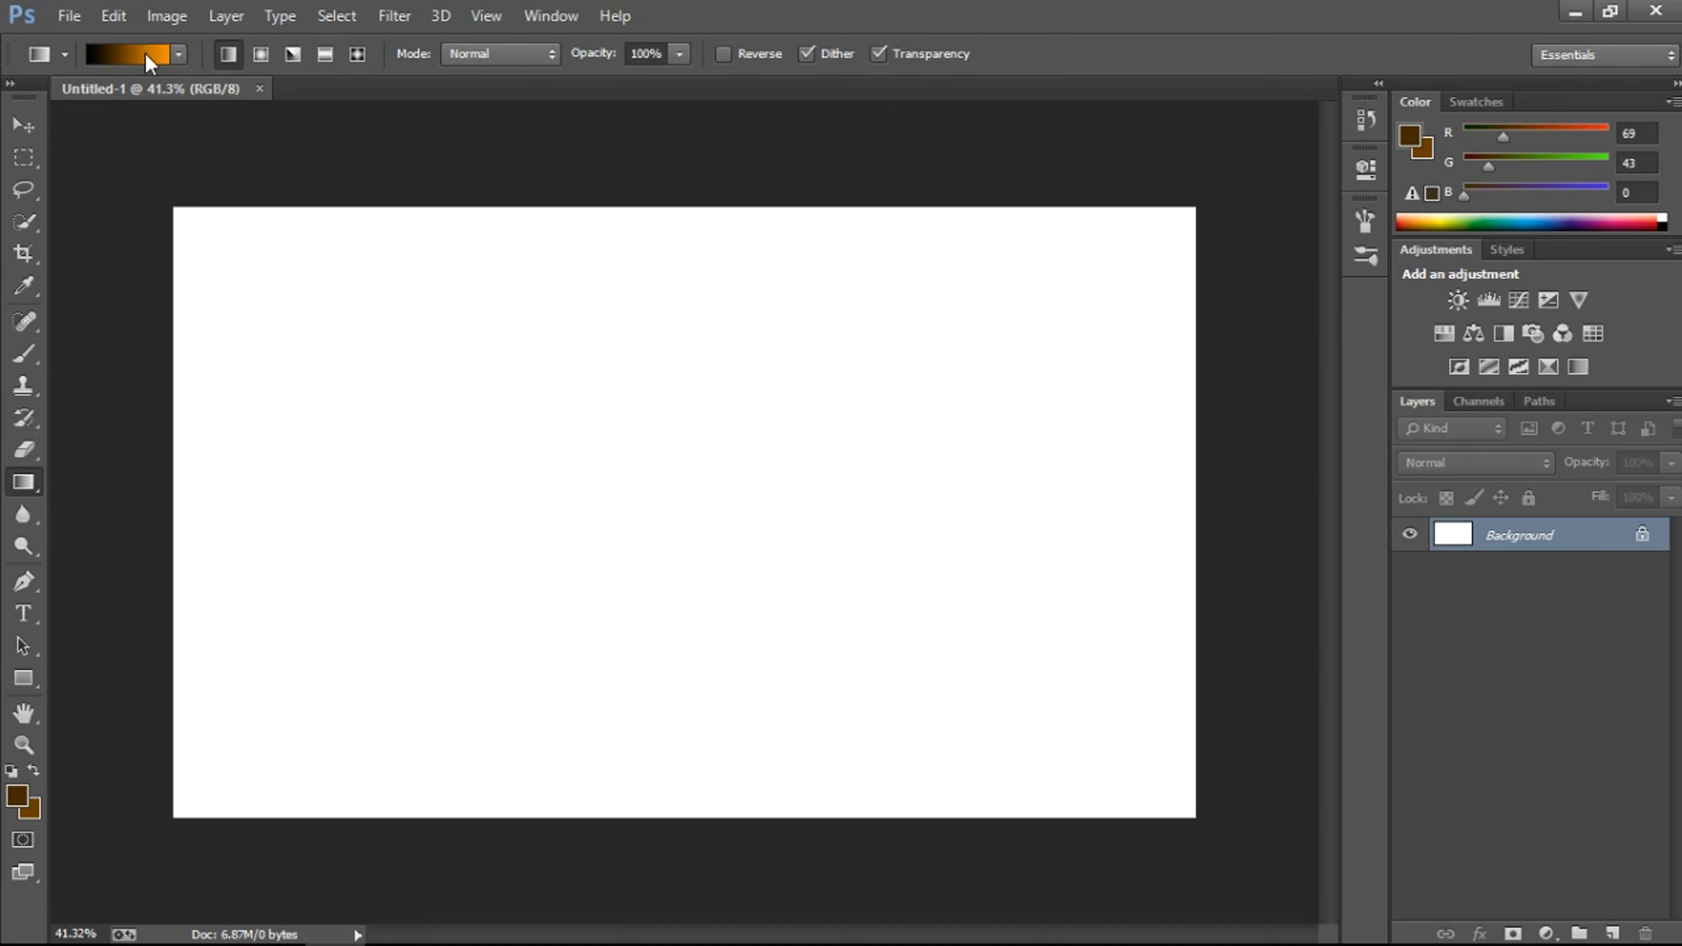
{"action": "left_click", "coordinate": [147, 57]}
{"action": "left_click", "coordinate": [997, 512]}
{"action": "double_click", "coordinate": [997, 510]}
{"action": "type", "text": "ff9900"}
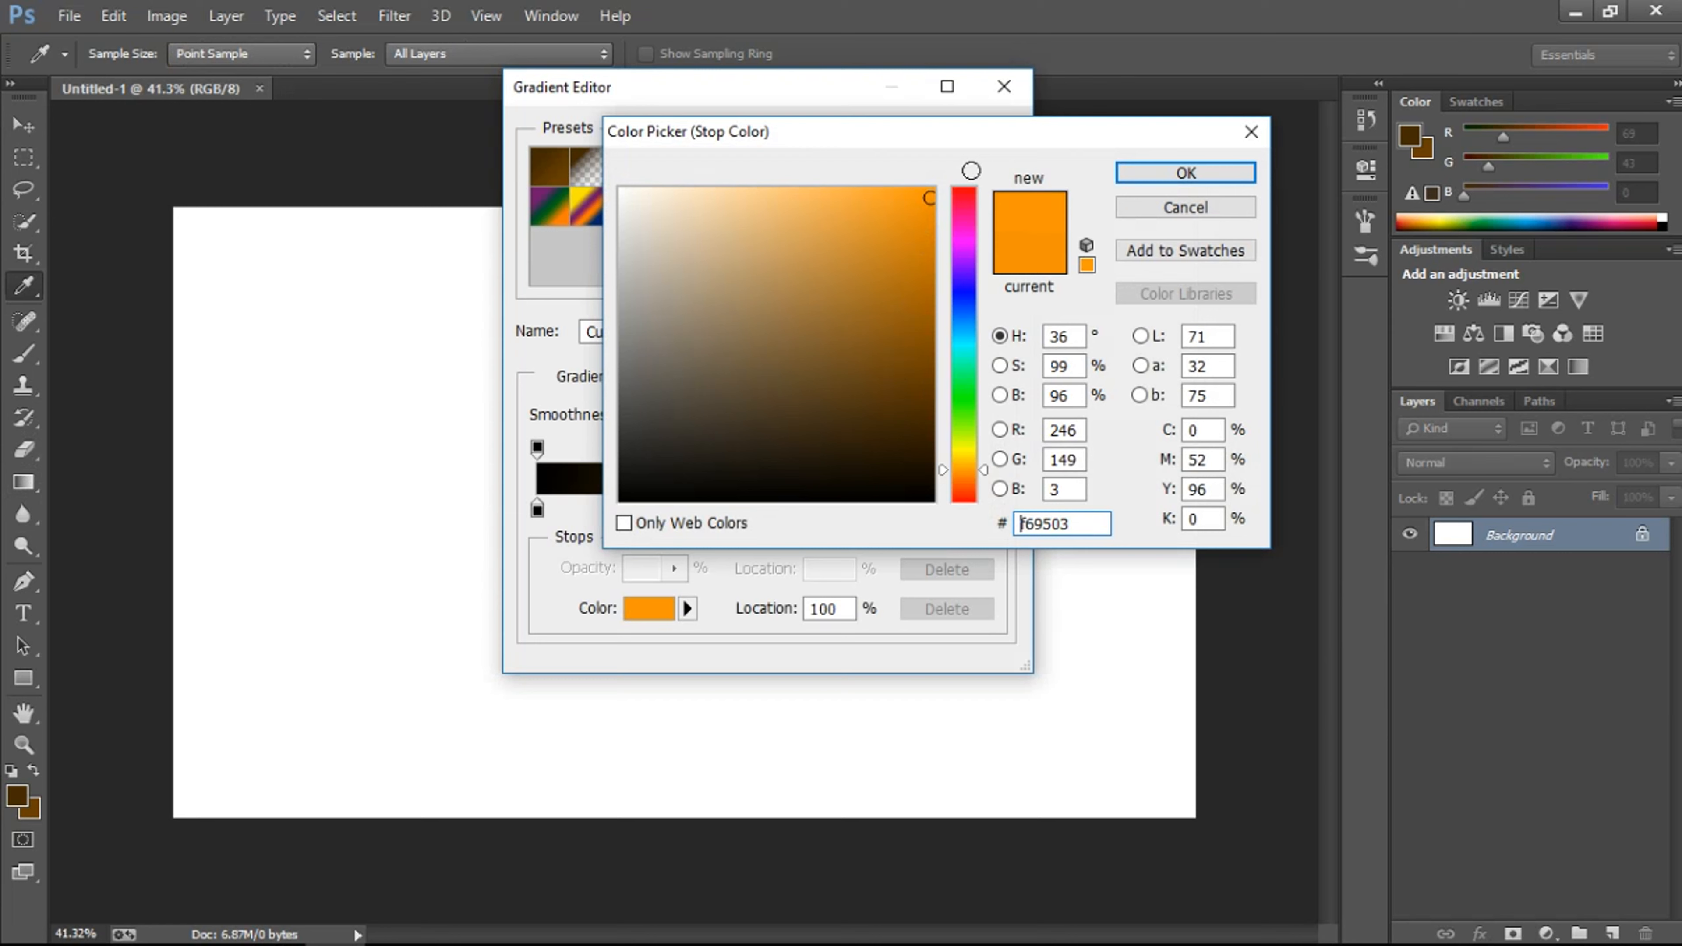
{"action": "key", "text": "Return"}
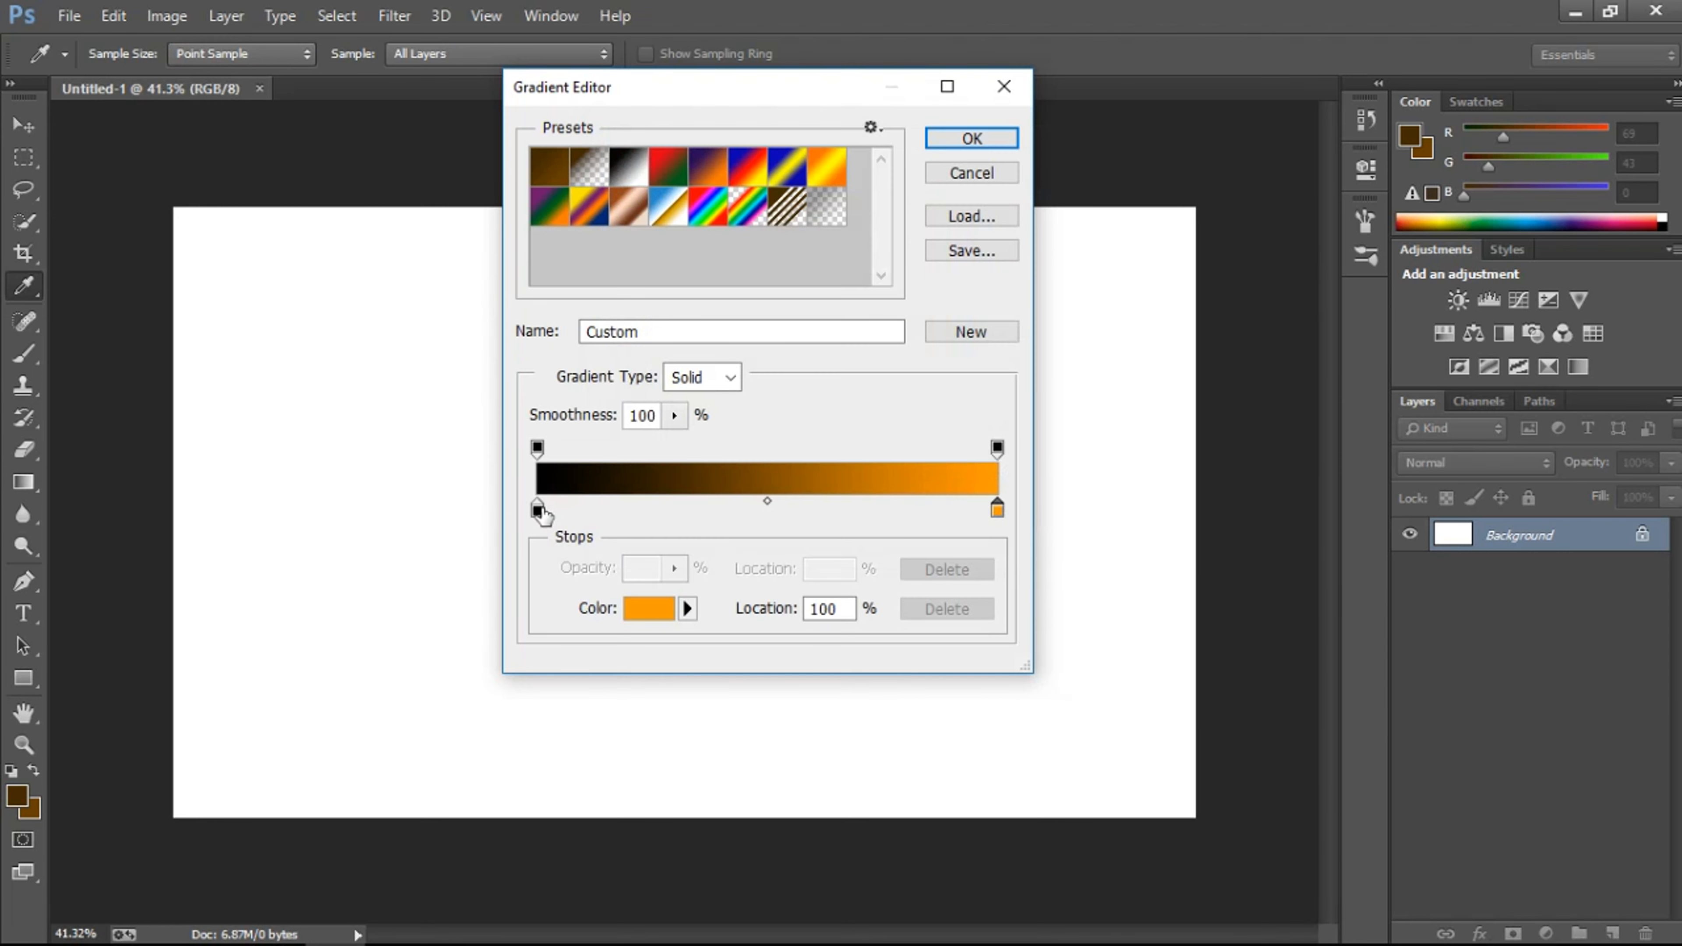
{"action": "left_click", "coordinate": [542, 511]}
{"action": "left_click_drag", "start_coordinate": [542, 507], "coordinate": [659, 510]}
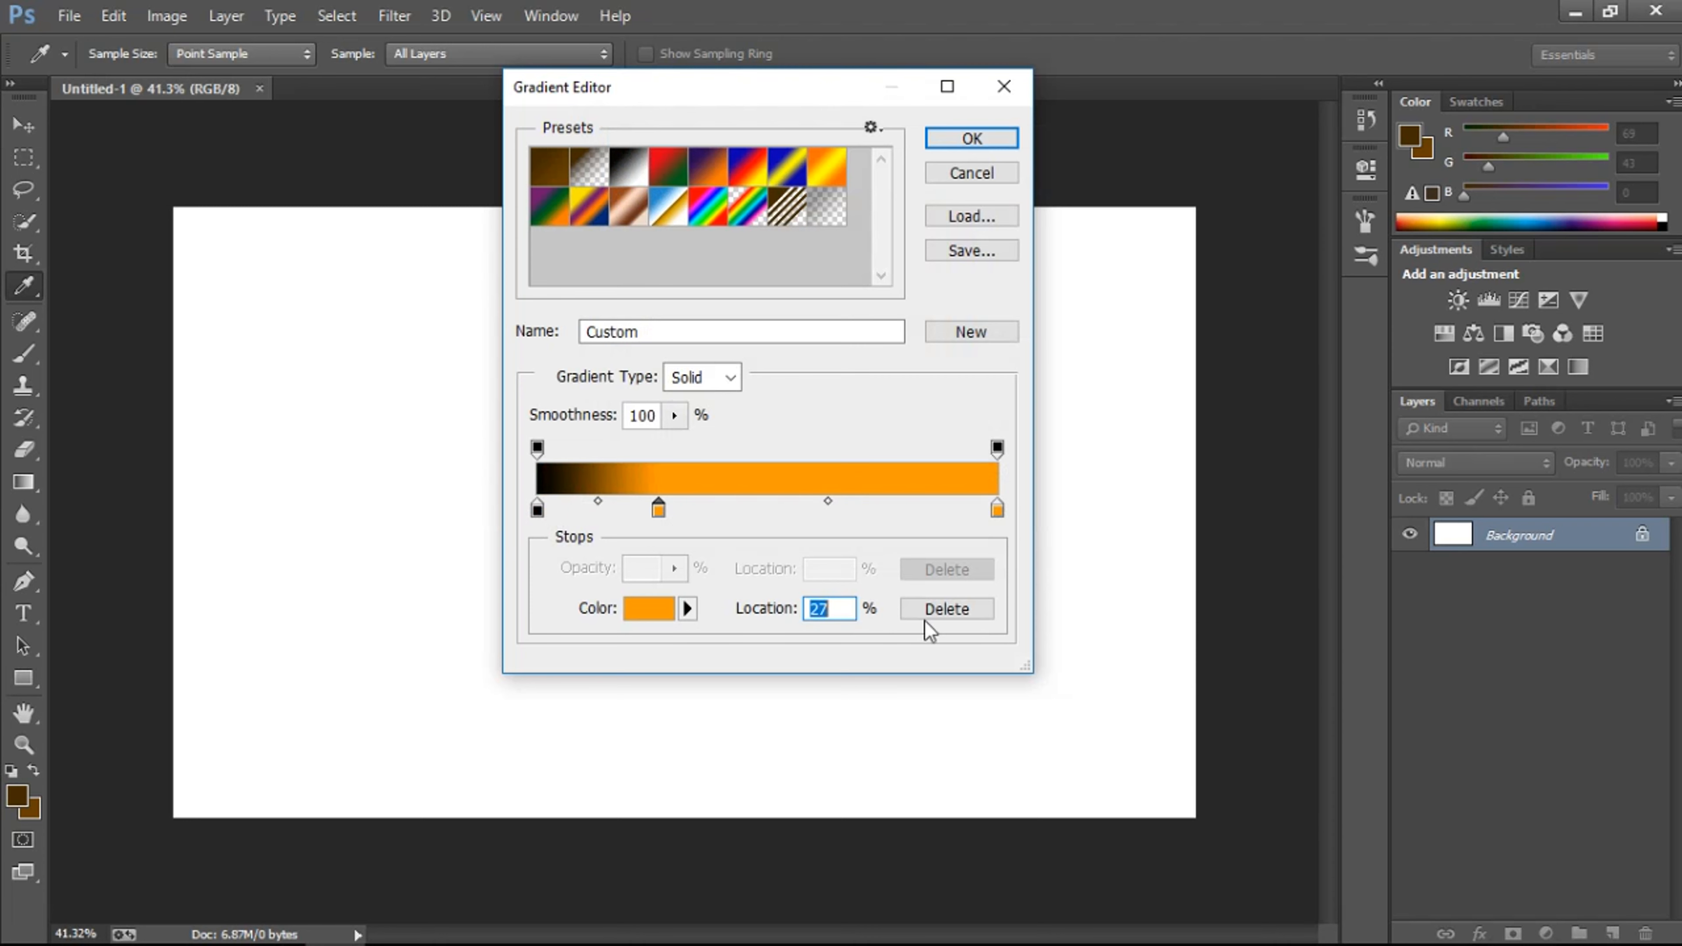
{"action": "left_click", "coordinate": [926, 610]}
{"action": "double_click", "coordinate": [542, 514]}
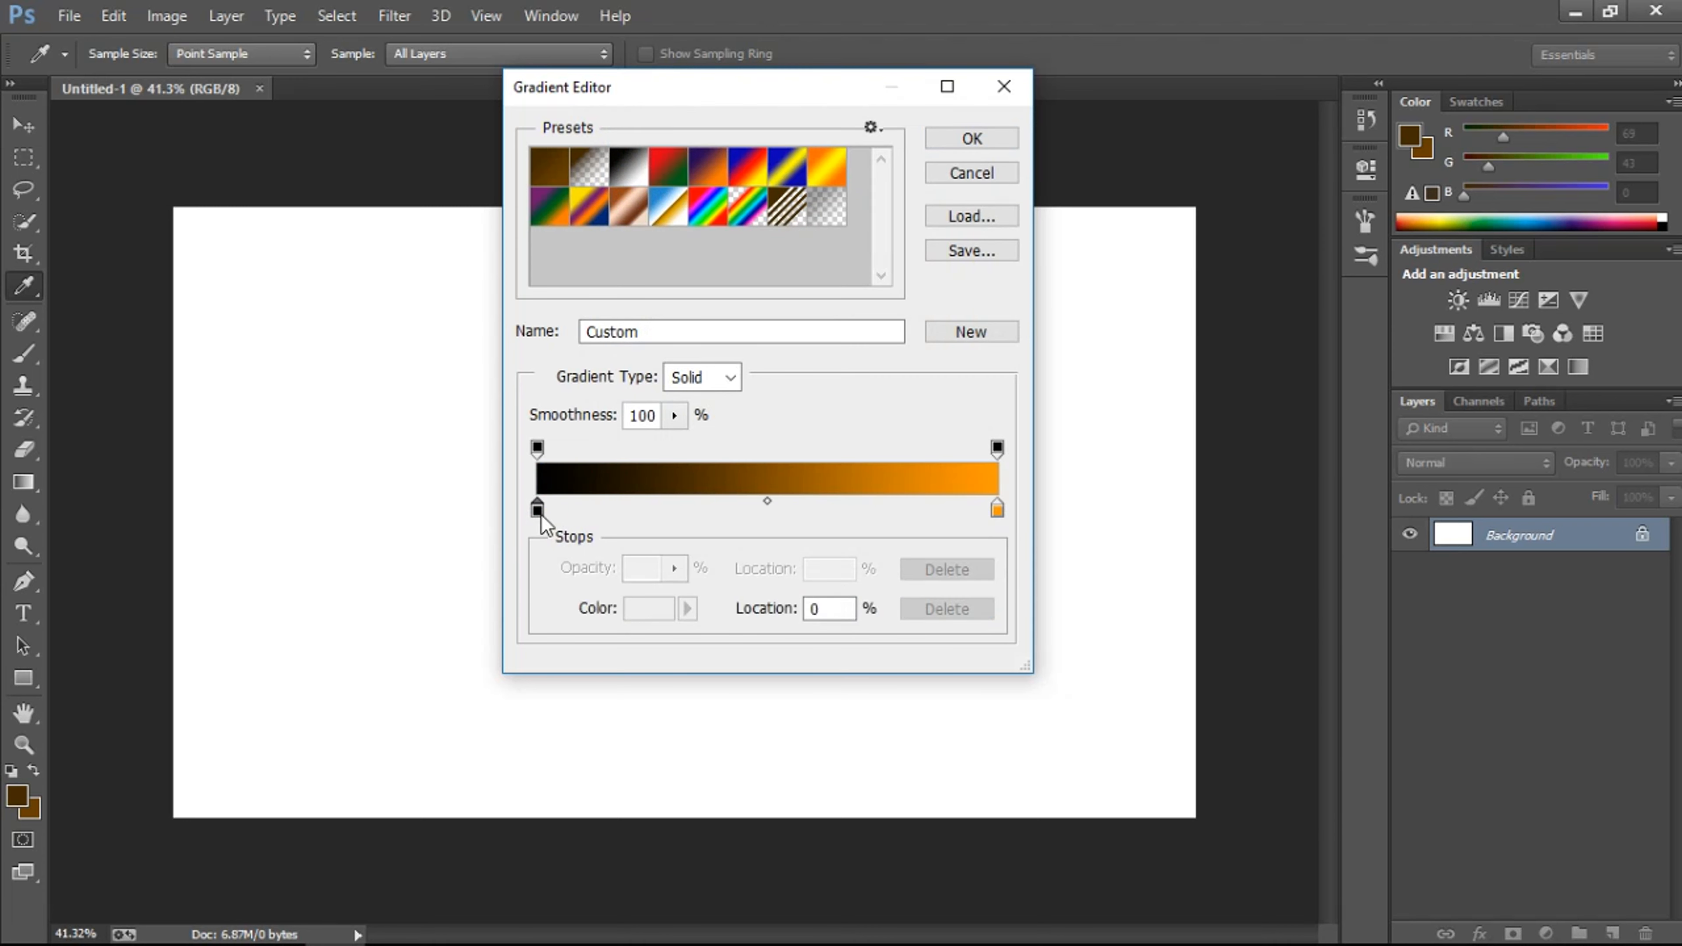
{"action": "left_click", "coordinate": [621, 500]}
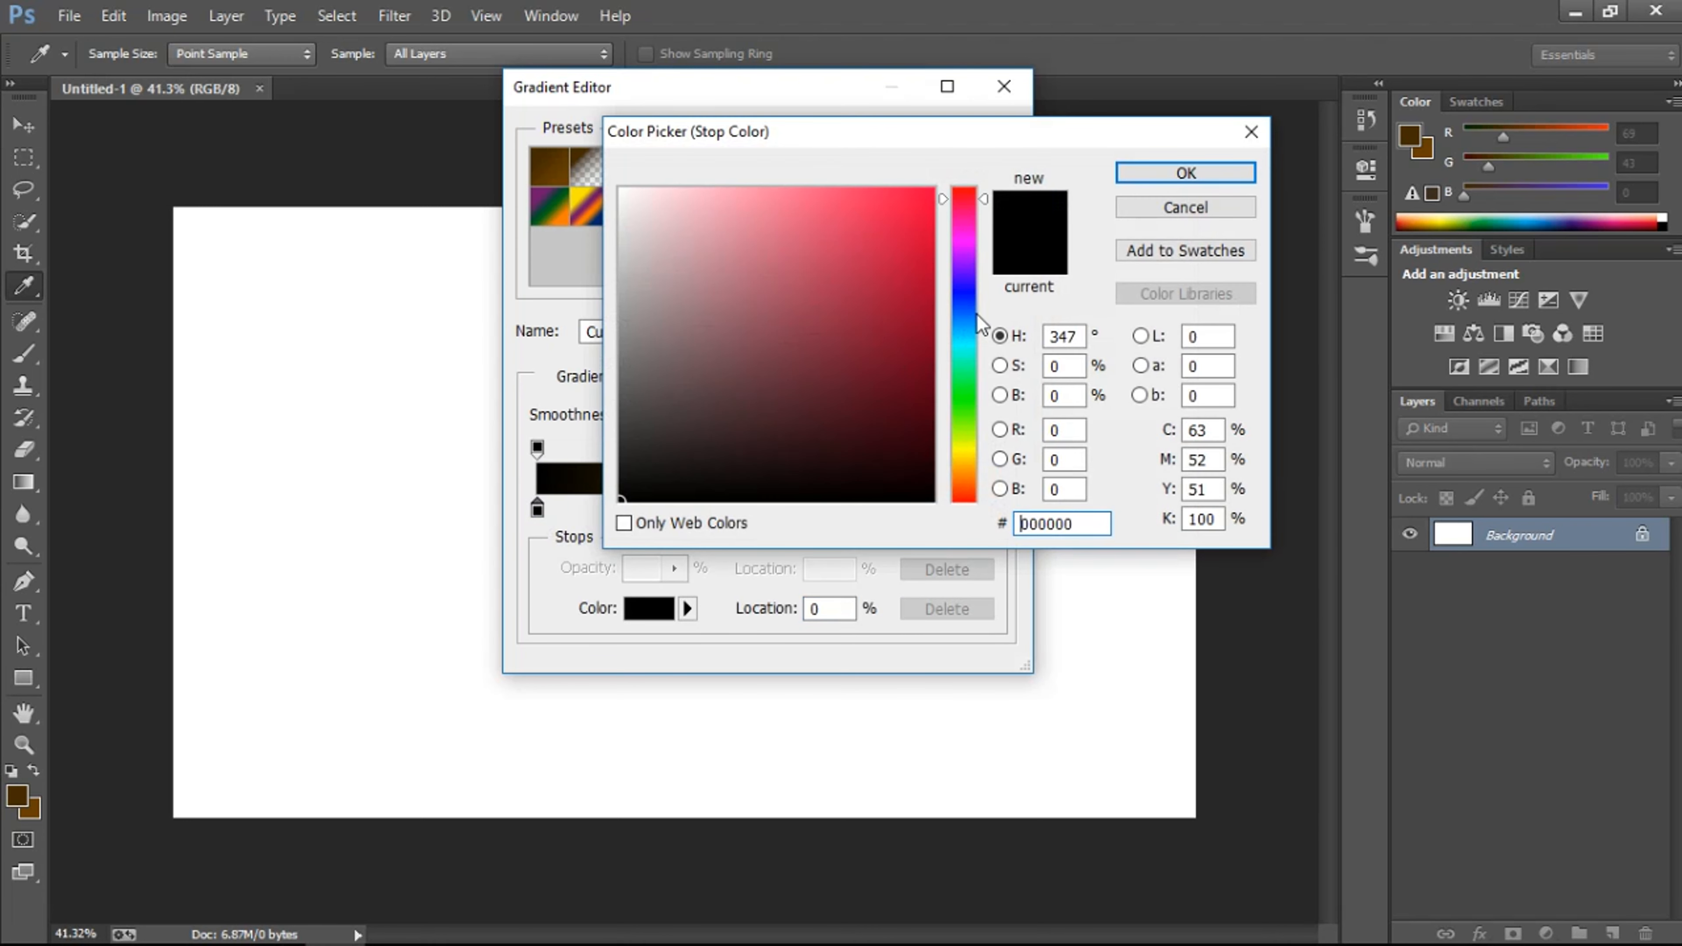
{"action": "left_click", "coordinate": [915, 204]}
{"action": "left_click_drag", "start_coordinate": [946, 201], "coordinate": [938, 174]}
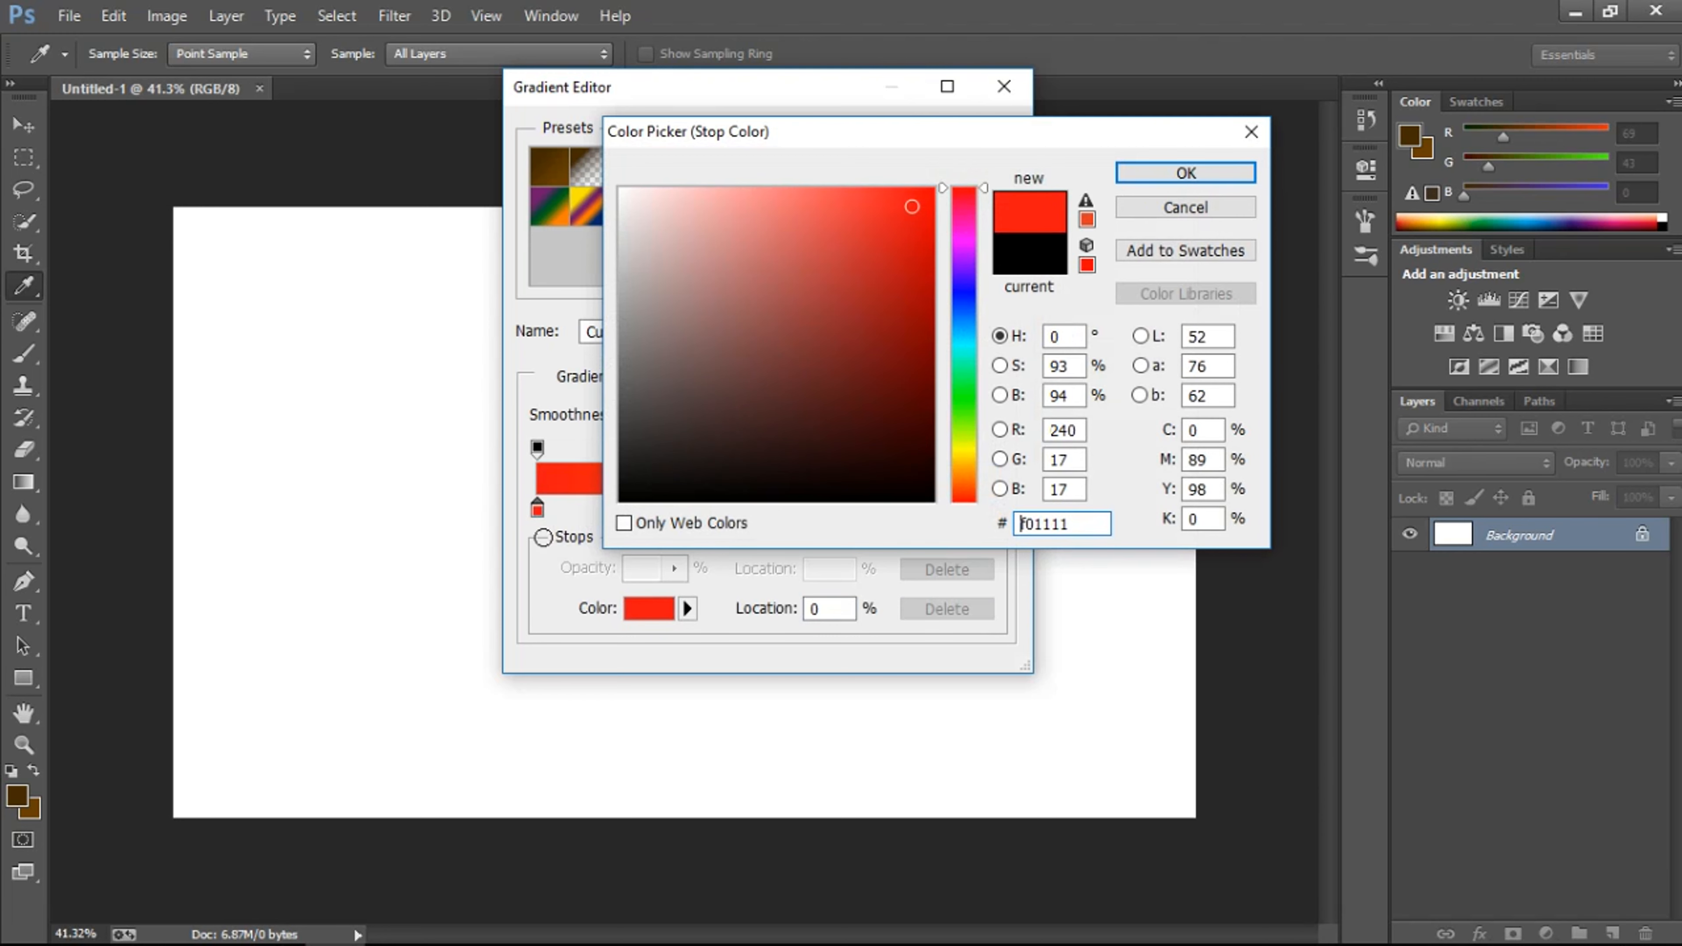
{"action": "left_click", "coordinate": [620, 501]}
{"action": "left_click", "coordinate": [1251, 131]}
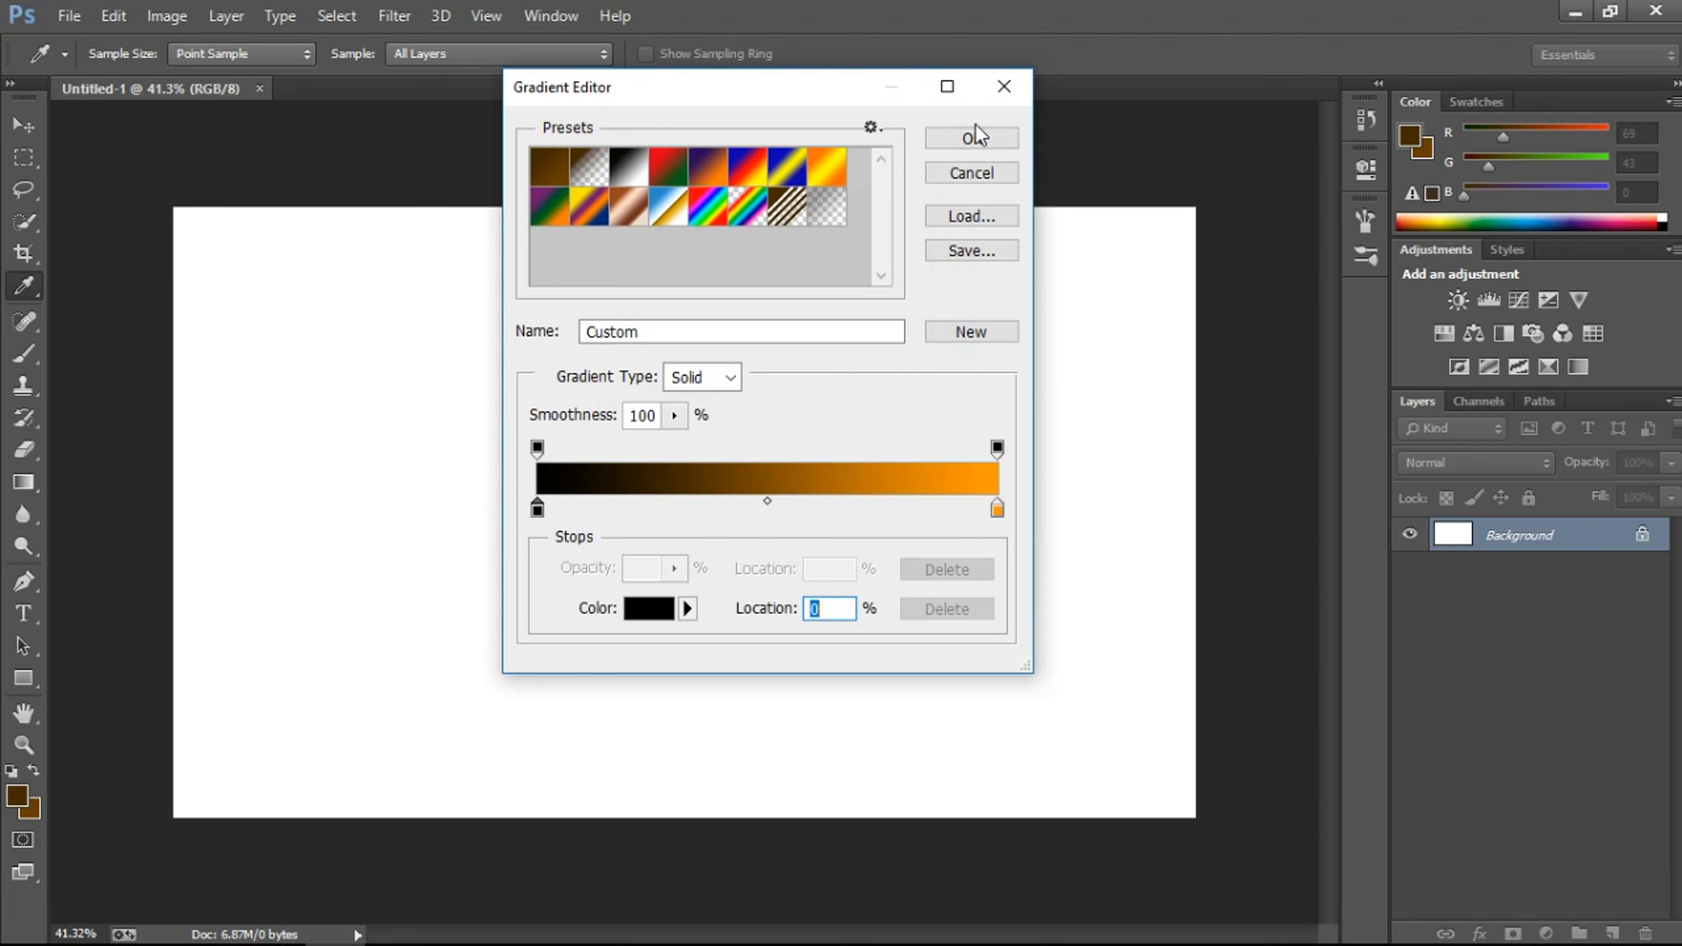
Step: Accept the gradient and fill the Background layer vertically, from black at the top edge to orange past the bottom edge
{"action": "left_click", "coordinate": [973, 127]}
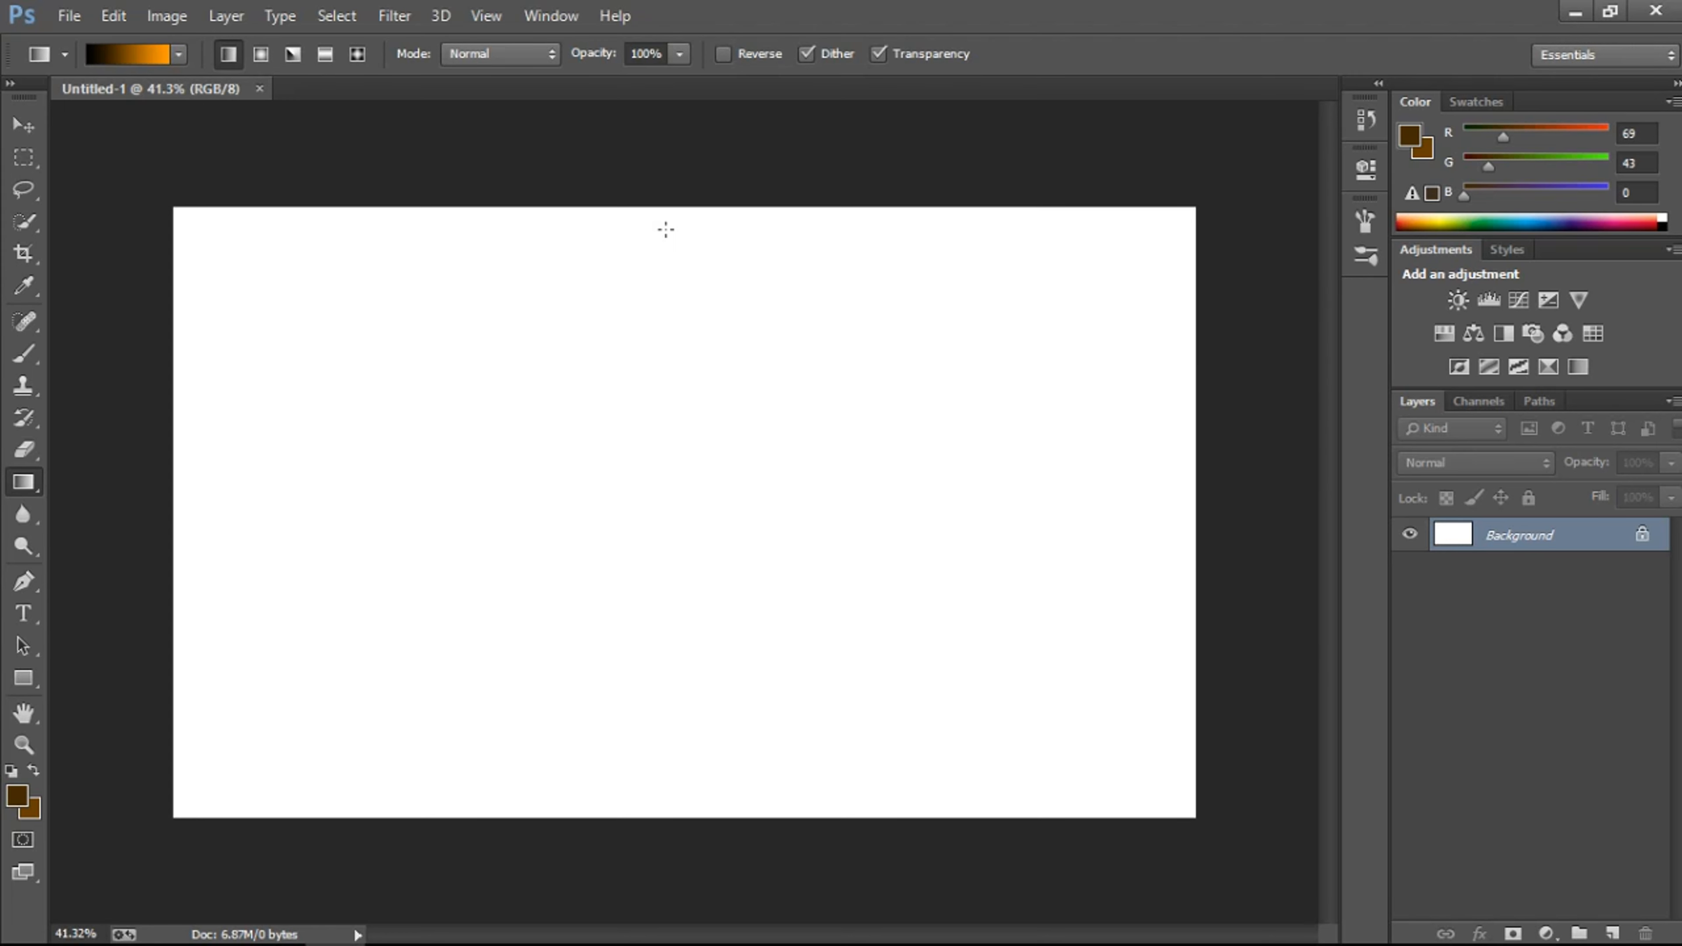
{"action": "scroll", "coordinate": [665, 229], "scroll_direction": "down", "scroll_amount": 2}
{"action": "left_click_drag", "start_coordinate": [671, 299], "coordinate": [676, 744]}
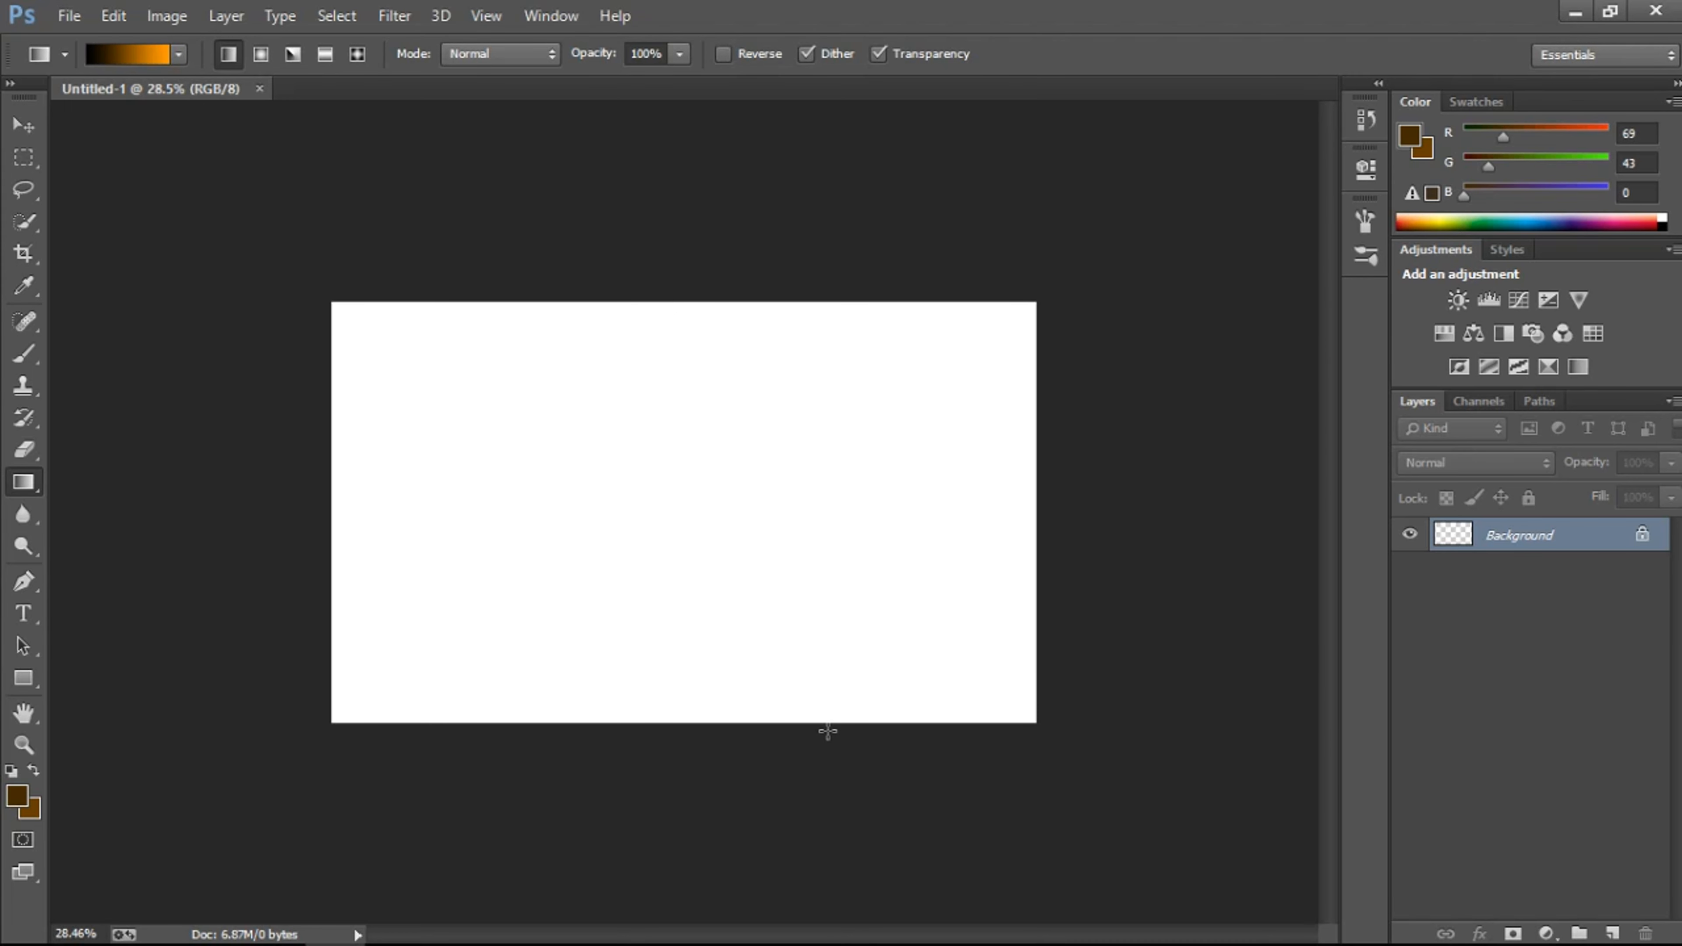
{"action": "scroll", "coordinate": [828, 730], "scroll_direction": "up", "scroll_amount": 1}
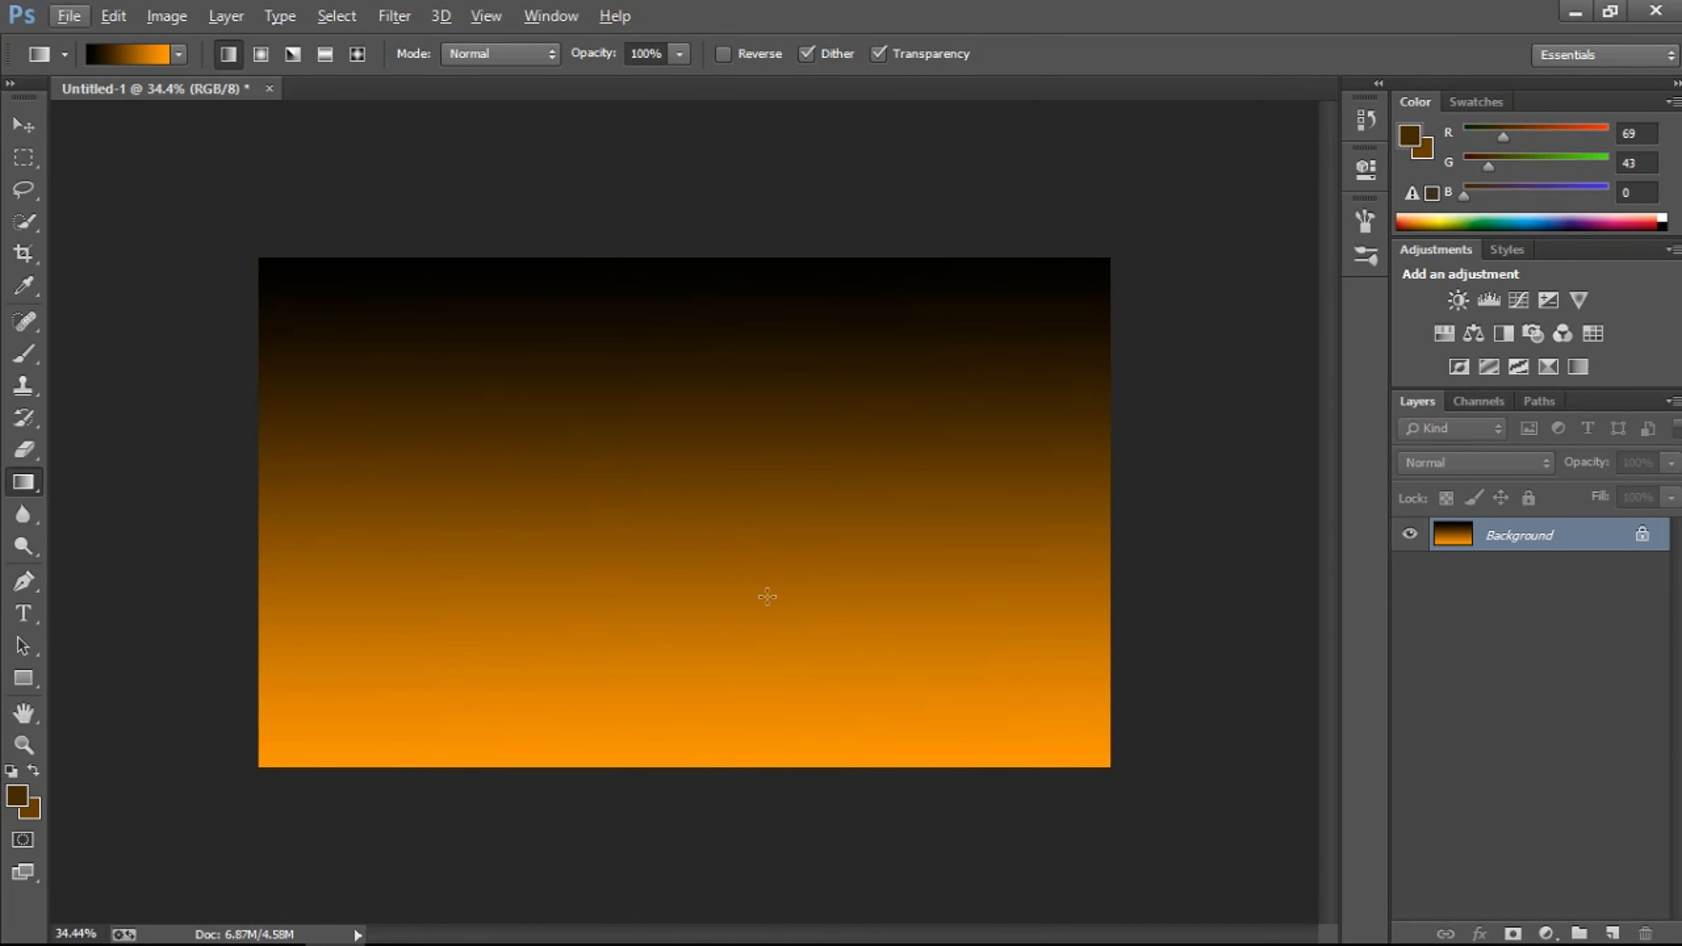
{"action": "left_click_drag", "start_coordinate": [663, 249], "coordinate": [675, 934]}
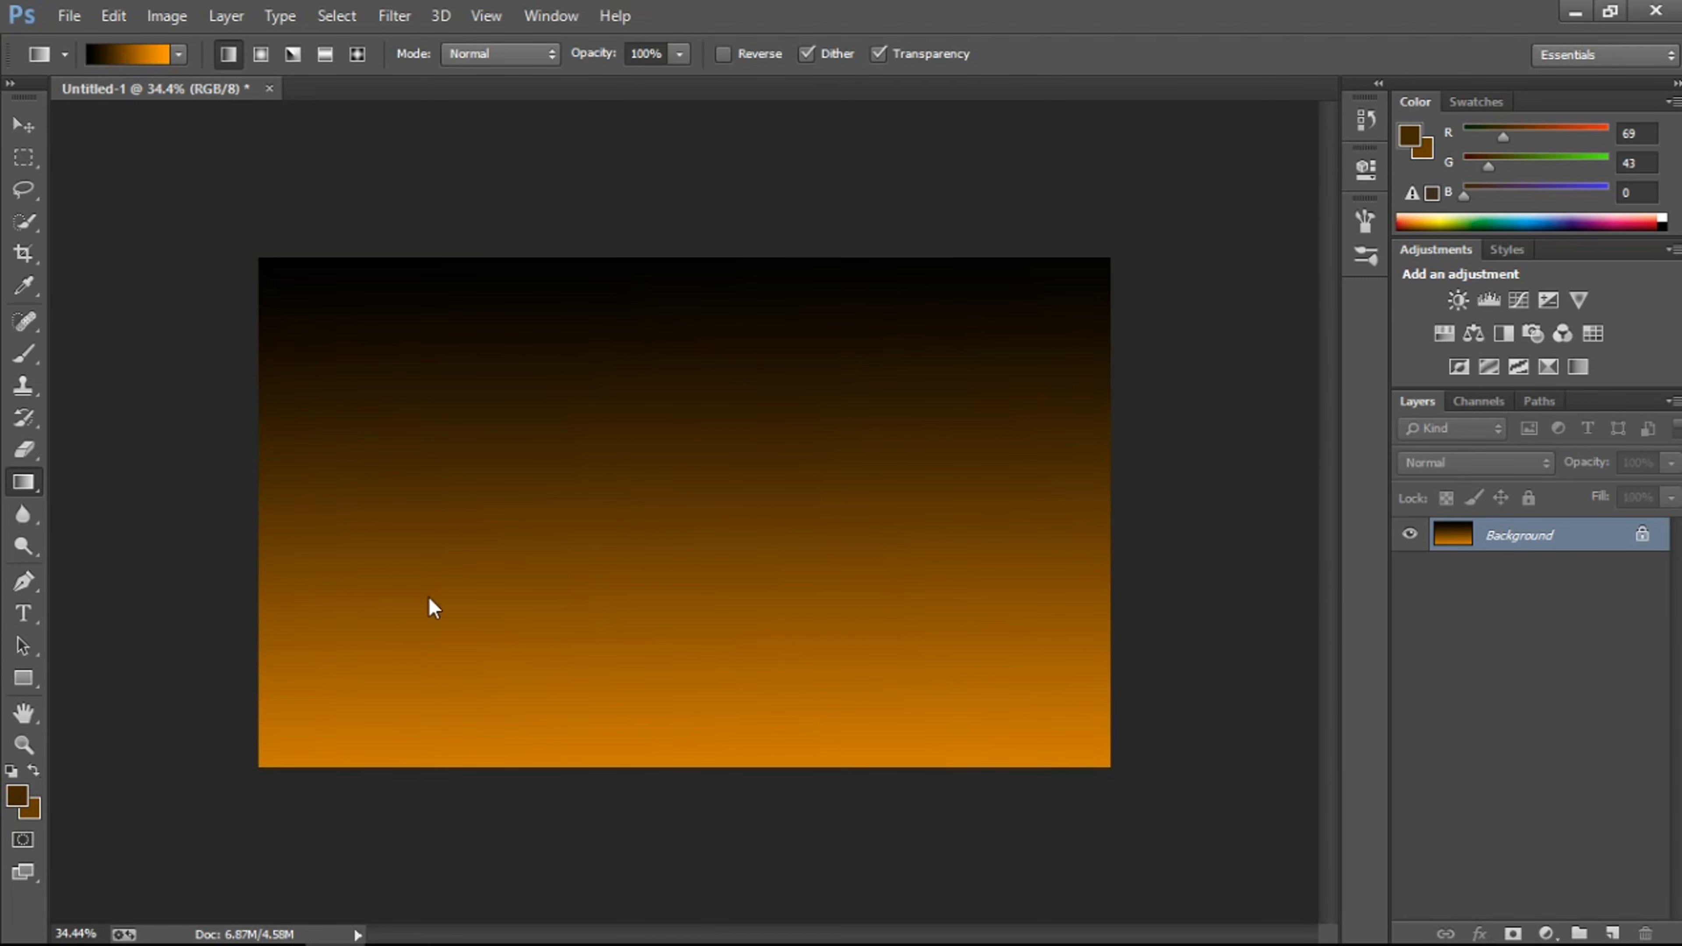
Step: Set the foreground color to white (ffffff) and the background color to black
{"action": "left_click", "coordinate": [18, 794]}
{"action": "type", "text": "ffffff"}
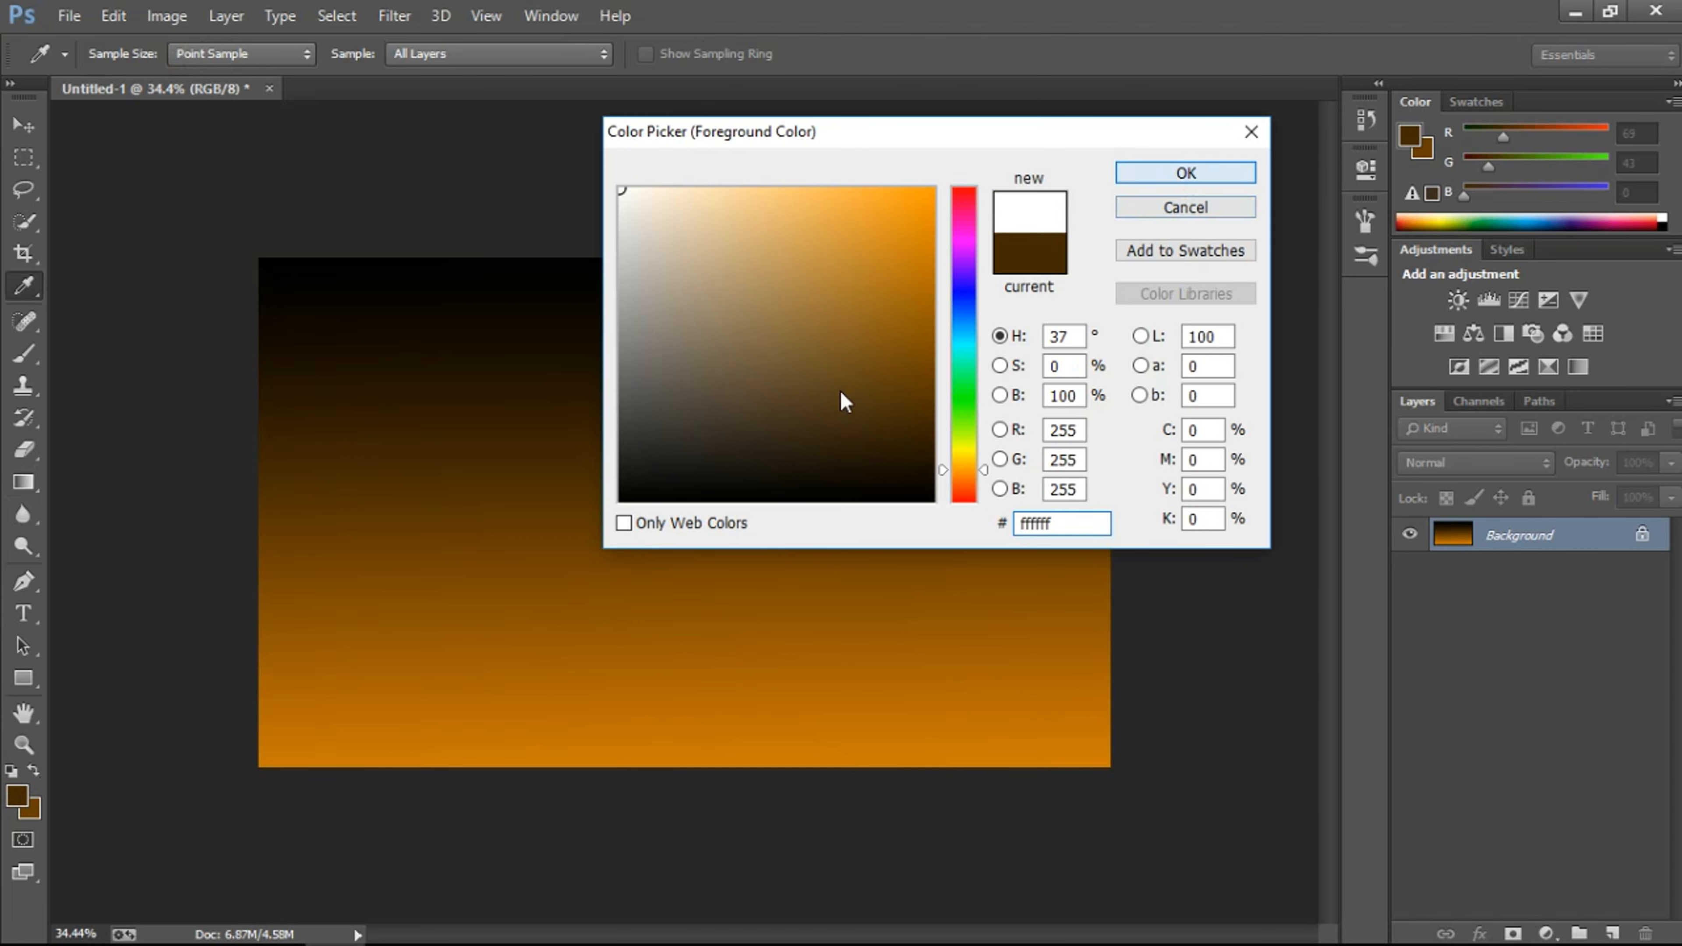
{"action": "key", "text": "Return"}
{"action": "left_click", "coordinate": [34, 807]}
{"action": "left_click_drag", "start_coordinate": [764, 451], "coordinate": [528, 591]}
{"action": "left_click", "coordinate": [1140, 176]}
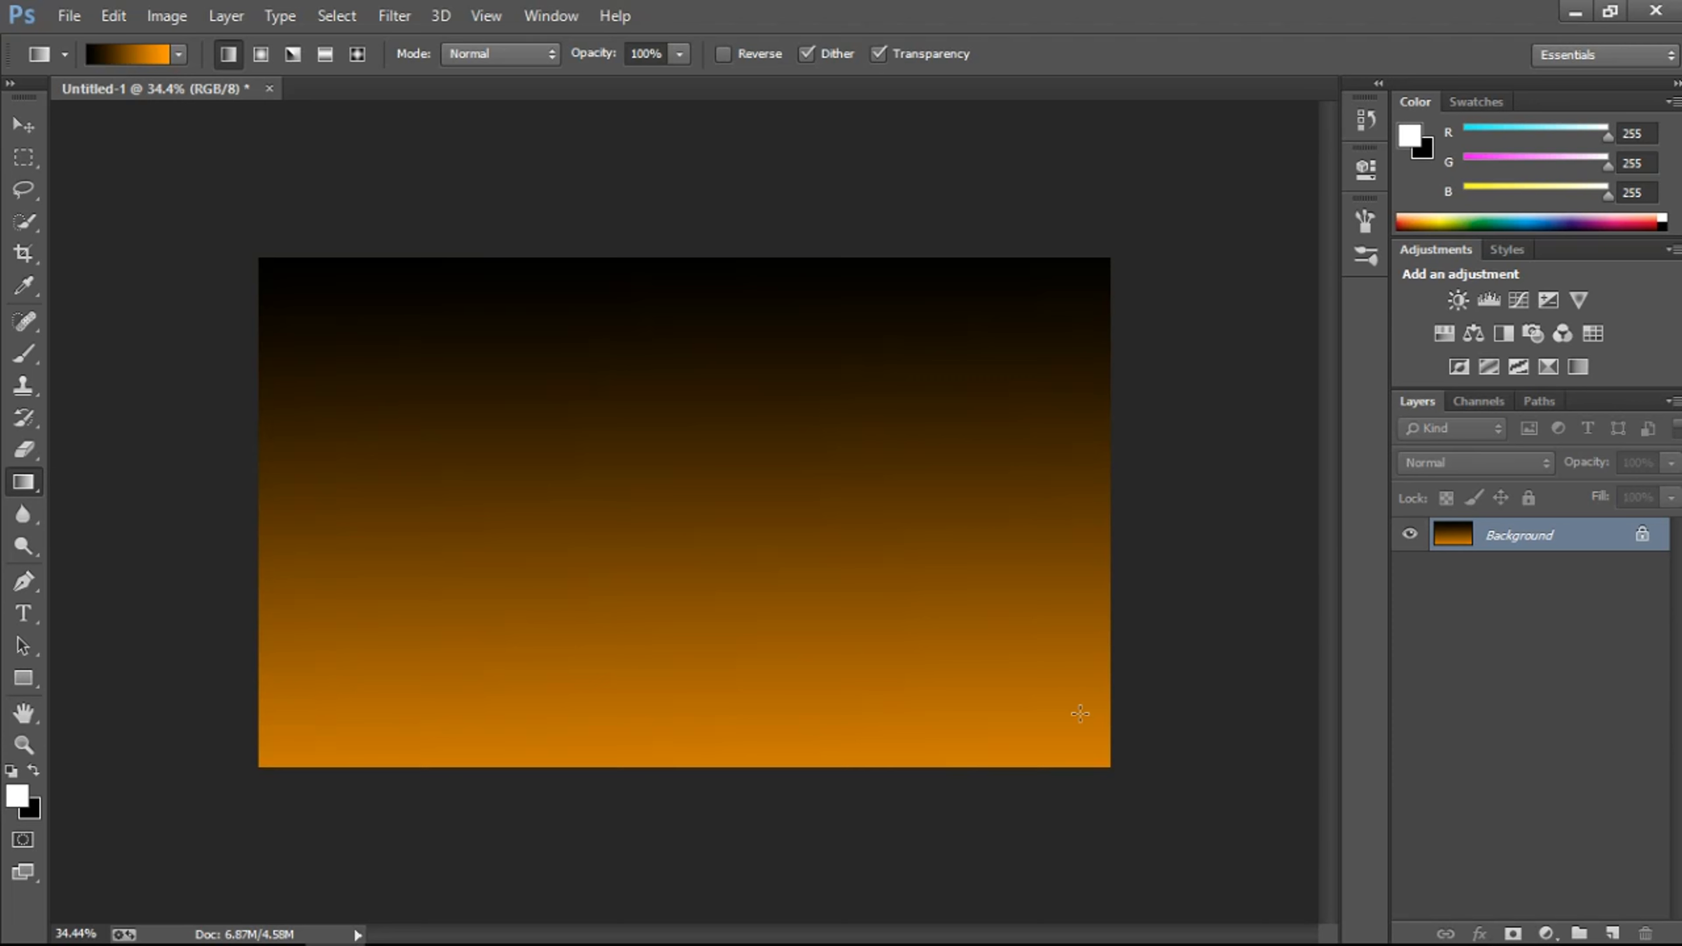
Step: On a new layer, lasso a freehand cliff-ledge shape rising from the canvas's lower-left corner
{"action": "left_click", "coordinate": [1608, 934]}
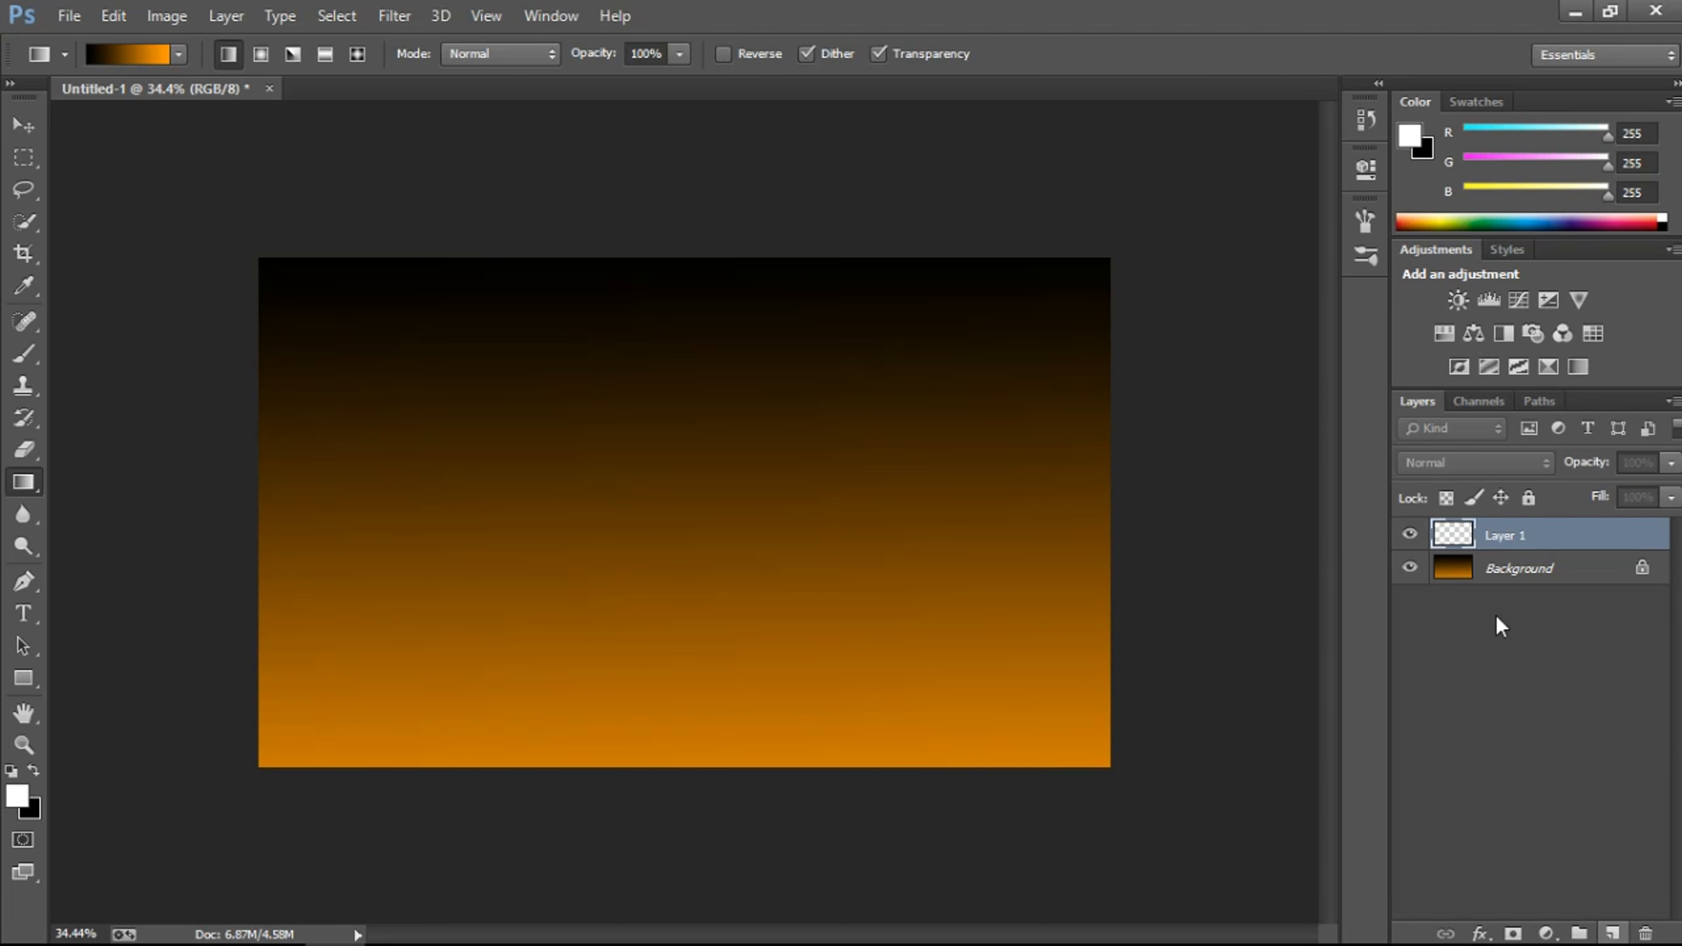
{"action": "left_click", "coordinate": [23, 189]}
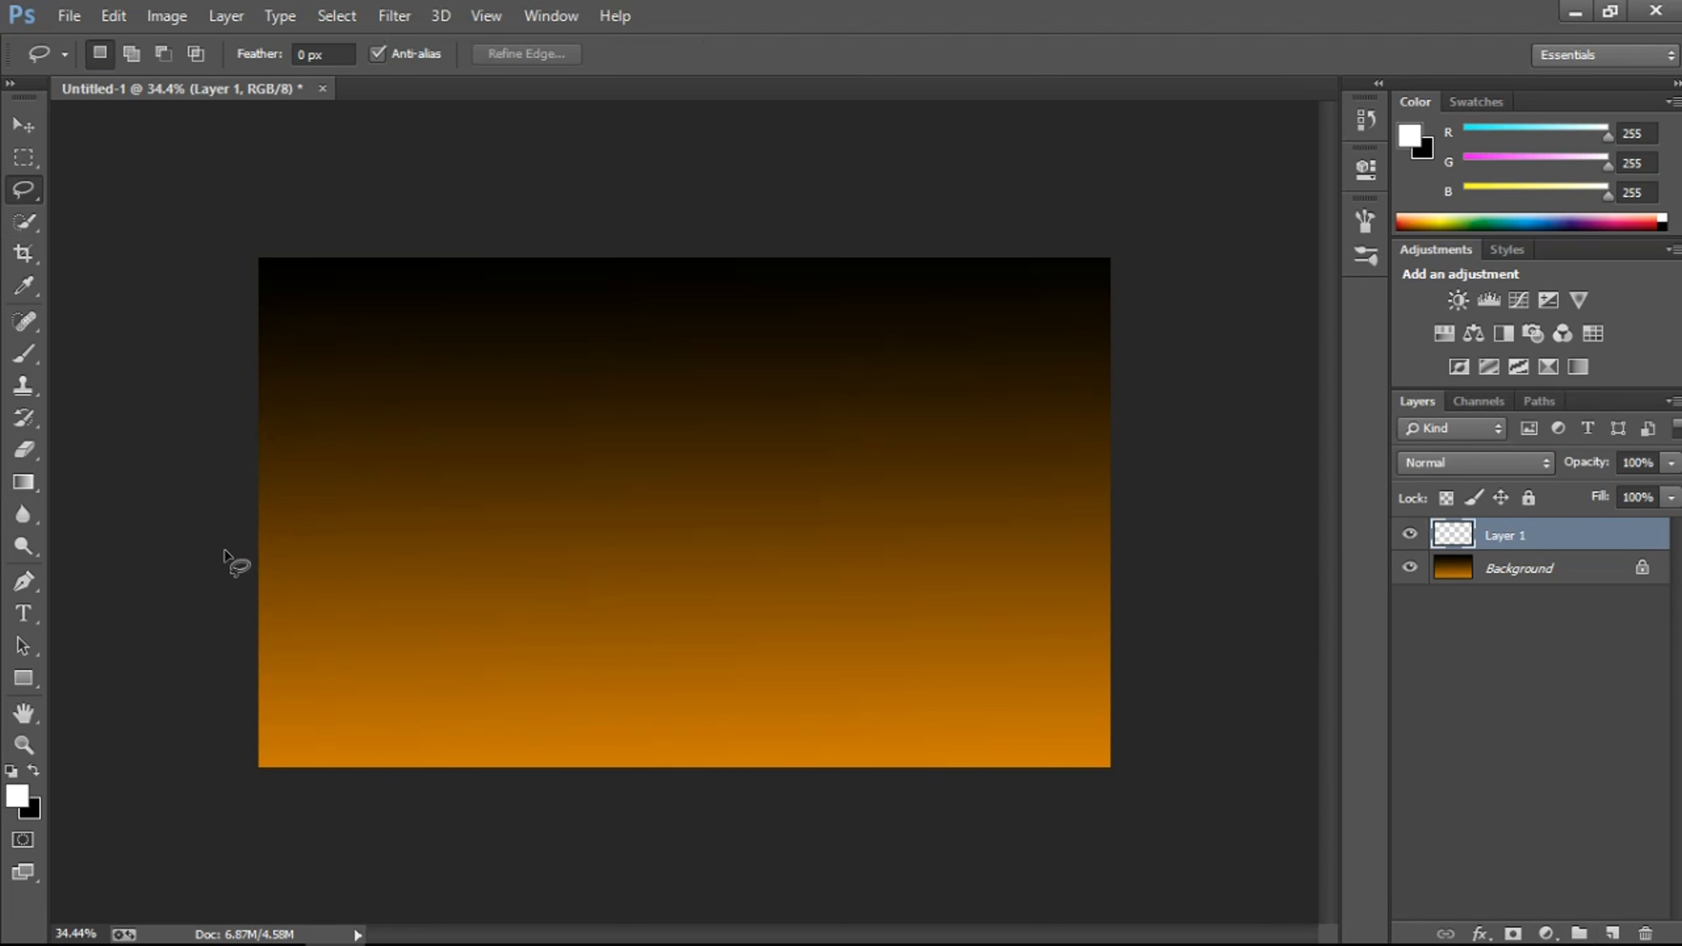
{"action": "left_click_drag", "start_coordinate": [221, 553], "coordinate": [409, 480]}
{"action": "left_click_drag", "start_coordinate": [194, 530], "coordinate": [199, 530]}
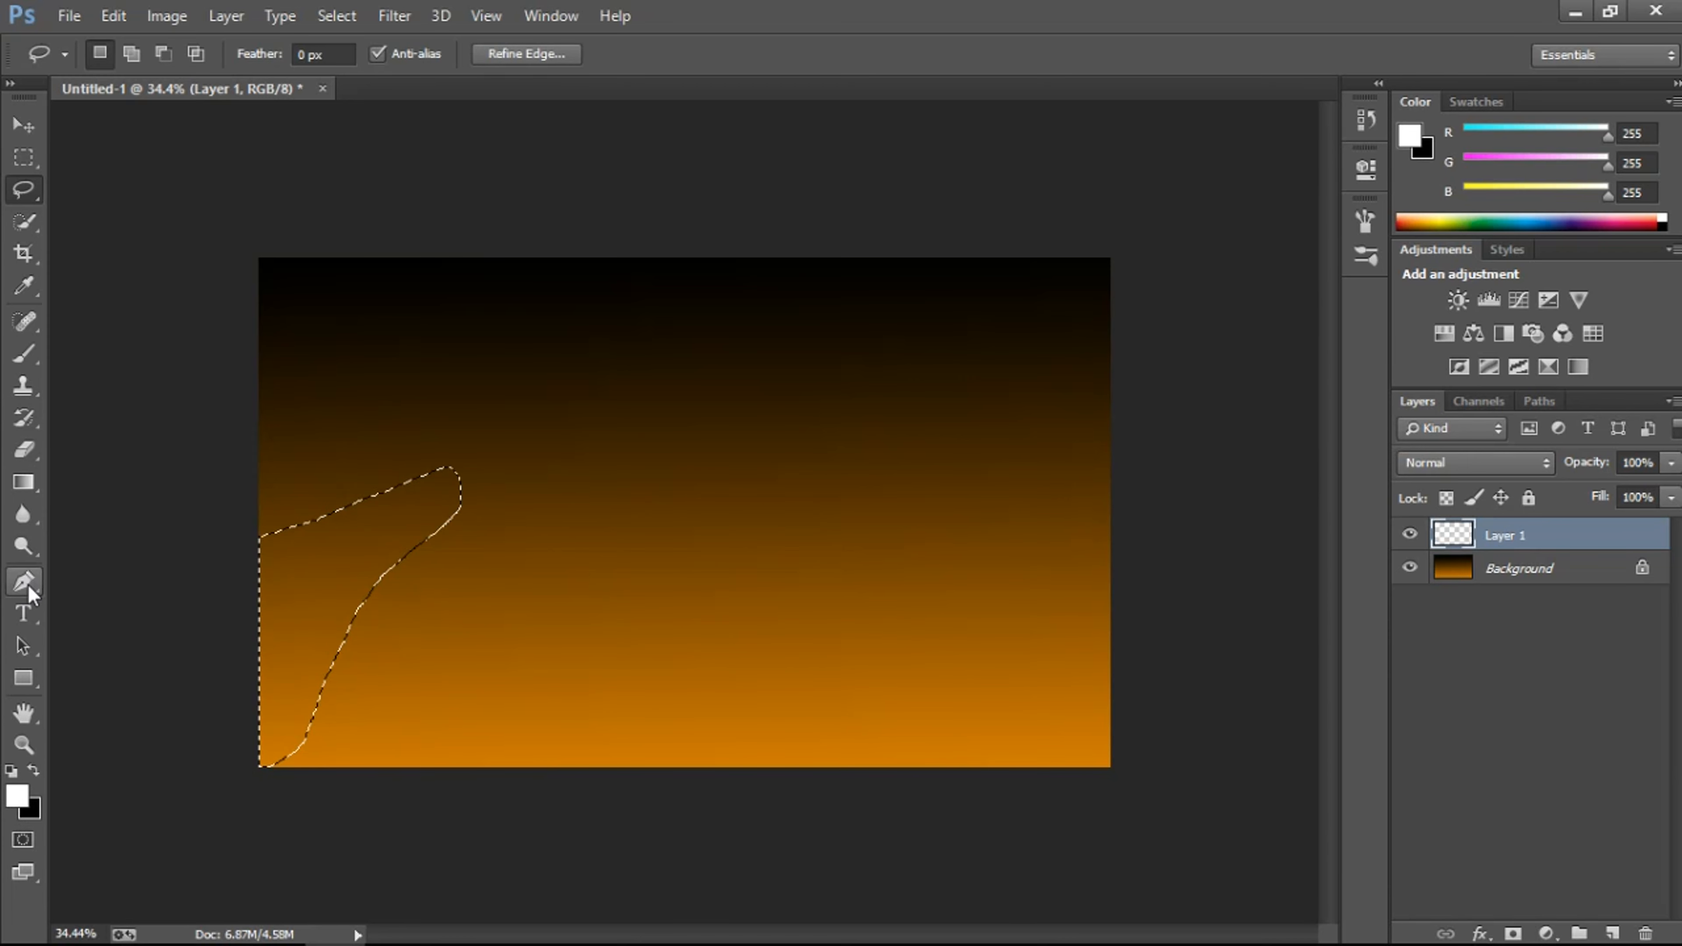
Step: Fill the cliff selection with near-black 0b0700 using the Paint Bucket tool
{"action": "mouse_move", "coordinate": [23, 482]}
{"action": "left_mouse_down"}
{"action": "mouse_move", "coordinate": [93, 482]}
{"action": "mouse_move", "coordinate": [93, 501]}
{"action": "left_mouse_up"}
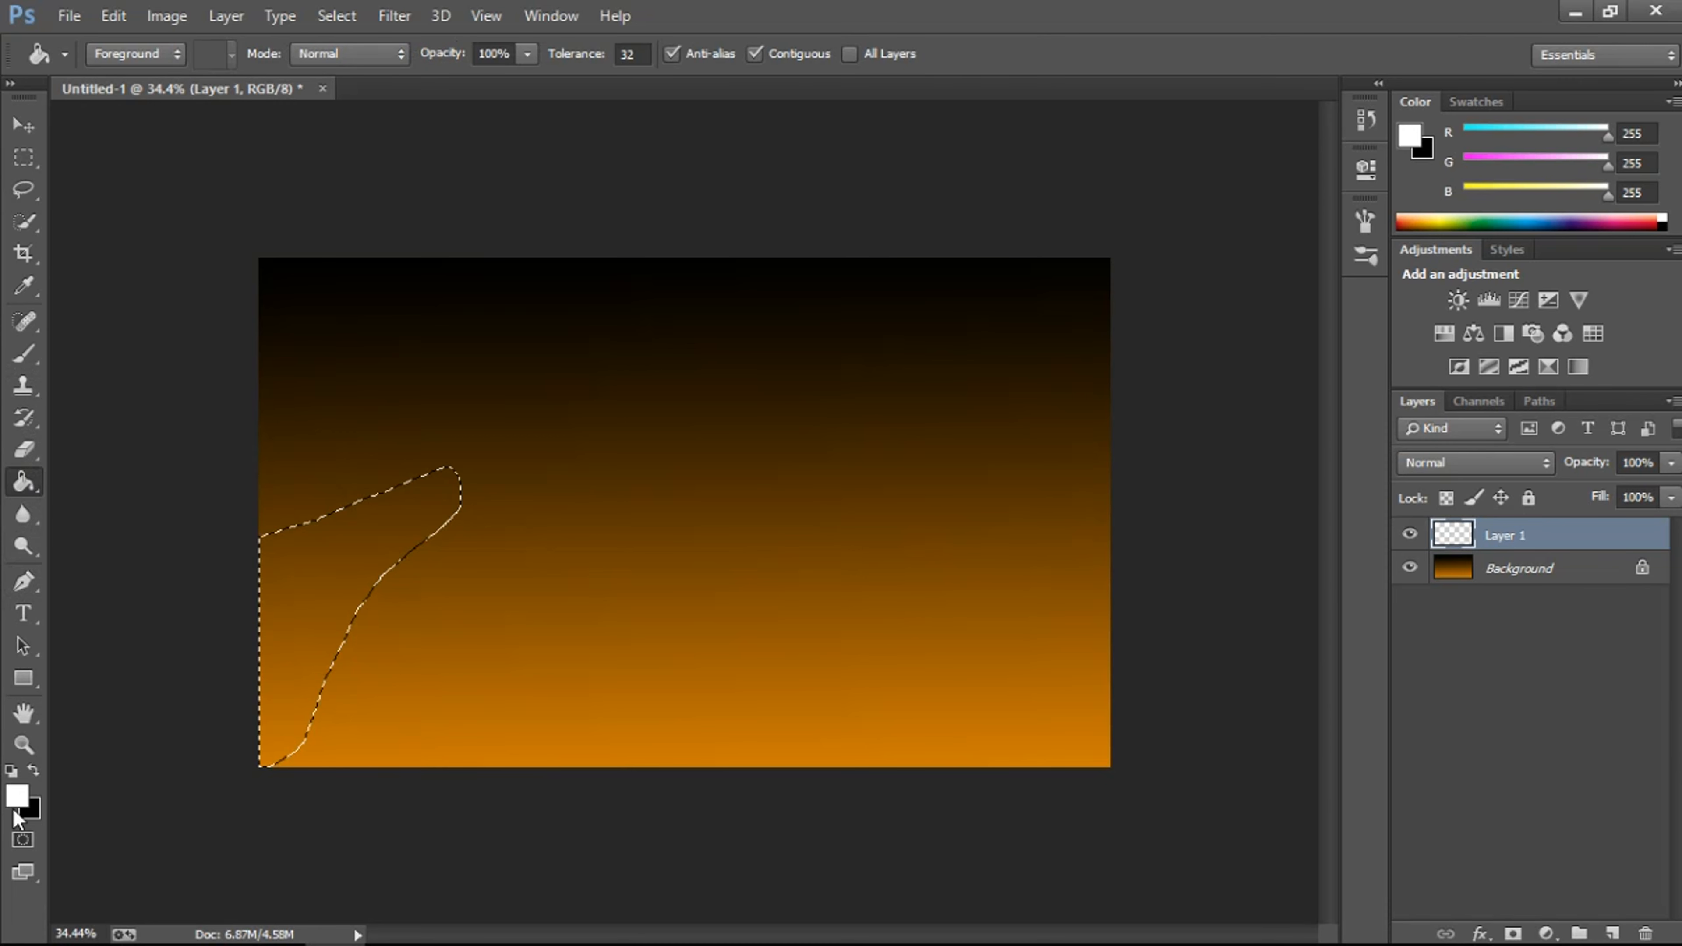
{"action": "left_click", "coordinate": [17, 801]}
{"action": "left_click", "coordinate": [351, 755]}
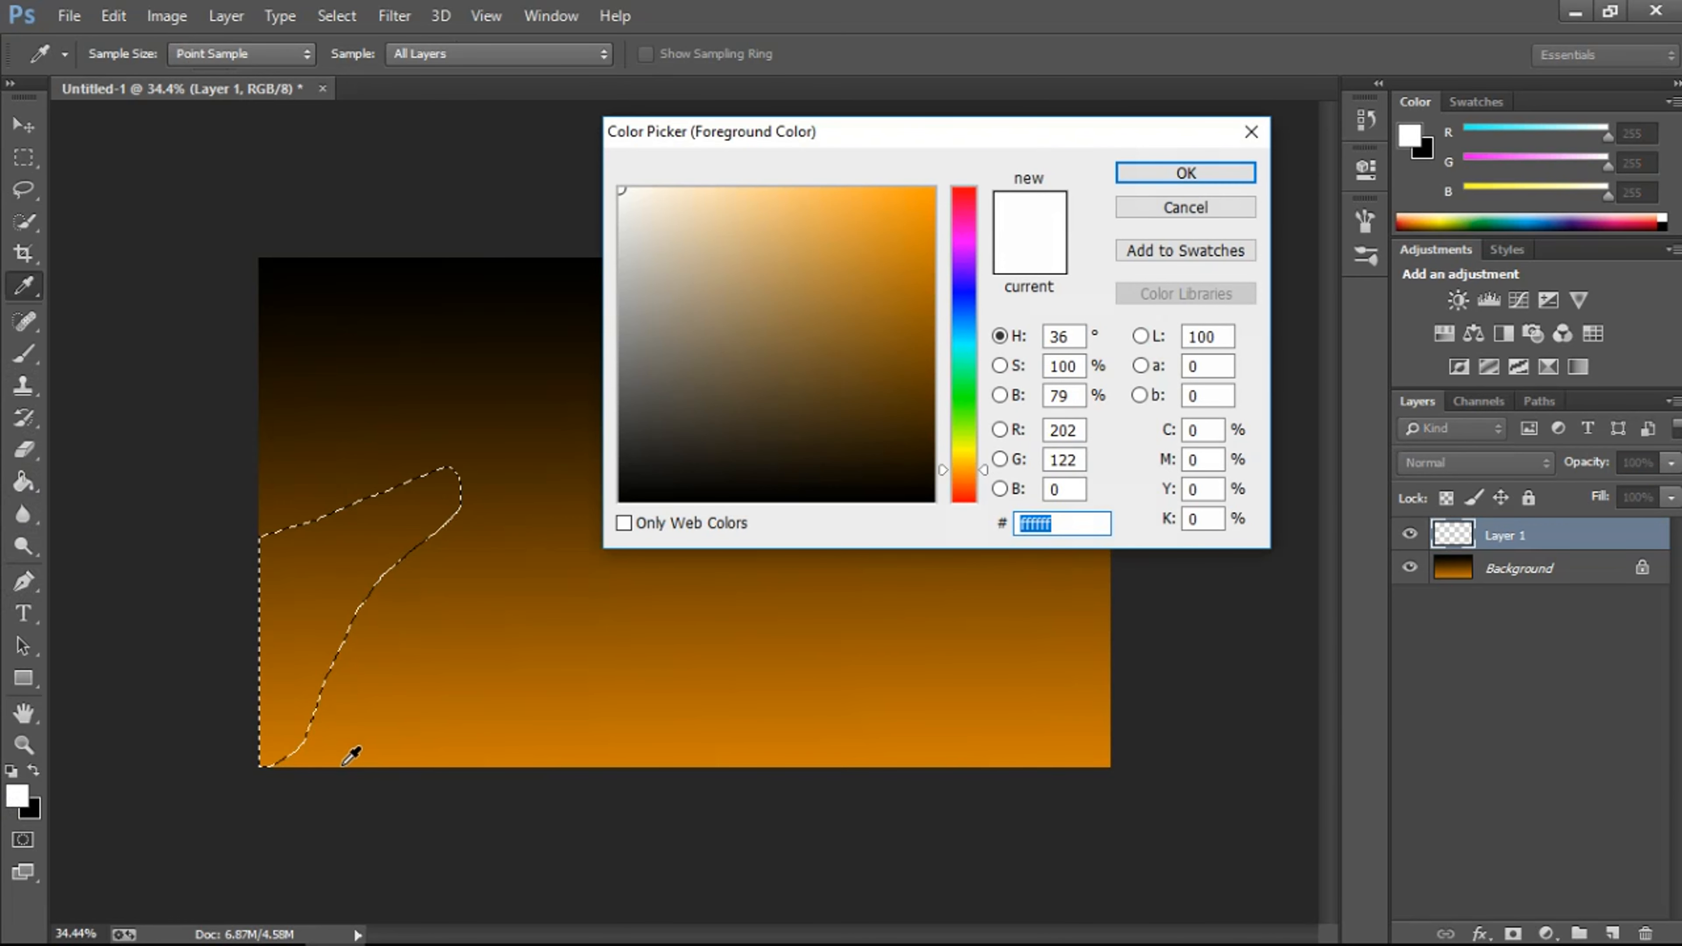
{"action": "left_click_drag", "start_coordinate": [921, 474], "coordinate": [951, 488]}
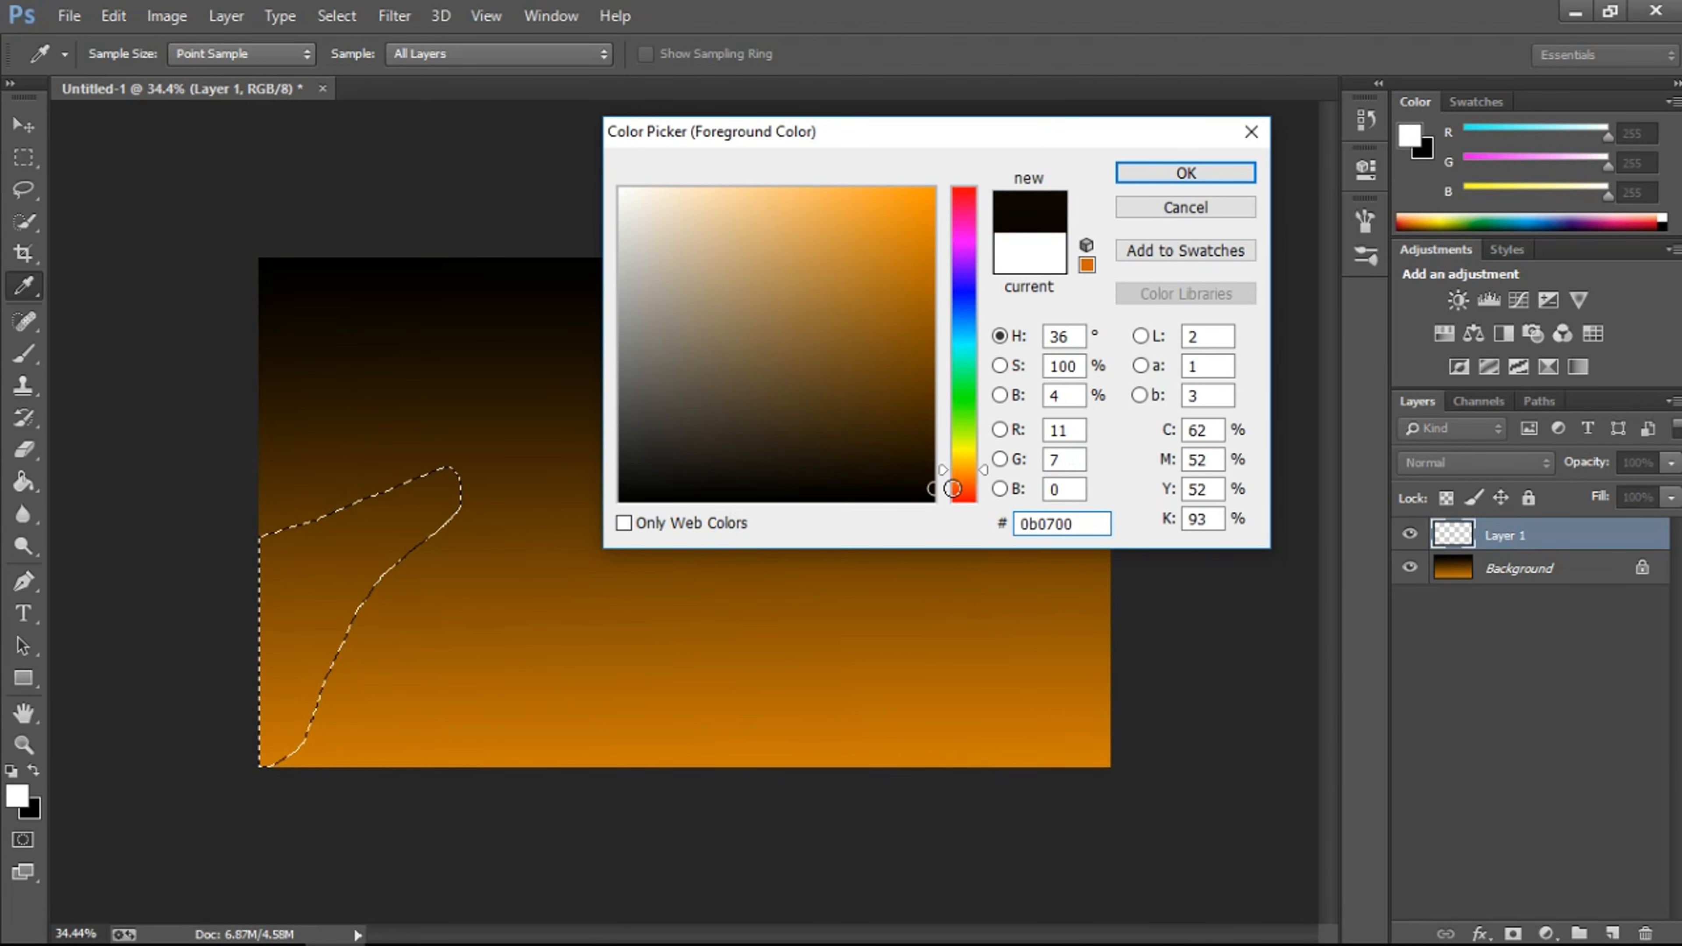
{"action": "left_click", "coordinate": [1134, 176]}
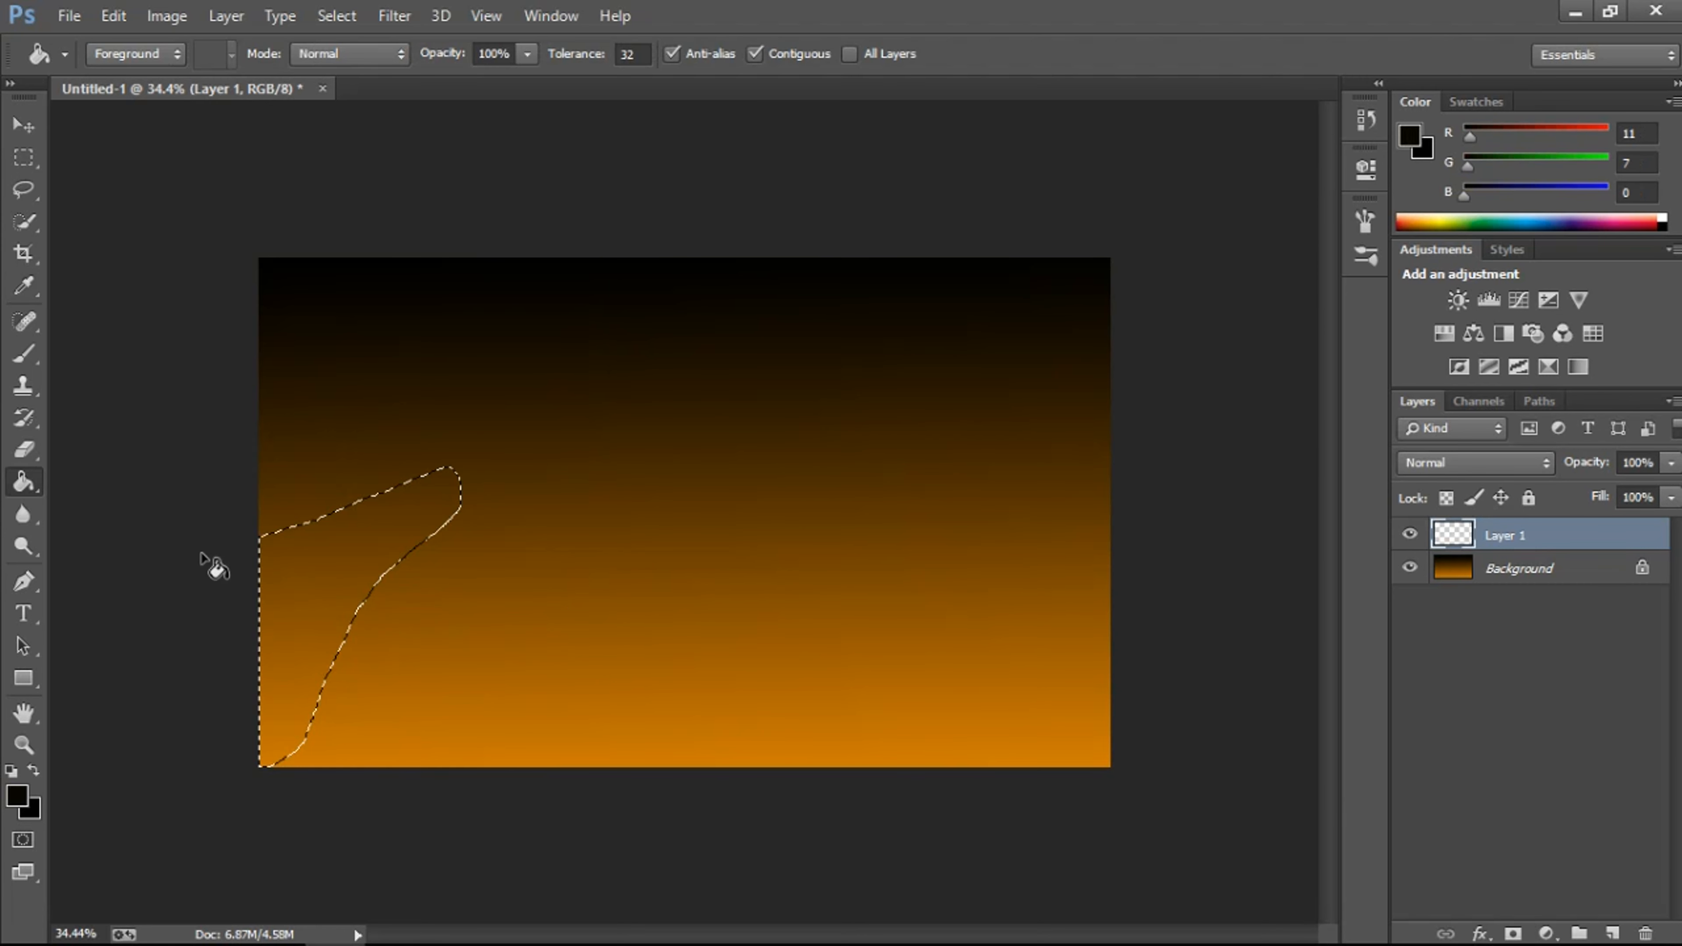
{"action": "left_click", "coordinate": [309, 599]}
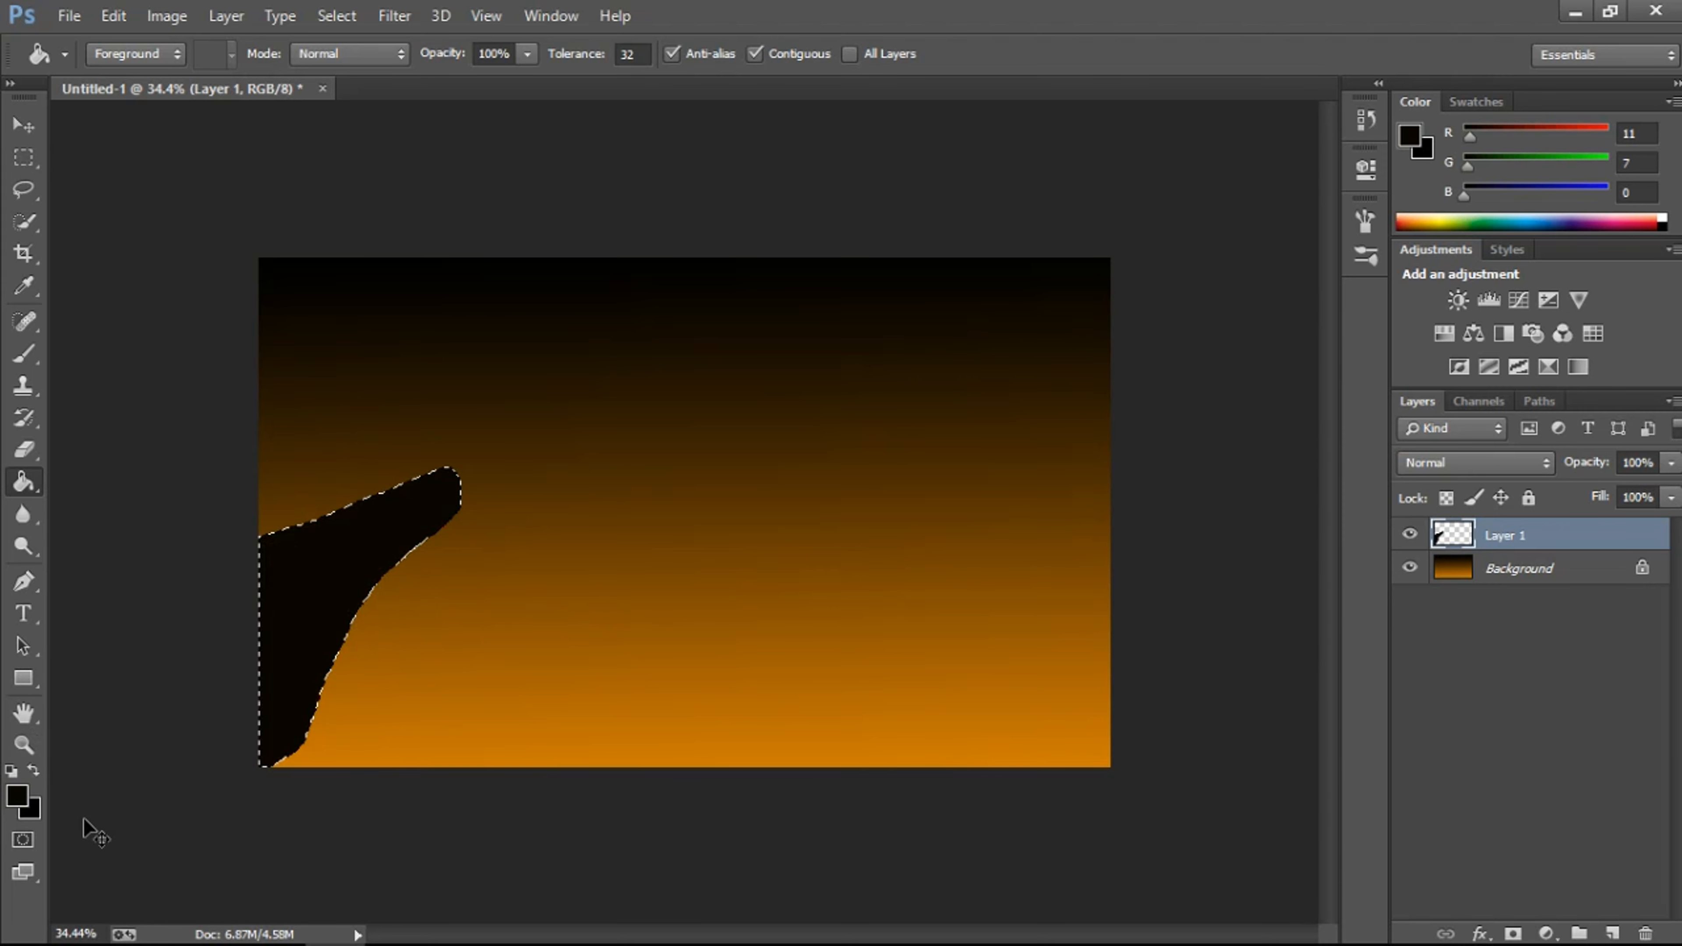
Step: Scale the cliff to about 124% width and 108% height, place it against the canvas's left edge, and deselect it
{"action": "key", "text": "ctrl+t"}
{"action": "left_click_drag", "start_coordinate": [374, 768], "coordinate": [373, 790]}
{"action": "left_click_drag", "start_coordinate": [260, 633], "coordinate": [191, 633]}
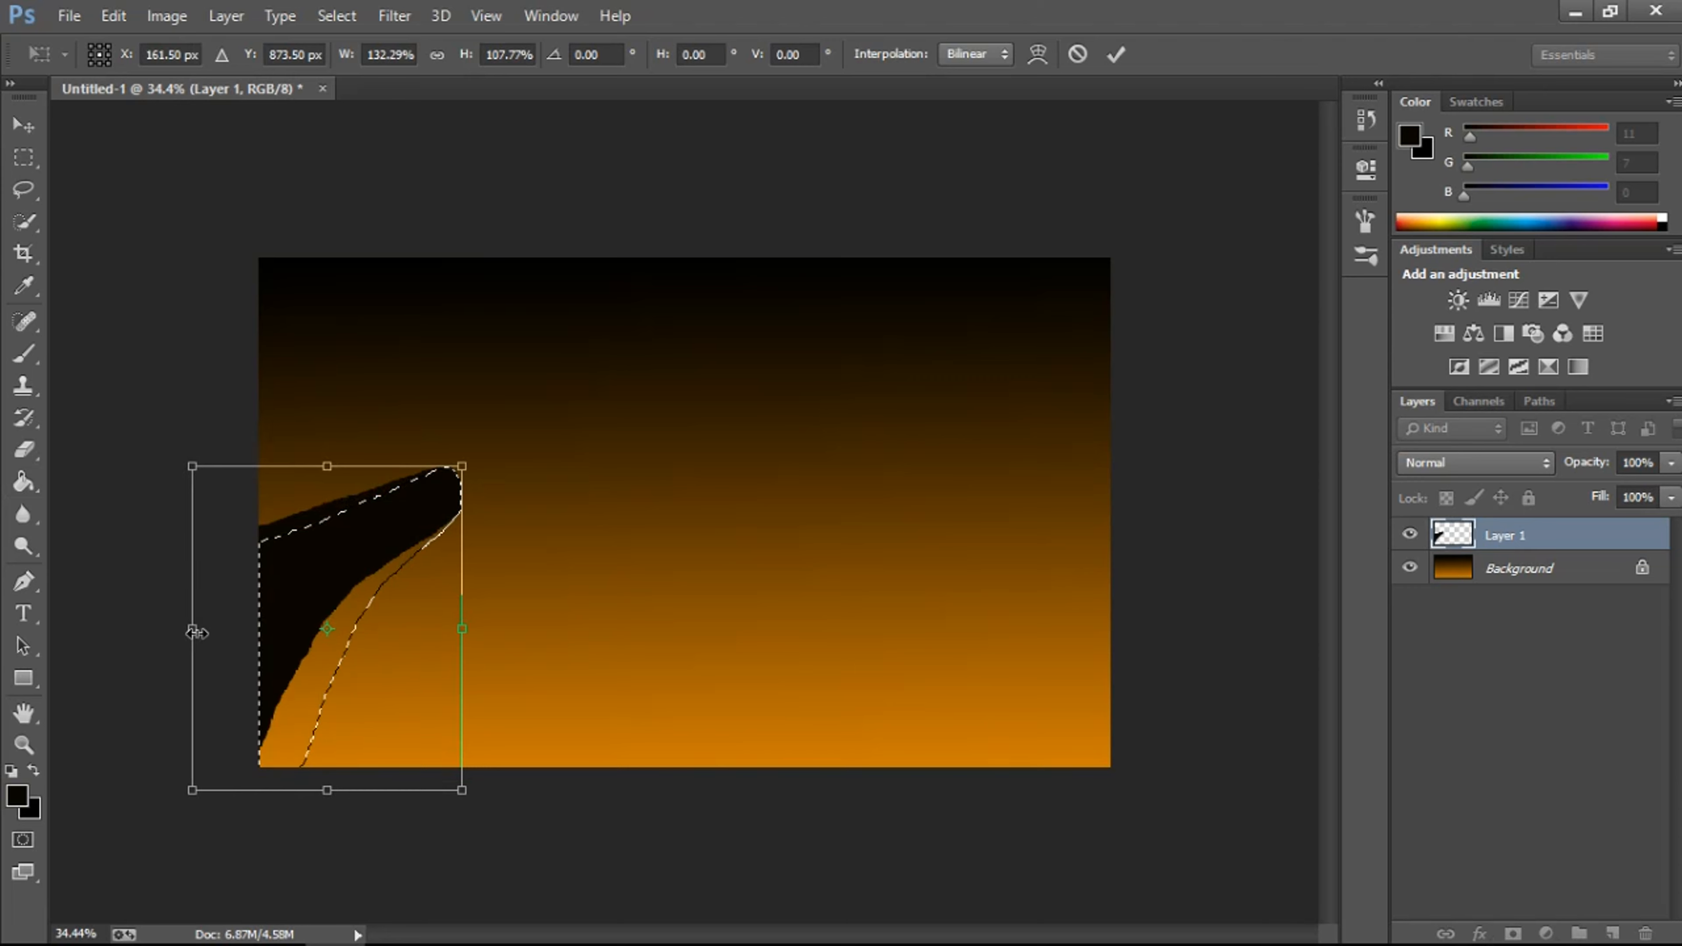
{"action": "left_click_drag", "start_coordinate": [378, 650], "coordinate": [424, 646]}
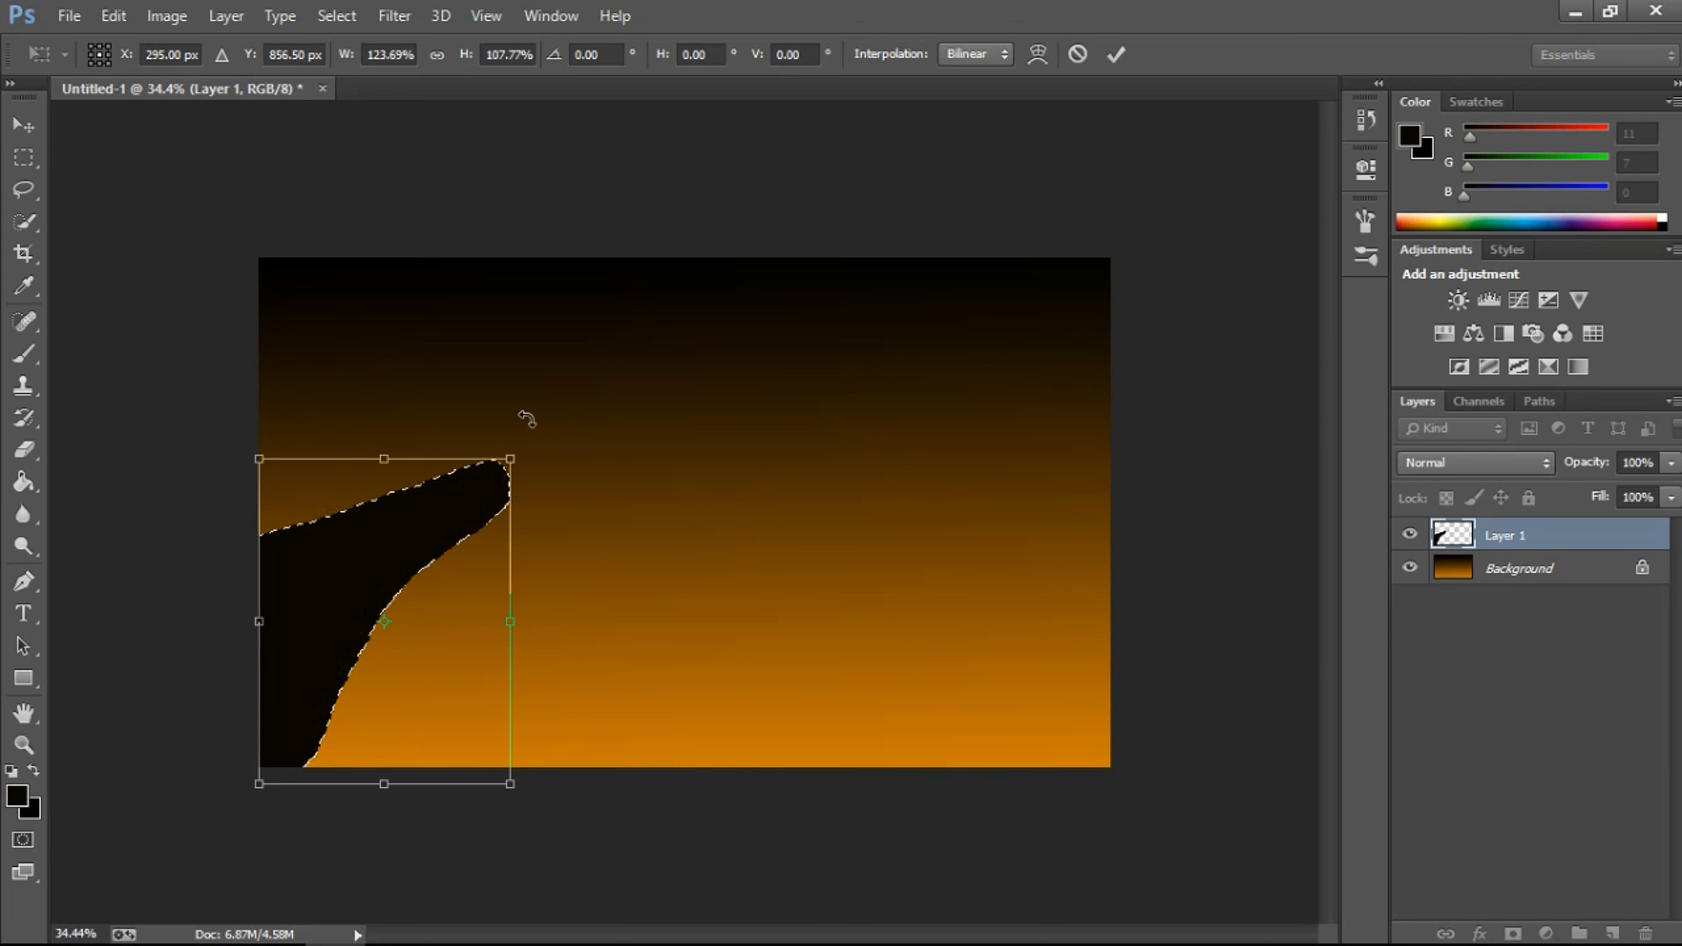
{"action": "left_click", "coordinate": [1115, 54]}
{"action": "key", "text": "g"}
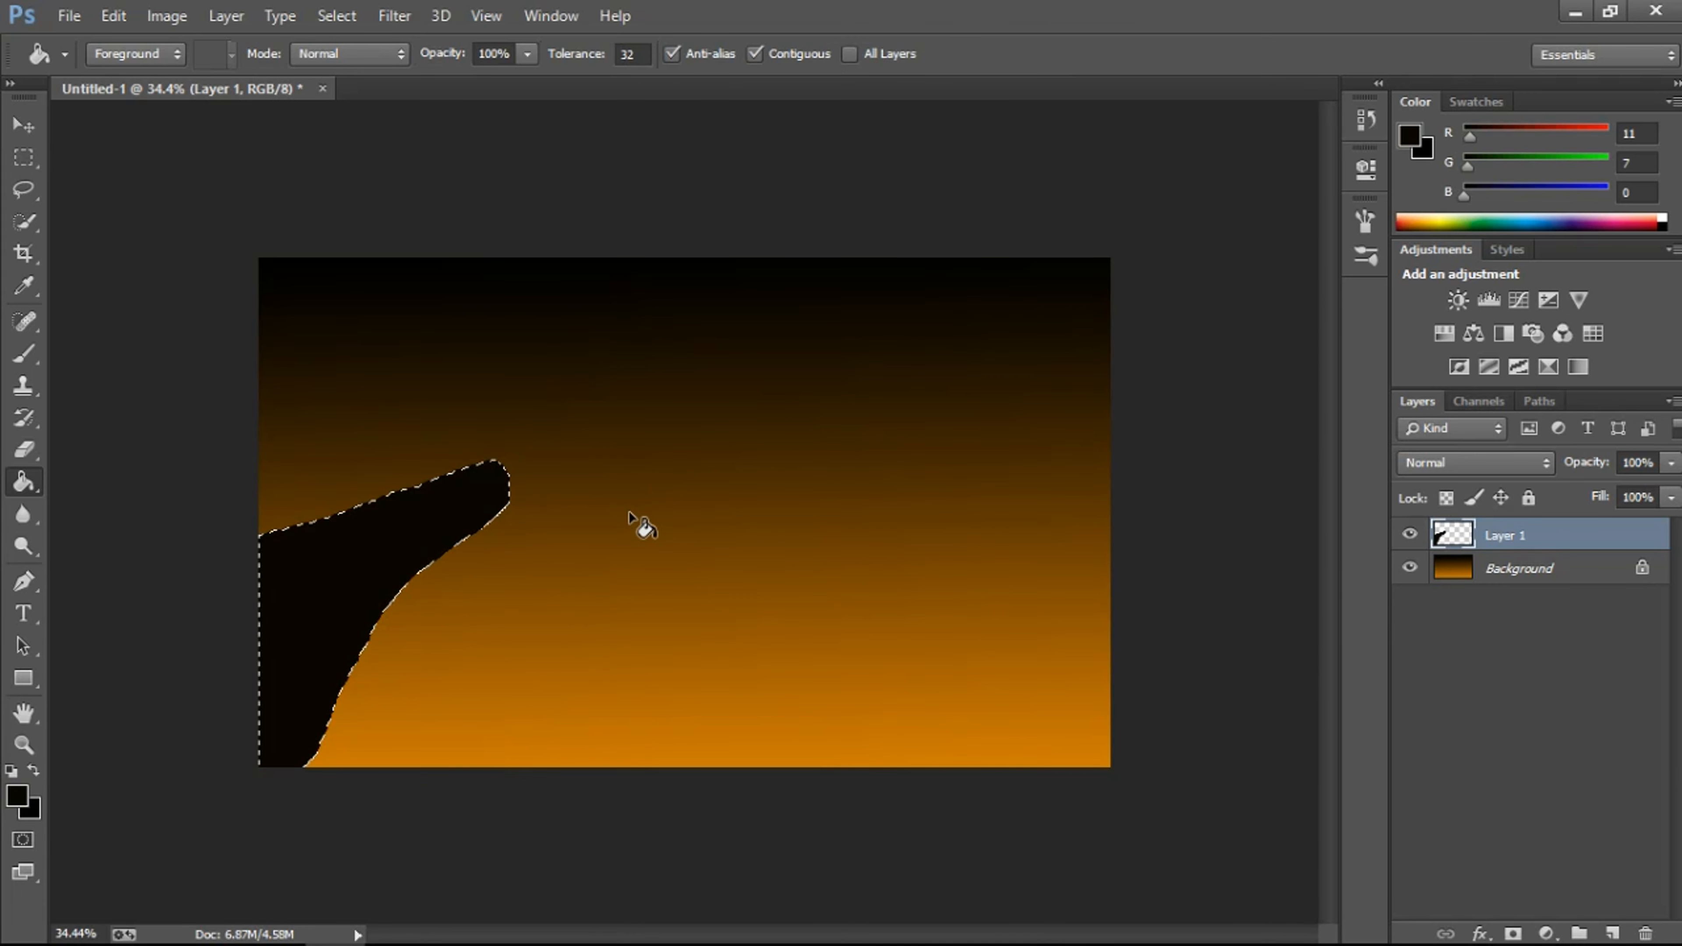
{"action": "key", "text": "ctrl+d"}
Step: Widen the cliff shape to about 125% and shift it lower, centered at about X 253 px, Y 938.5 px
{"action": "key", "text": "ctrl+t"}
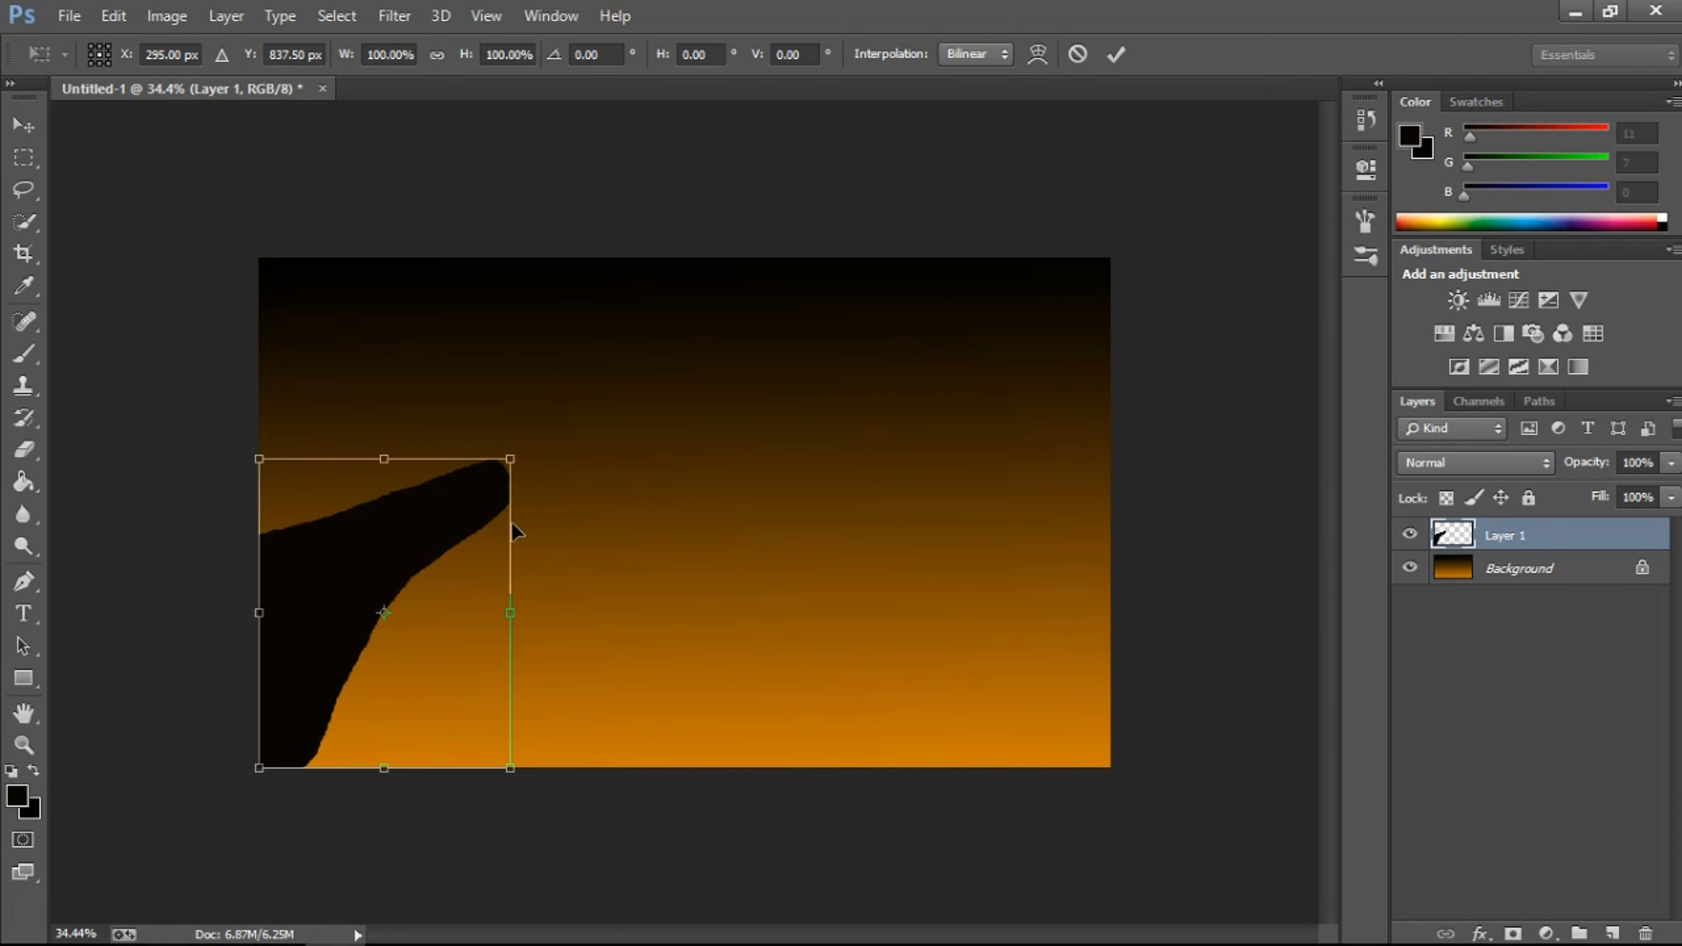
{"action": "left_click_drag", "start_coordinate": [522, 618], "coordinate": [477, 678]}
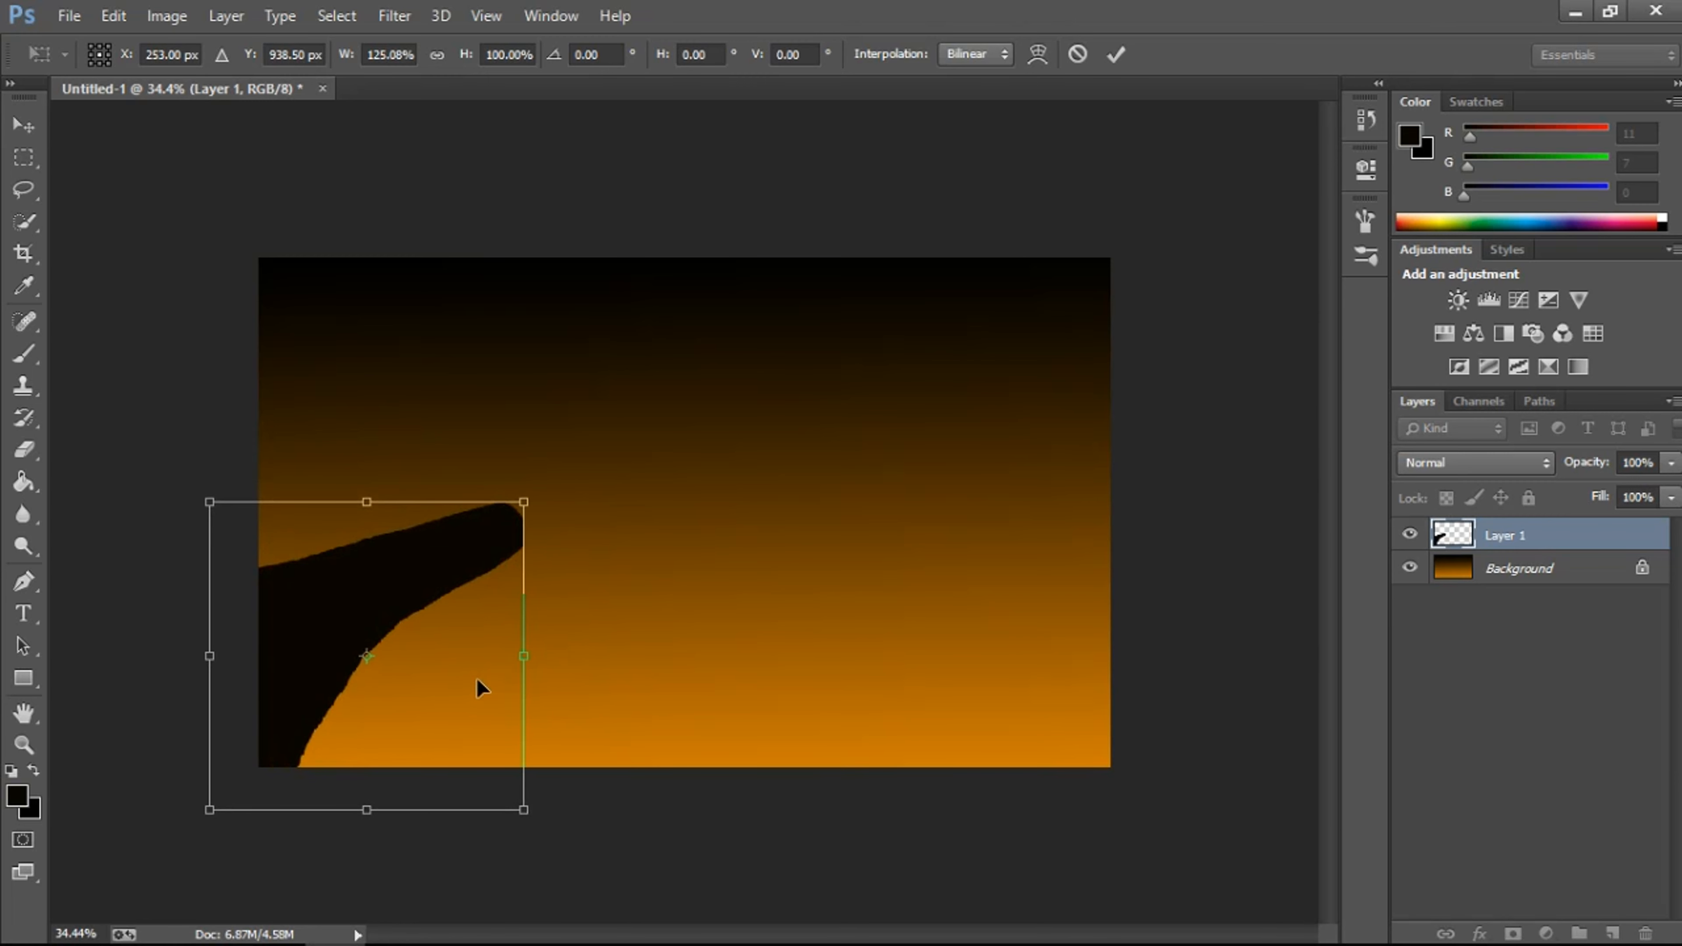
{"action": "left_click", "coordinate": [1116, 54]}
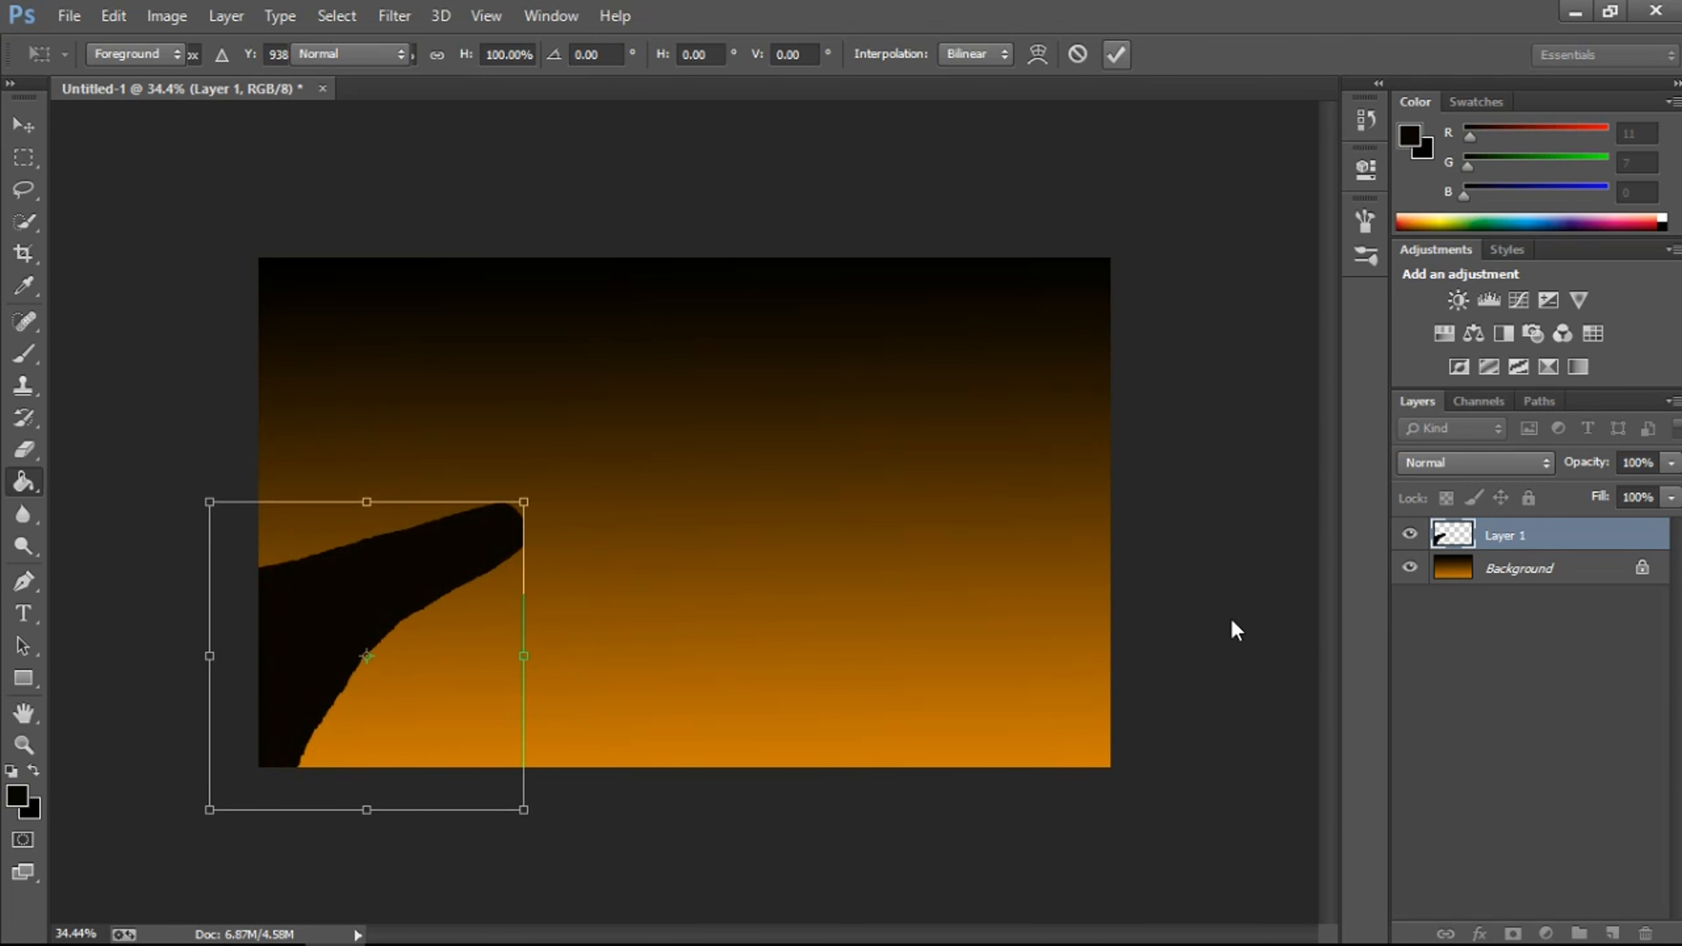
Step: Add a new layer beneath the cliff layer and set the foreground color to dark brown 3d2700
{"action": "left_click", "coordinate": [1607, 932]}
{"action": "left_click_drag", "start_coordinate": [1523, 551], "coordinate": [1514, 587]}
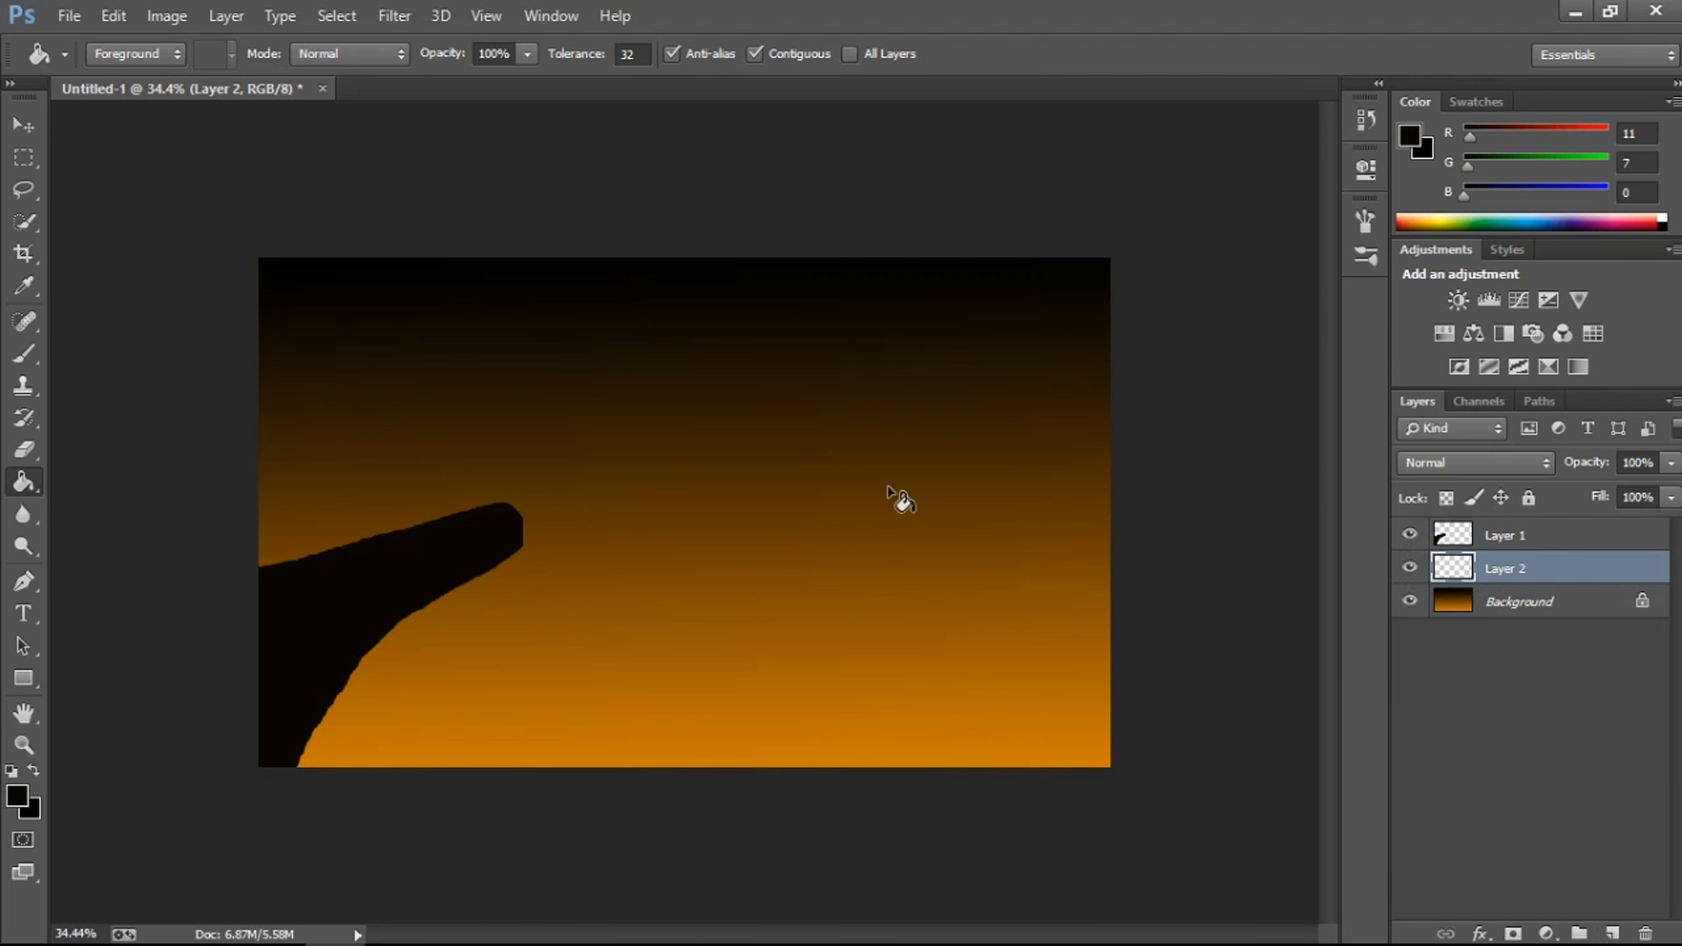
{"action": "left_click", "coordinate": [19, 797]}
{"action": "left_click_drag", "start_coordinate": [932, 469], "coordinate": [999, 429]}
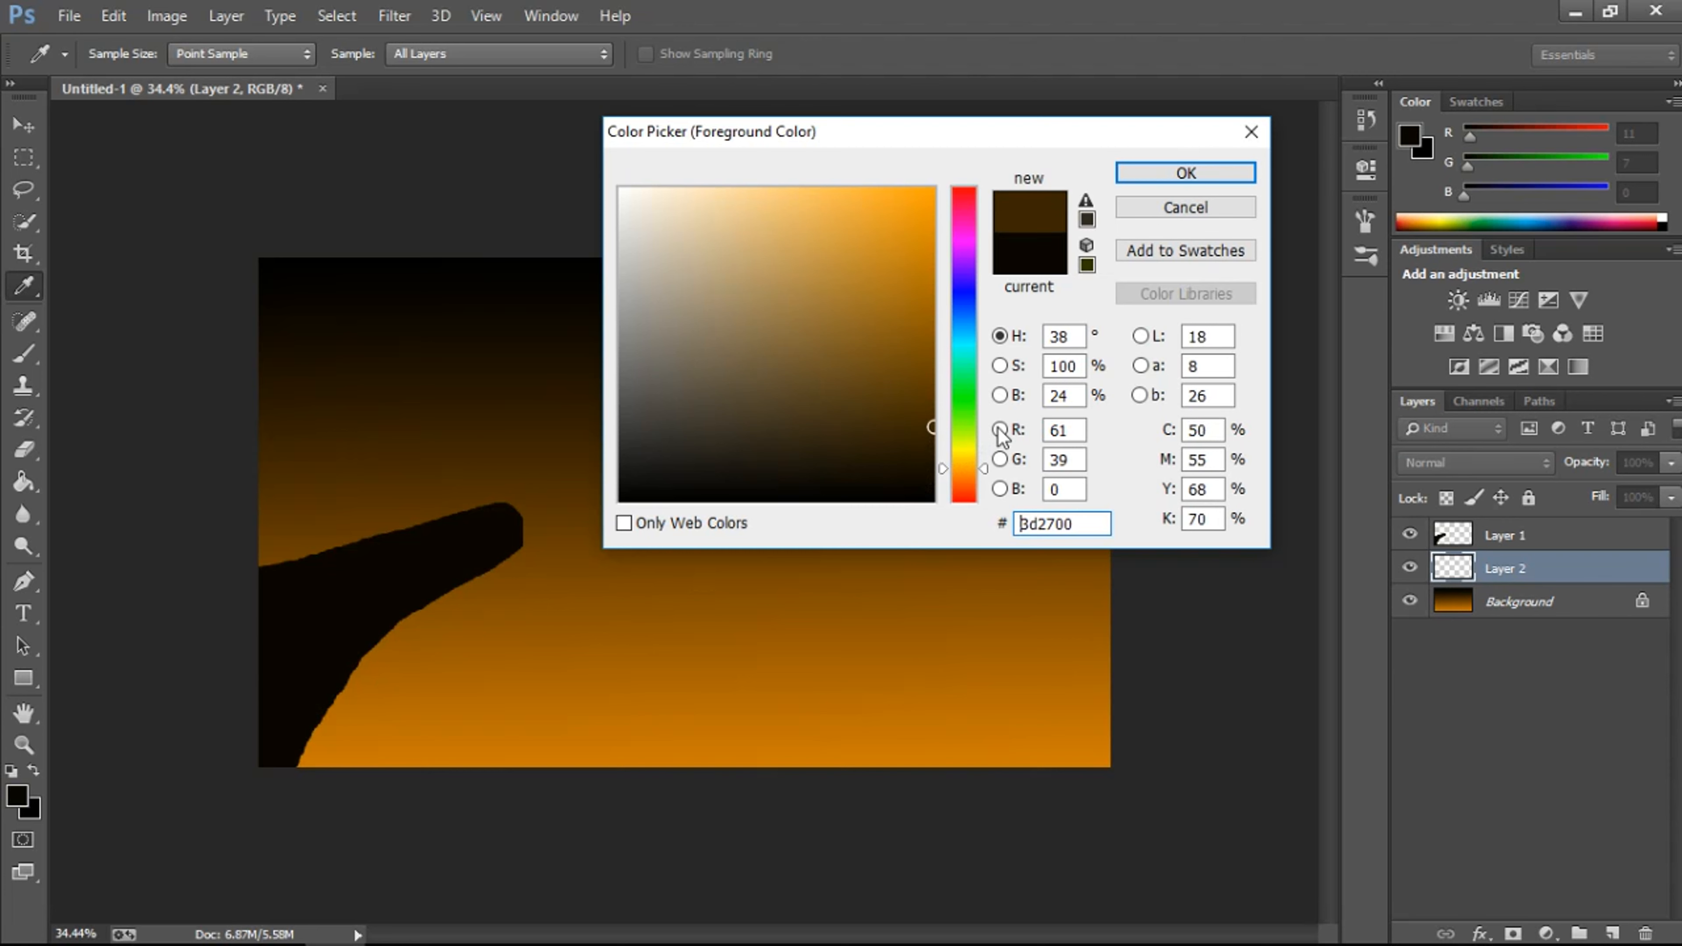
{"action": "left_click", "coordinate": [1142, 177]}
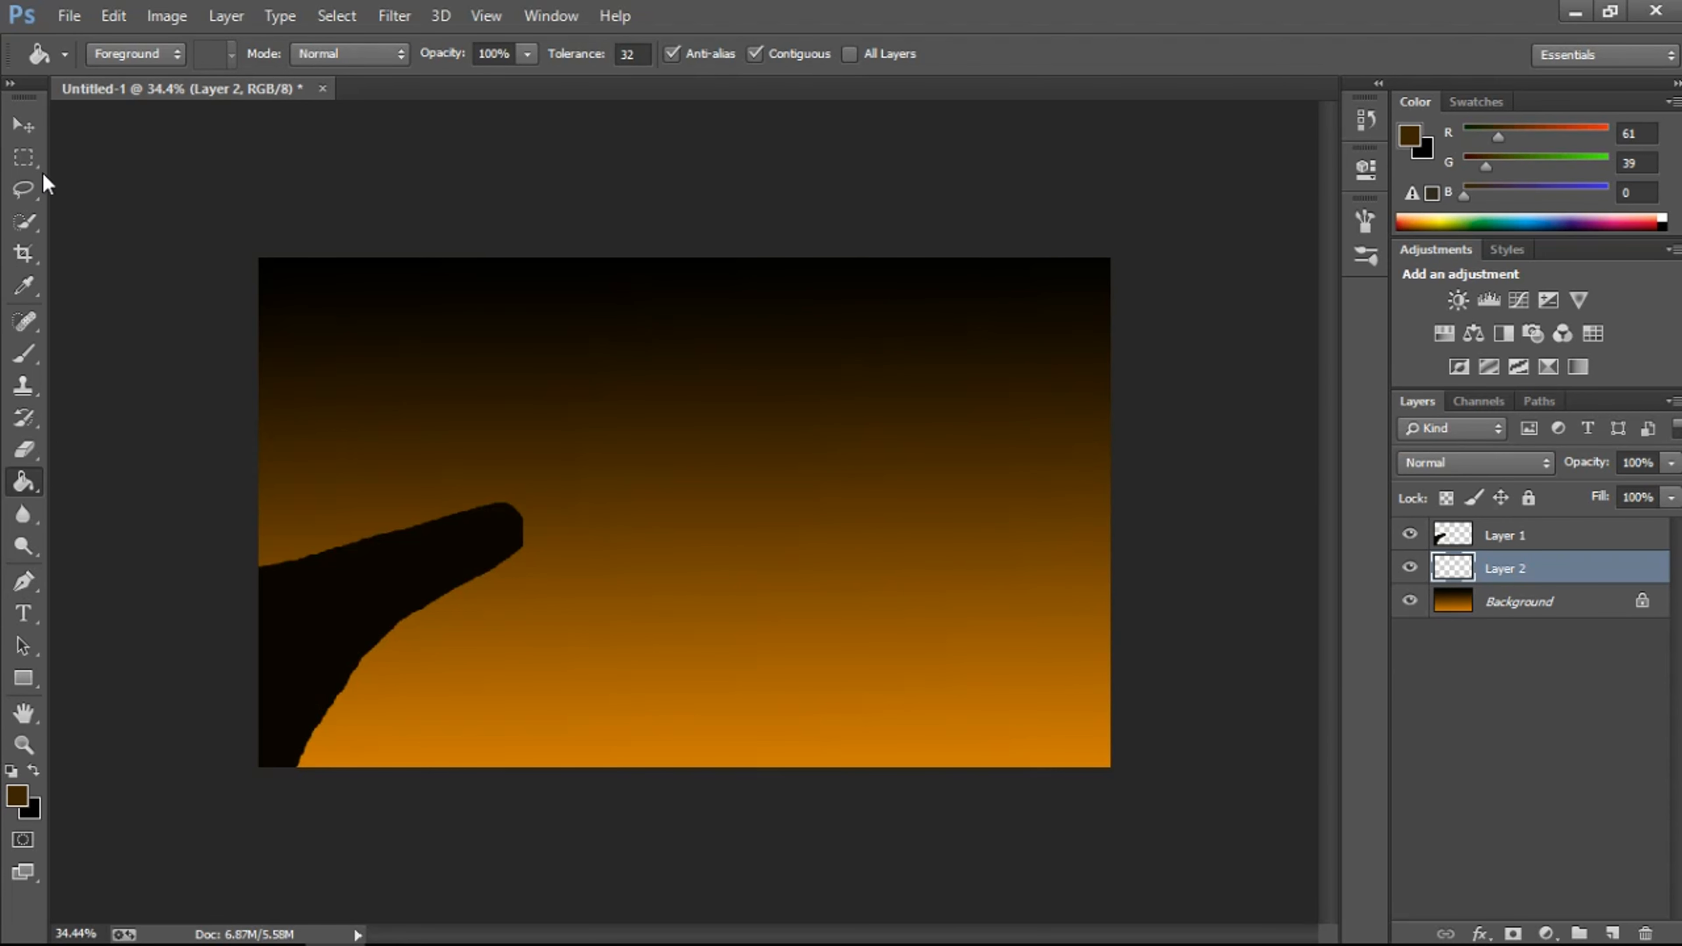
Step: Lasso a wavy ground strip along the canvas's lower edge on Layer 2 and fill it with the dark brown foreground color
{"action": "left_click", "coordinate": [25, 189]}
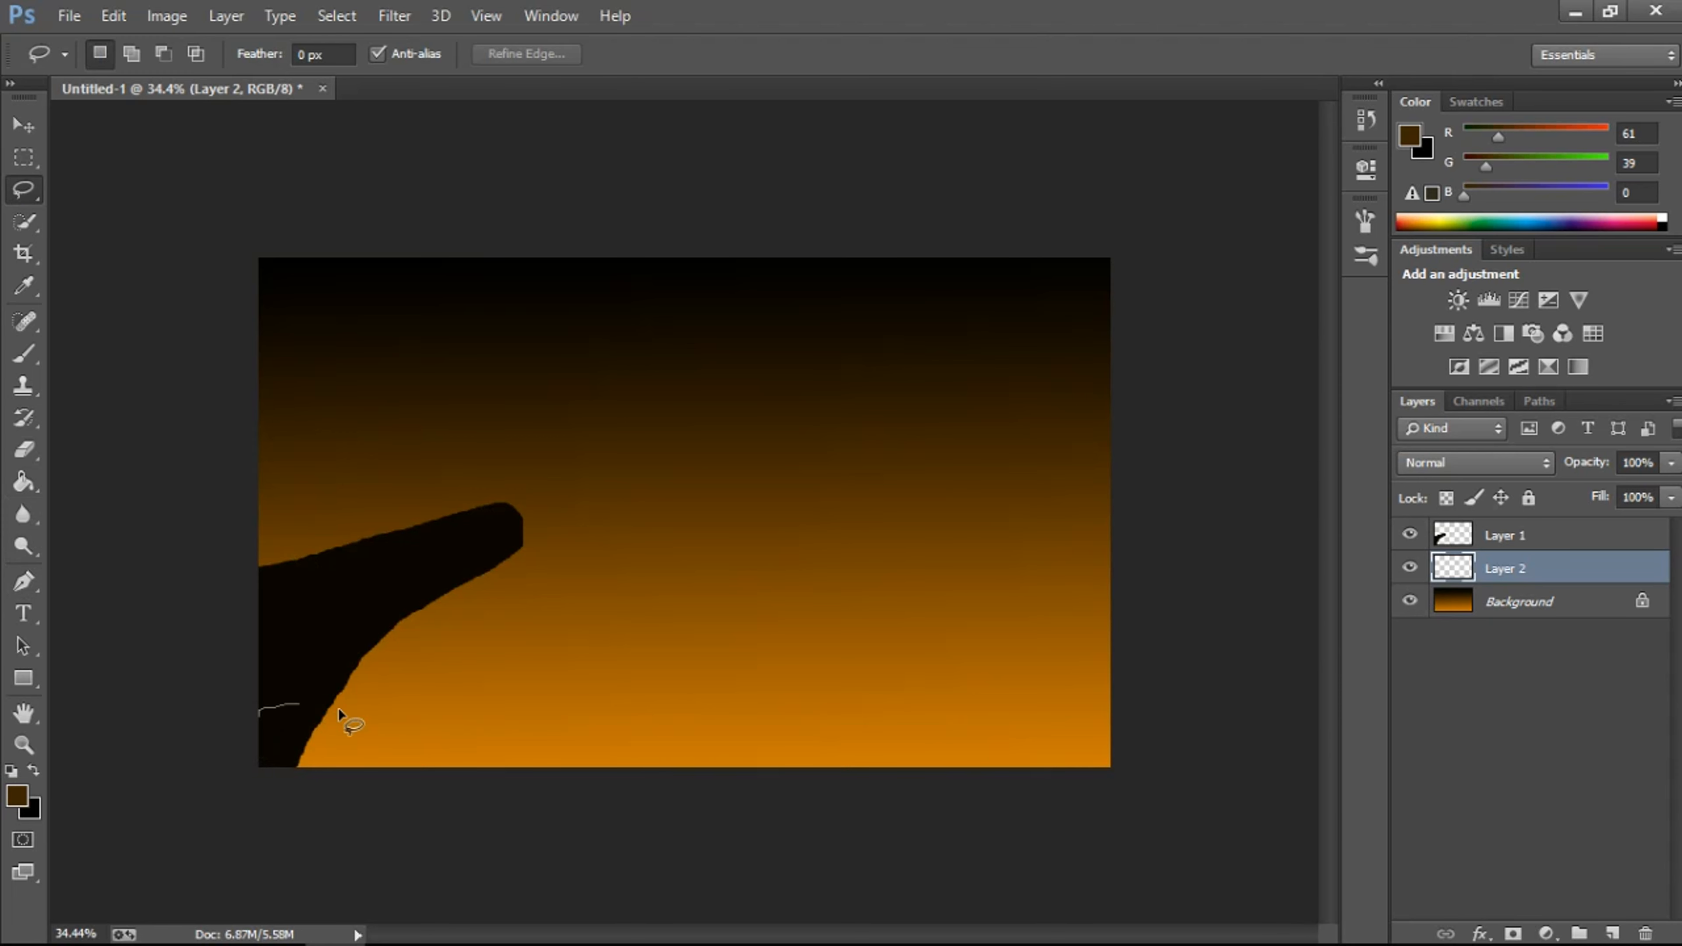
{"action": "mouse_move", "coordinate": [1099, 668]}
{"action": "left_mouse_down"}
{"action": "mouse_move", "coordinate": [488, 883]}
{"action": "mouse_move", "coordinate": [233, 687]}
{"action": "mouse_move", "coordinate": [245, 702]}
{"action": "left_mouse_up"}
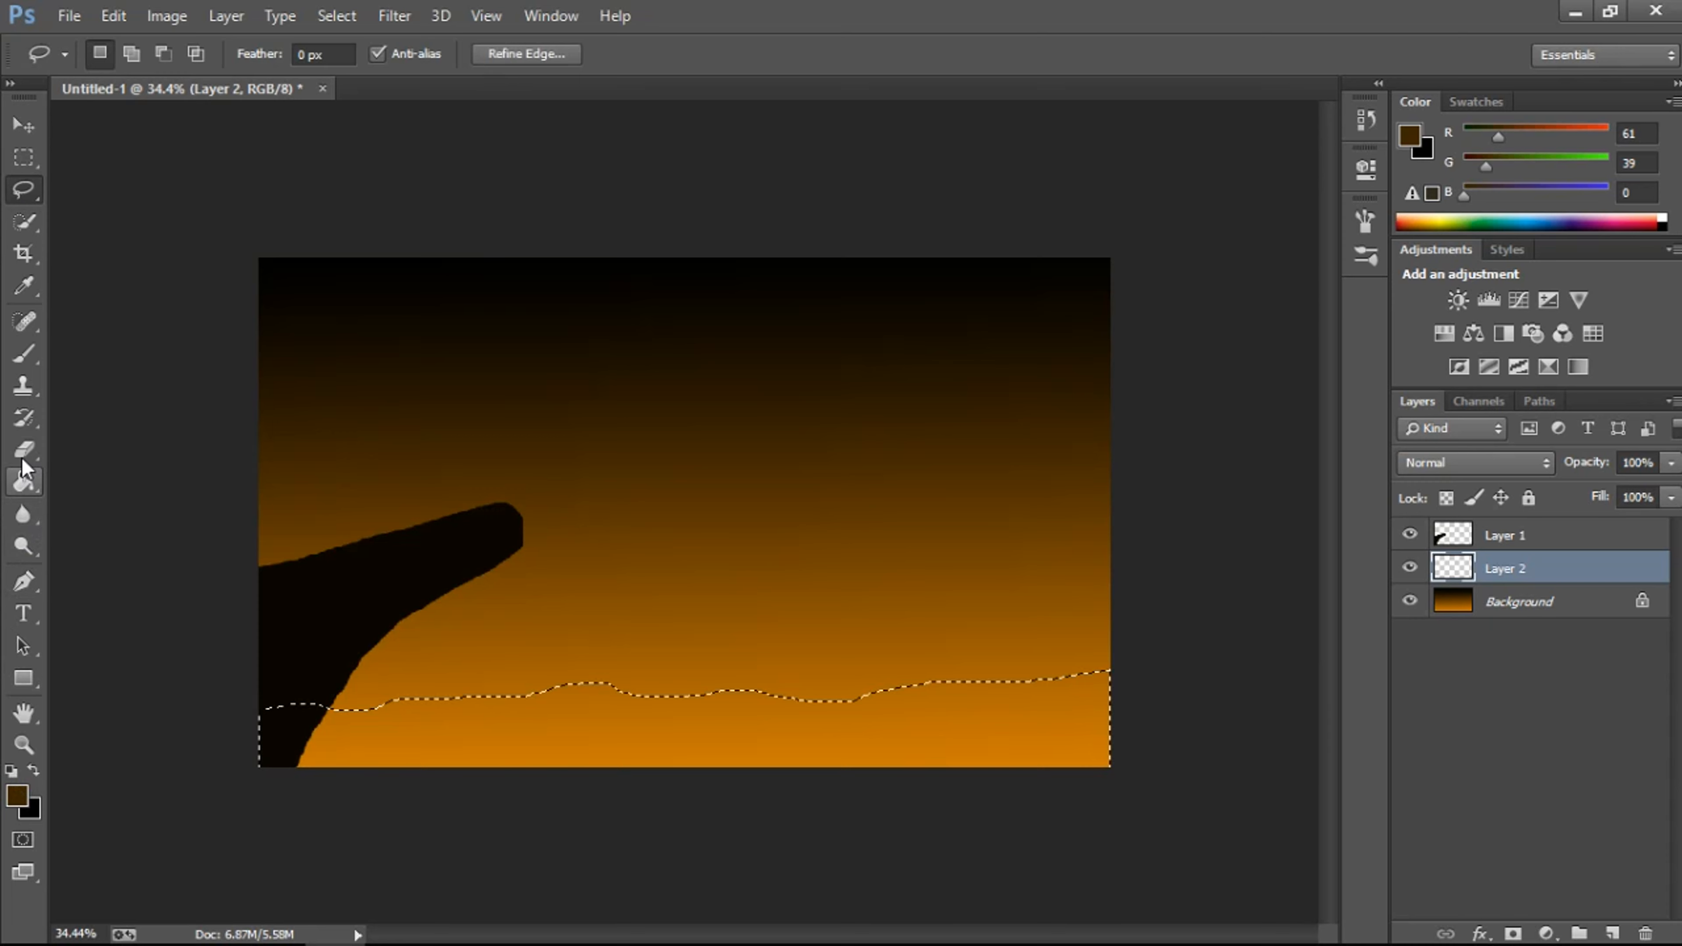
{"action": "left_click", "coordinate": [23, 482]}
{"action": "left_click", "coordinate": [468, 729]}
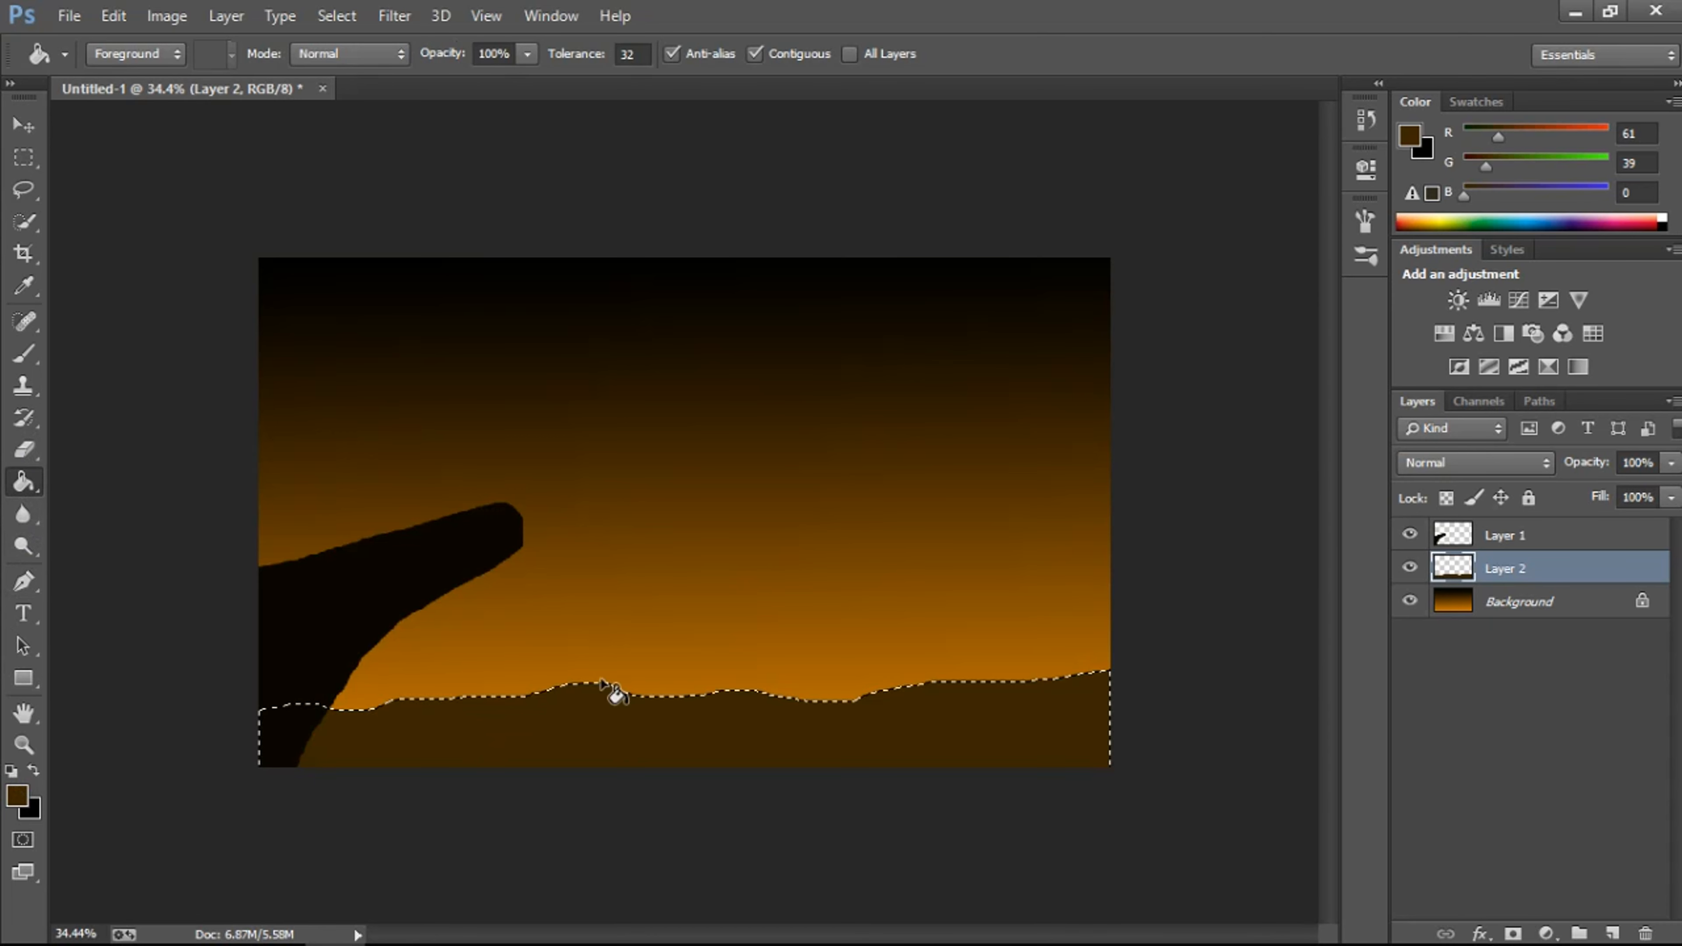
Step: Refill the selected ground strip with darker brown 301f00 and deselect it
{"action": "left_click", "coordinate": [17, 794]}
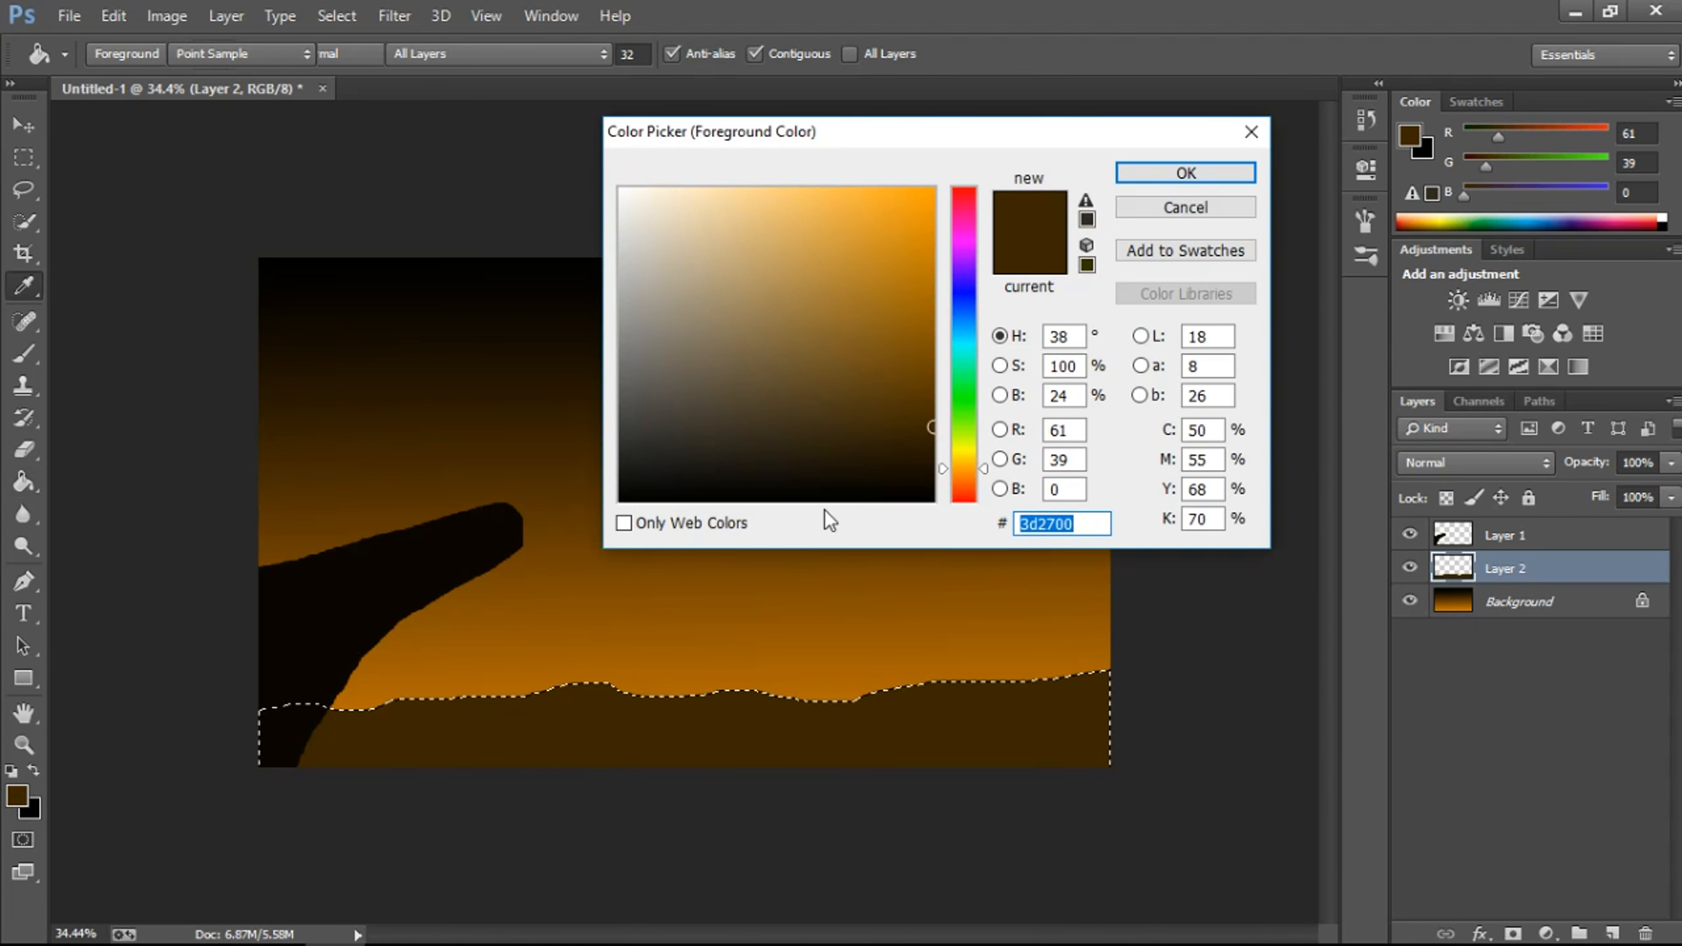
{"action": "type", "text": "301f00"}
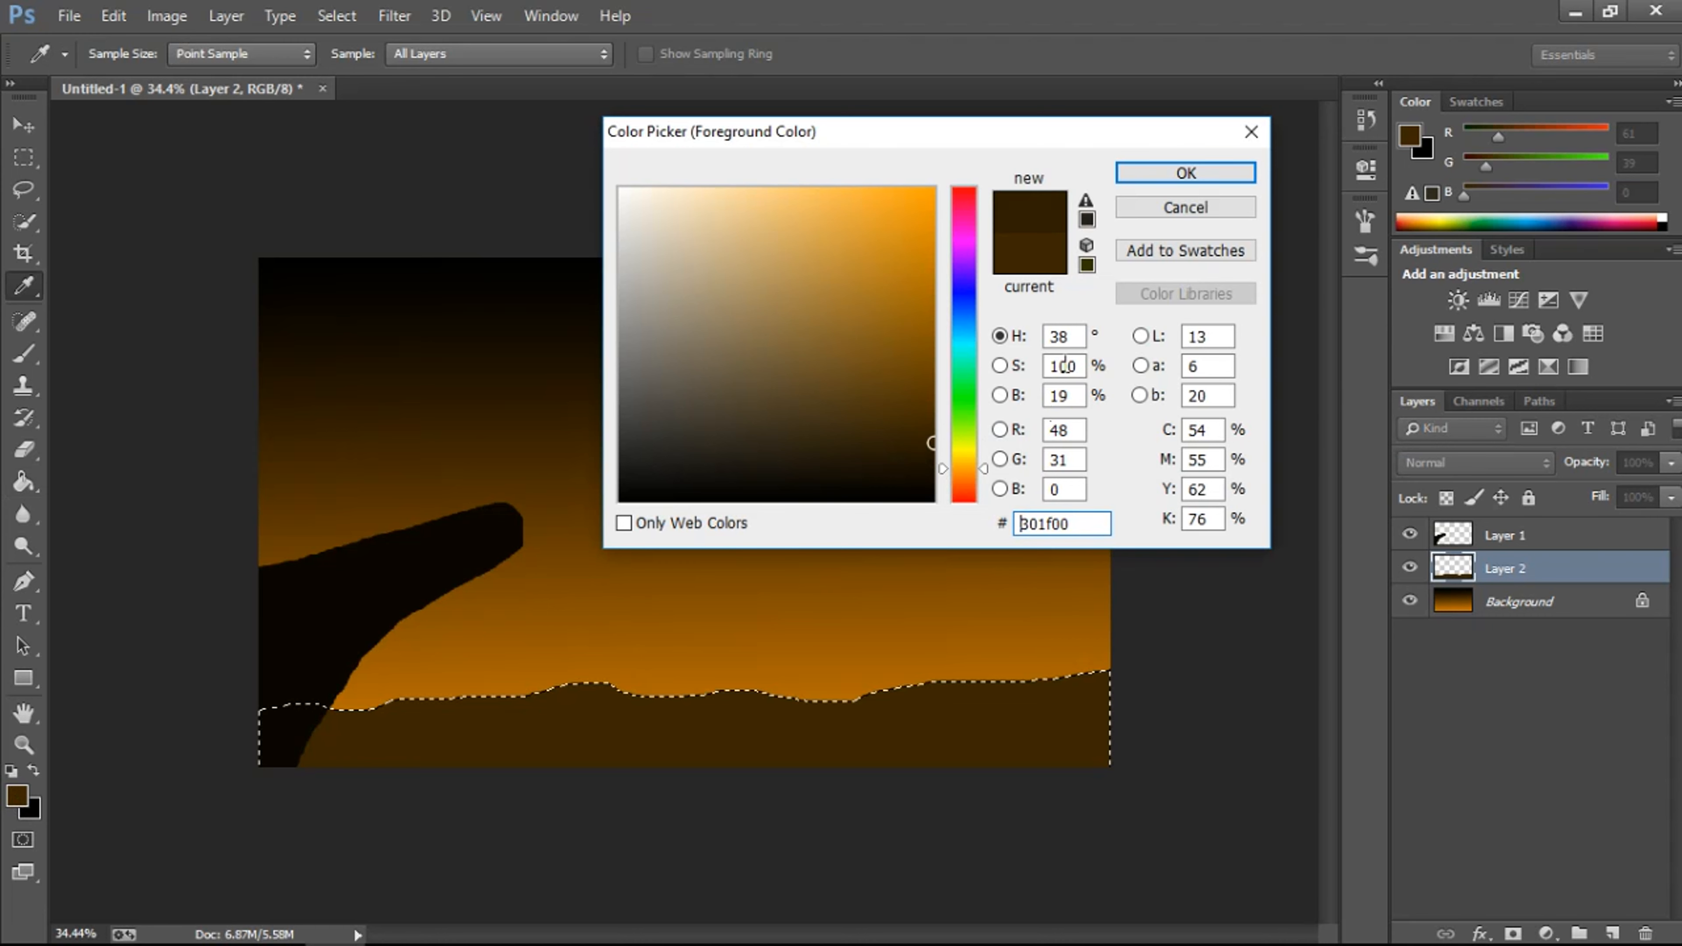
{"action": "left_click", "coordinate": [1134, 174]}
{"action": "left_click", "coordinate": [797, 719]}
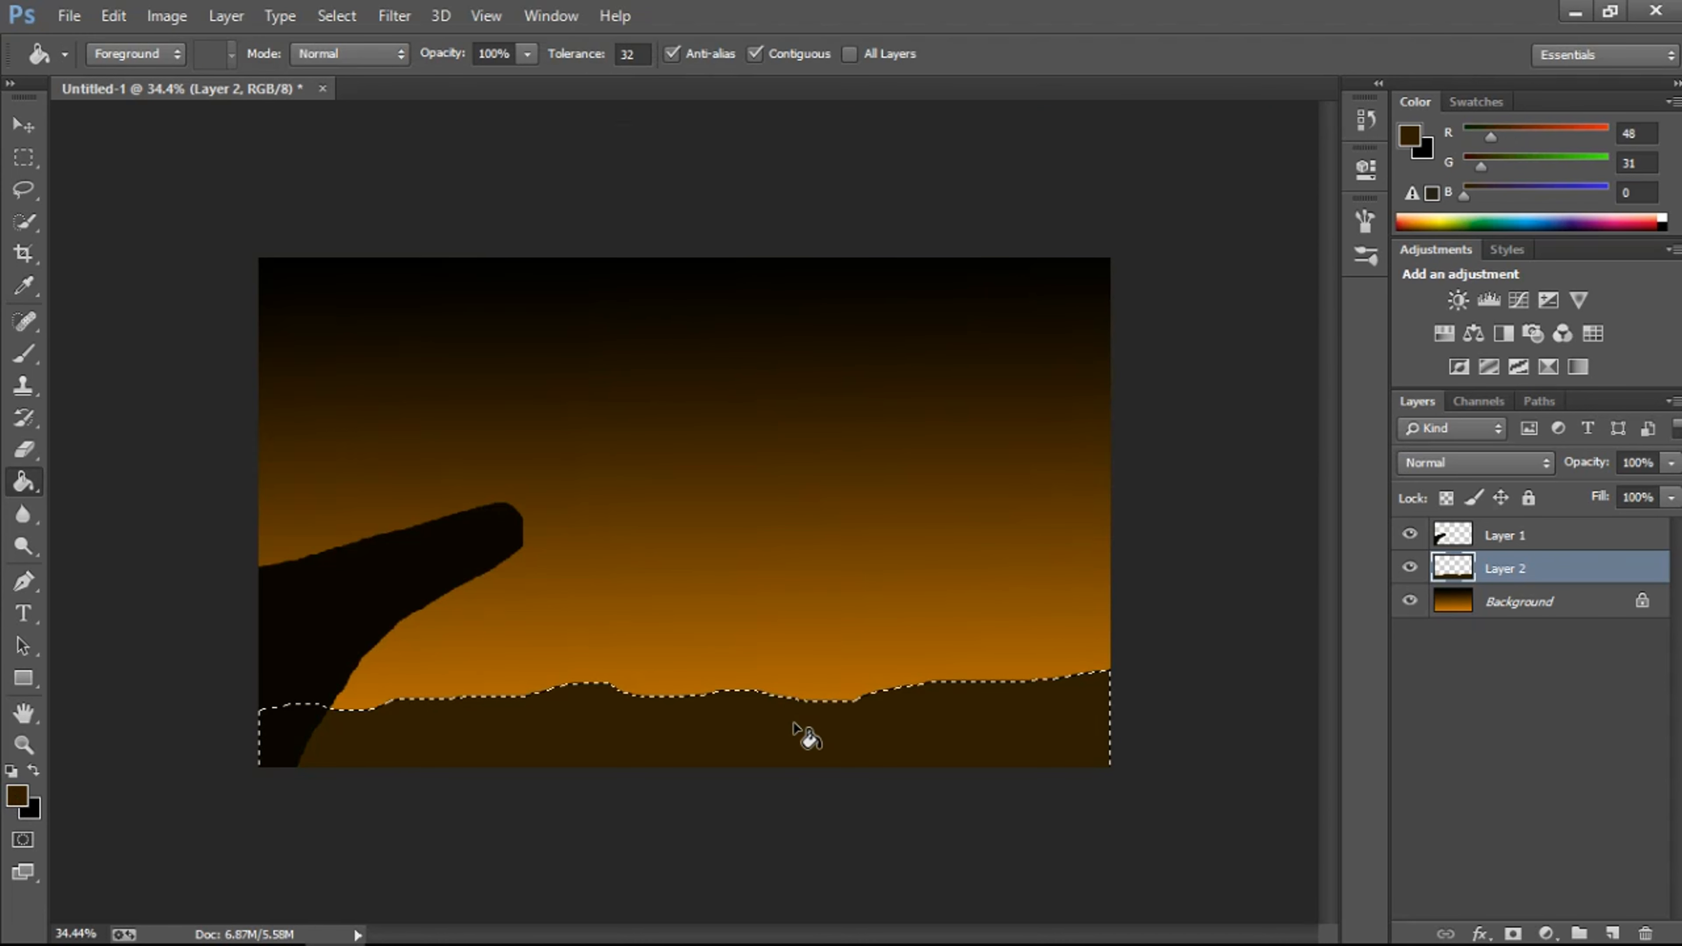
{"action": "key", "text": "ctrl+d"}
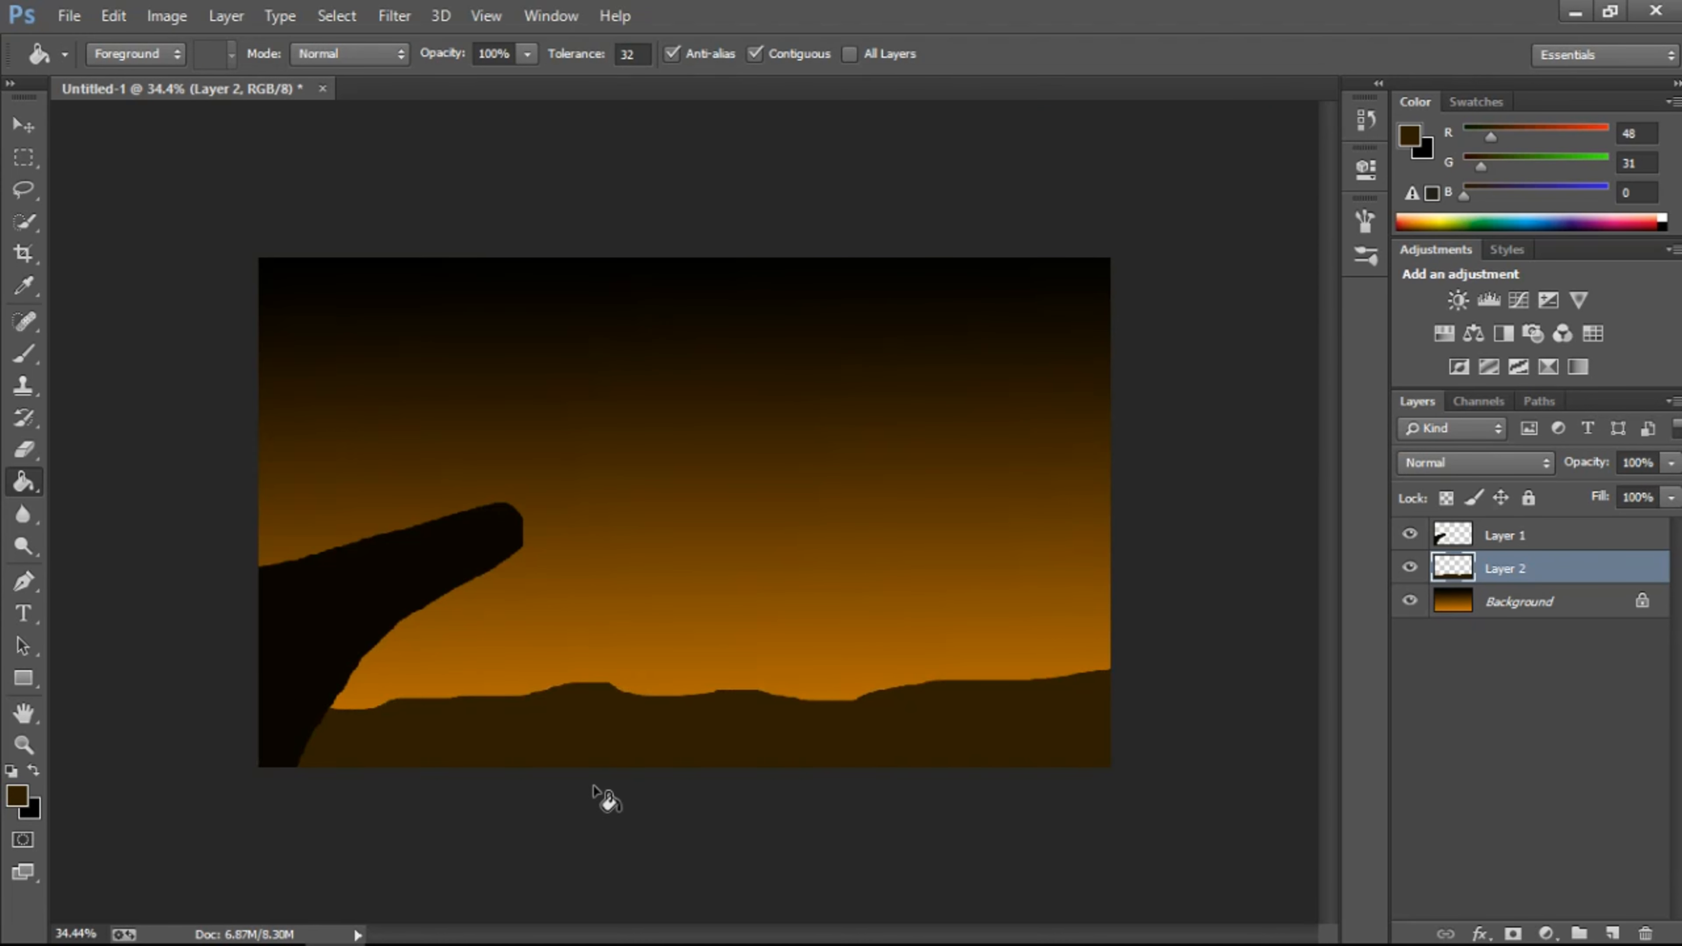
Step: Reselect the ground strip from Layer 2, fill it with very dark brown 1f1400, and deselect it
{"action": "left_click", "coordinate": [1445, 575], "text": "ctrl"}
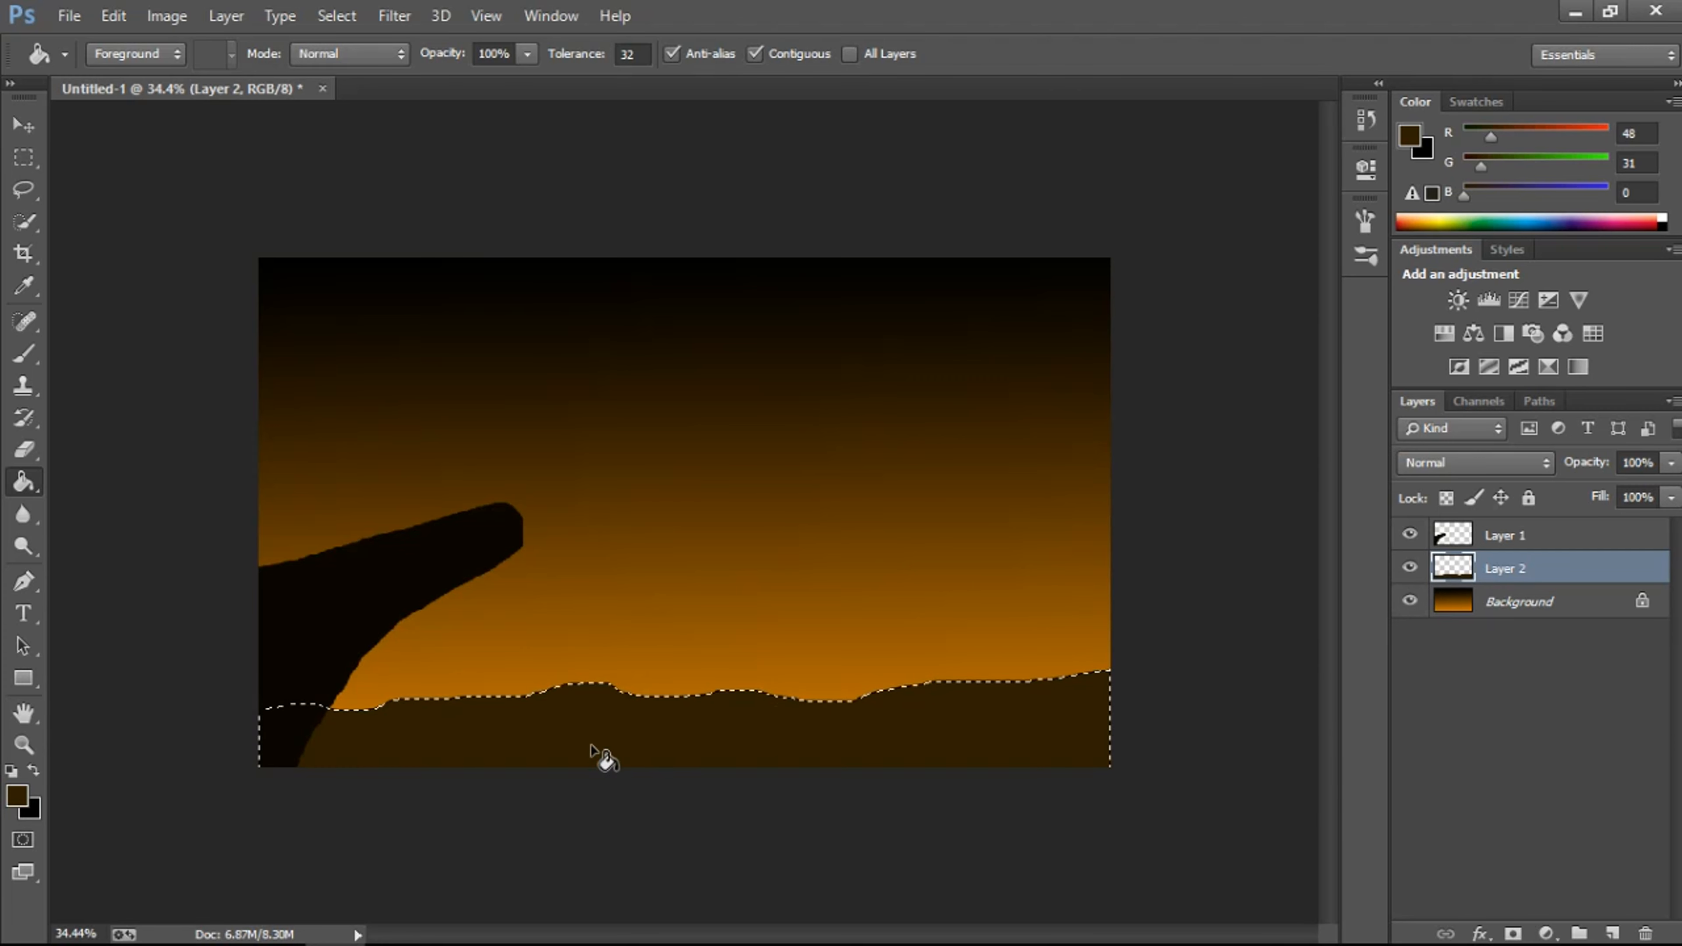
{"action": "left_click", "coordinate": [15, 805]}
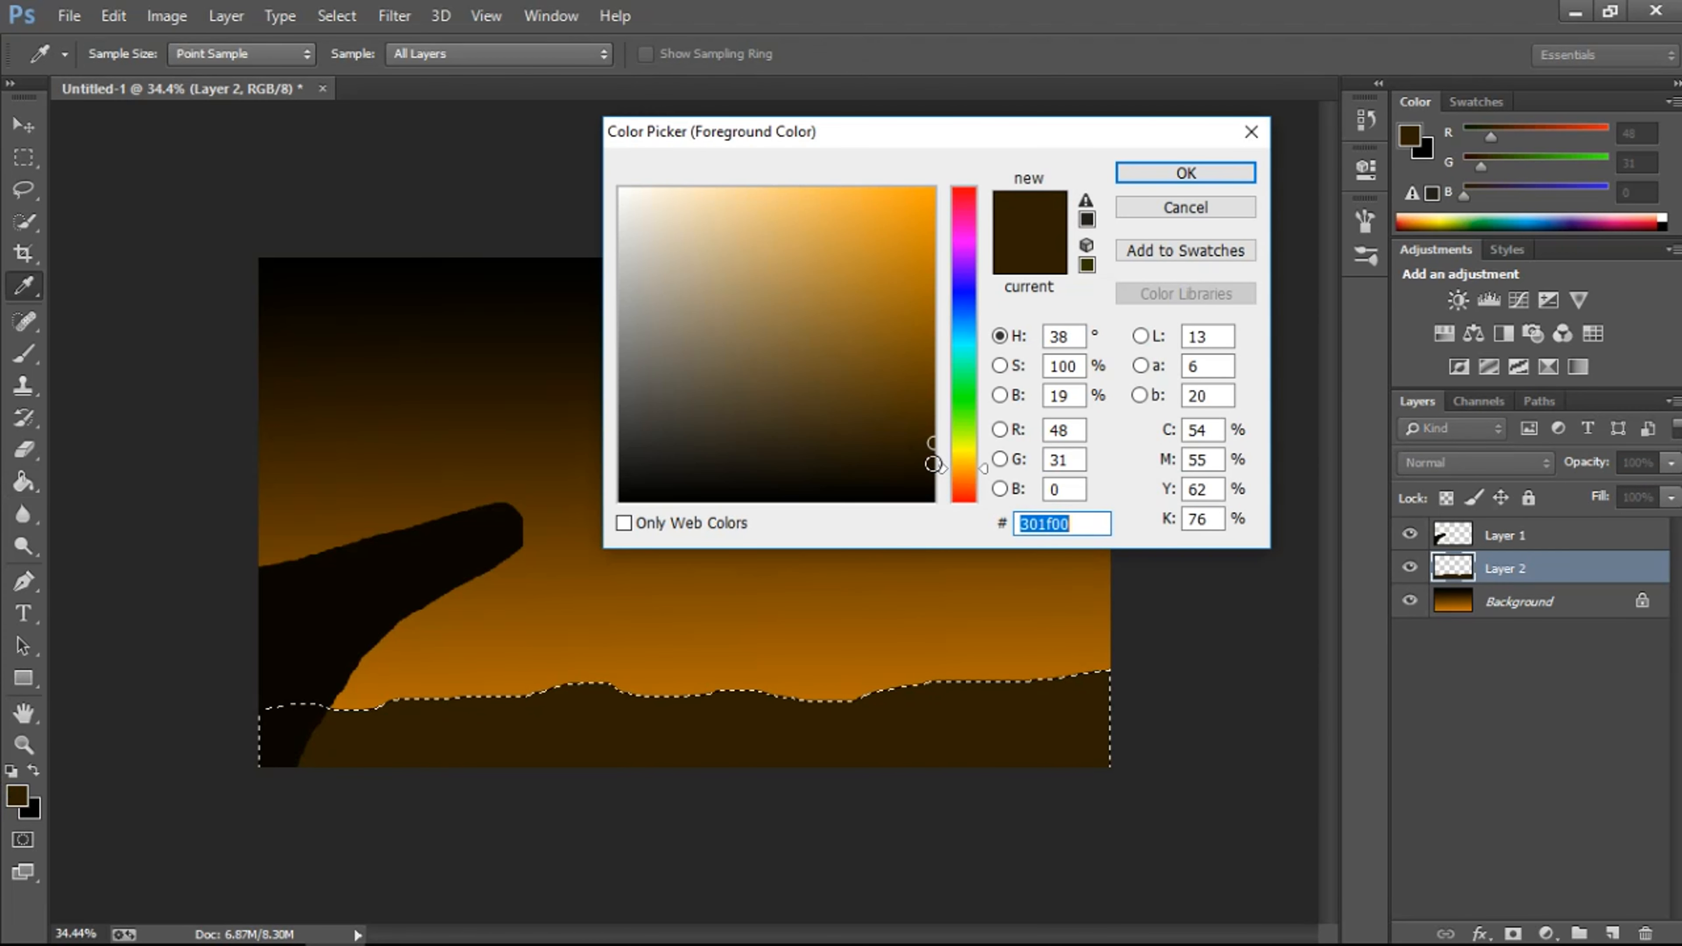
{"action": "left_click", "coordinate": [933, 463]}
{"action": "left_click", "coordinate": [1226, 170]}
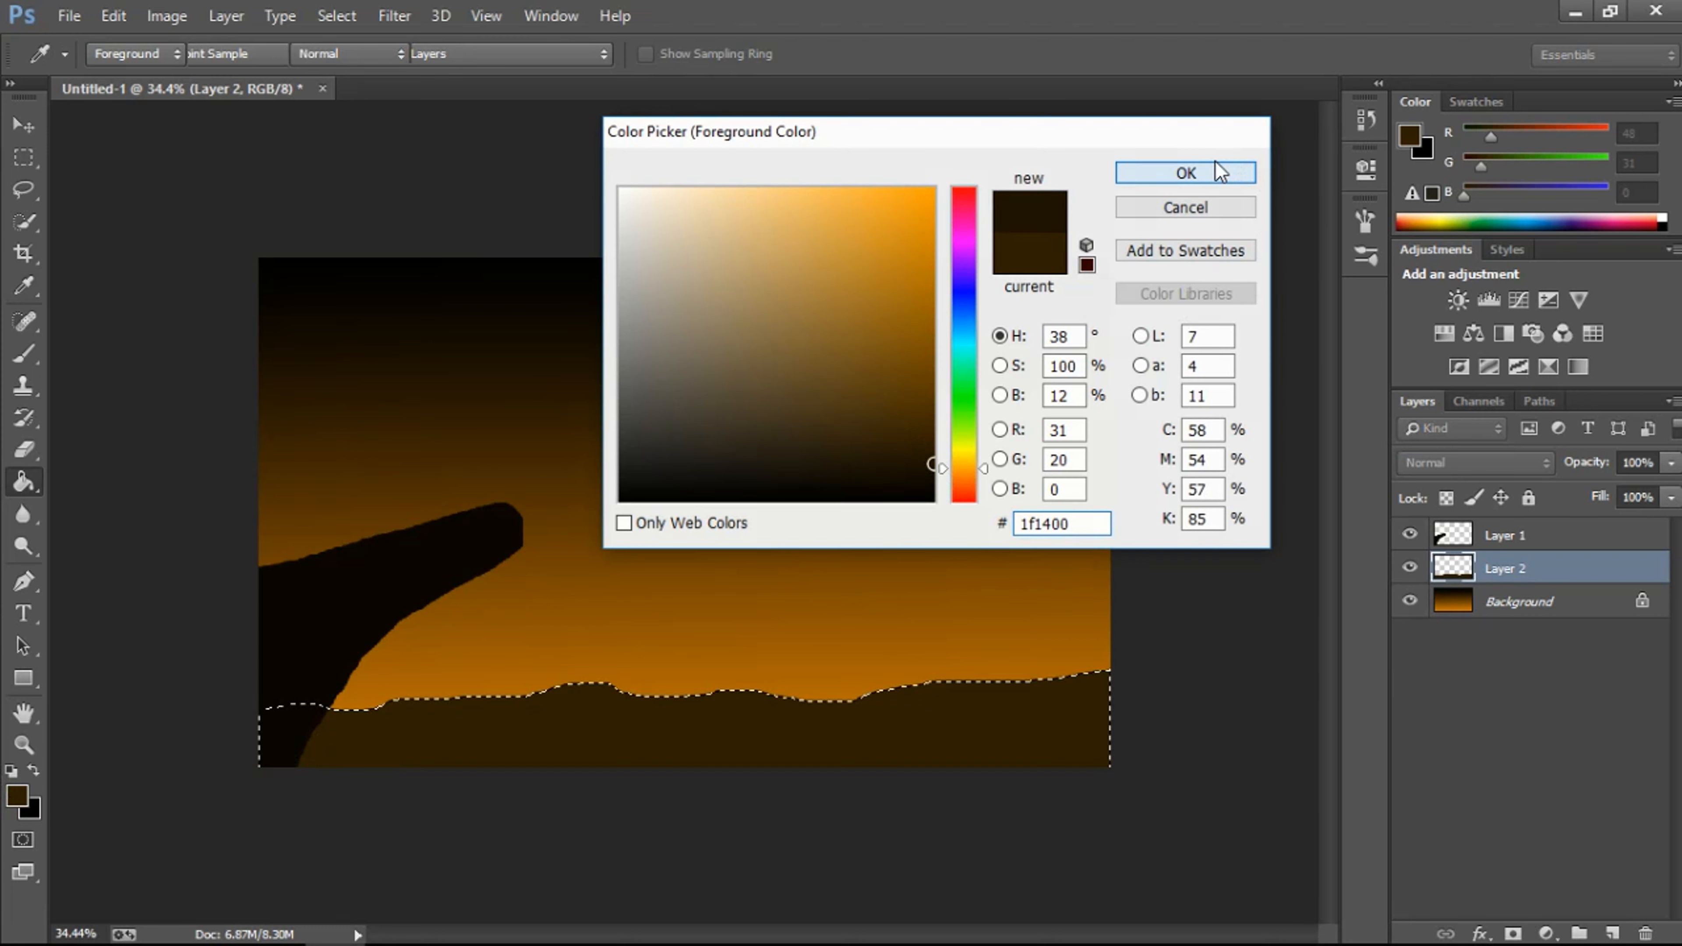
{"action": "left_click", "coordinate": [395, 737]}
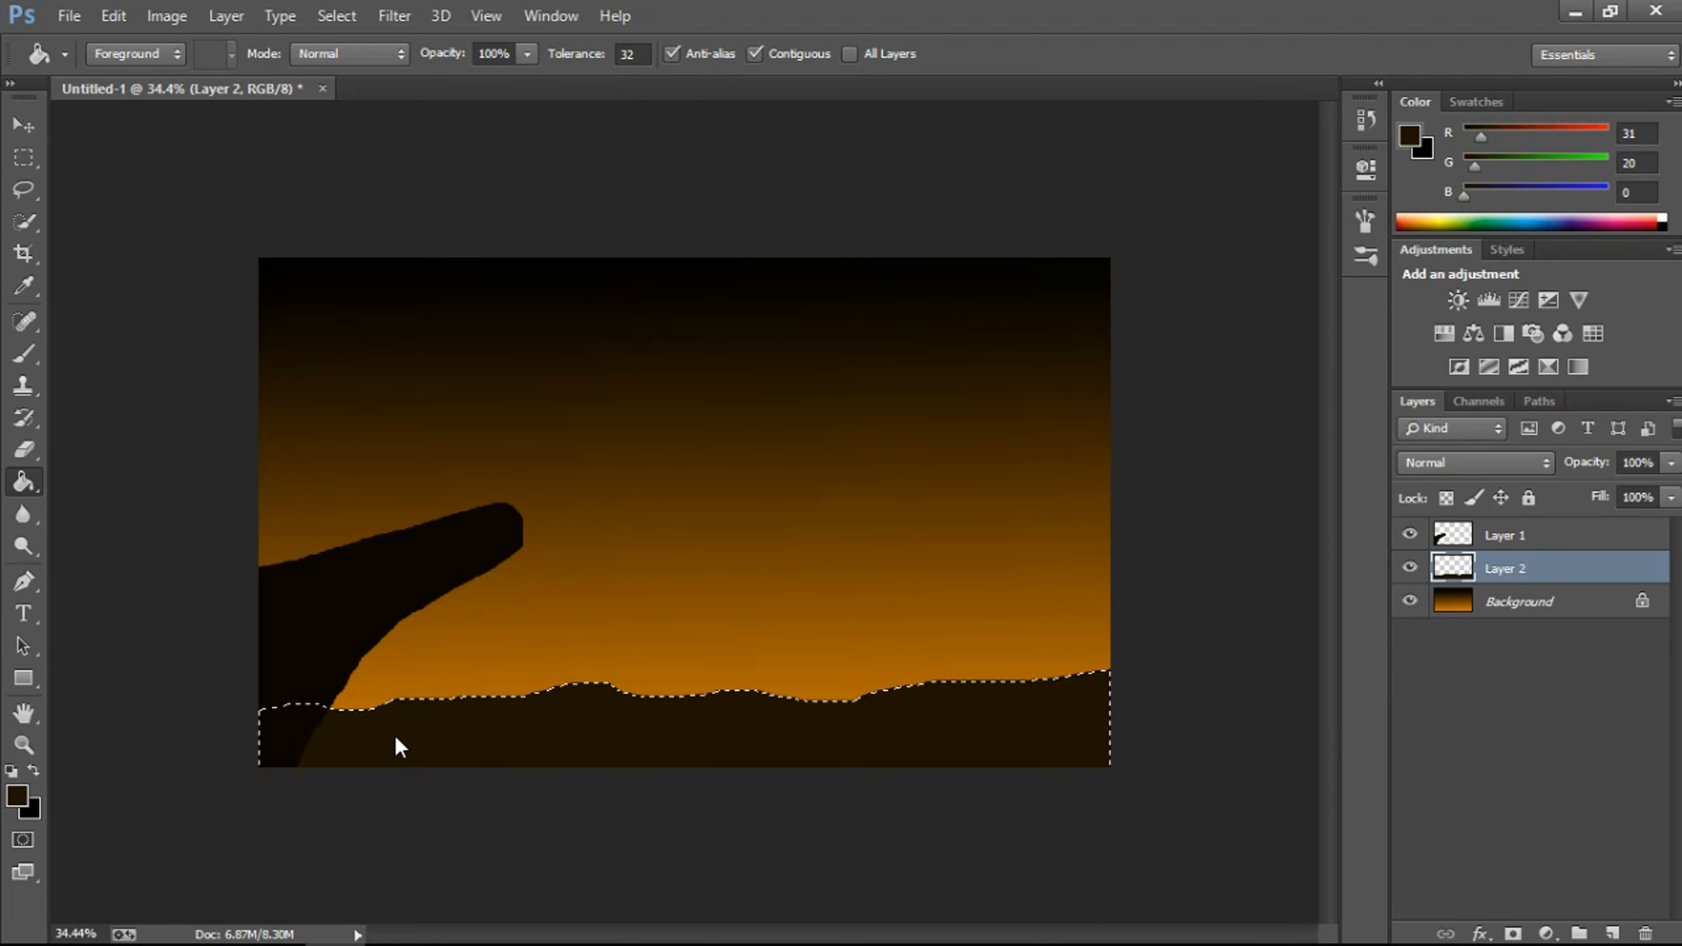
{"action": "key", "text": "ctrl+d"}
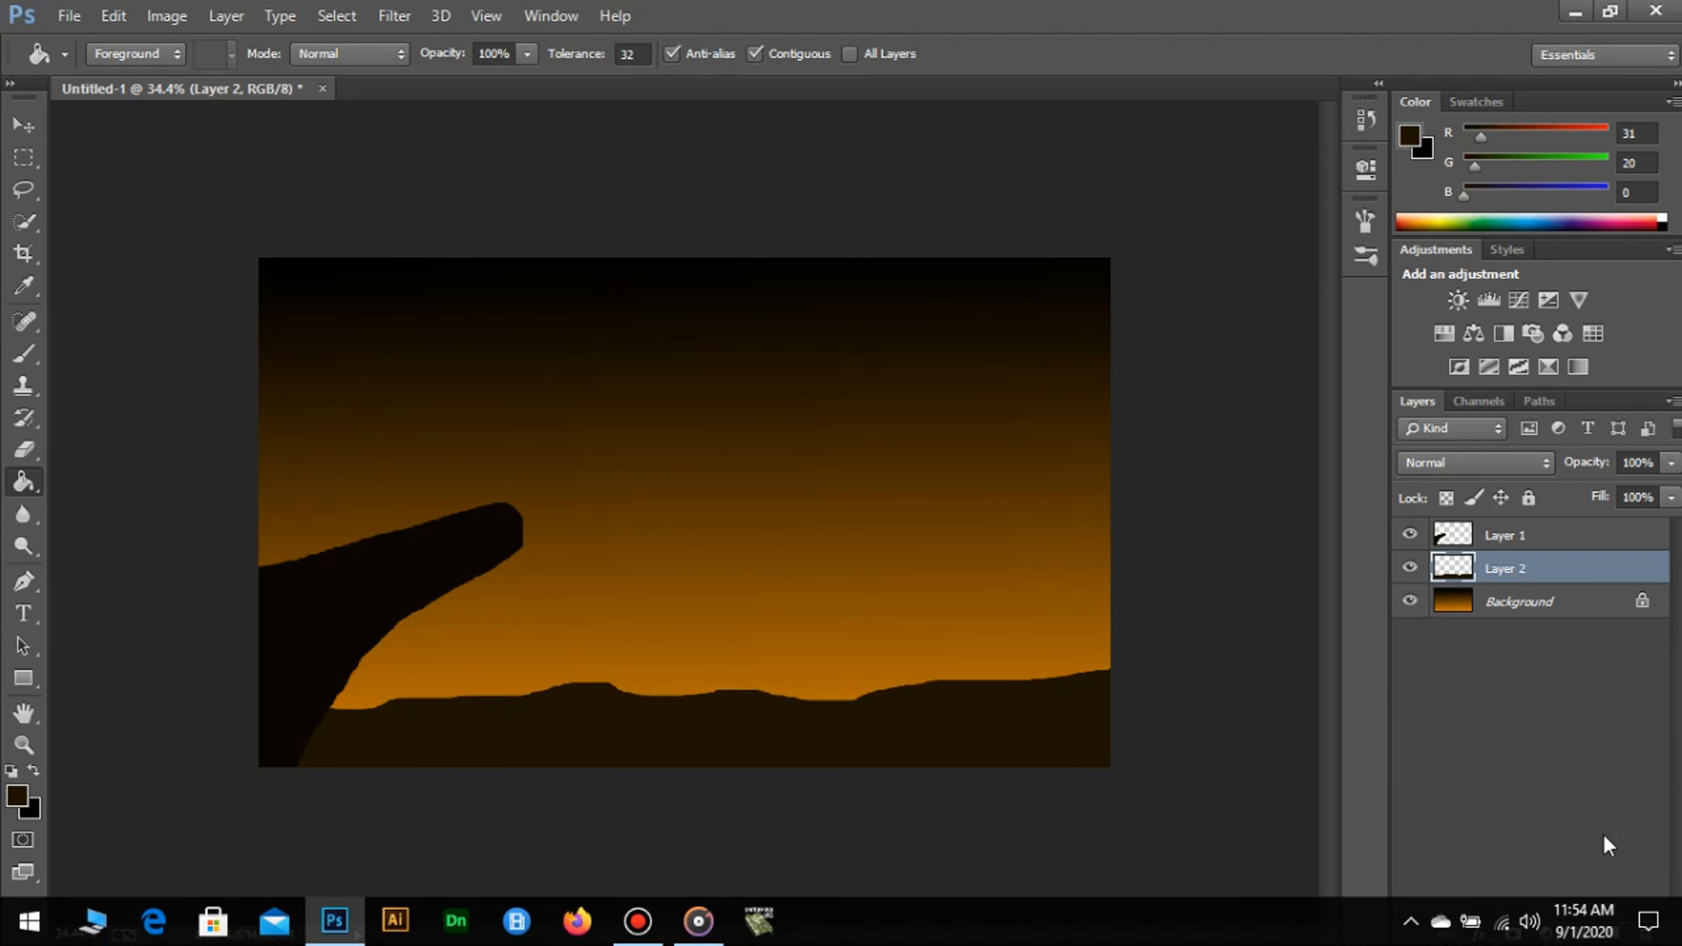
Step: Add a new layer beneath Layer 2 and lasso a gently rolling hill shape across the full canvas width, rising above the ground strip
{"action": "left_click", "coordinate": [1611, 934]}
{"action": "left_click_drag", "start_coordinate": [1504, 535], "coordinate": [1510, 619]}
{"action": "left_click", "coordinate": [24, 189]}
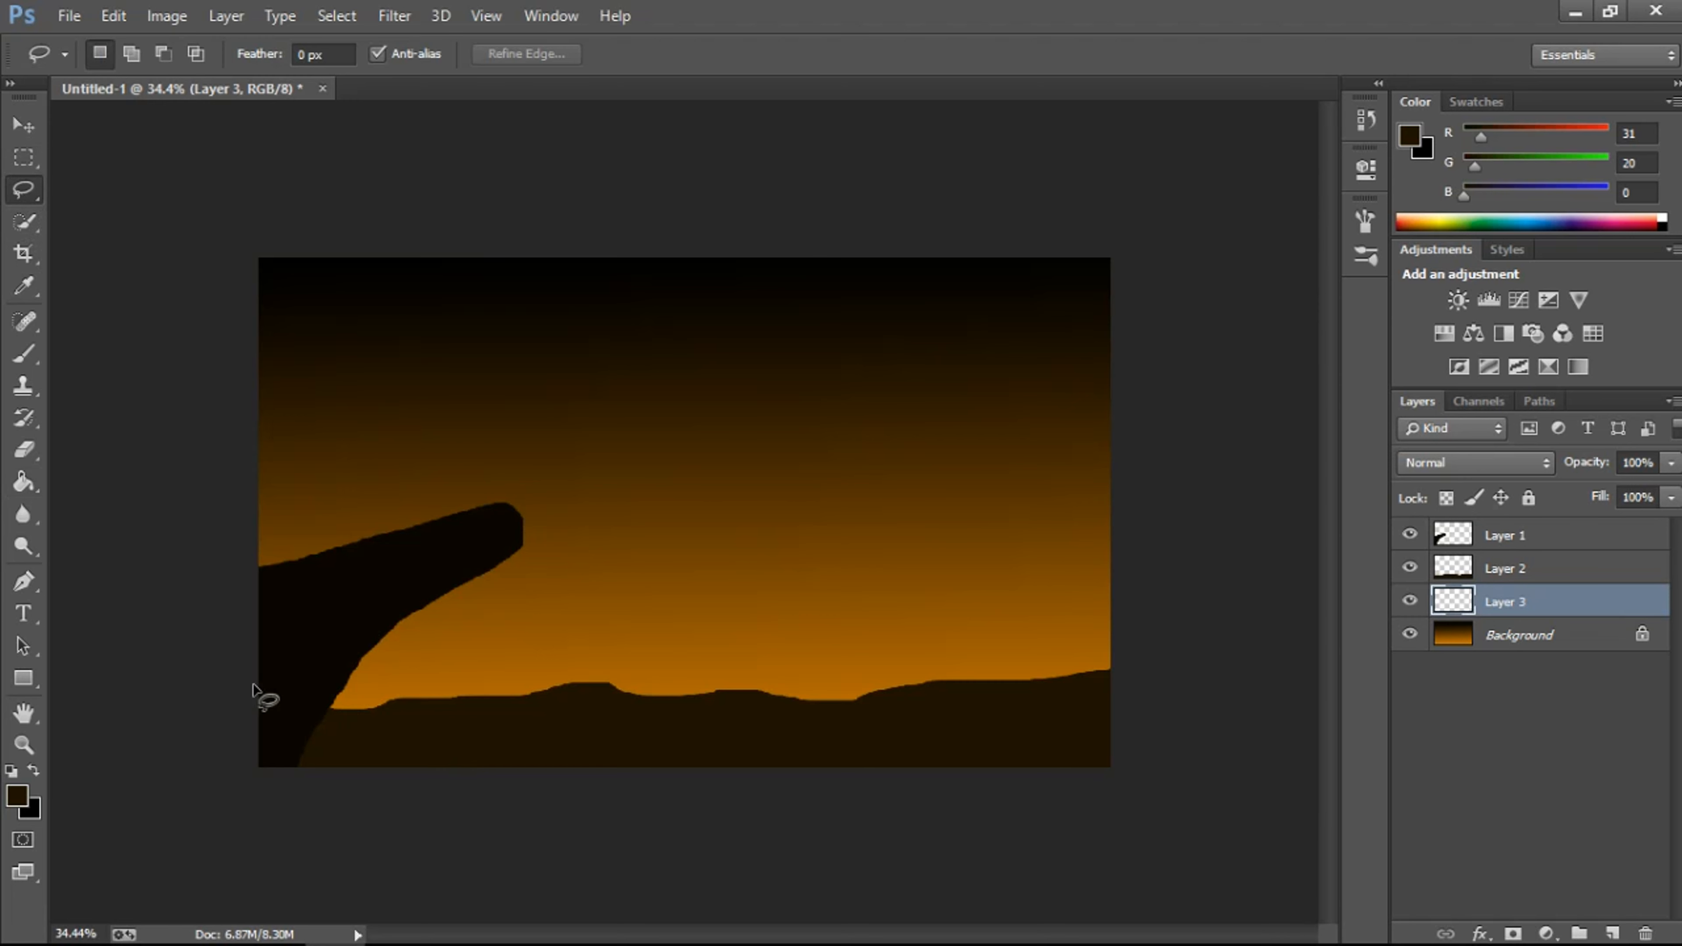
{"action": "left_click_drag", "start_coordinate": [273, 680], "coordinate": [450, 651]}
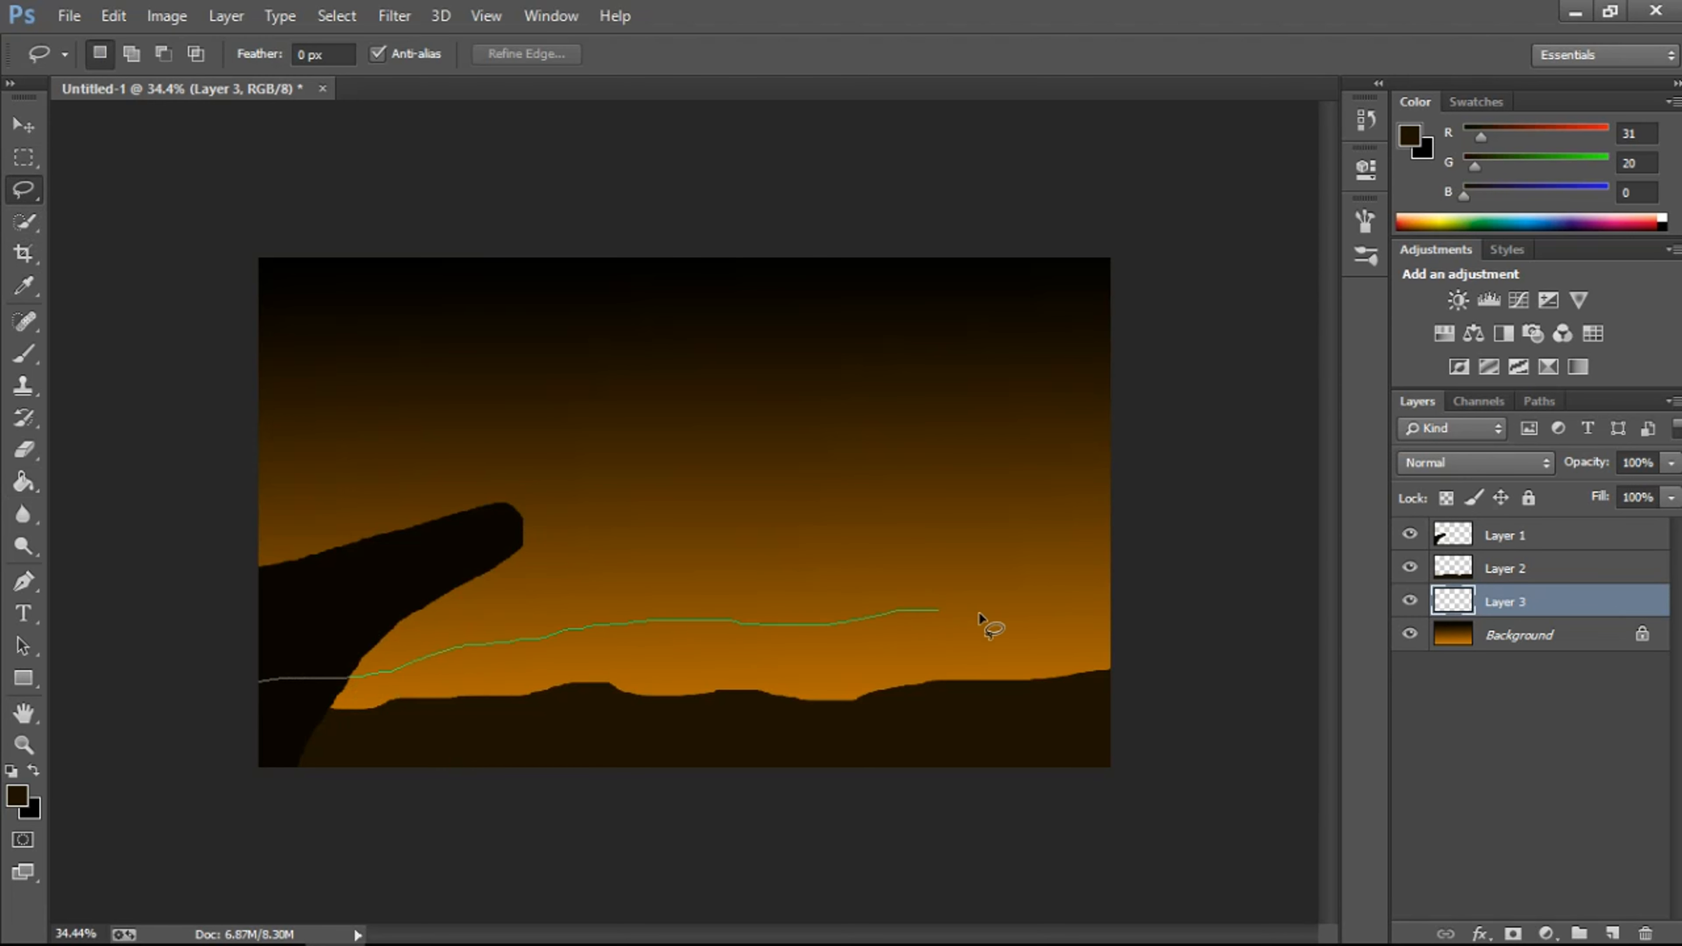
{"action": "mouse_move", "coordinate": [935, 865]}
{"action": "left_mouse_down"}
{"action": "mouse_move", "coordinate": [236, 790]}
{"action": "mouse_move", "coordinate": [212, 718]}
{"action": "mouse_move", "coordinate": [233, 770]}
{"action": "left_mouse_up"}
Step: Fill the rolling hill selection with brown 4d3200 using the Paint Bucket tool and deselect it
{"action": "left_click", "coordinate": [17, 795]}
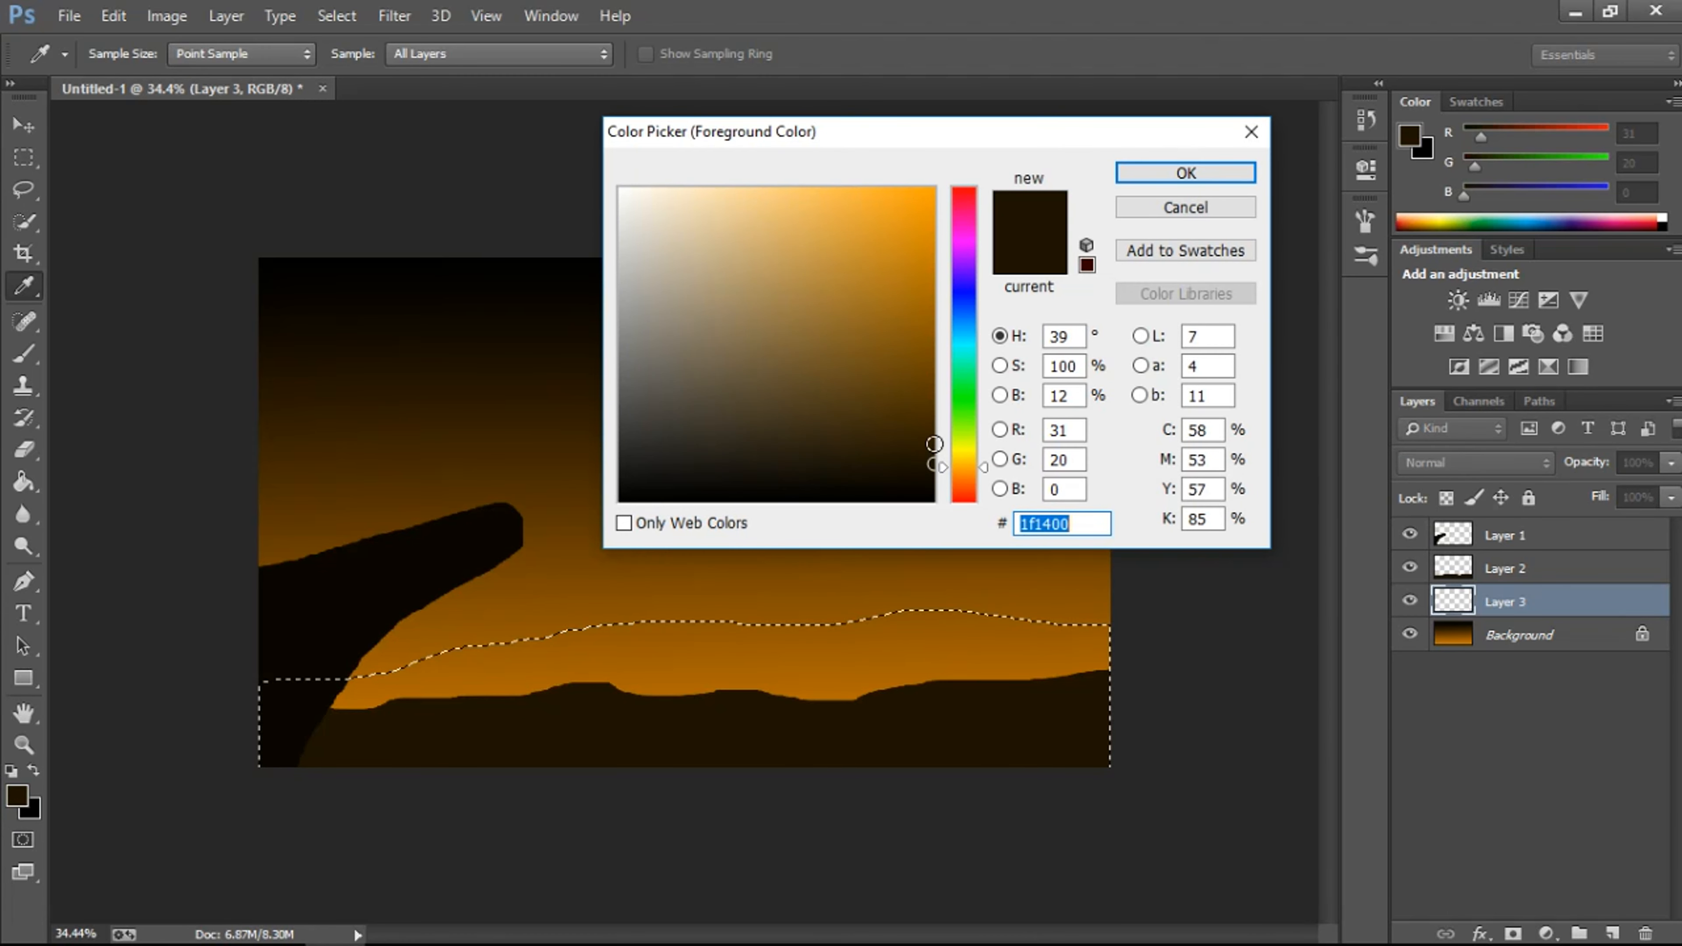
{"action": "left_click_drag", "start_coordinate": [958, 415], "coordinate": [945, 407]}
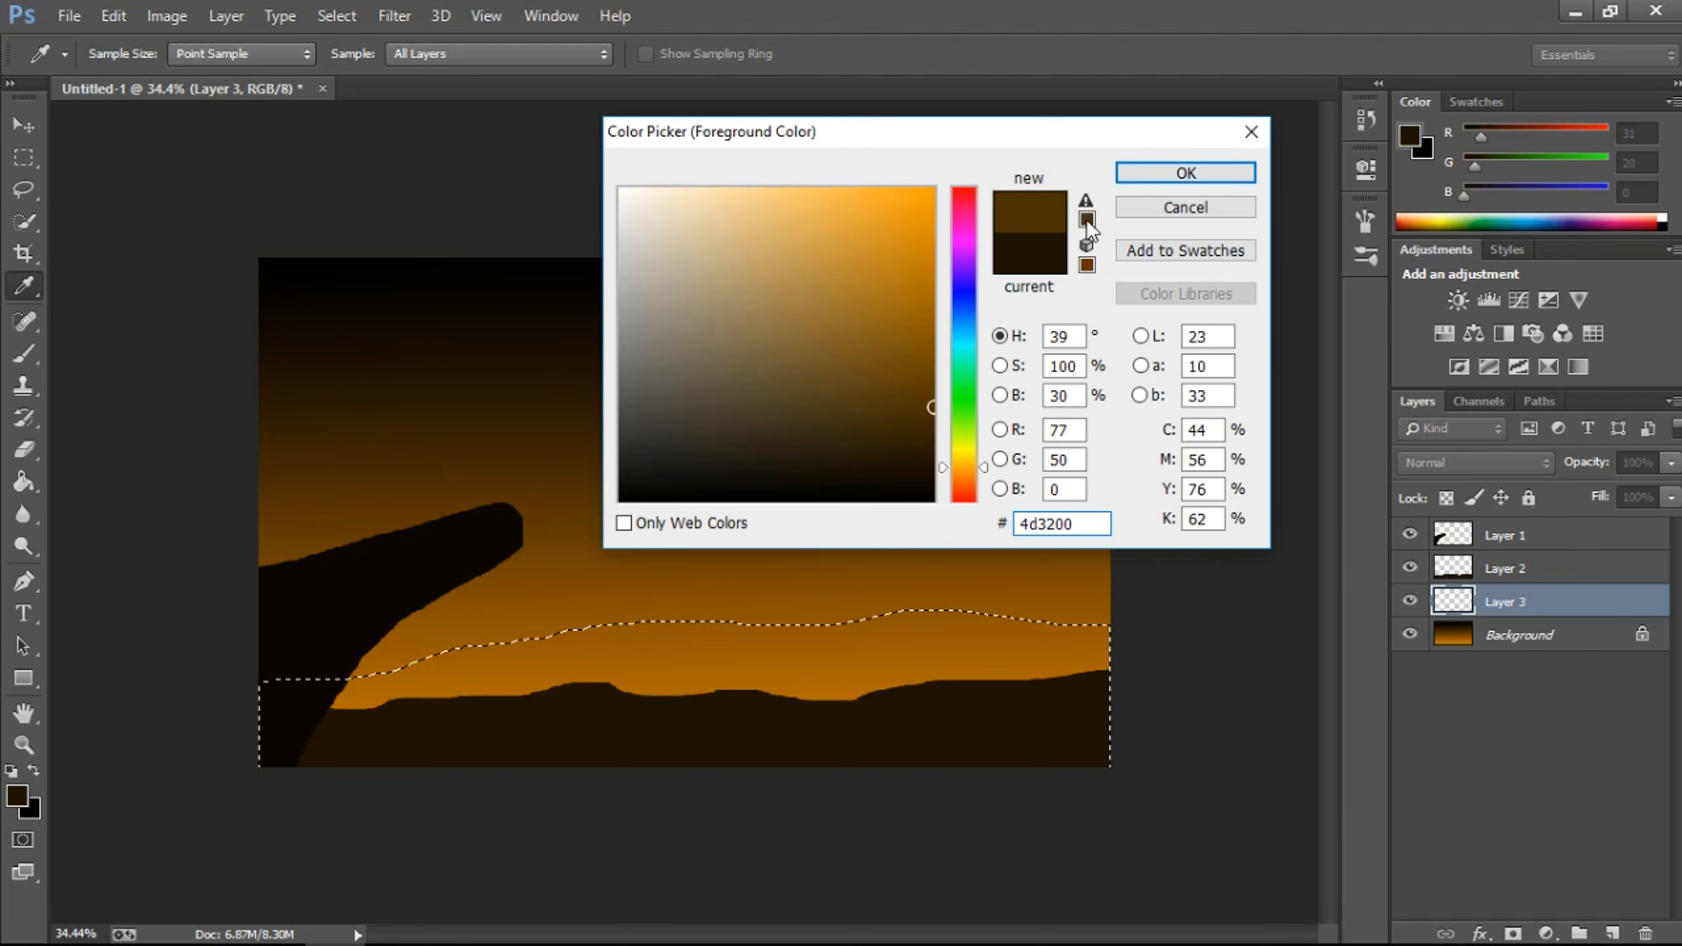
{"action": "left_click", "coordinate": [1125, 173]}
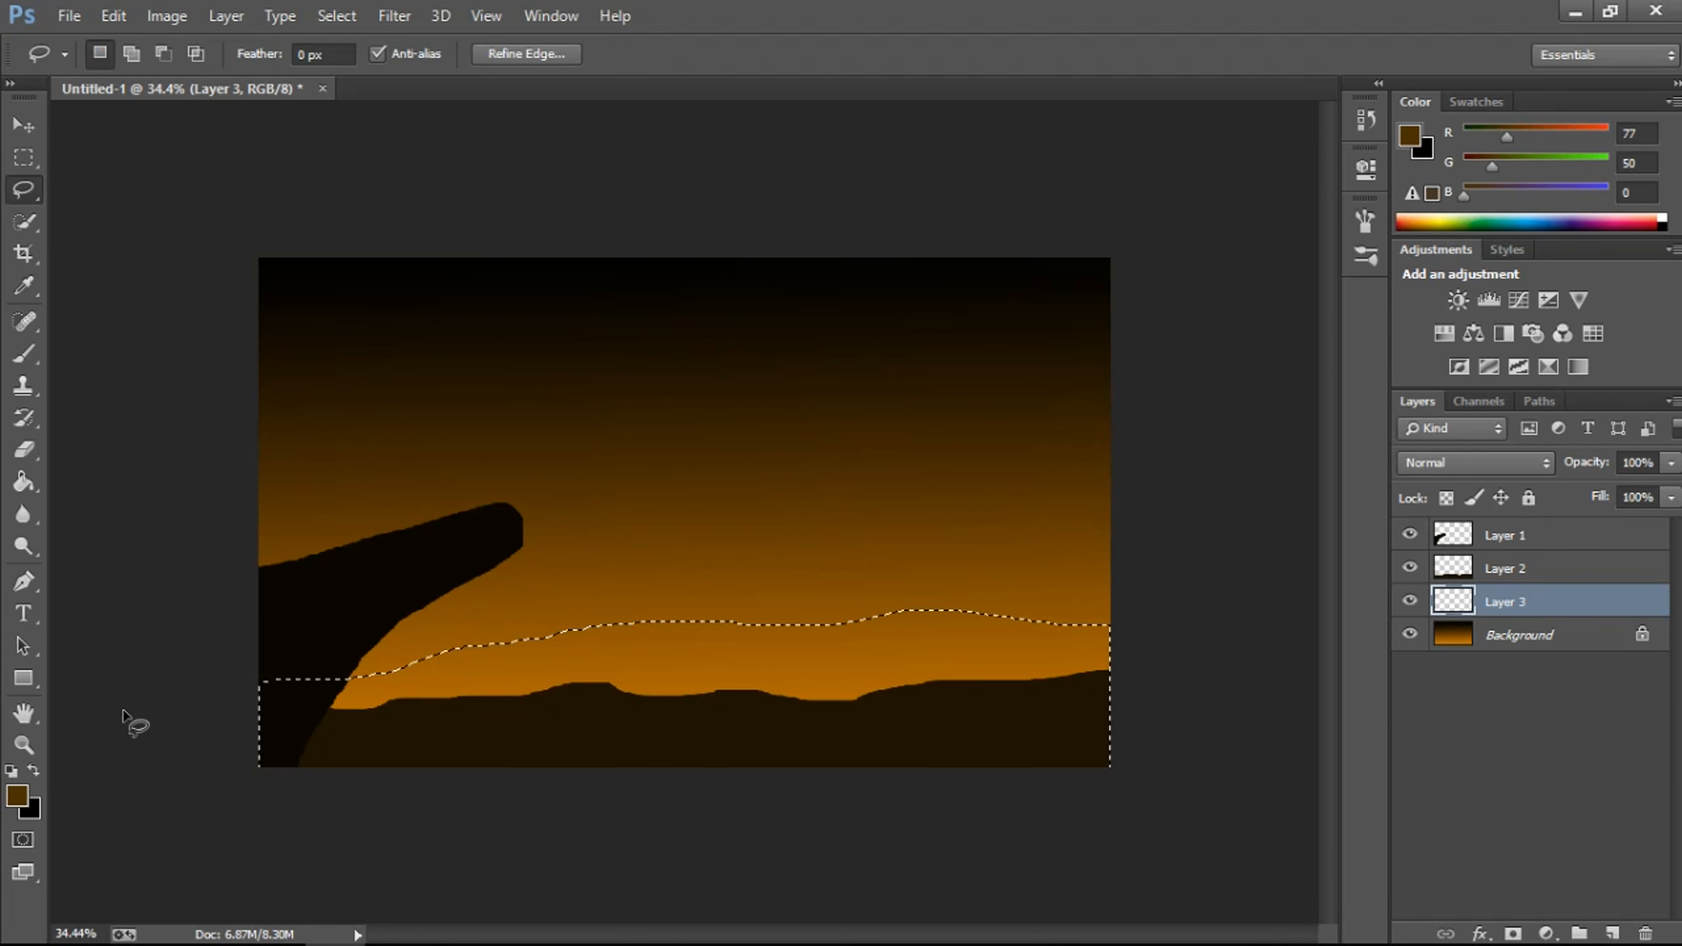
{"action": "left_click", "coordinate": [23, 483]}
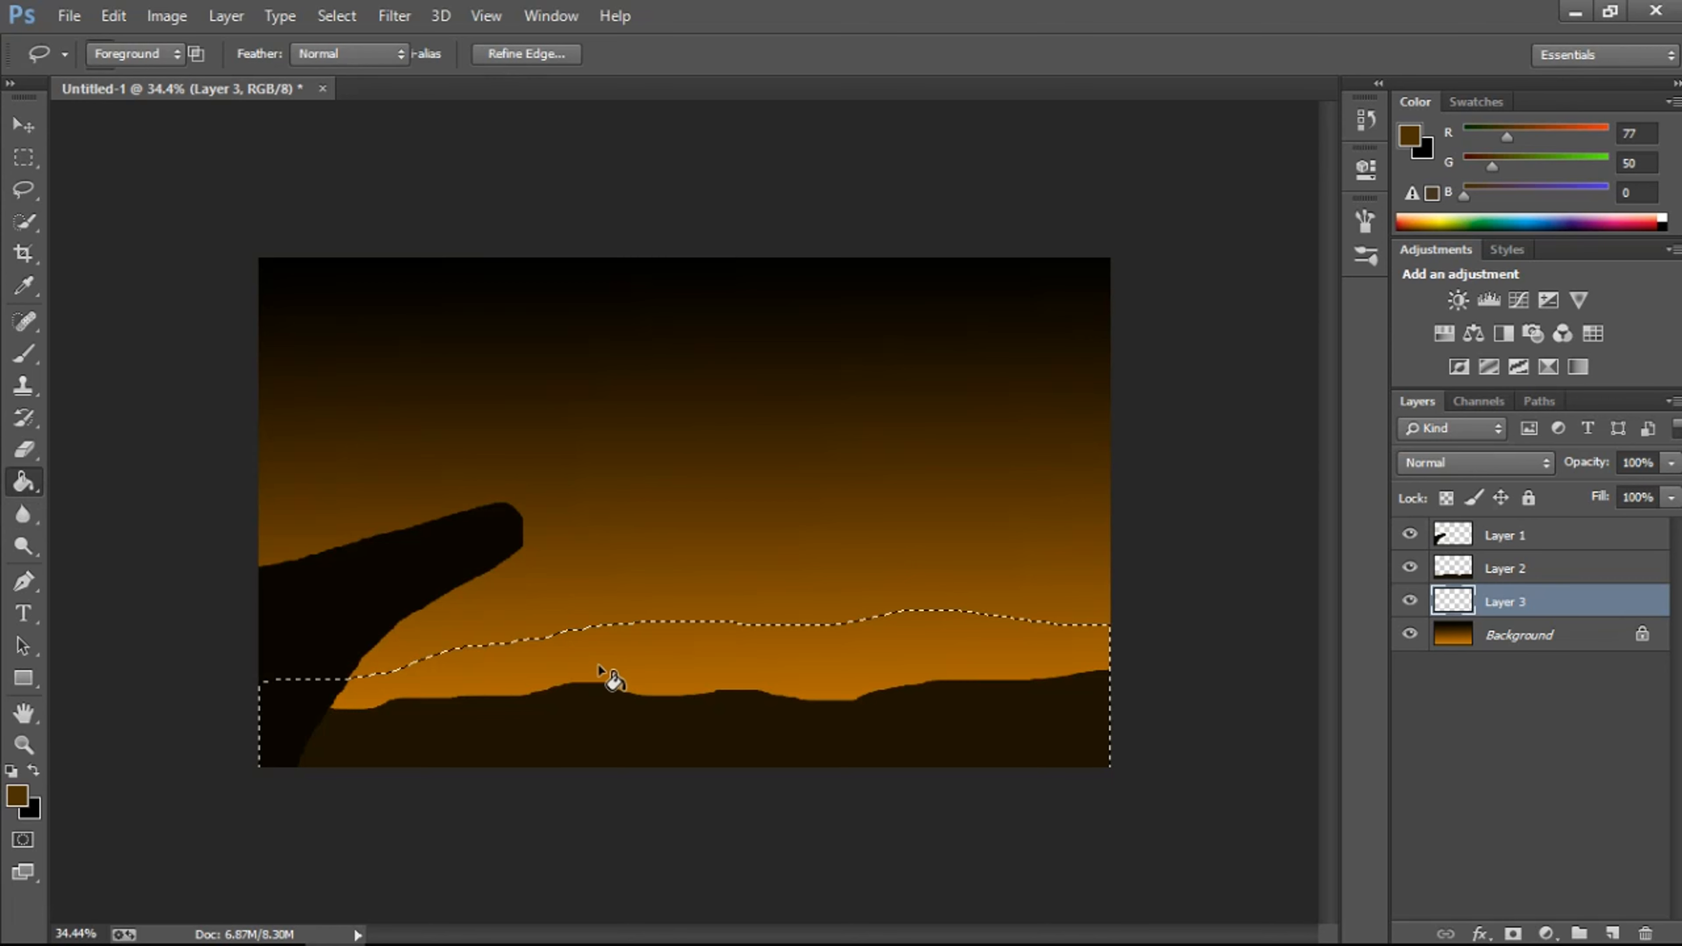
{"action": "left_click", "coordinate": [638, 646]}
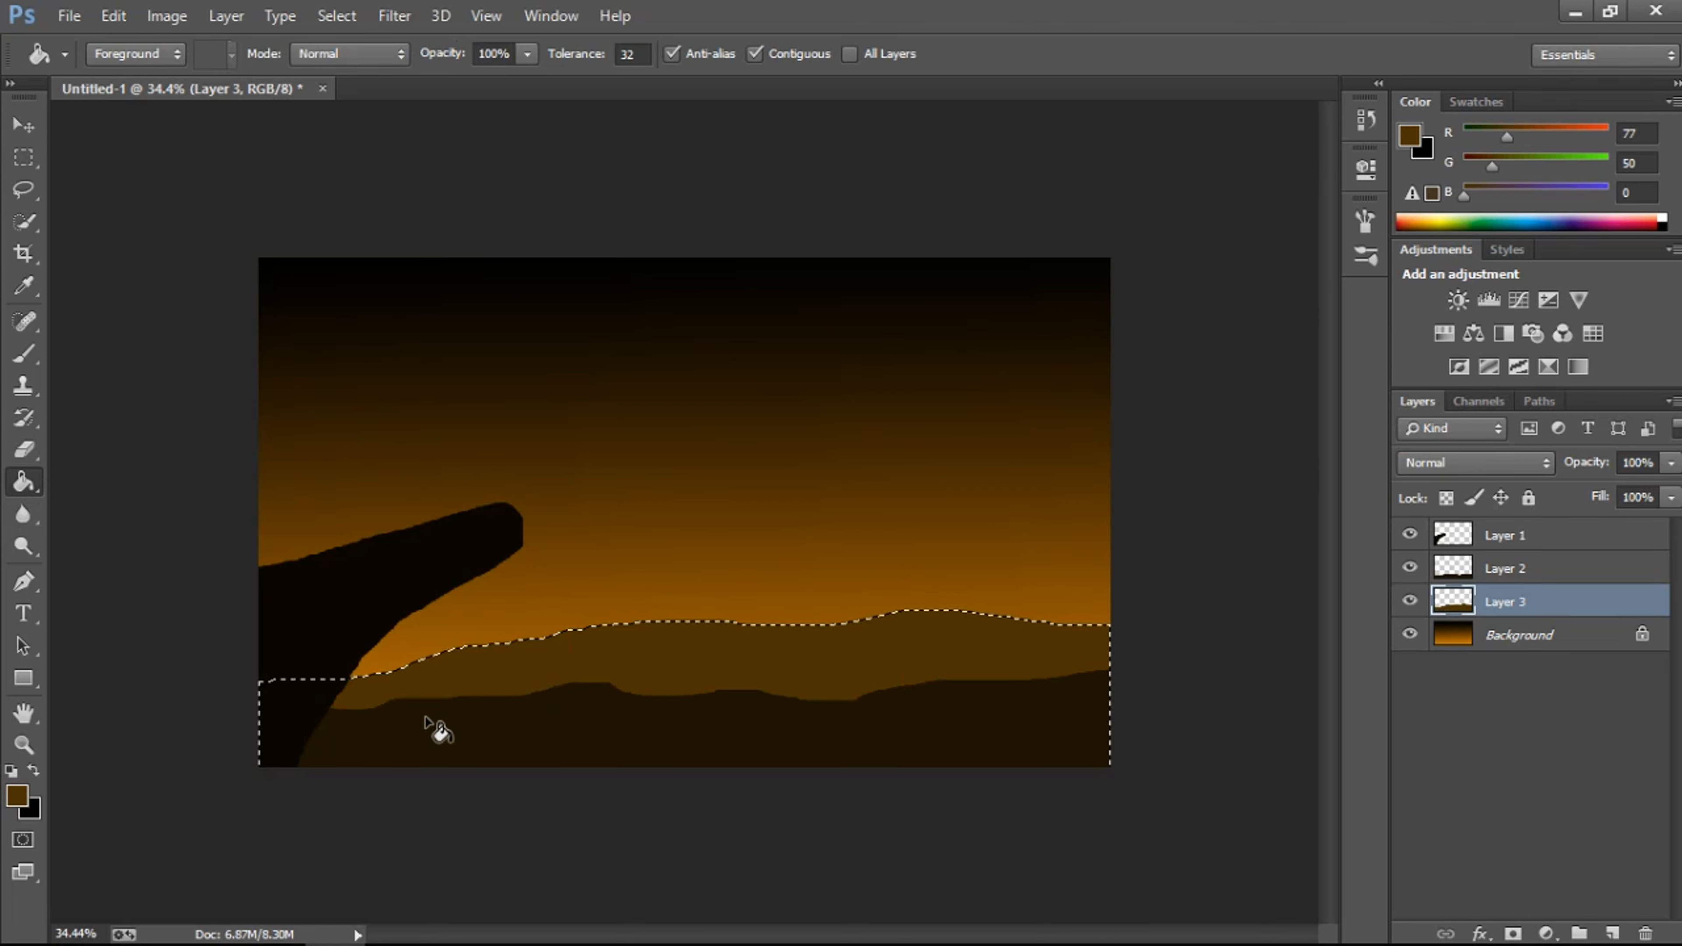
{"action": "key", "text": "ctrl+d"}
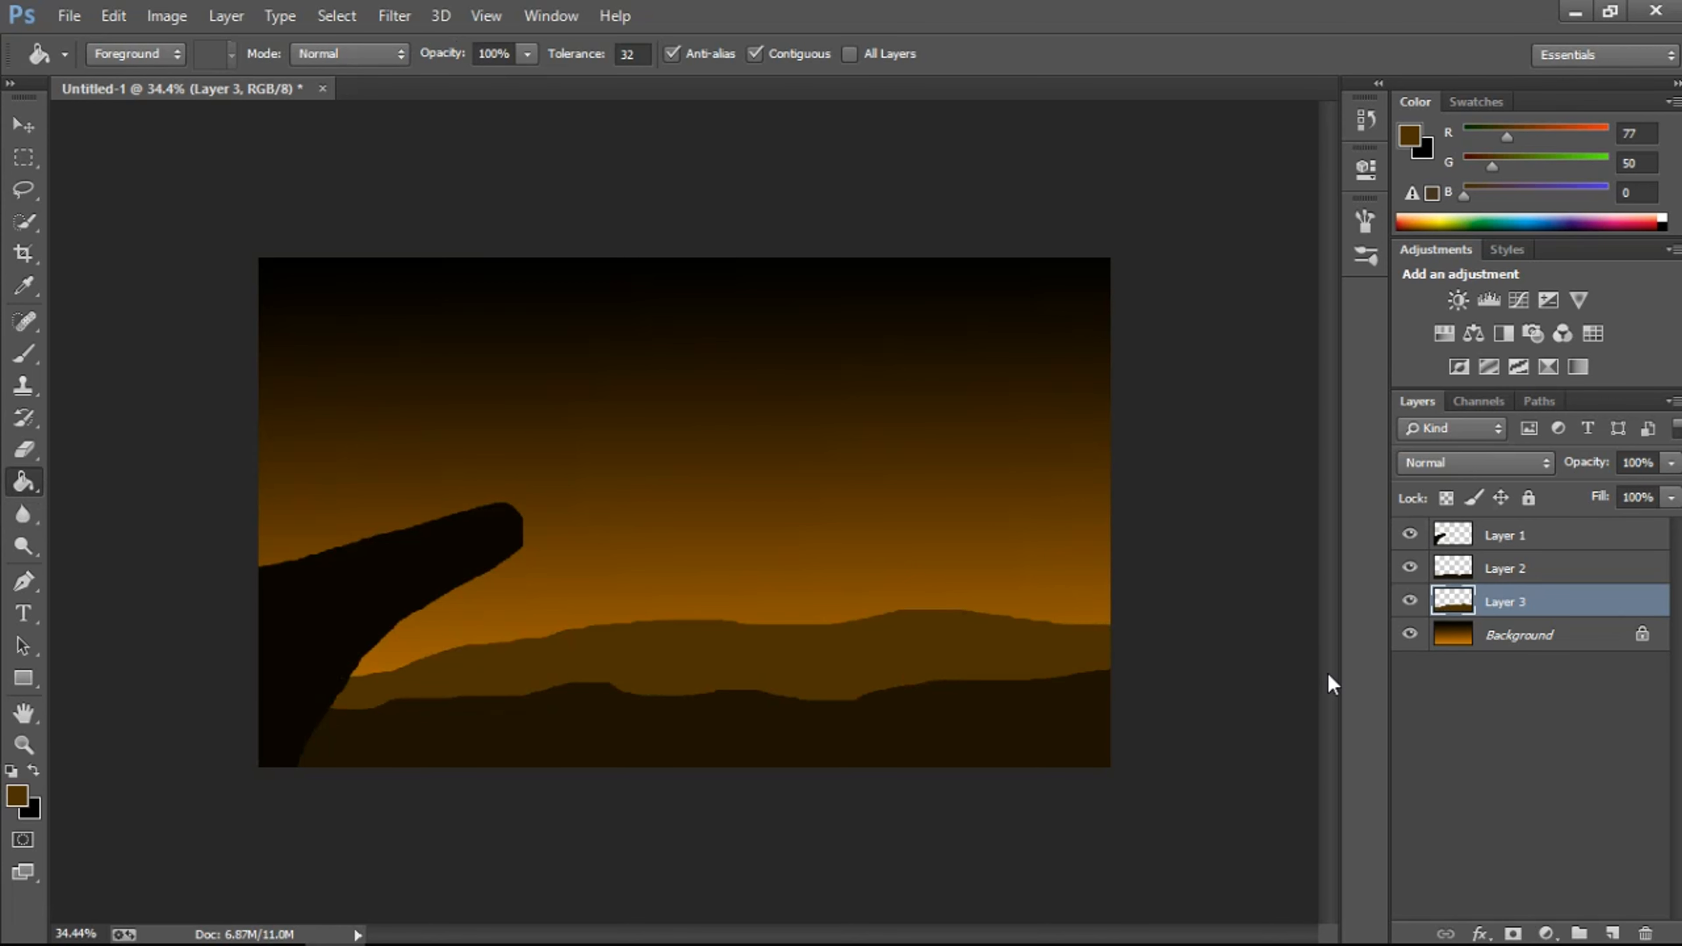
Step: Scale the Layer 3 hill to about 115.5% width and 119.4% height, center it at about X 931.5 px, Y 1047.5 px, and deselect it
{"action": "left_click", "coordinate": [1468, 605], "text": "ctrl"}
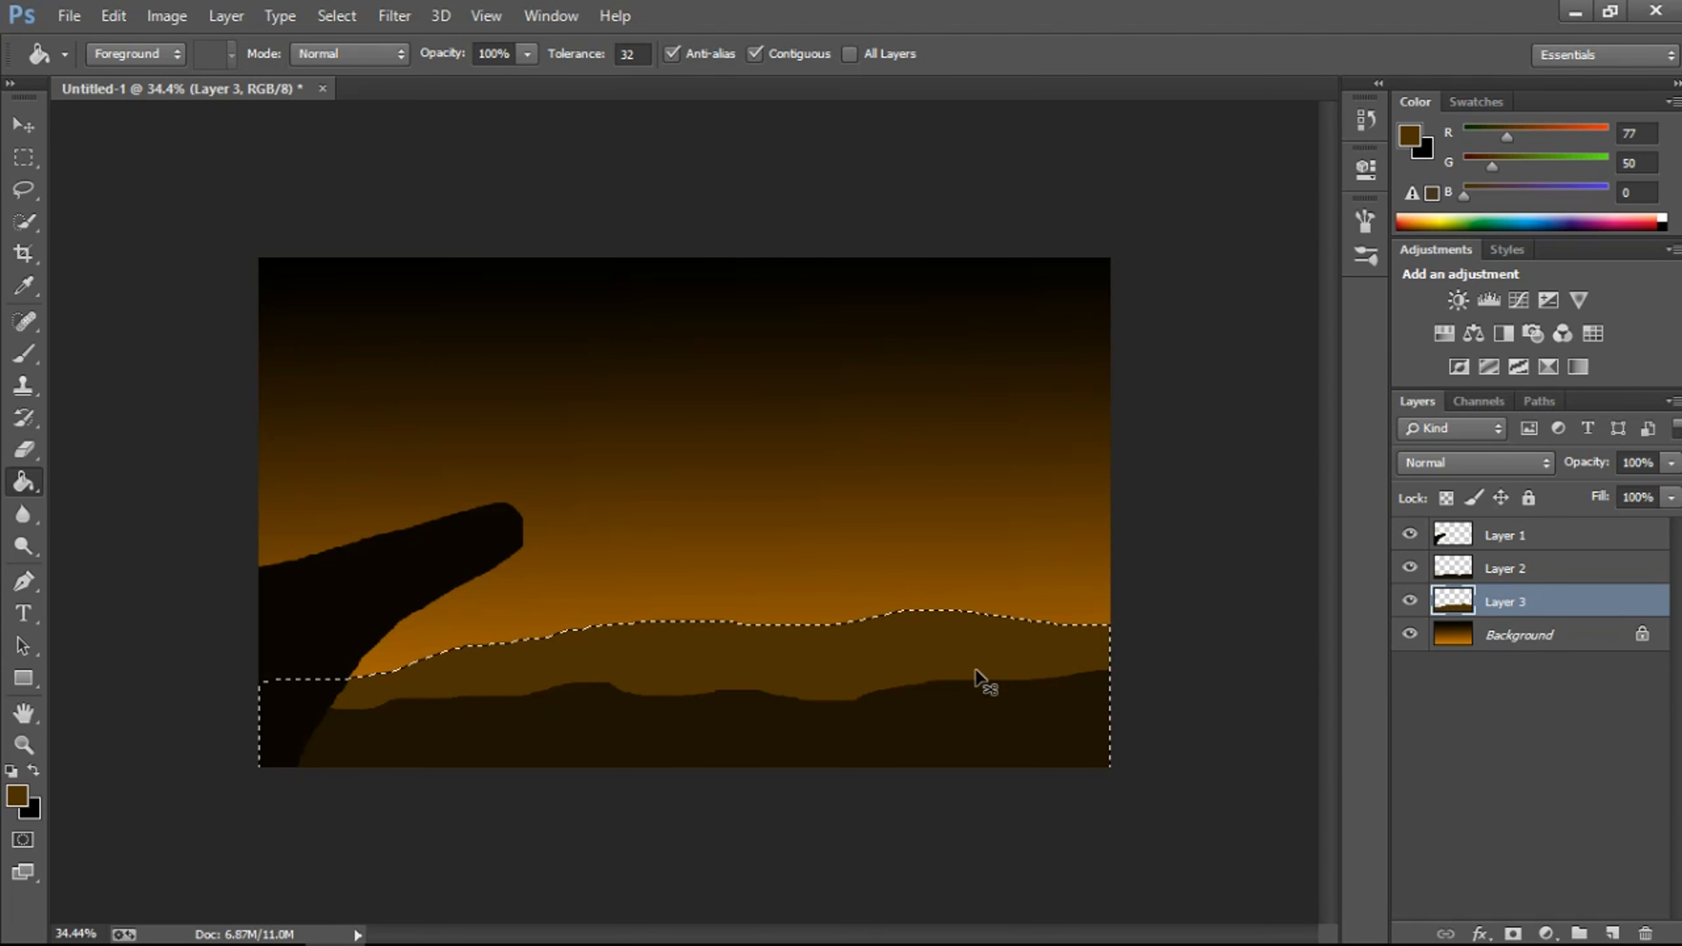
{"action": "key", "text": "ctrl+t"}
{"action": "left_click_drag", "start_coordinate": [1109, 692], "coordinate": [1241, 692]}
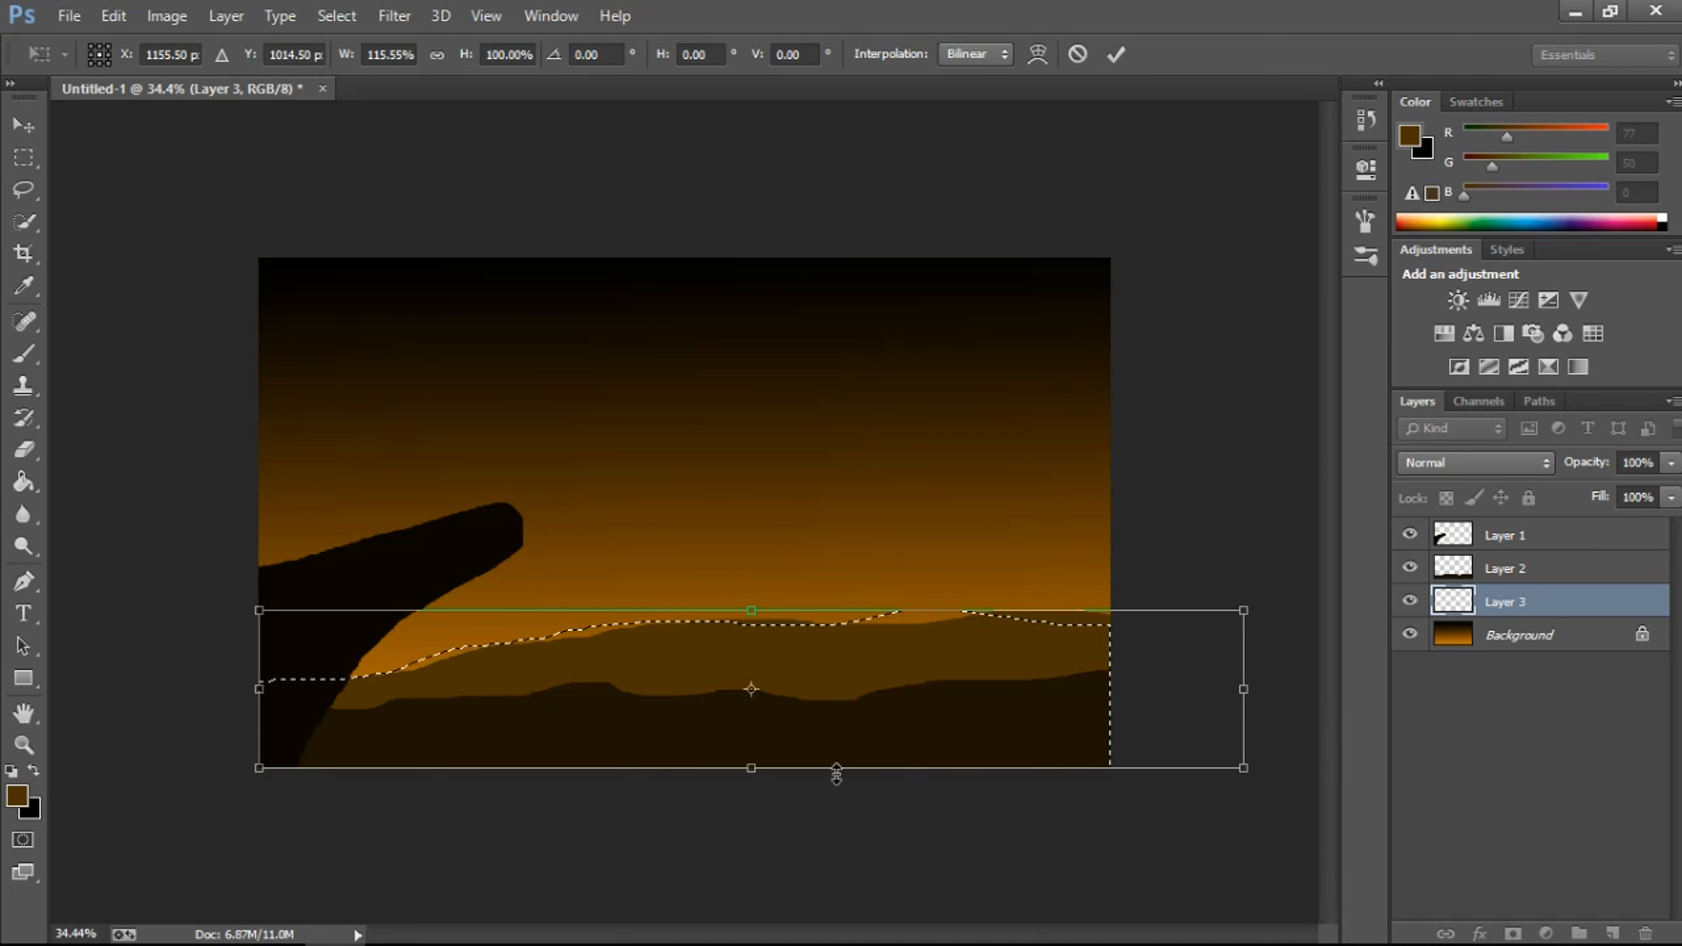
{"action": "left_click_drag", "start_coordinate": [768, 770], "coordinate": [819, 771]}
{"action": "mouse_move", "coordinate": [1024, 695]}
{"action": "left_mouse_down"}
{"action": "mouse_move", "coordinate": [959, 686]}
{"action": "mouse_move", "coordinate": [961, 669]}
{"action": "mouse_move", "coordinate": [1003, 686]}
{"action": "left_mouse_up"}
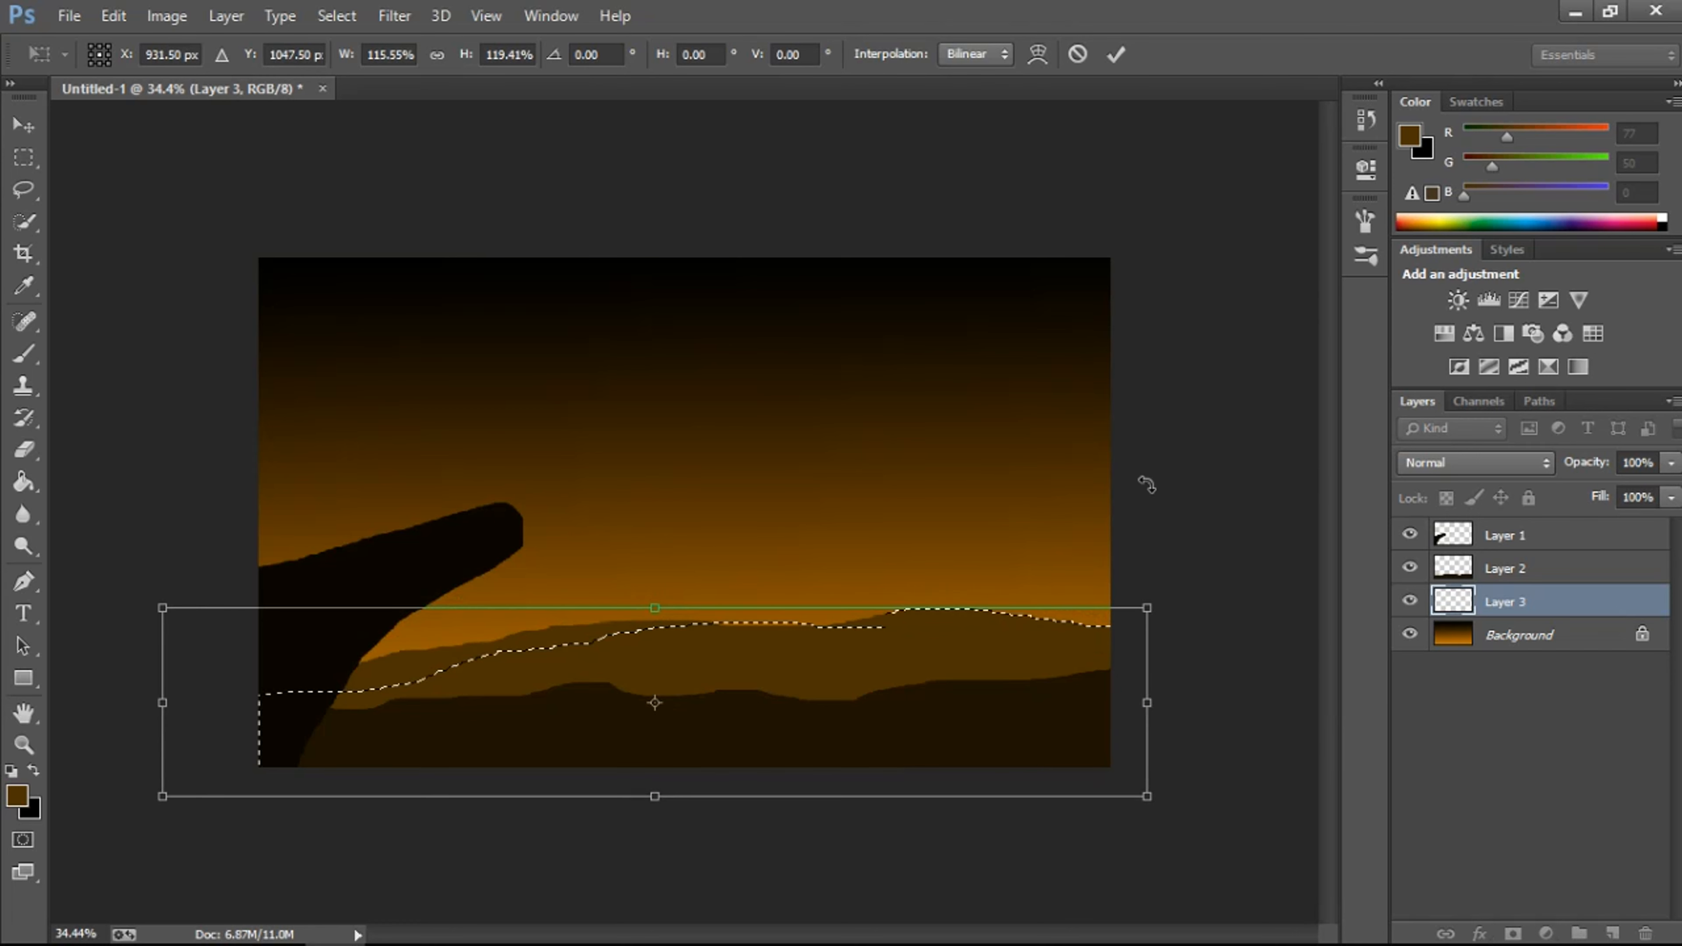
{"action": "left_click", "coordinate": [1119, 55]}
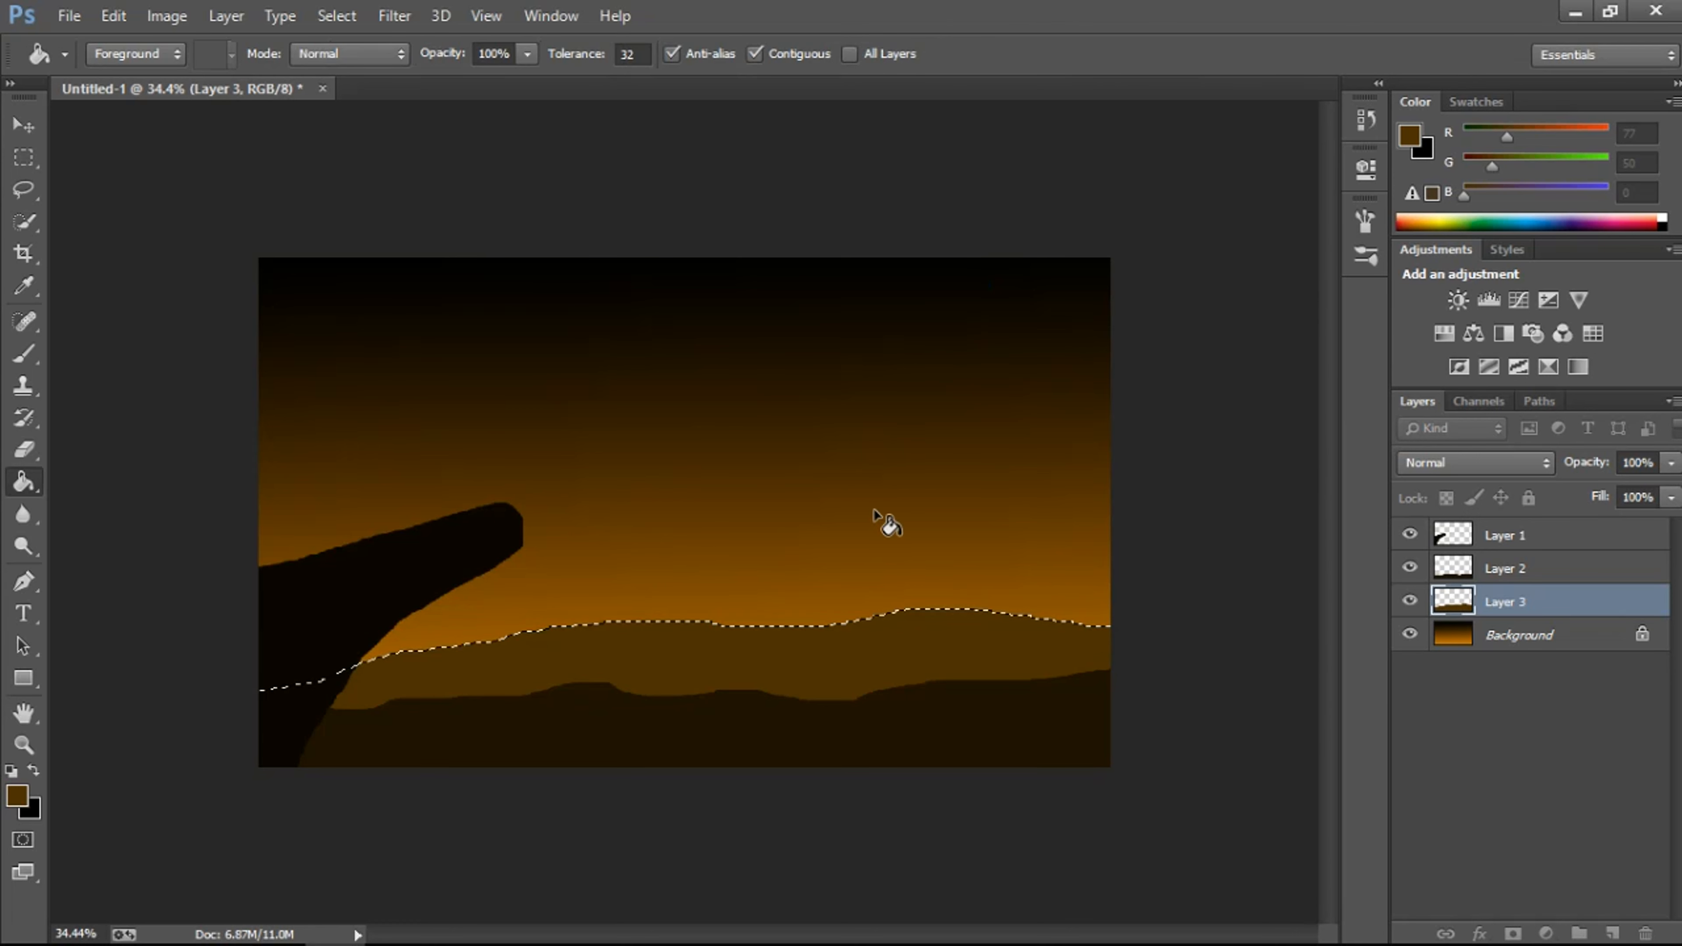
{"action": "key", "text": "ctrl+d"}
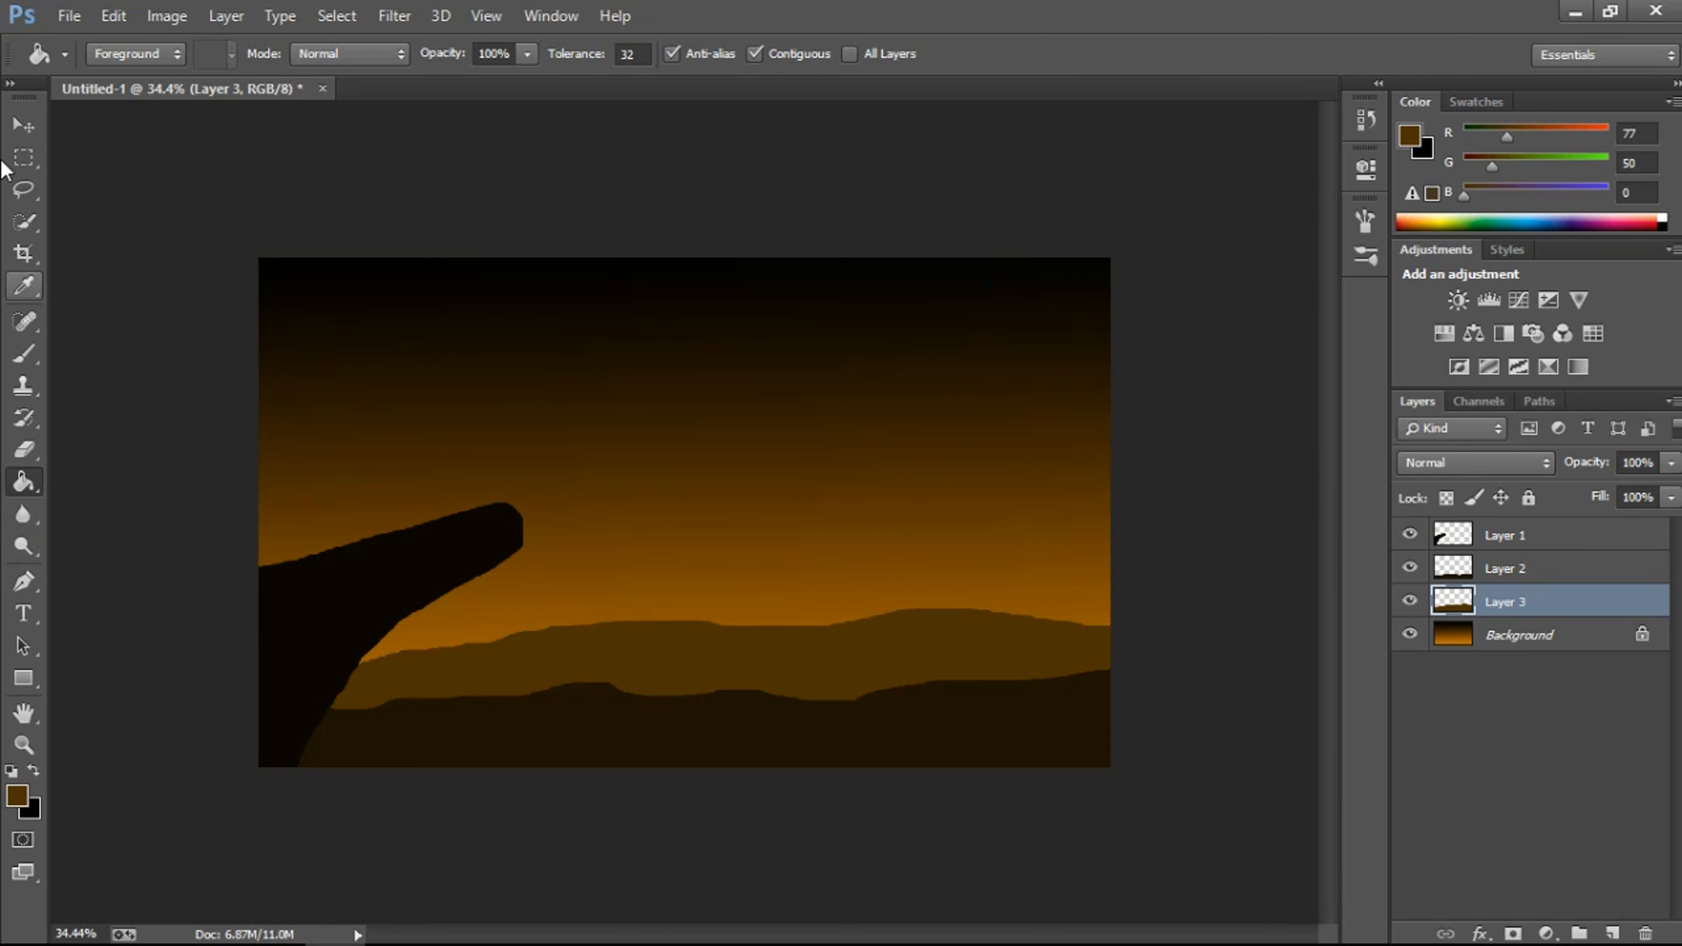
Step: Add a new layer beneath Layer 3 and lasso a taller mountain outline across the canvas, with its peak right of center
{"action": "key", "text": "l"}
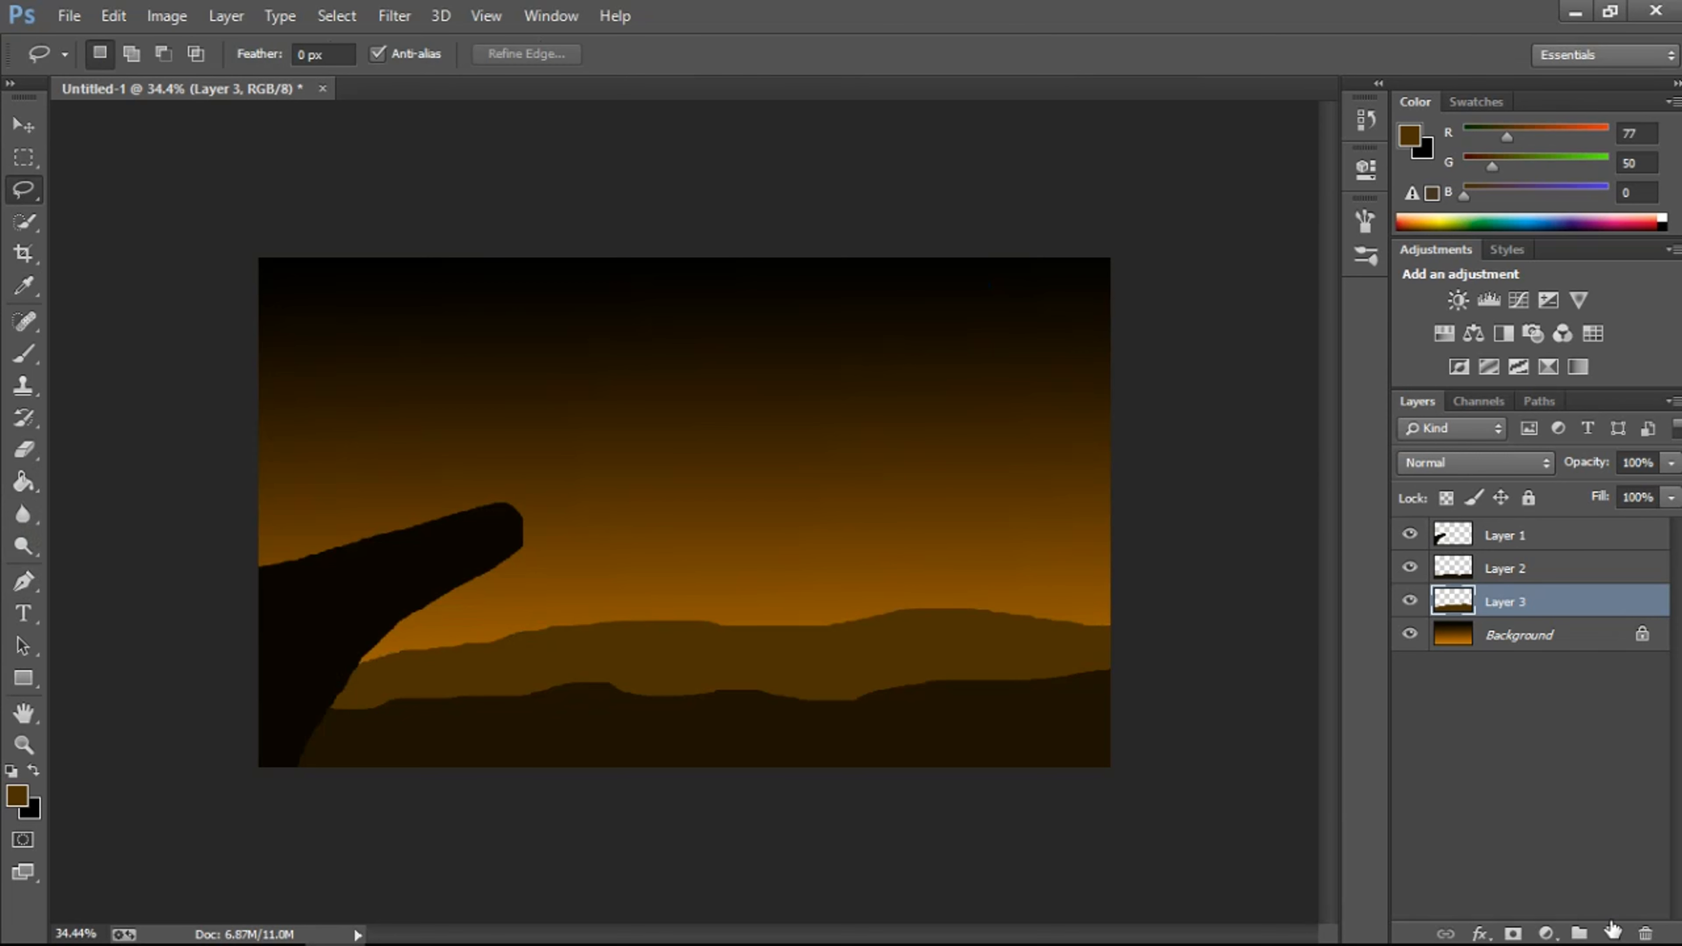
{"action": "left_click", "coordinate": [1612, 930]}
{"action": "left_click_drag", "start_coordinate": [1525, 618], "coordinate": [1512, 650]}
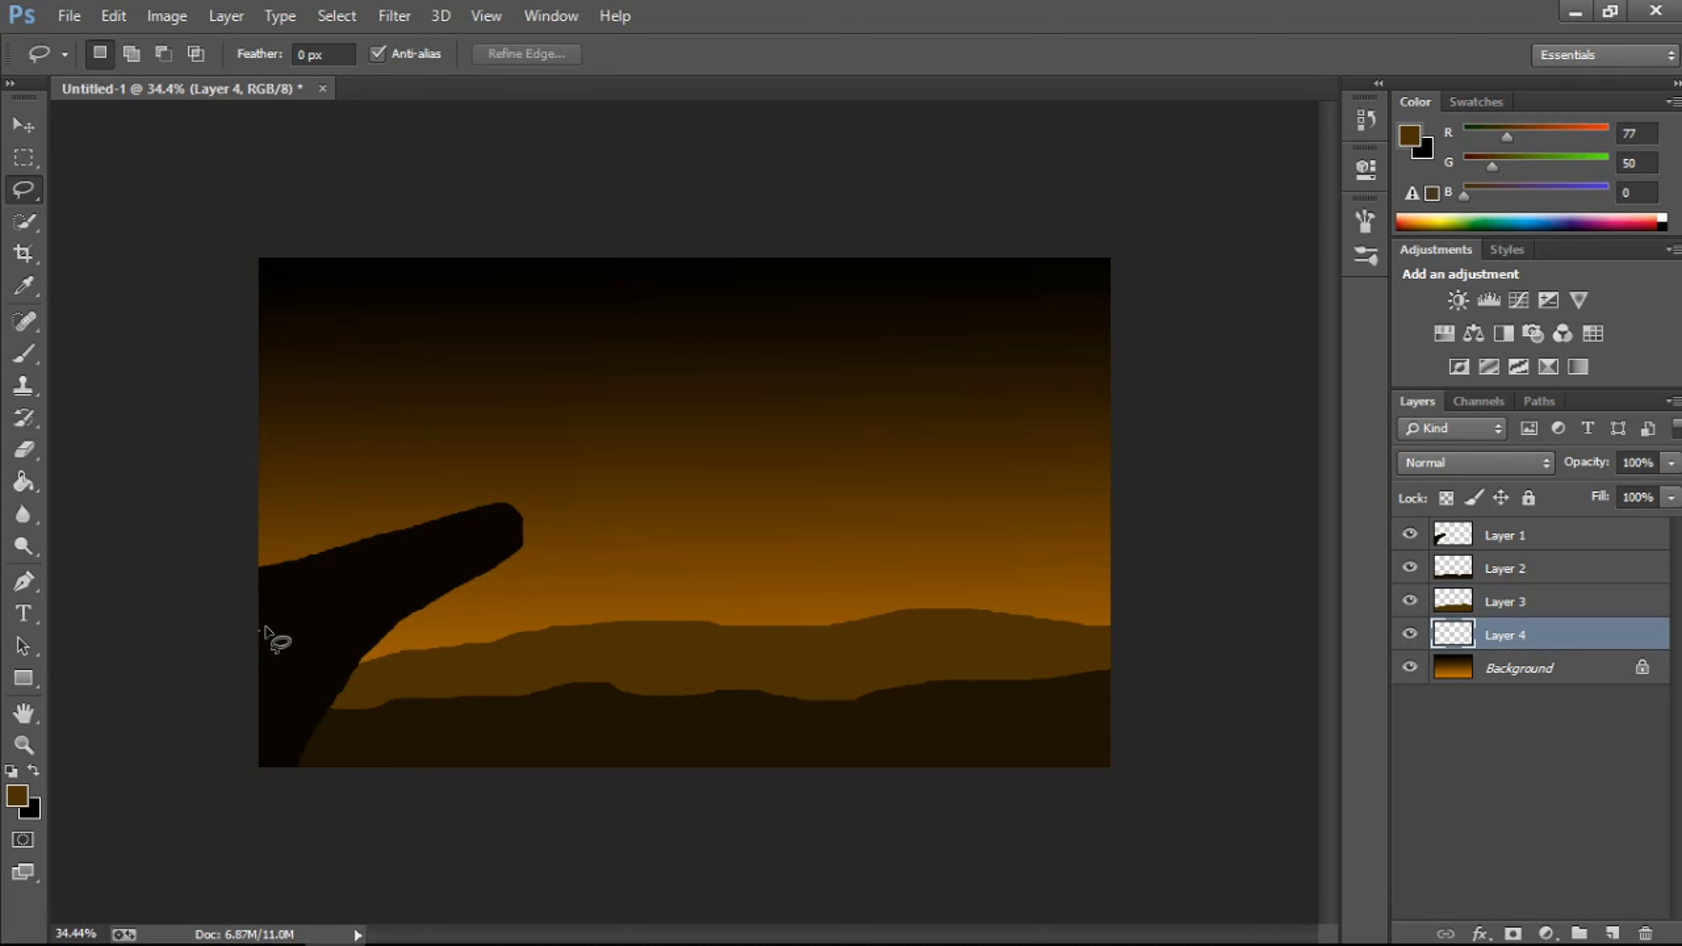
{"action": "mouse_move", "coordinate": [351, 623]}
{"action": "left_mouse_down"}
{"action": "mouse_move", "coordinate": [783, 534]}
{"action": "mouse_move", "coordinate": [841, 493]}
{"action": "mouse_move", "coordinate": [901, 485]}
{"action": "mouse_move", "coordinate": [1023, 522]}
{"action": "mouse_move", "coordinate": [1106, 511]}
{"action": "mouse_move", "coordinate": [1179, 657]}
{"action": "mouse_move", "coordinate": [990, 883]}
{"action": "mouse_move", "coordinate": [490, 943]}
{"action": "mouse_move", "coordinate": [145, 941]}
{"action": "left_mouse_up"}
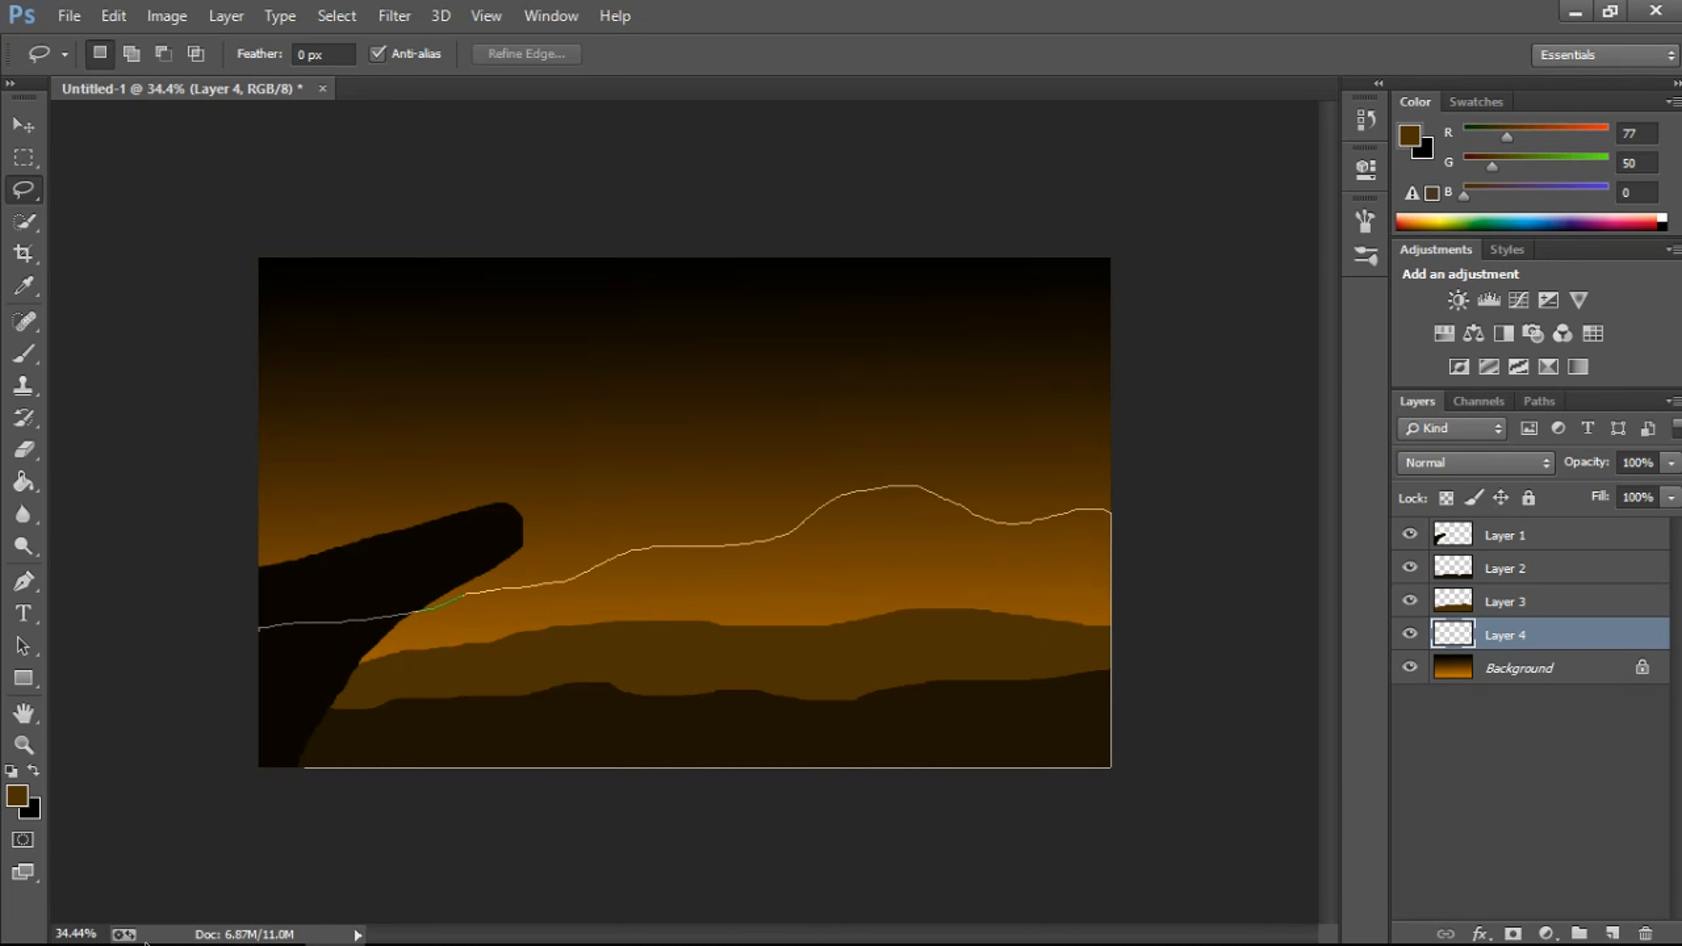
Step: Fill the mountain selection with brown 593f10 using the Paint Bucket tool
{"action": "left_click_drag", "start_coordinate": [23, 820], "coordinate": [18, 798]}
{"action": "left_click", "coordinate": [17, 794]}
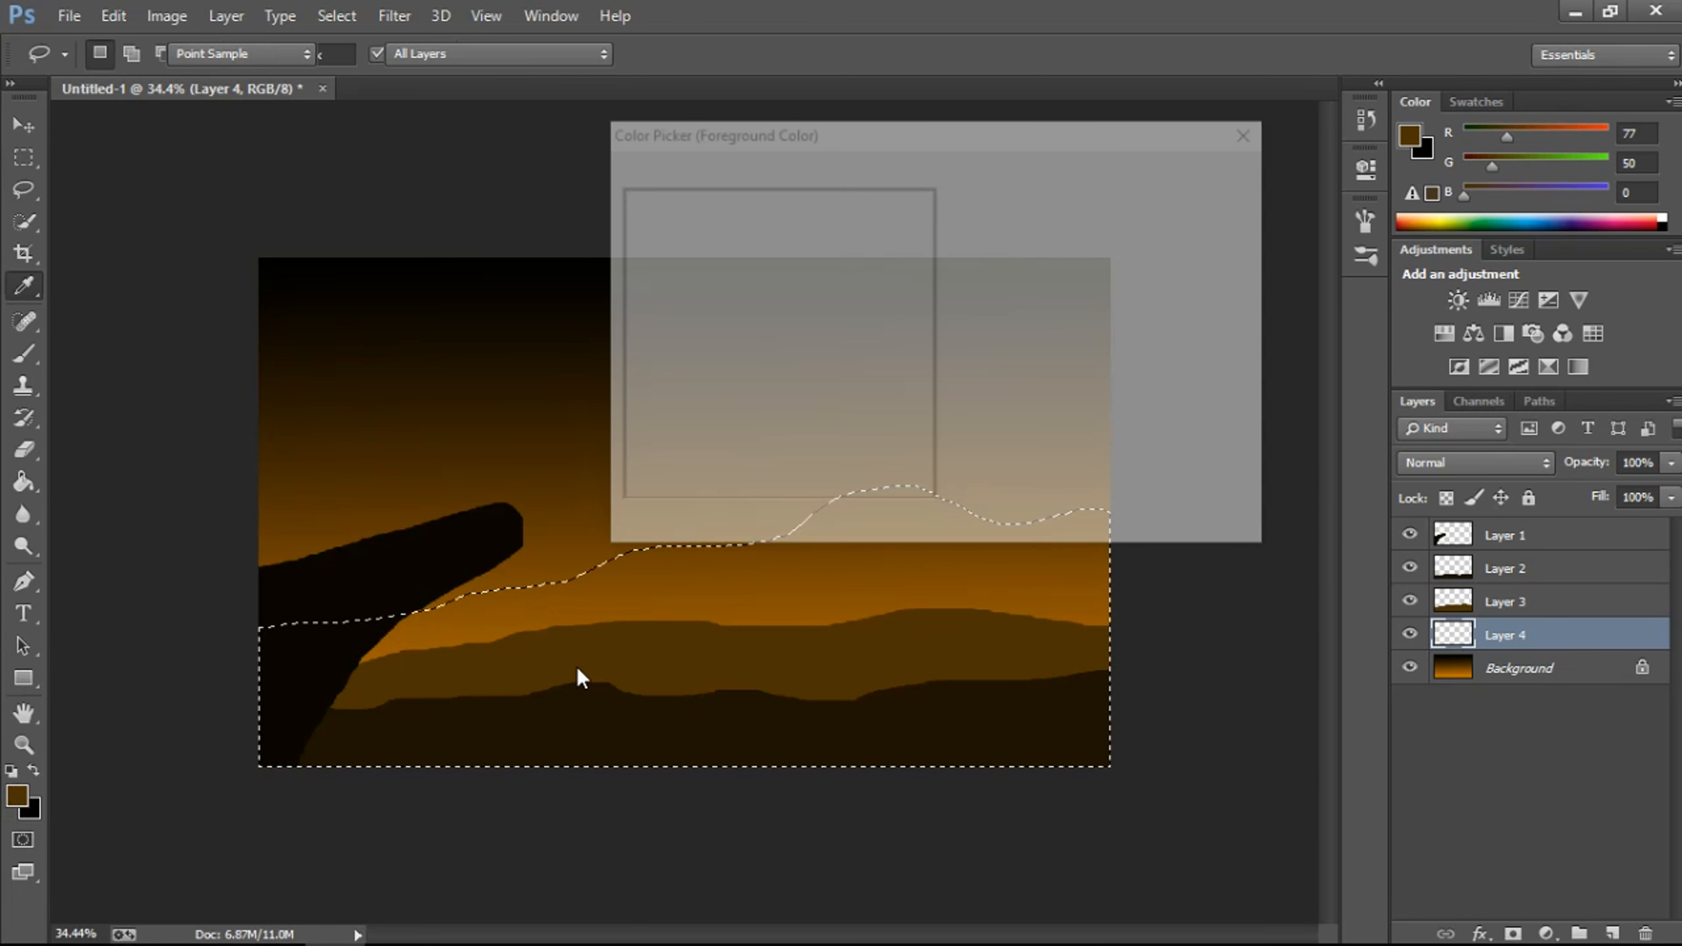
{"action": "mouse_move", "coordinate": [920, 364]}
{"action": "left_mouse_down"}
{"action": "mouse_move", "coordinate": [935, 364]}
{"action": "mouse_move", "coordinate": [877, 392]}
{"action": "left_mouse_up"}
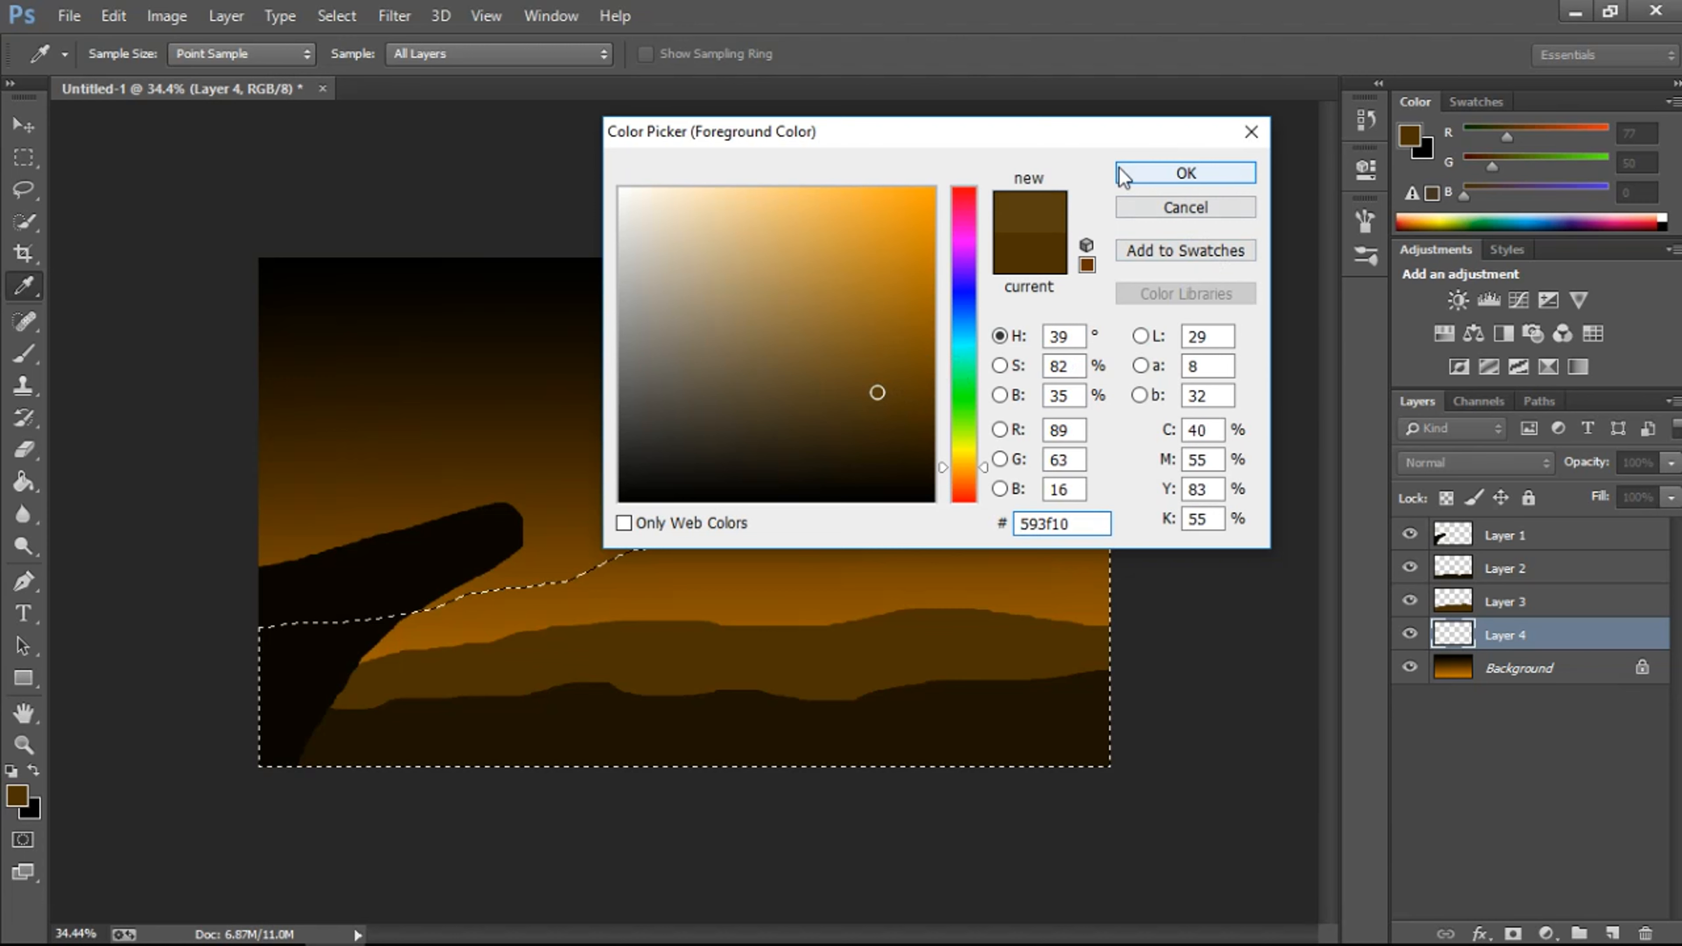
{"action": "key", "text": "Return"}
{"action": "key", "text": "l"}
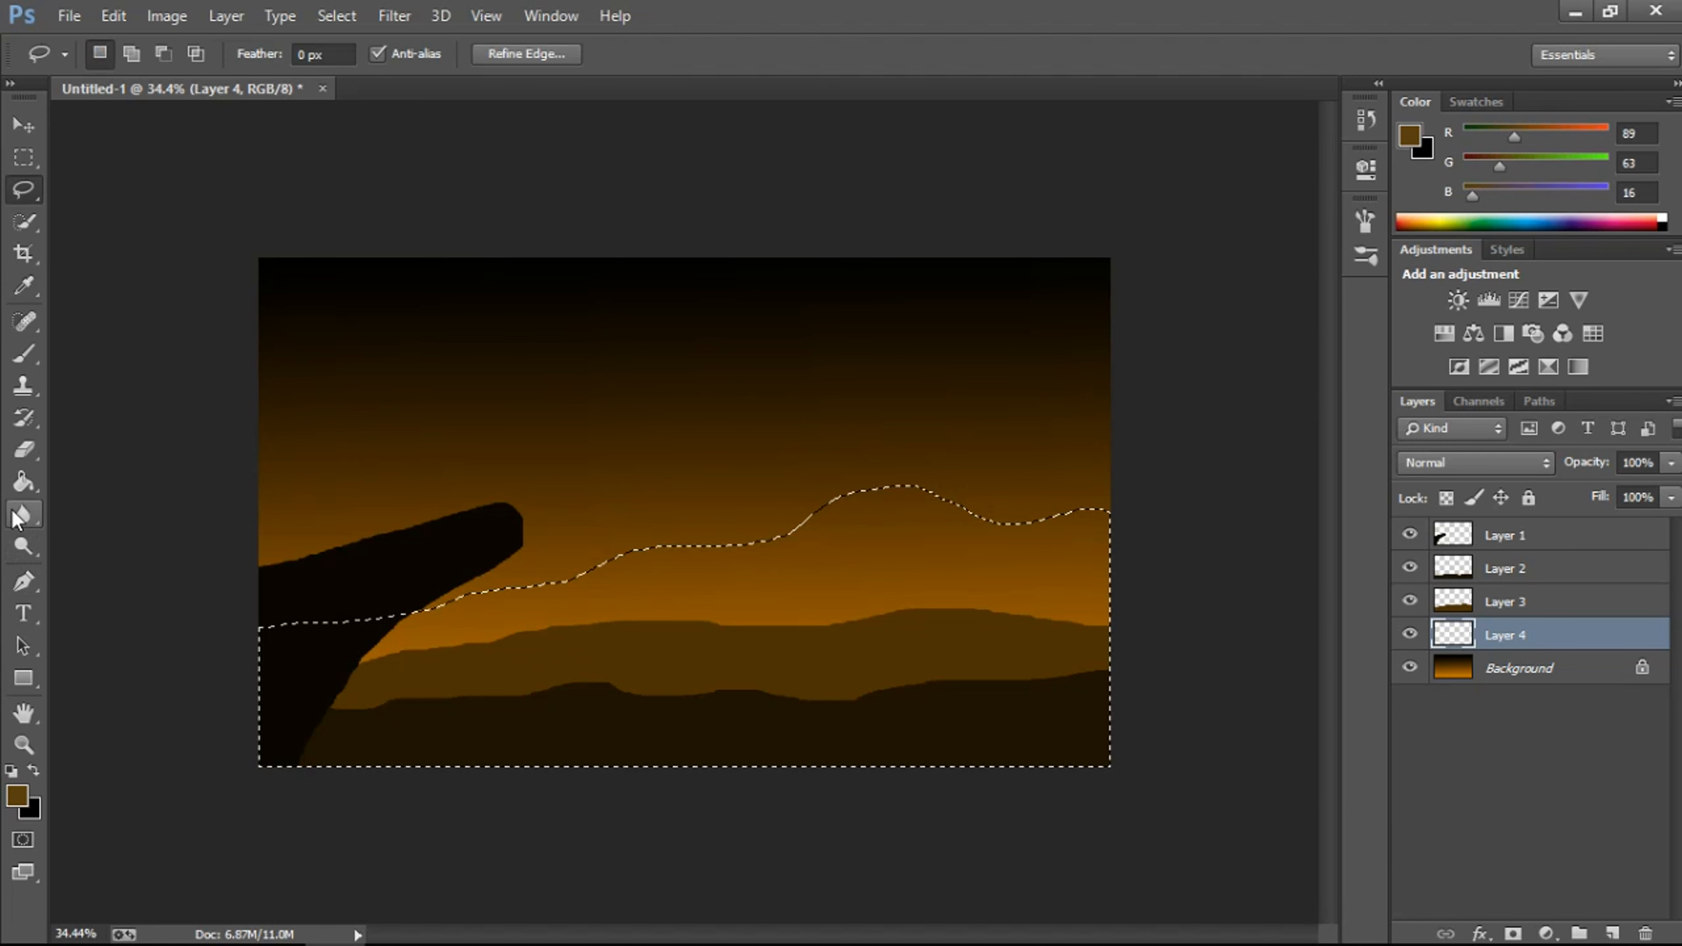
{"action": "left_click", "coordinate": [23, 482]}
{"action": "left_click", "coordinate": [528, 623]}
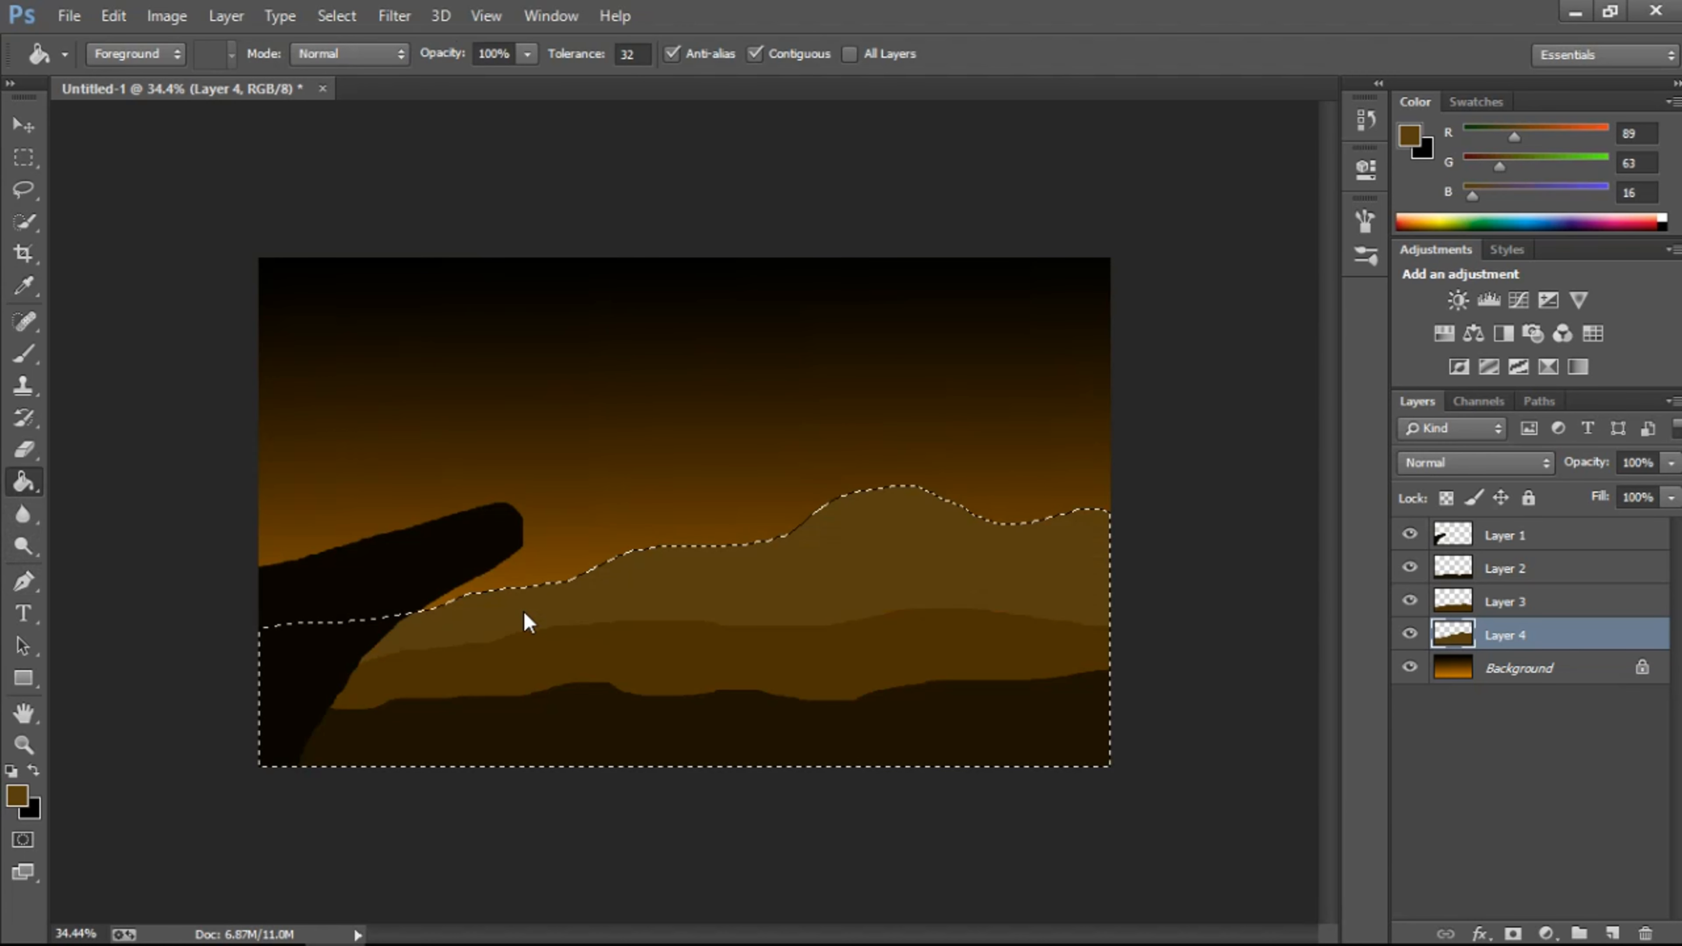
Step: Refill the mountain selection with warmer brown 5e3e04 and deselect it
{"action": "left_click", "coordinate": [23, 800]}
{"action": "left_click", "coordinate": [907, 390]}
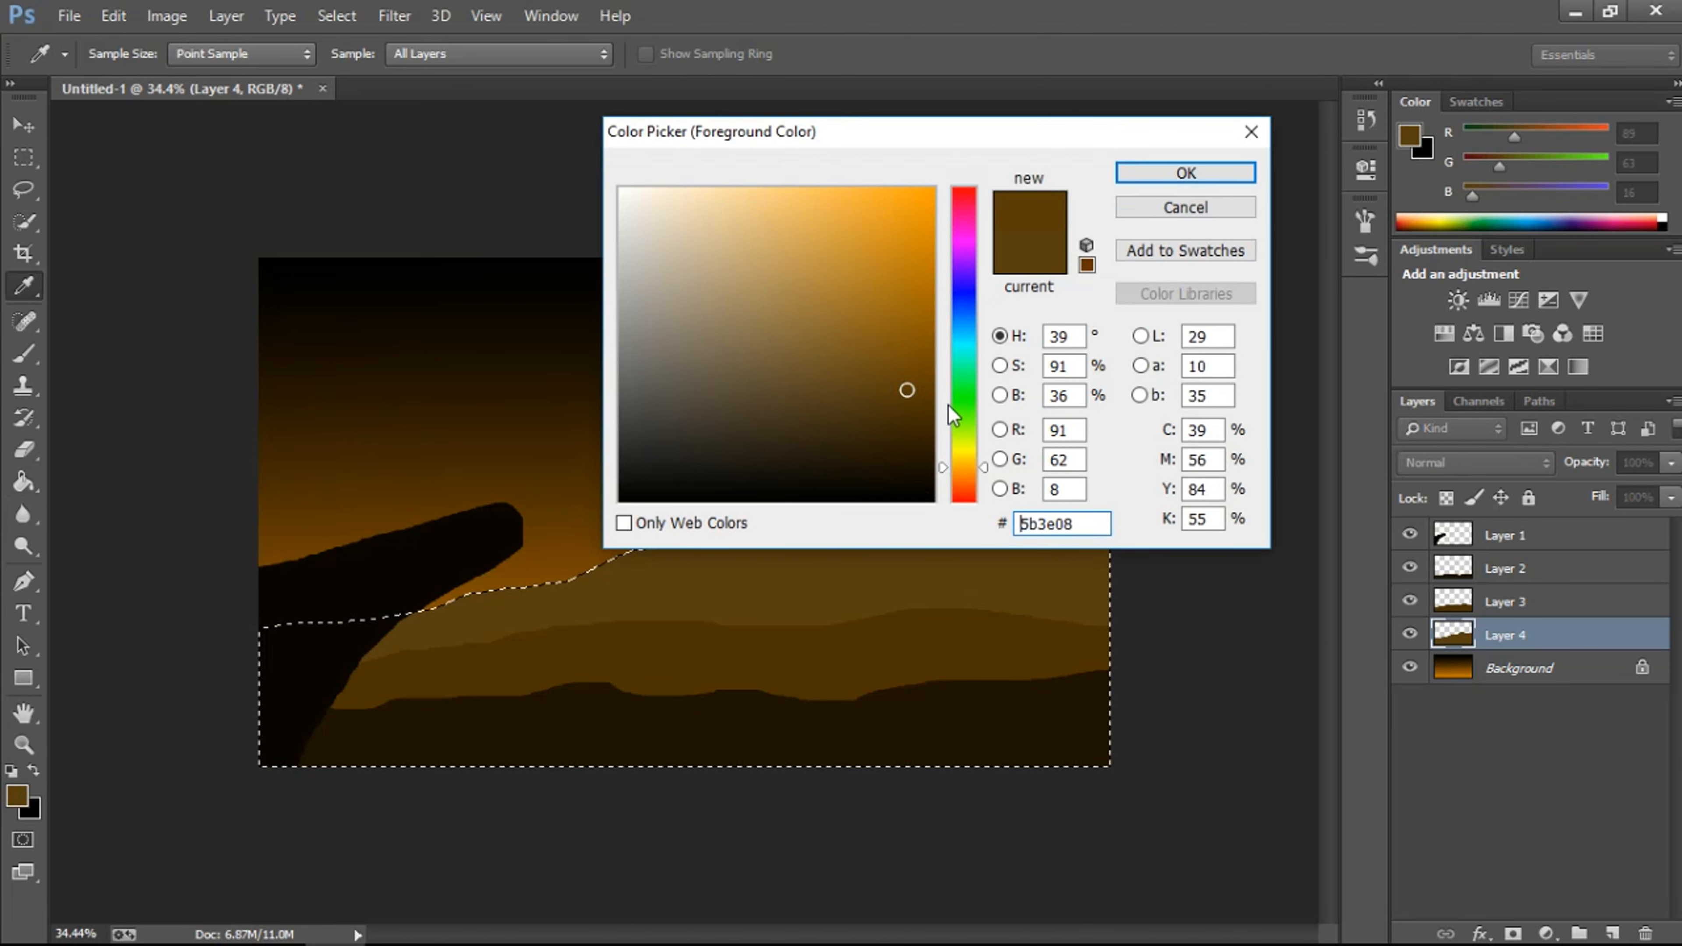
{"action": "left_click", "coordinate": [922, 385]}
{"action": "left_click", "coordinate": [1184, 173]}
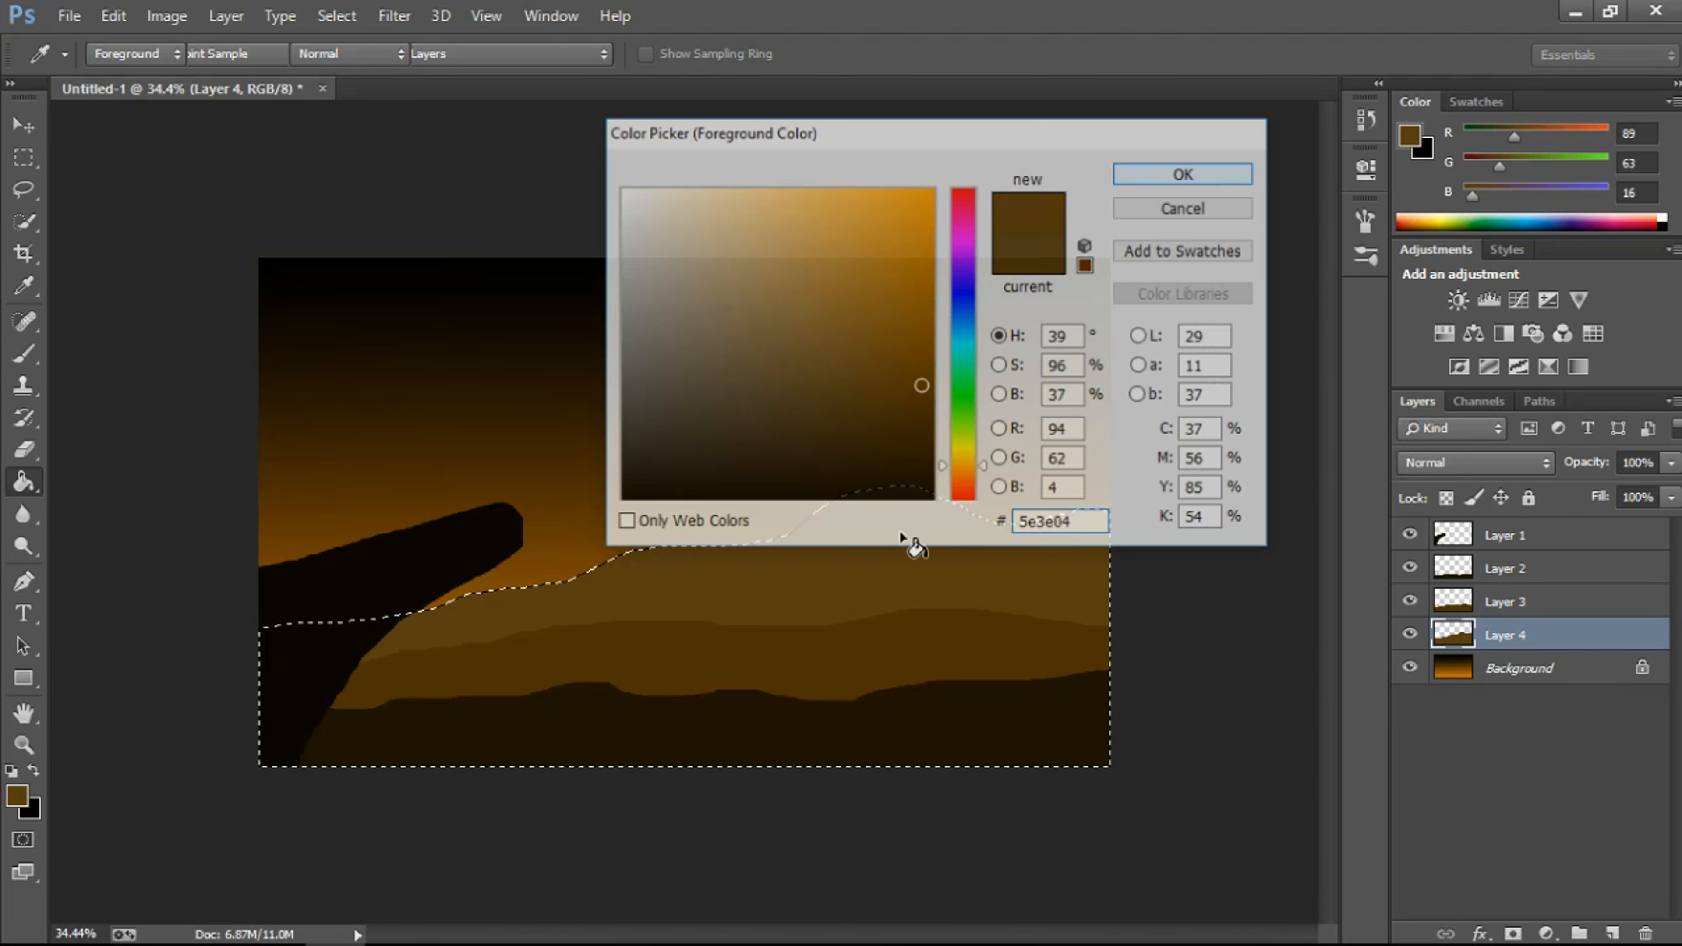
{"action": "left_click", "coordinate": [884, 580]}
{"action": "key", "text": "ctrl+d"}
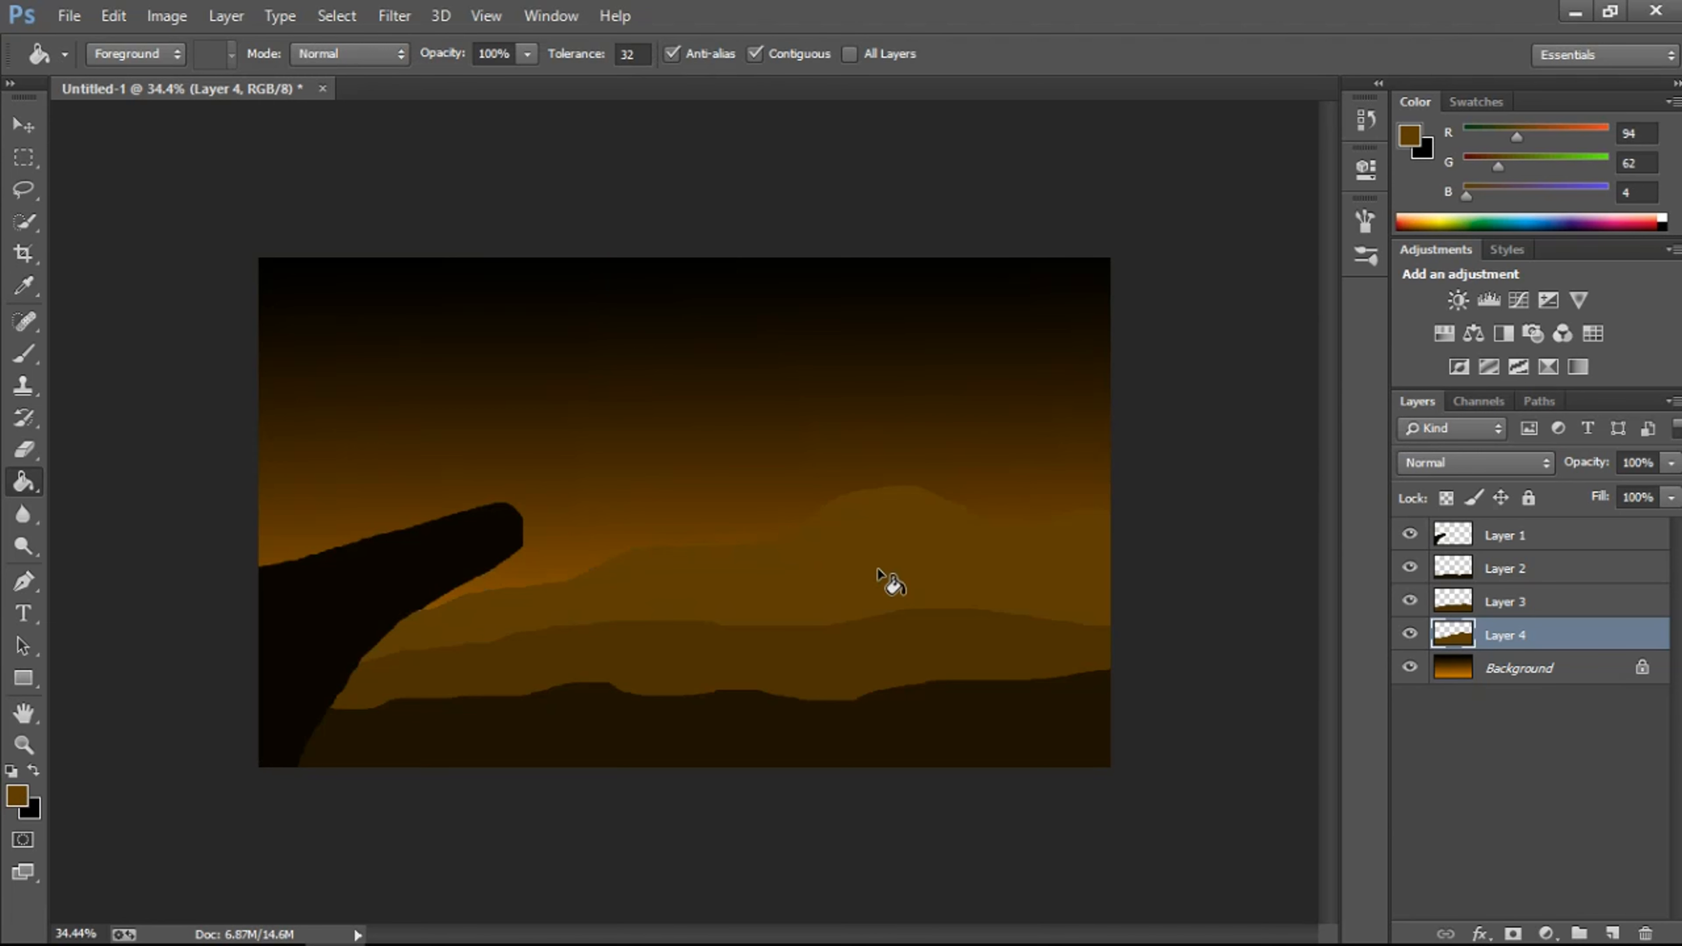
Step: Refill the Layer 4 mountain with darker brown 3e2a05 using the Paint Bucket tool, and clear the selection
{"action": "left_click", "coordinate": [1445, 637], "text": "ctrl"}
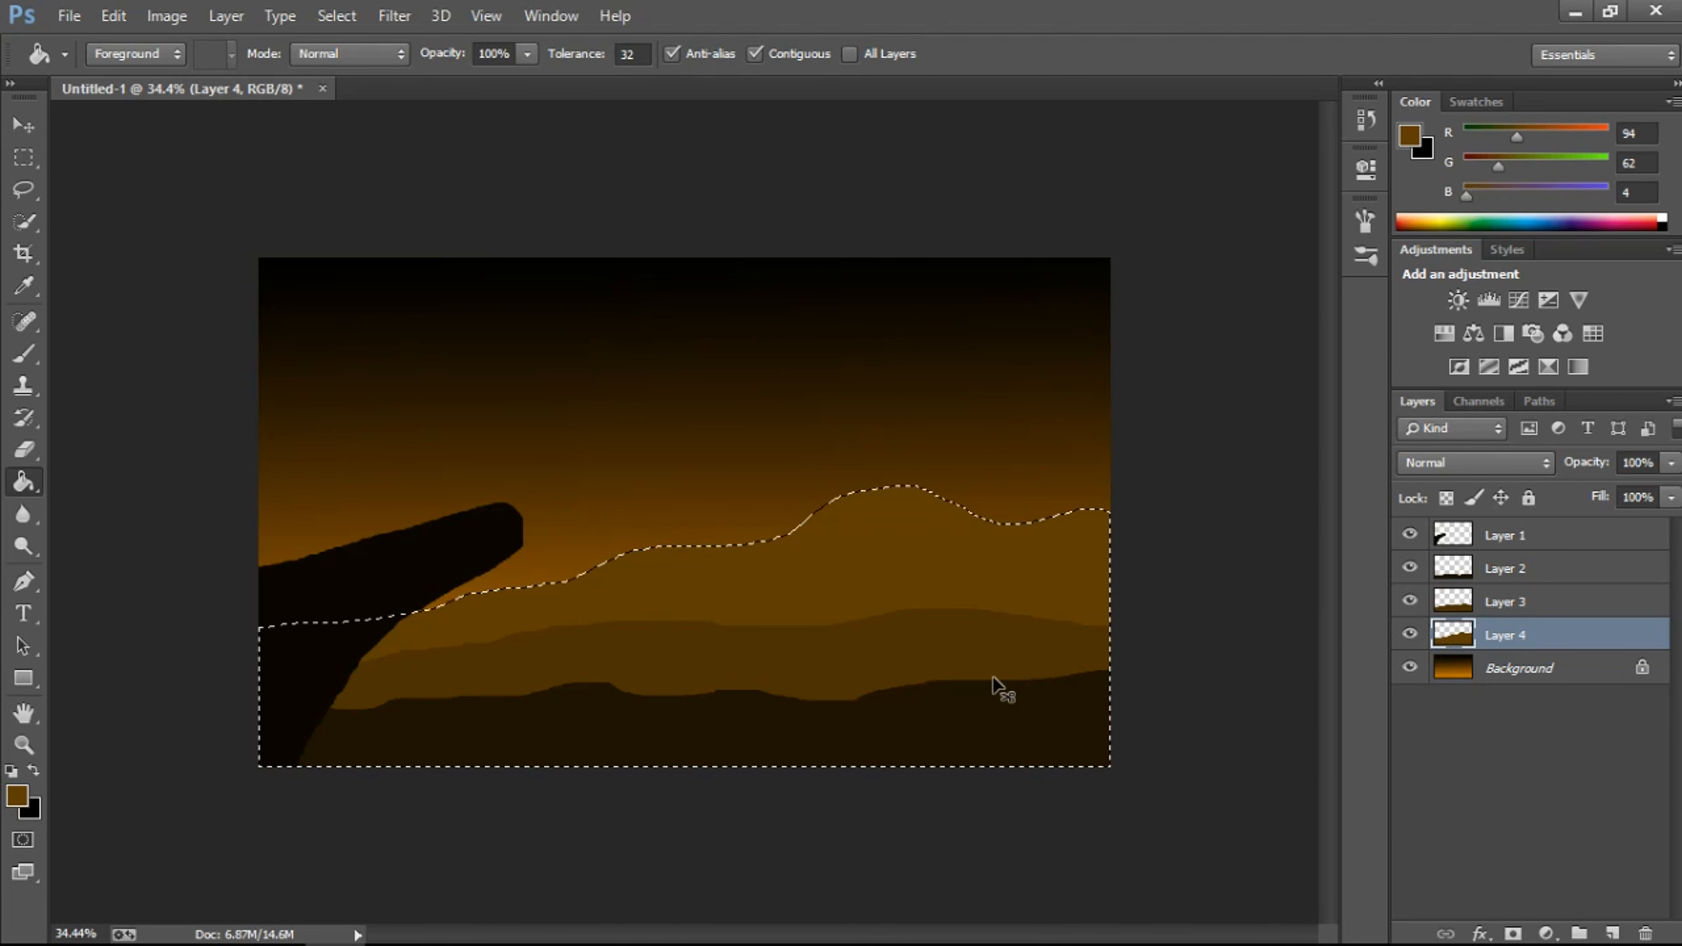
{"action": "left_click", "coordinate": [21, 806]}
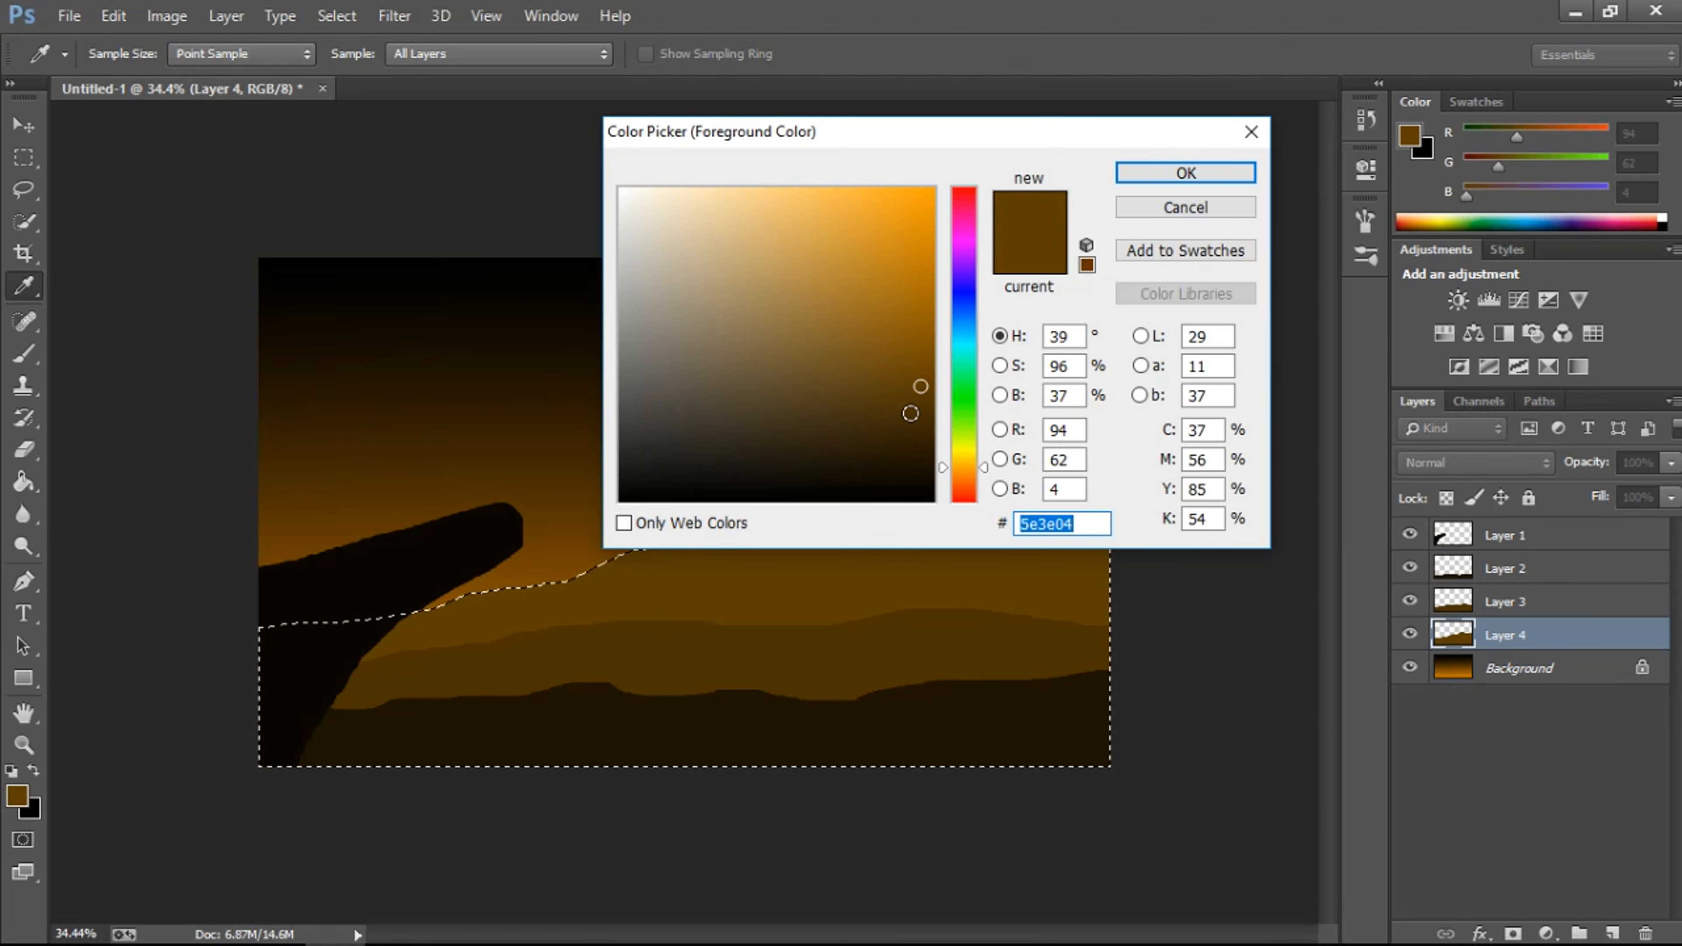
{"action": "left_click", "coordinate": [911, 425]}
{"action": "left_click", "coordinate": [1137, 170]}
{"action": "key", "text": "g"}
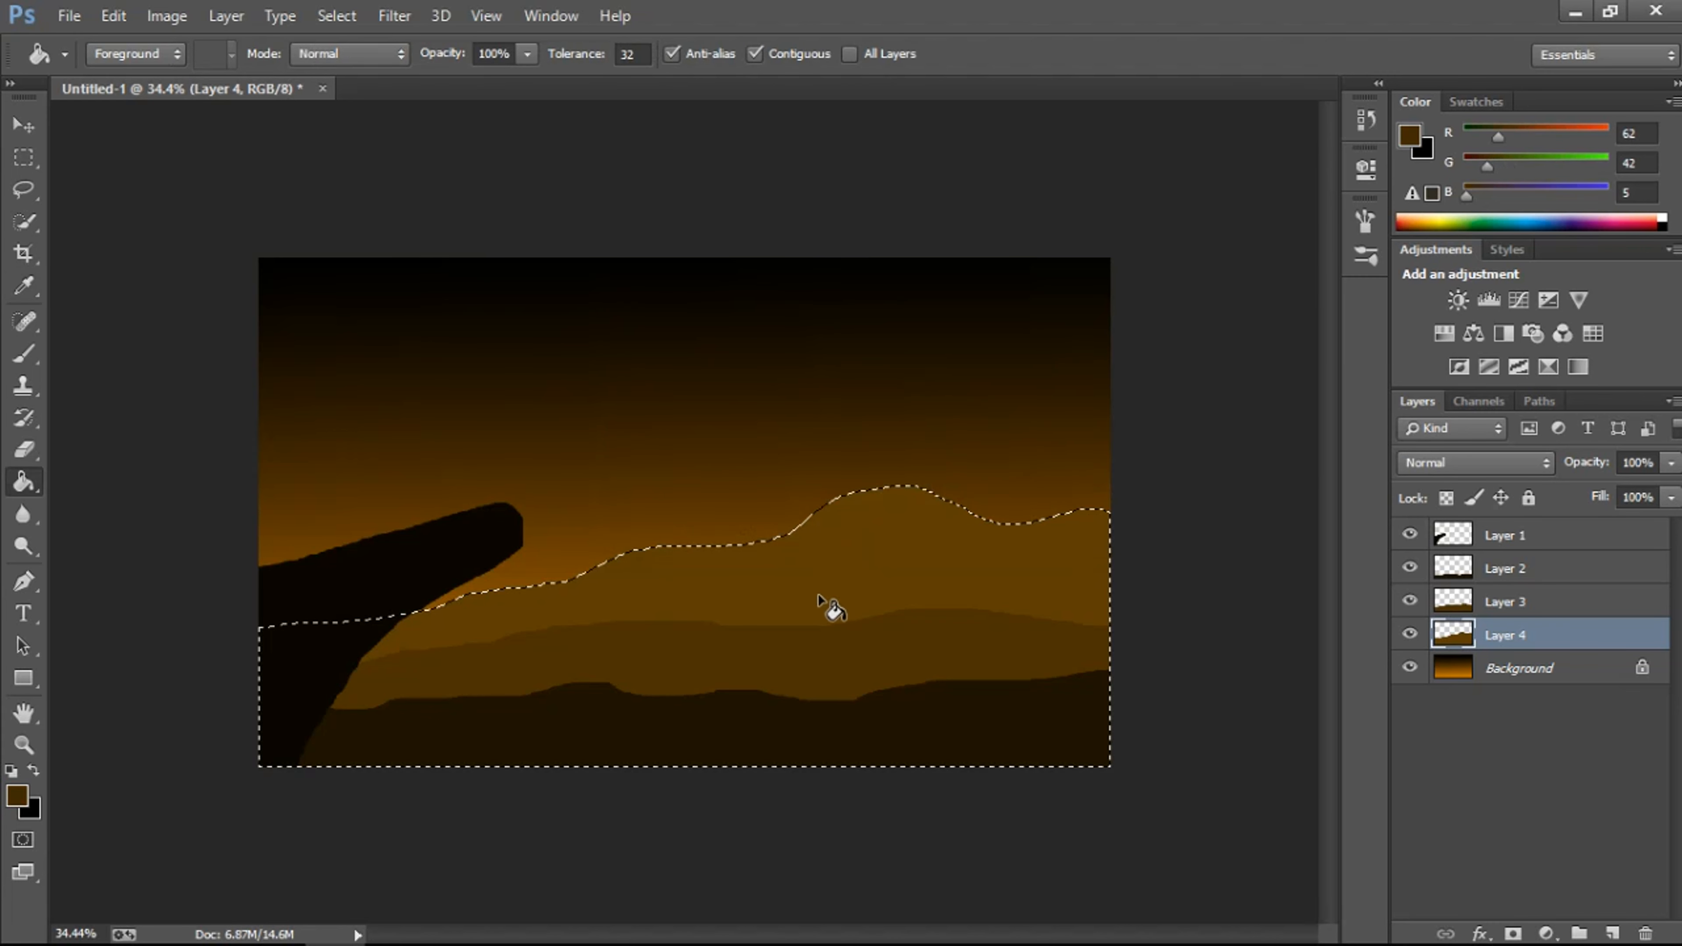
{"action": "left_click", "coordinate": [811, 597]}
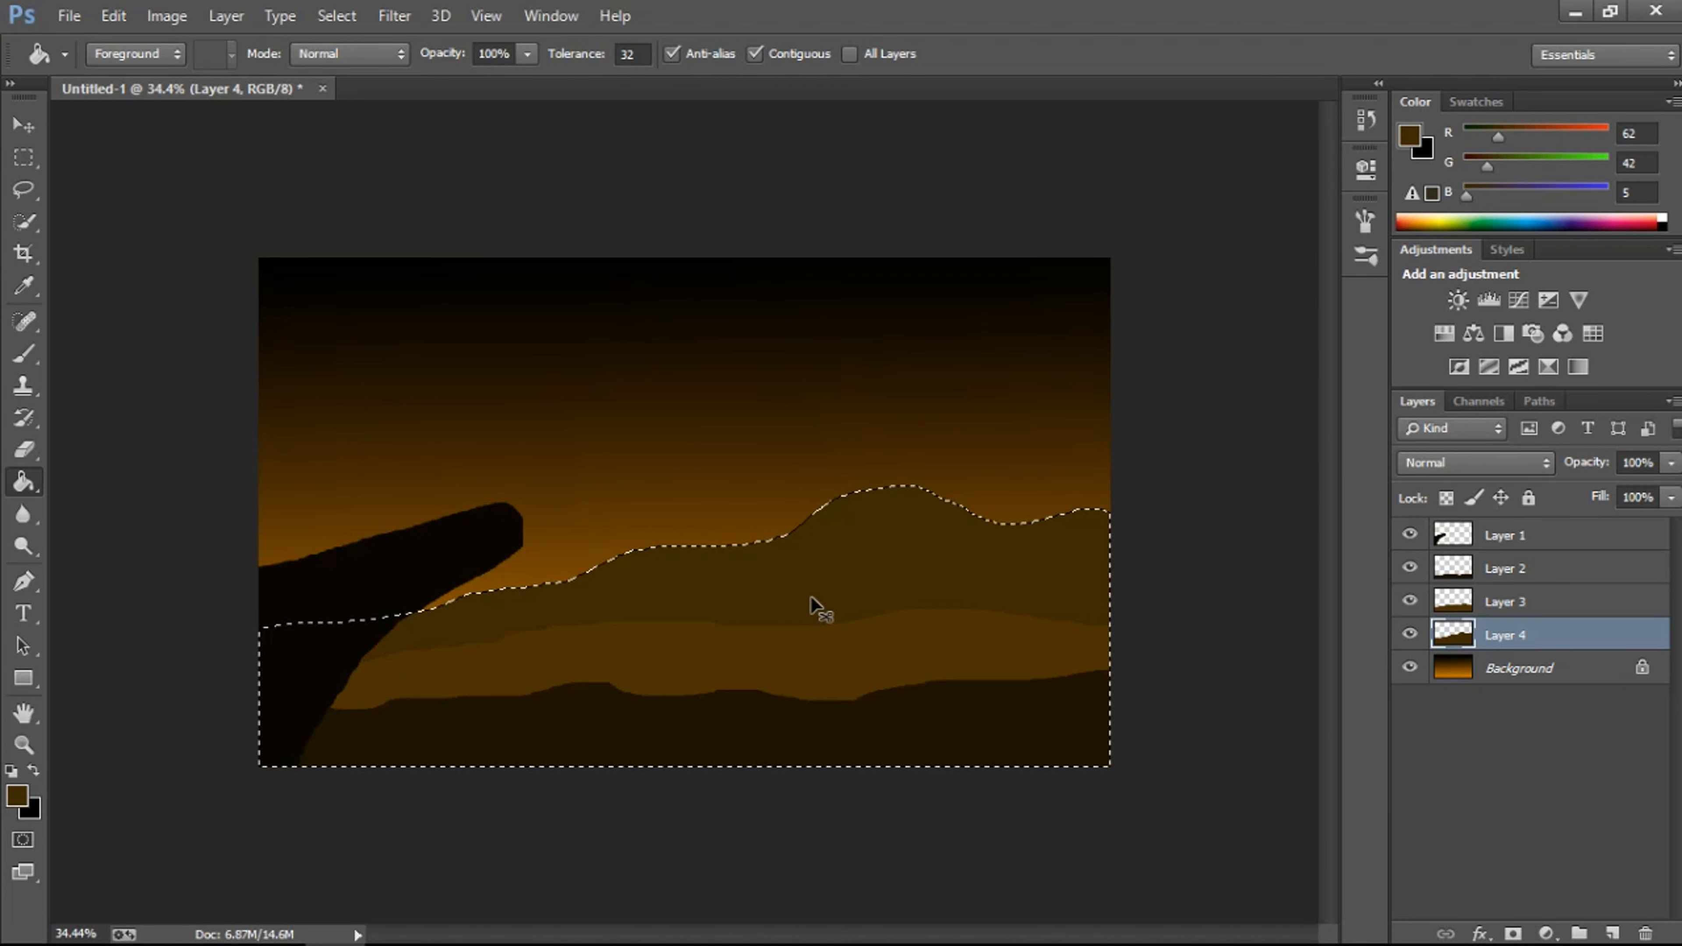
{"action": "key", "text": "ctrl+d"}
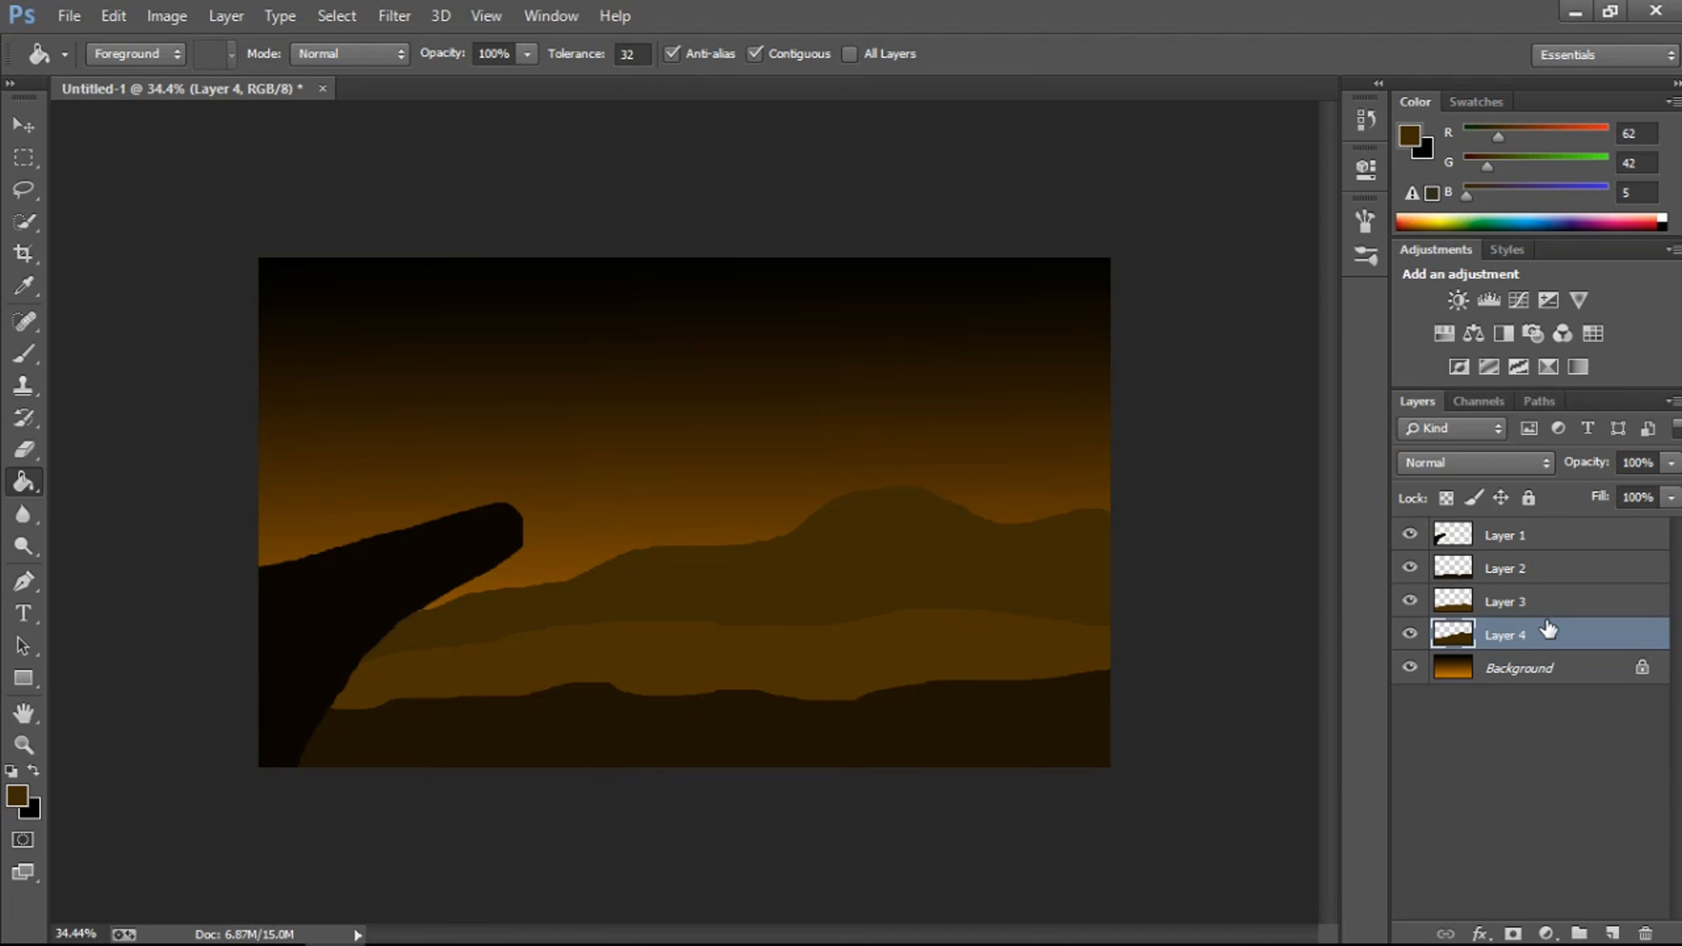
Step: Lower the Layer 4 mountain and scale its height to about 108.3%, centered at X 1000 px, Y 938.5 px, and deselect it
{"action": "left_click", "coordinate": [1453, 636], "text": "ctrl"}
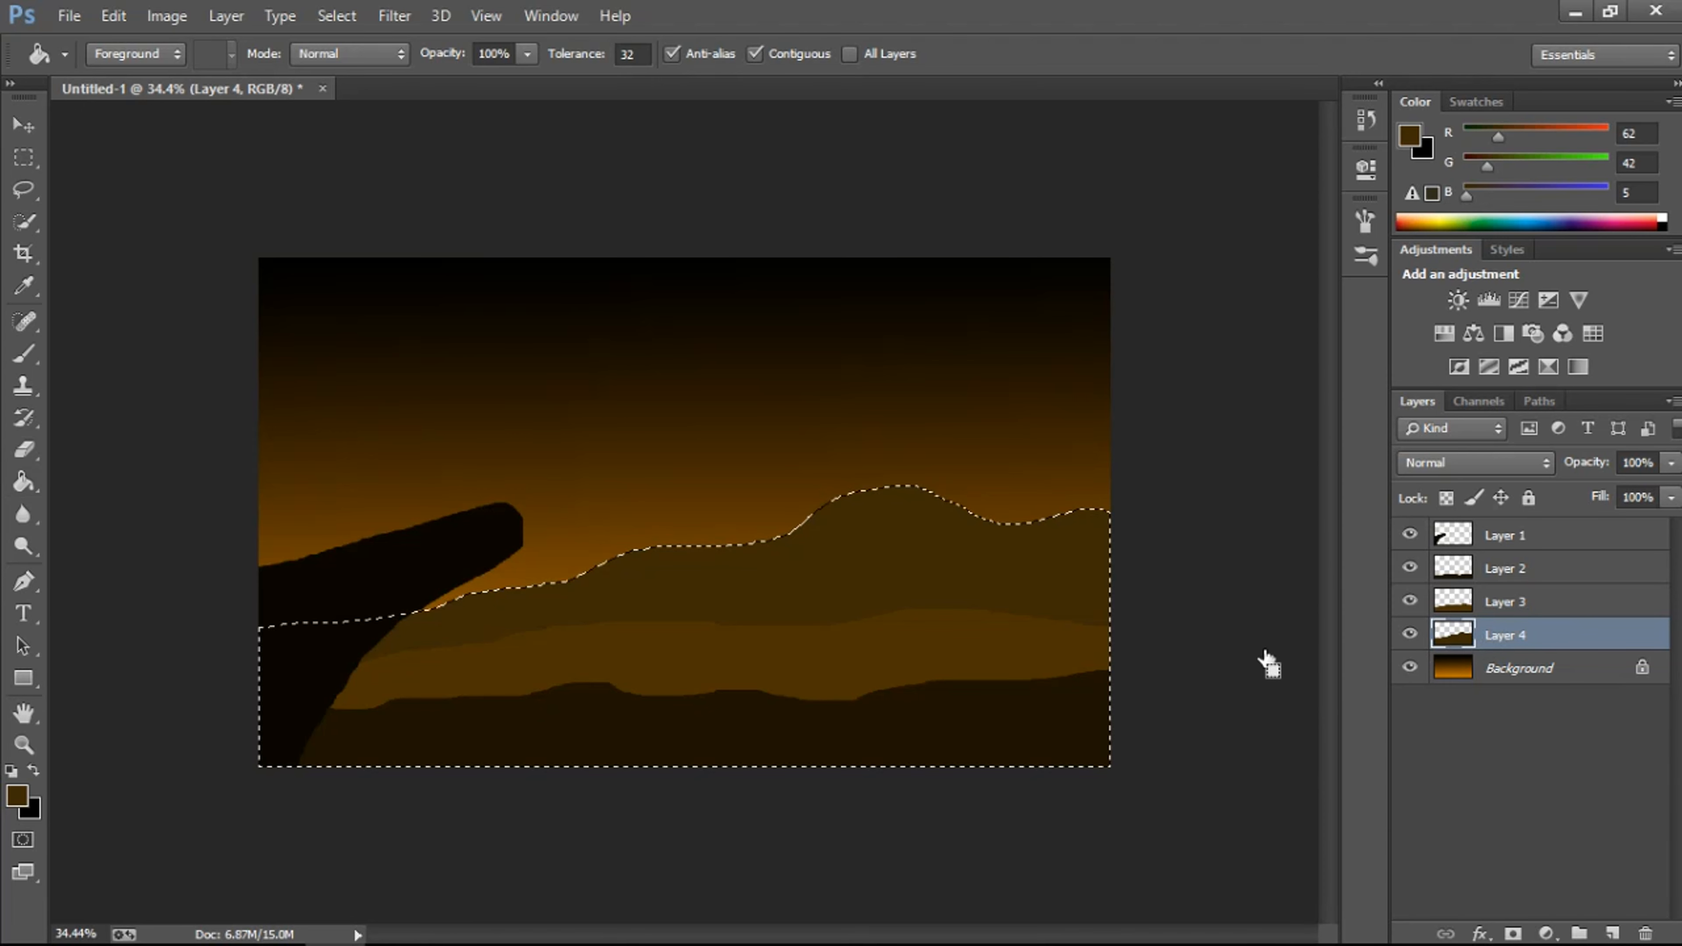
{"action": "key", "text": "ctrl+t"}
{"action": "mouse_move", "coordinate": [863, 638]}
{"action": "left_mouse_down"}
{"action": "mouse_move", "coordinate": [874, 664]}
{"action": "mouse_move", "coordinate": [860, 666]}
{"action": "left_mouse_up"}
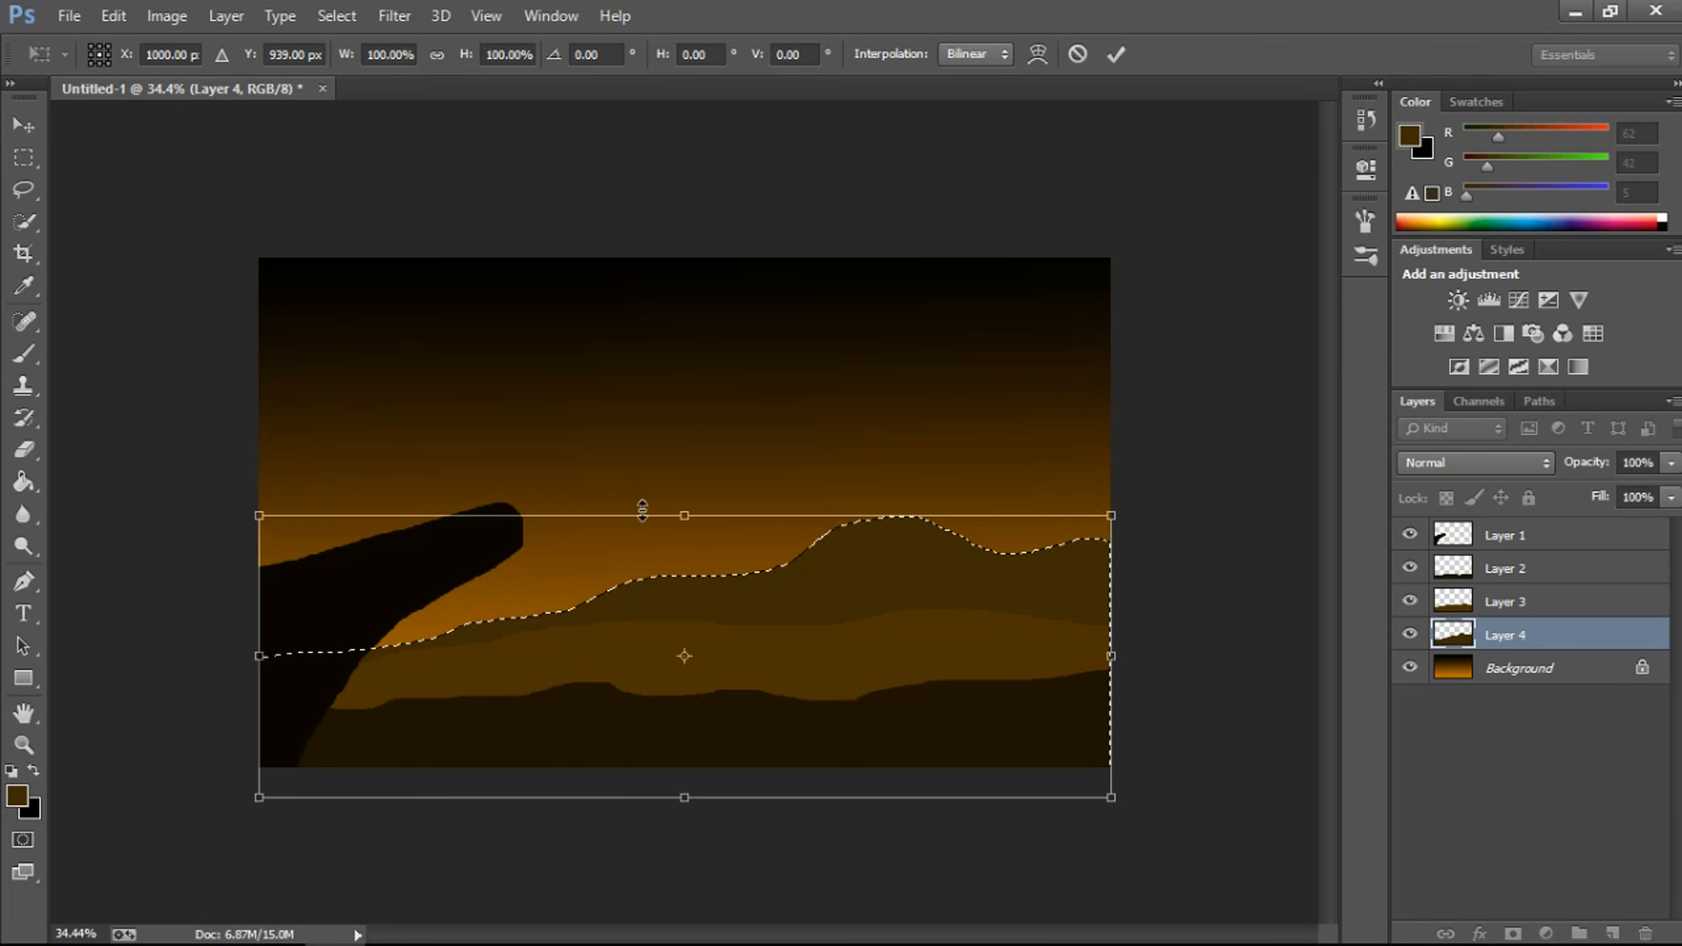
{"action": "left_click_drag", "start_coordinate": [685, 515], "coordinate": [684, 492]}
{"action": "left_click_drag", "start_coordinate": [751, 585], "coordinate": [757, 614]}
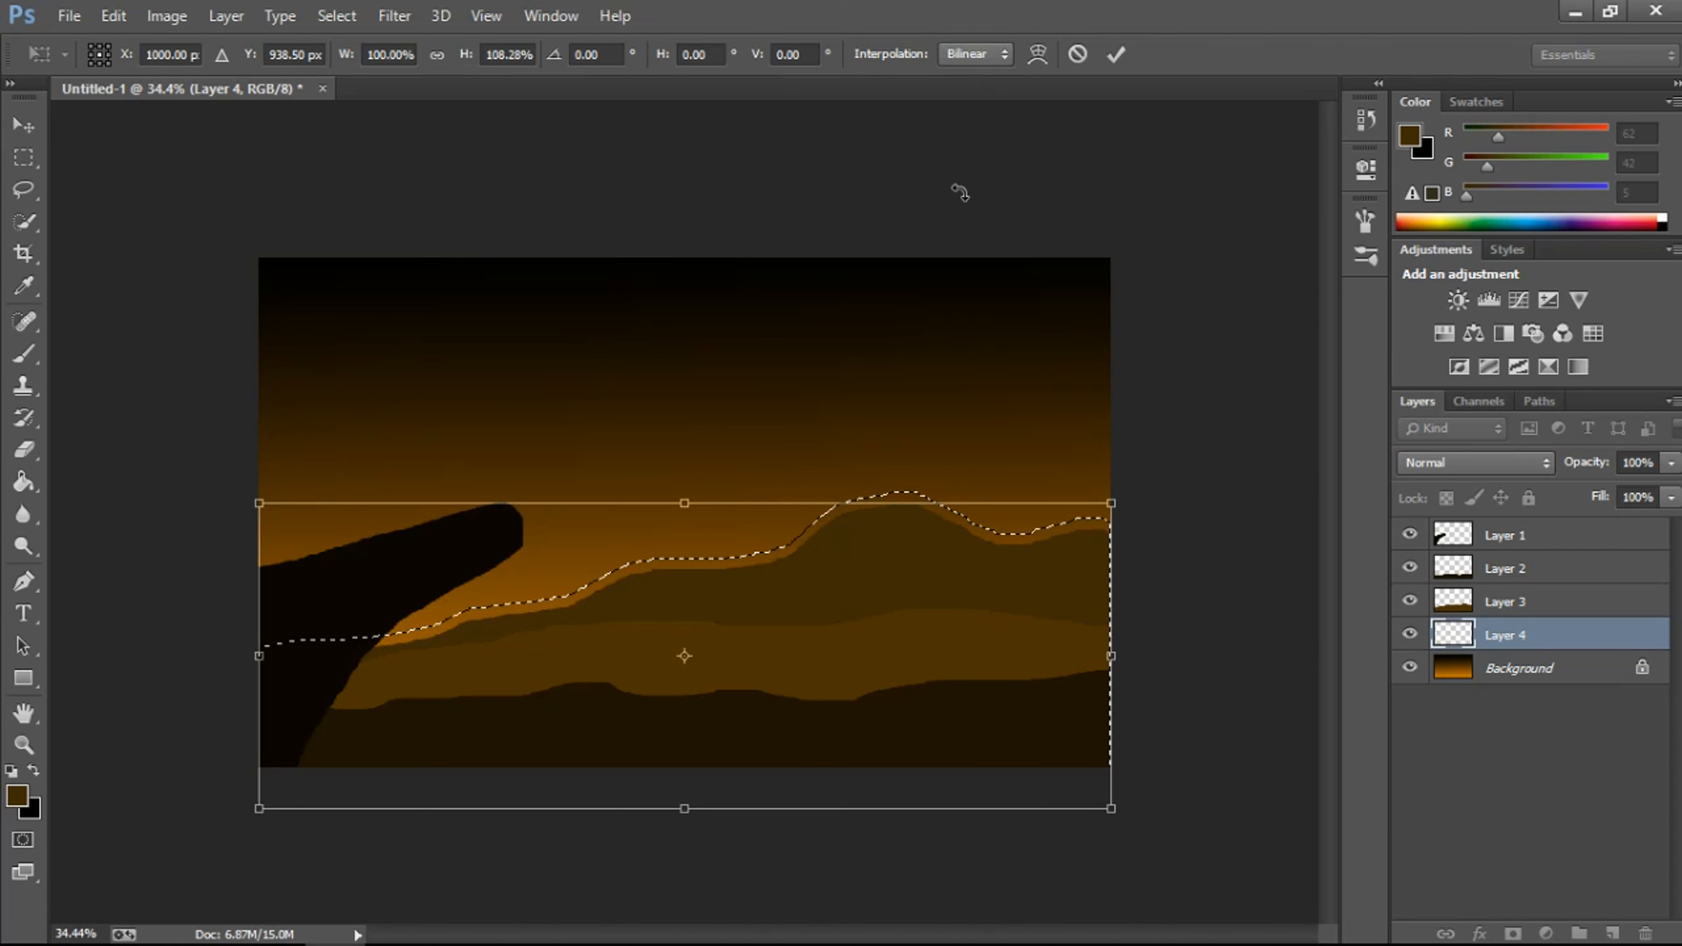
{"action": "left_click", "coordinate": [1116, 54]}
{"action": "key", "text": "ctrl+d"}
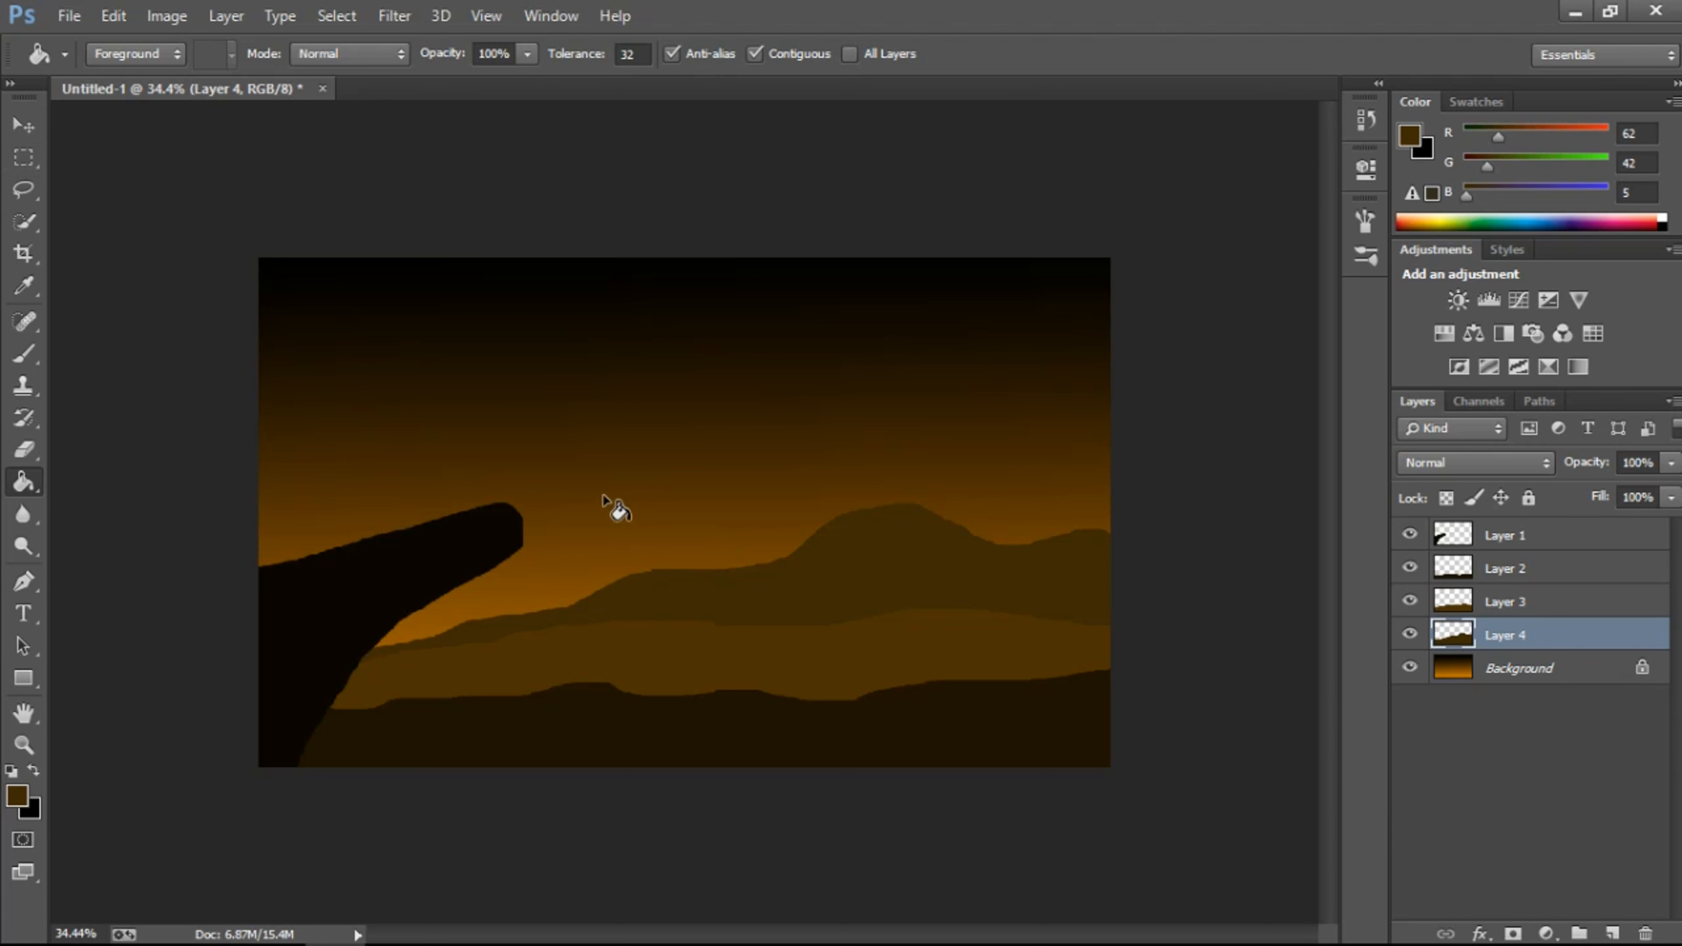
Step: Choose the 2500 px sitting-dog silhouette preset for the Brush tool
{"action": "left_click", "coordinate": [31, 362]}
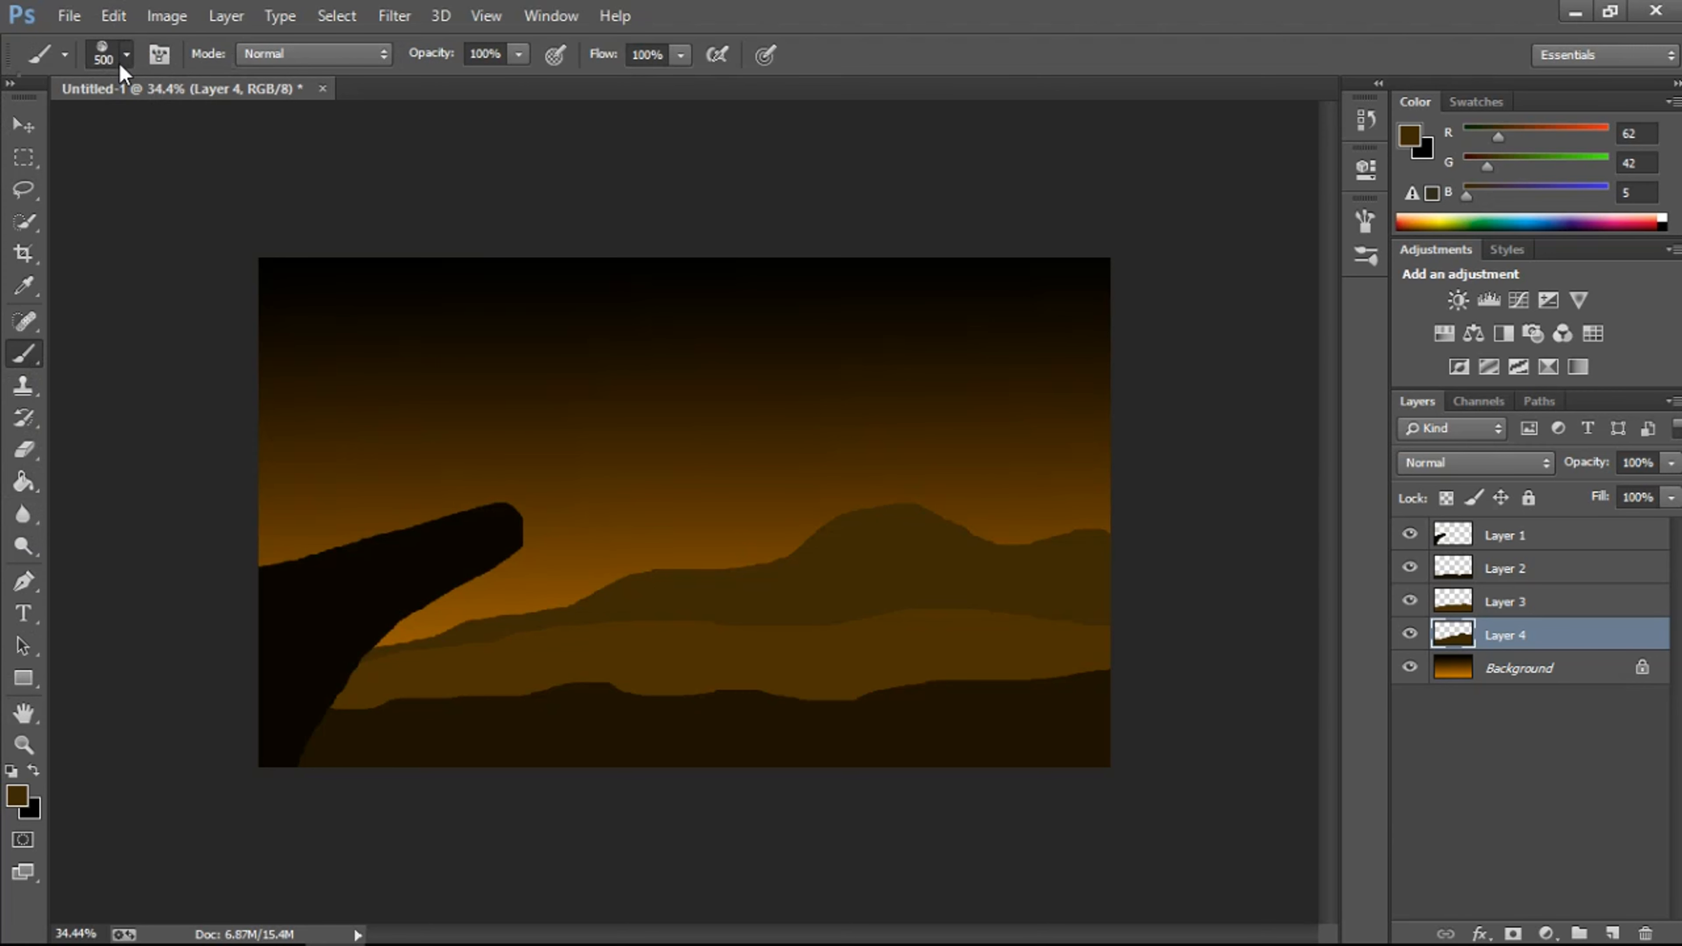
{"action": "left_click", "coordinate": [116, 60]}
{"action": "scroll", "coordinate": [186, 324], "scroll_direction": "down", "scroll_amount": 3}
{"action": "scroll", "coordinate": [177, 341], "scroll_direction": "down", "scroll_amount": 8}
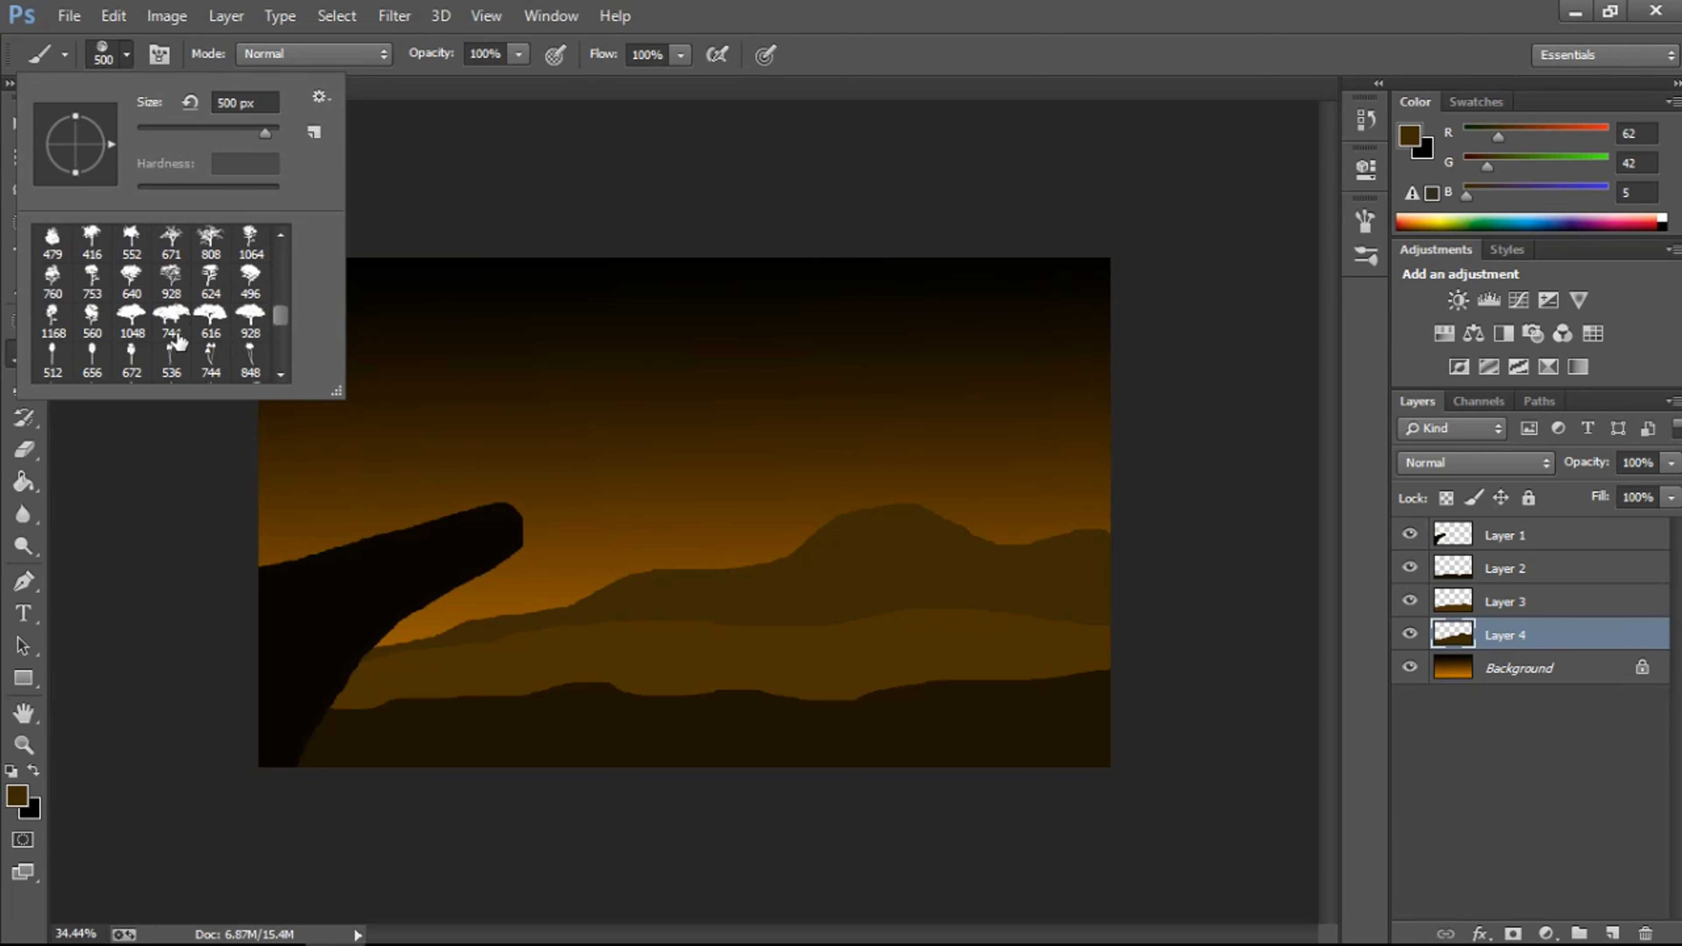
{"action": "scroll", "coordinate": [177, 341], "scroll_direction": "down", "scroll_amount": 3}
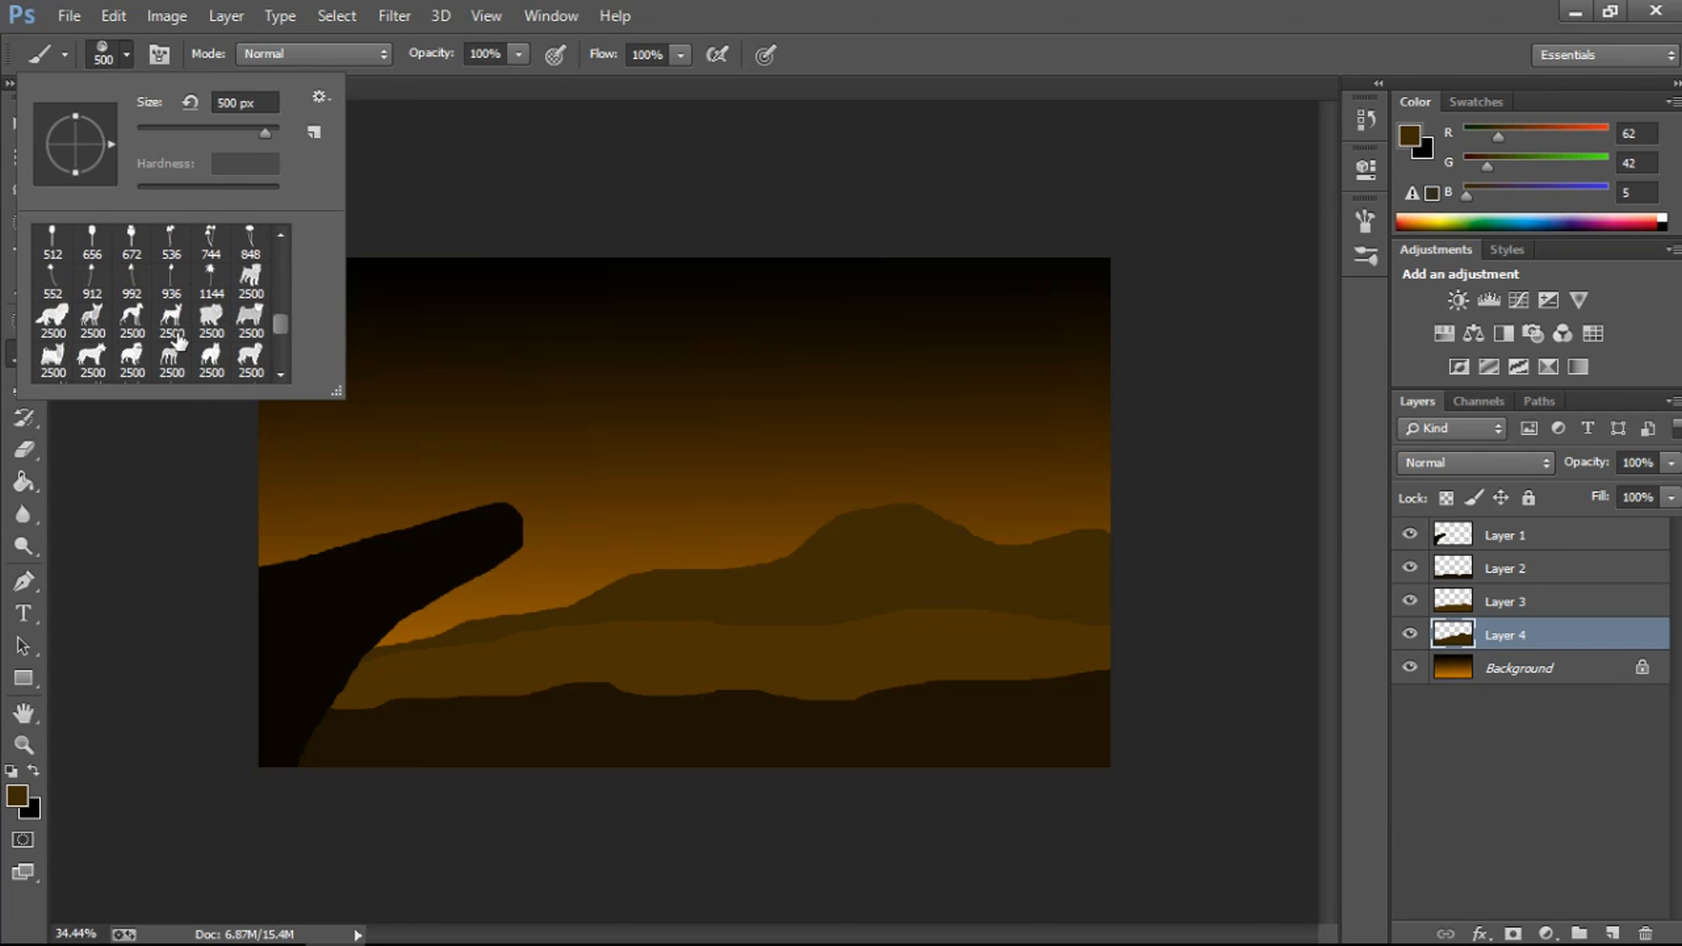
{"action": "scroll", "coordinate": [179, 341], "scroll_direction": "down", "scroll_amount": 1}
{"action": "scroll", "coordinate": [250, 375], "scroll_direction": "down", "scroll_amount": 1}
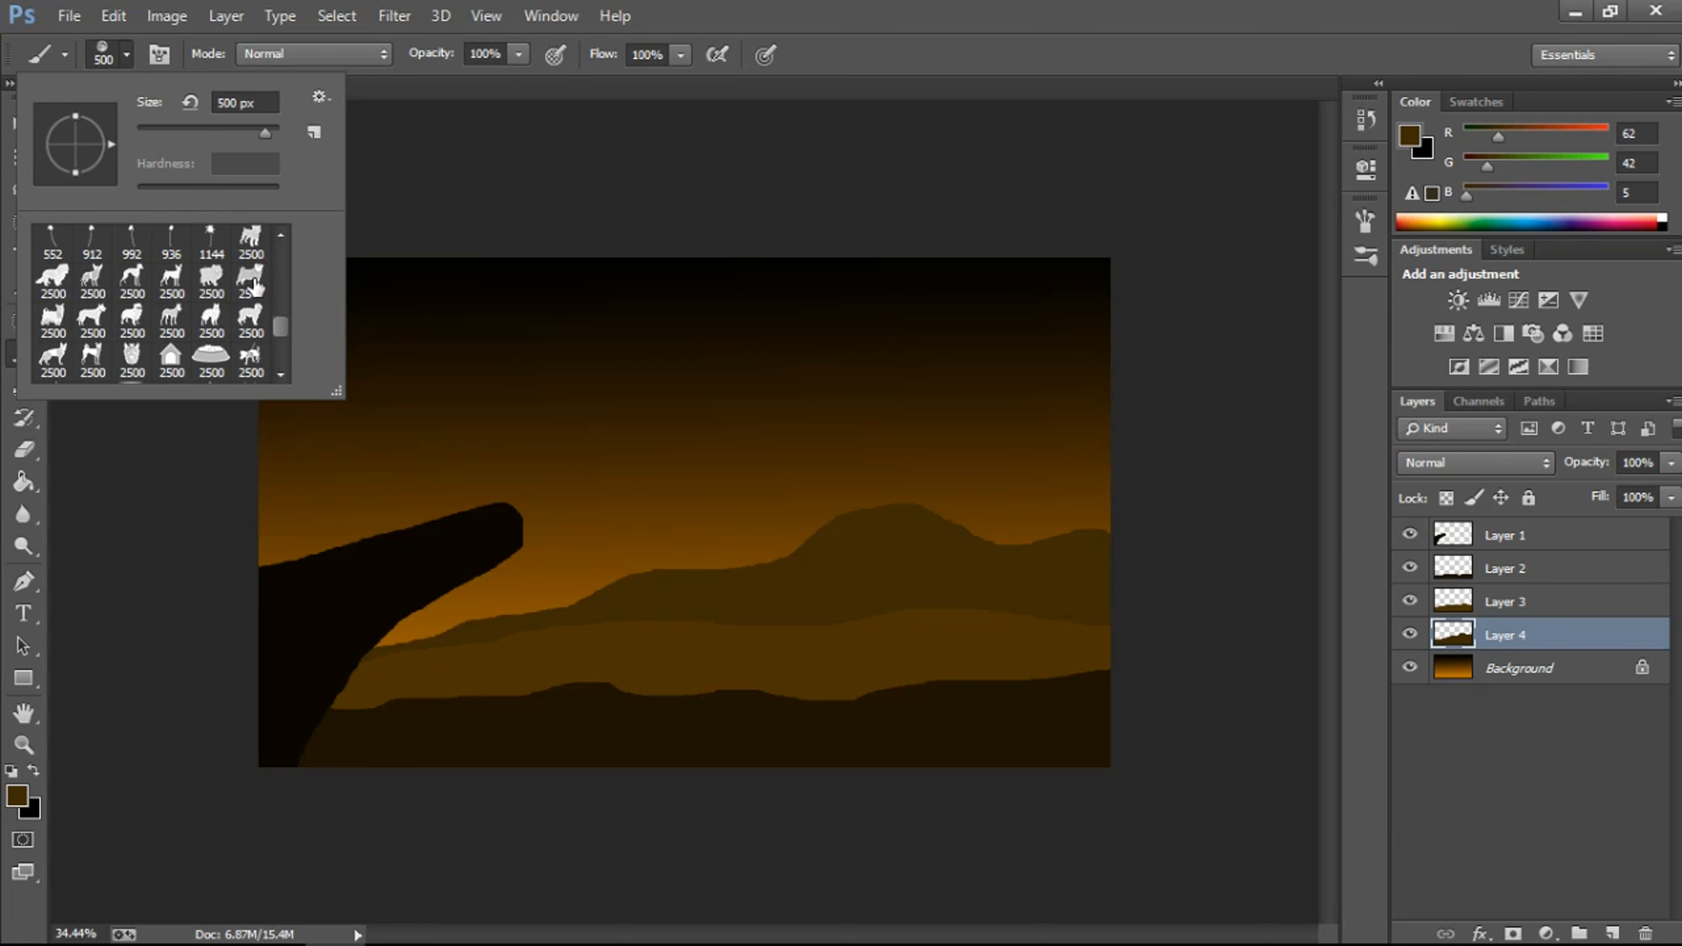
{"action": "scroll", "coordinate": [251, 265], "scroll_direction": "down", "scroll_amount": 4}
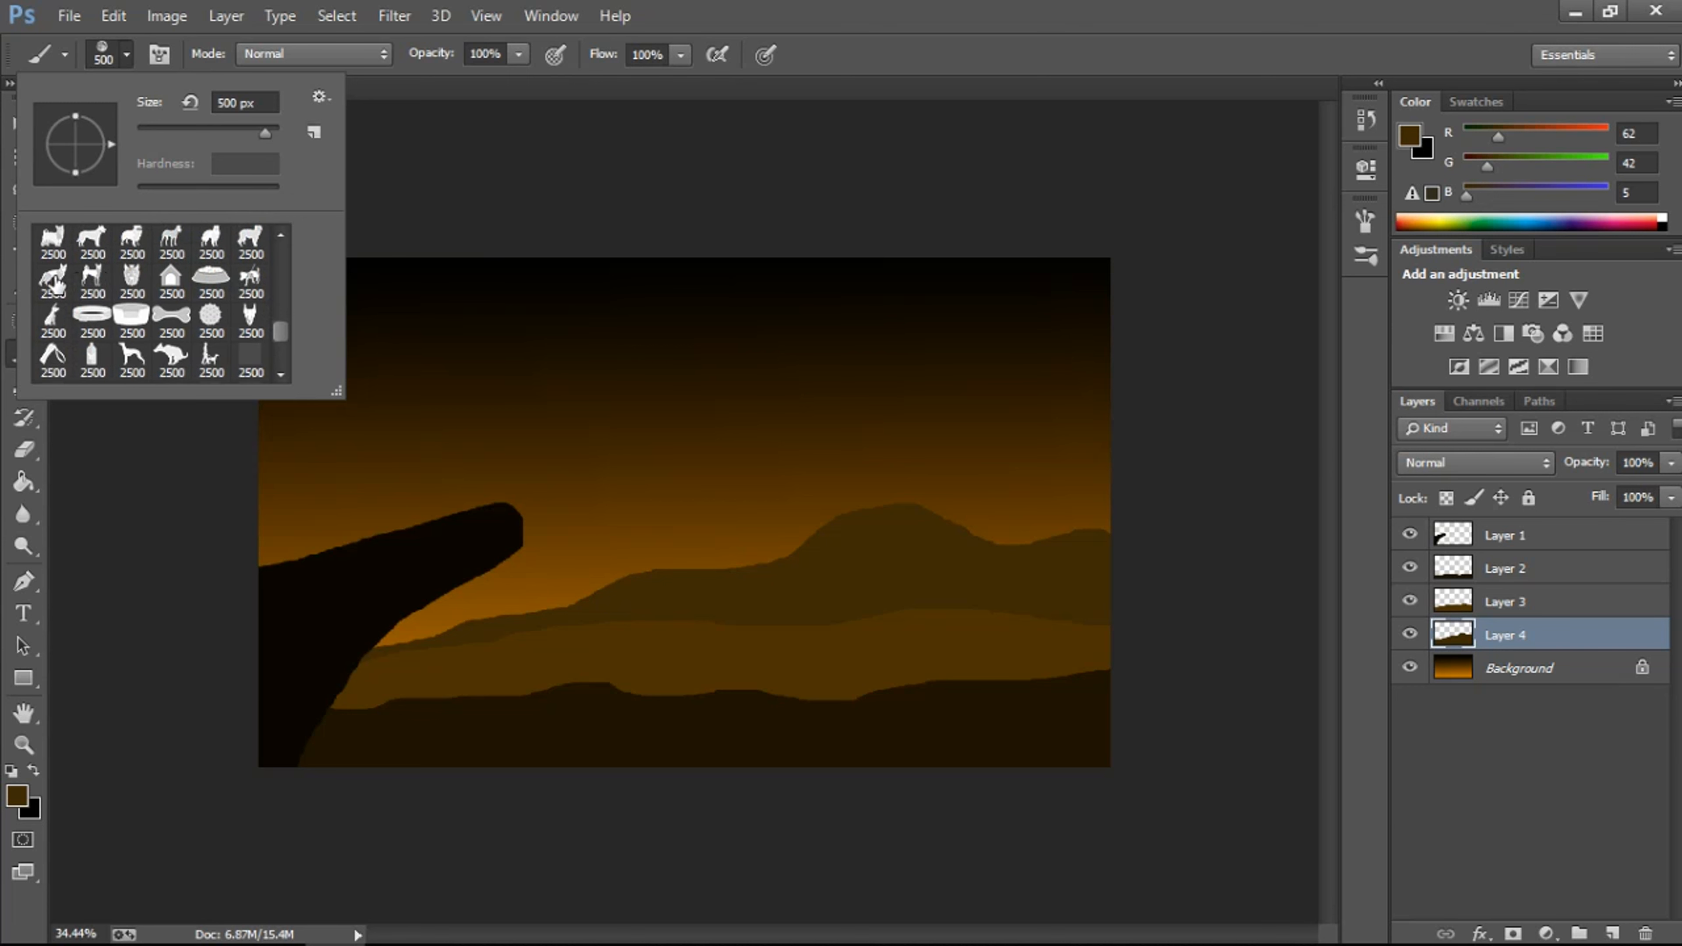
{"action": "double_click", "coordinate": [53, 318]}
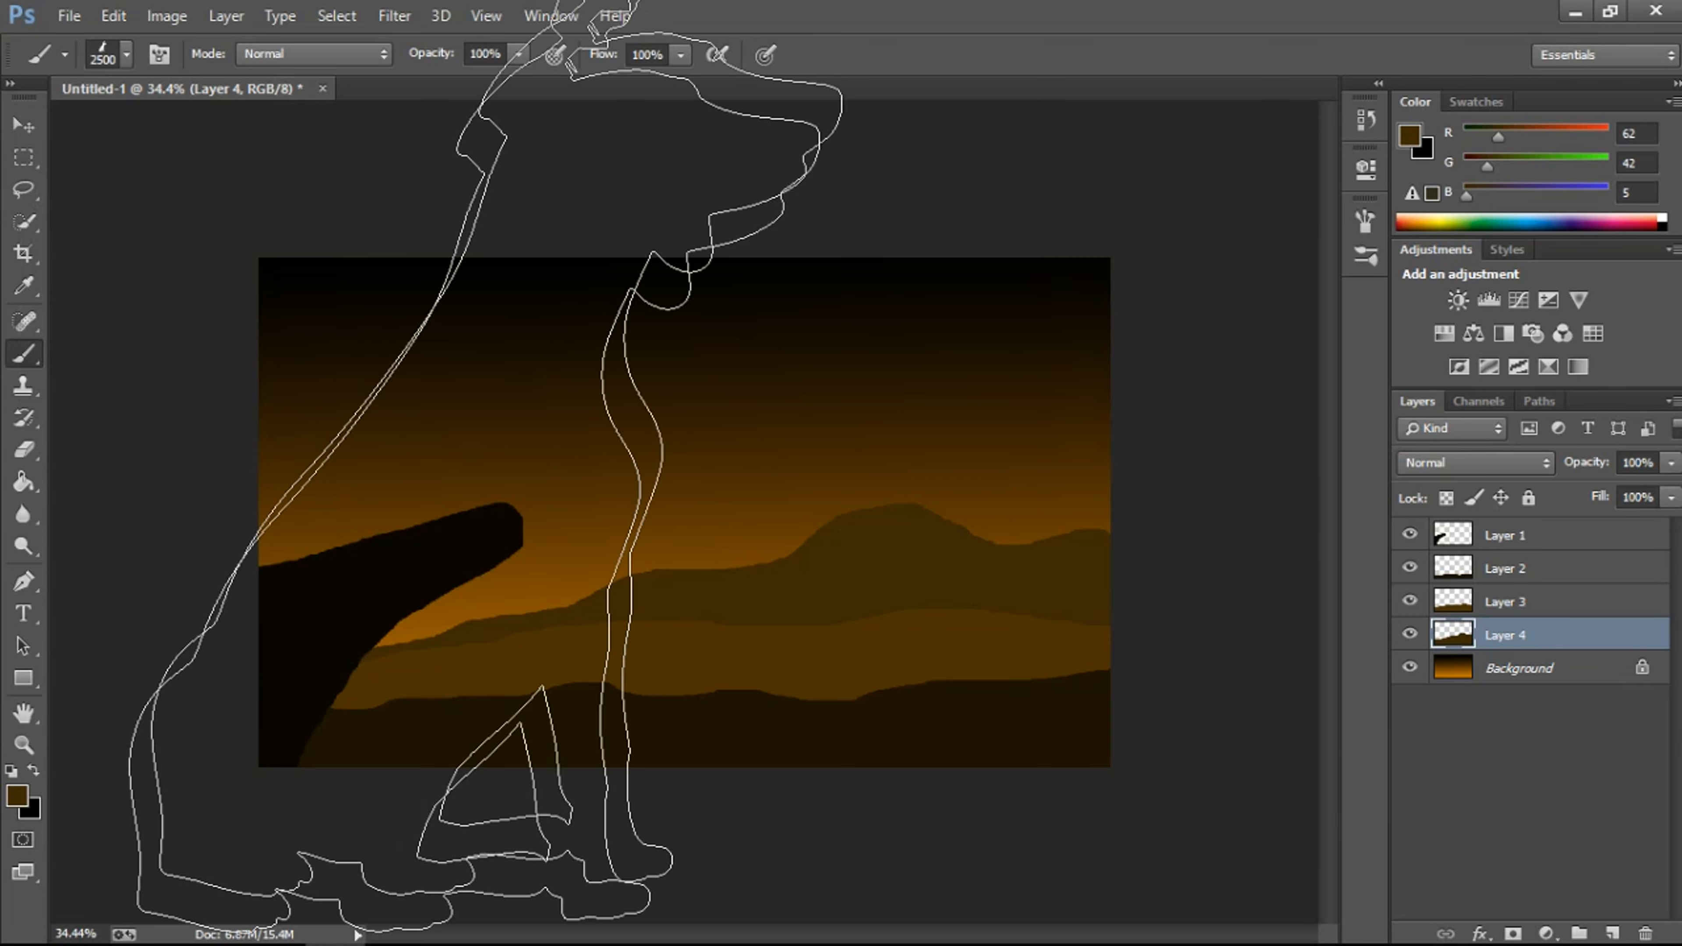
Step: Reduce the sitting-dog brush size to 200 px
{"action": "key", "text": "bracketleft"}
{"action": "key", "text": "bracketleft"}
{"action": "key", "text": "bracketleft"}
{"action": "key", "text": "bracketleft"}
{"action": "key", "text": "bracketleft"}
{"action": "key", "text": "bracketleft"}
{"action": "key", "text": "bracketleft"}
{"action": "key", "text": "bracketleft"}
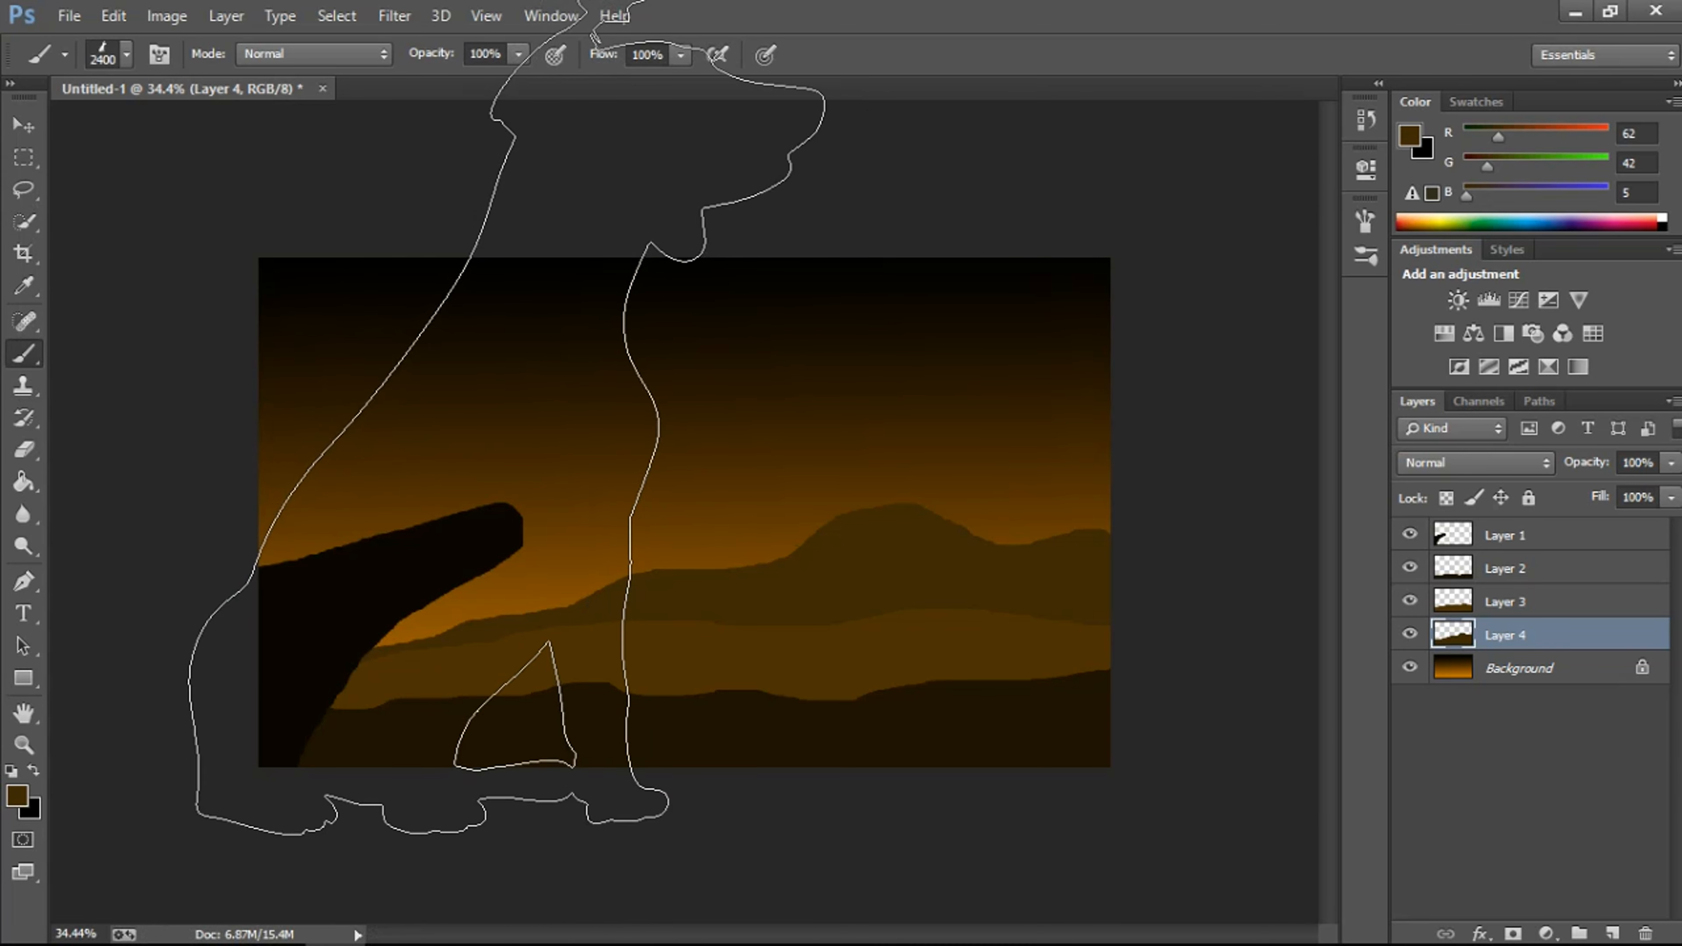
{"action": "key", "text": "bracketleft"}
{"action": "key", "text": "bracketleft"}
{"action": "key", "text": "bracketleft"}
{"action": "key", "text": "bracketleft"}
{"action": "key", "text": "bracketleft"}
{"action": "key", "text": "bracketleft"}
{"action": "key", "text": "bracketleft"}
{"action": "key", "text": "bracketleft"}
{"action": "key", "text": "bracketleft"}
{"action": "key", "text": "bracketleft"}
{"action": "key", "text": "bracketleft"}
{"action": "key", "text": "bracketleft"}
{"action": "key", "text": "bracketleft"}
{"action": "key", "text": "bracketleft"}
{"action": "key", "text": "bracketleft"}
{"action": "key", "text": "bracketleft"}
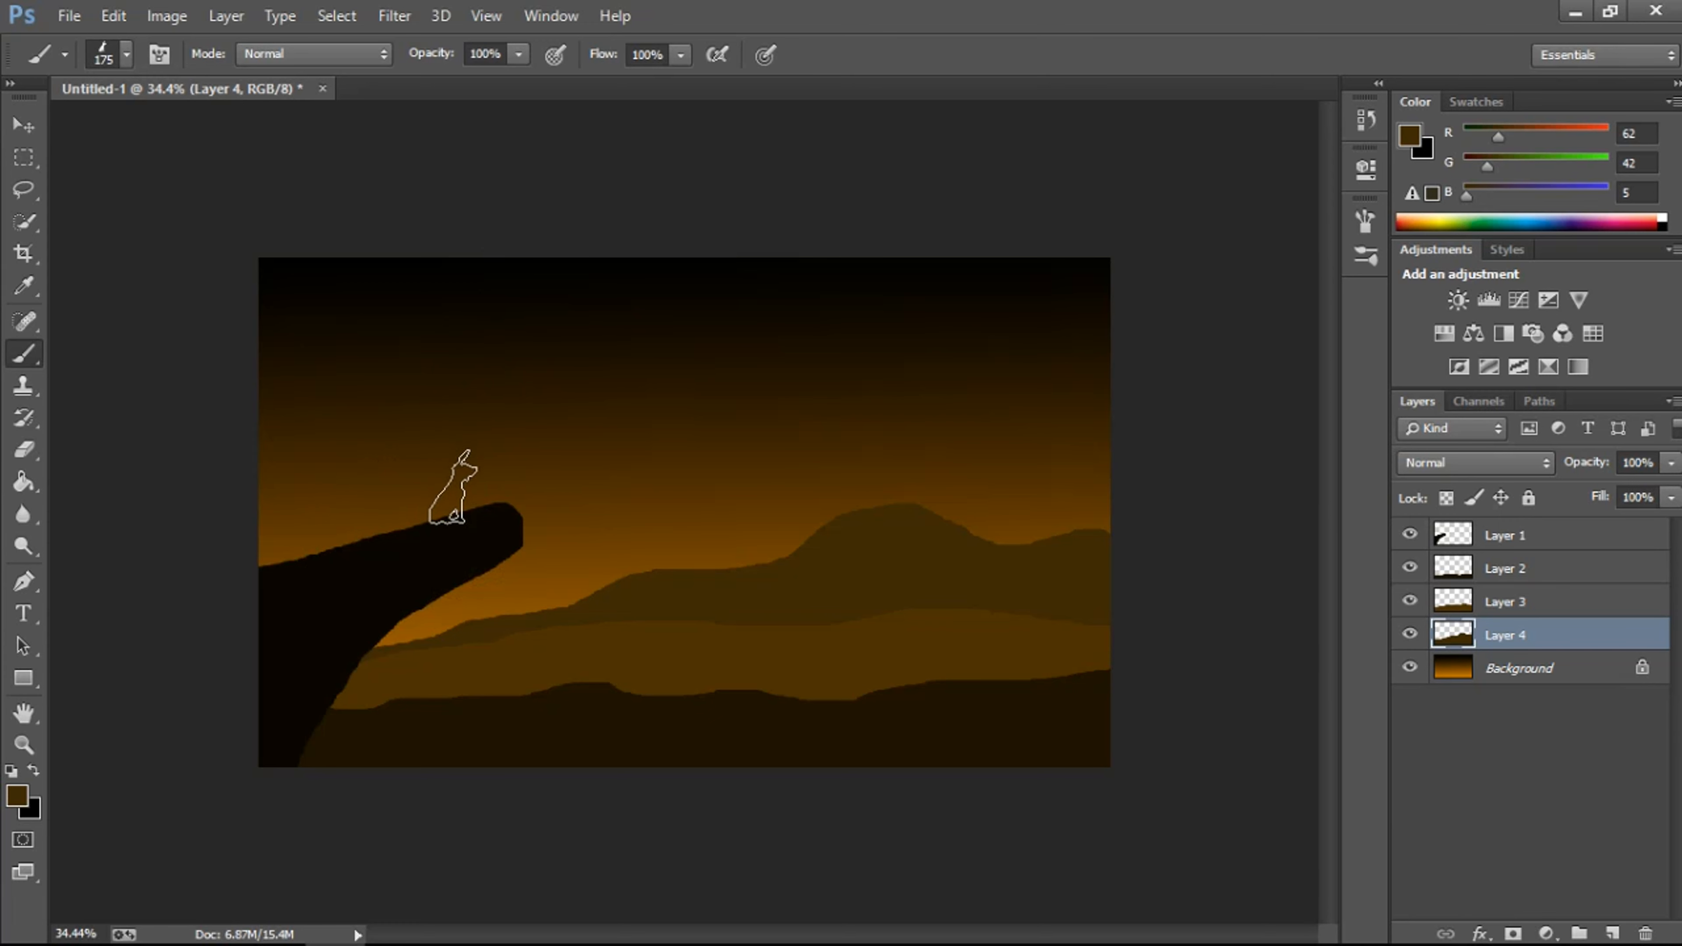
{"action": "key", "text": "bracketright"}
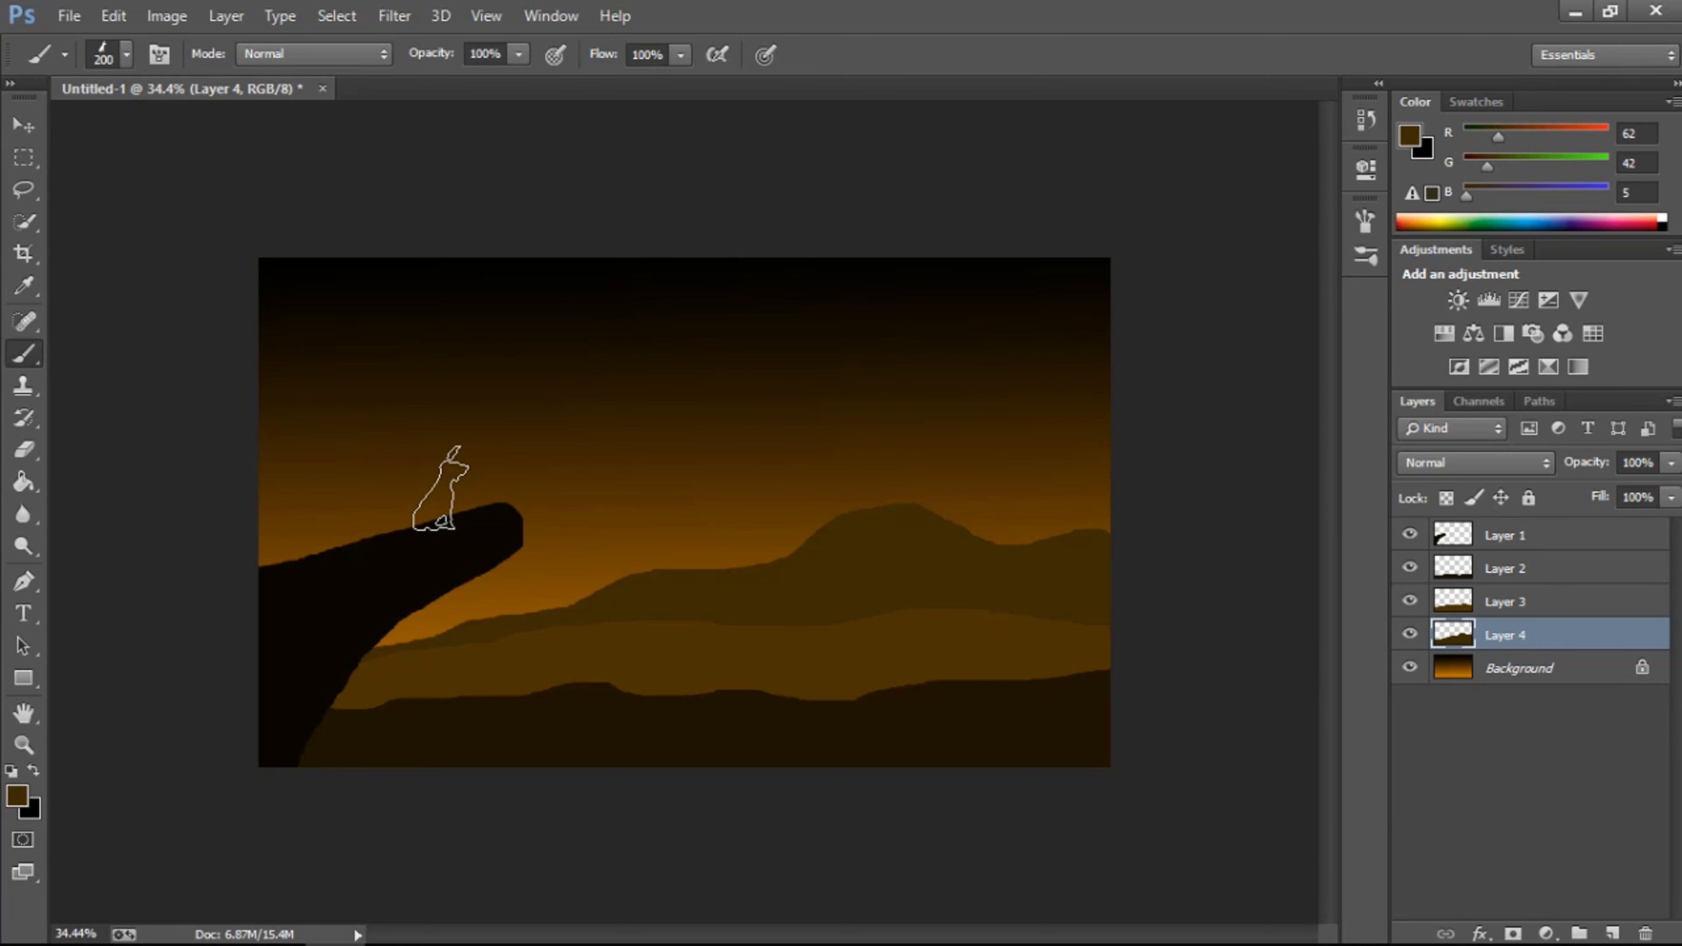
Step: Try a brown dog stamp on the cliff, undo it, and sample the cliff's near-black (RGB 11, 7, 0) as the foreground color
{"action": "left_click", "coordinate": [426, 488]}
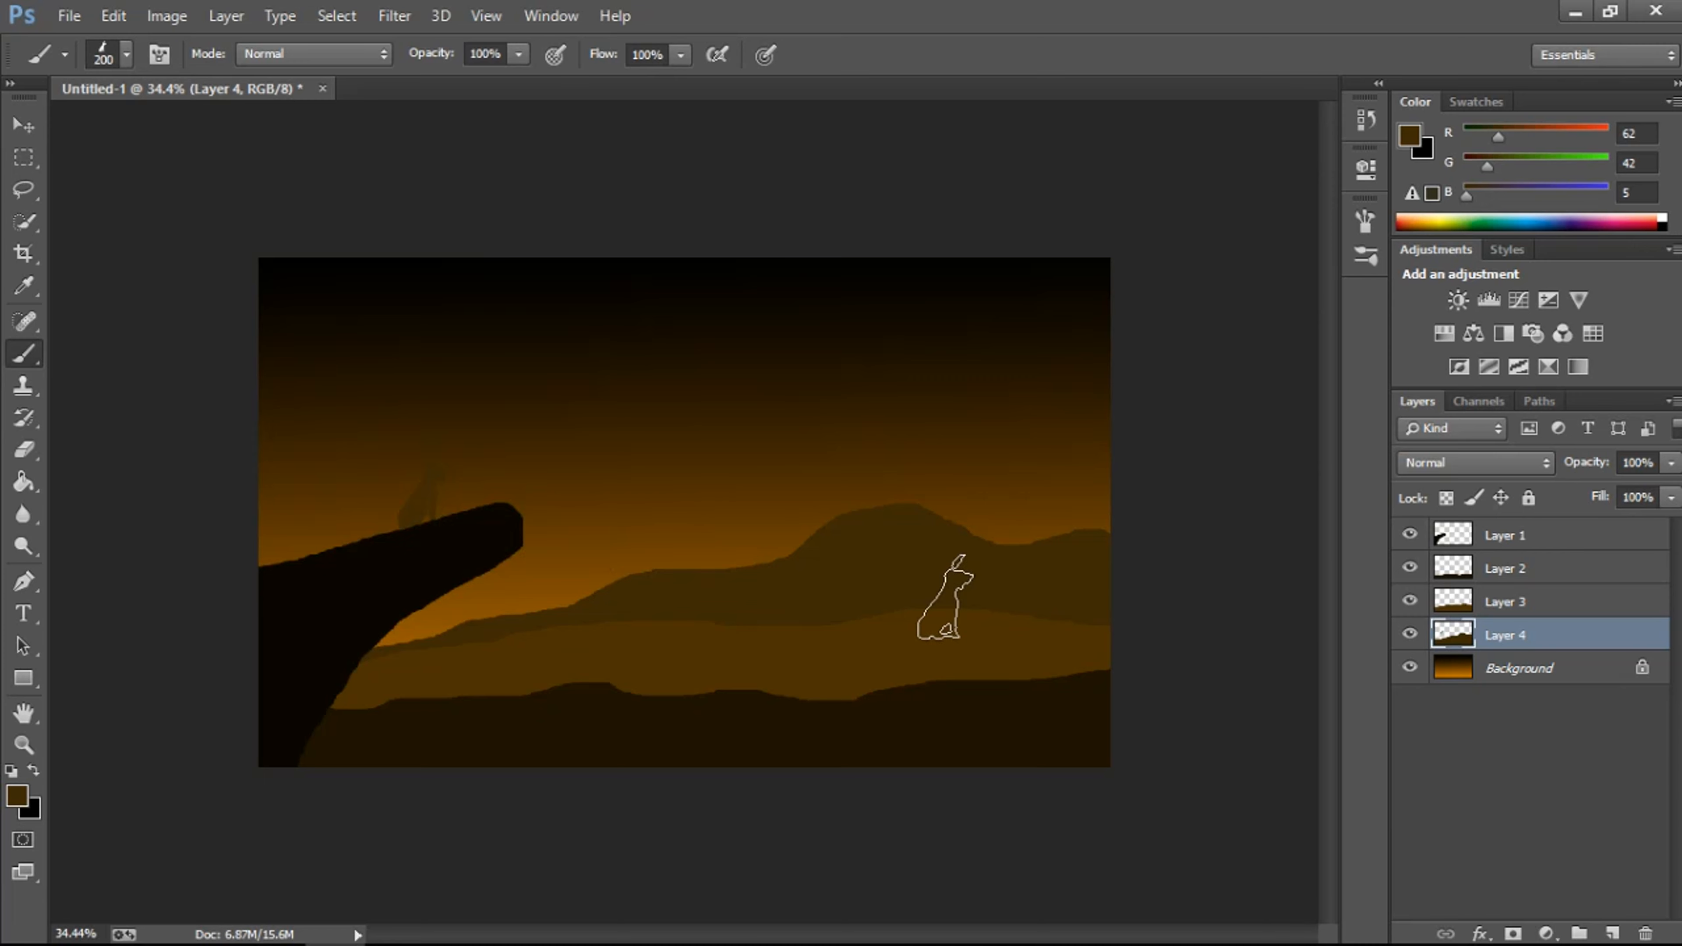
{"action": "key", "text": "ctrl+z"}
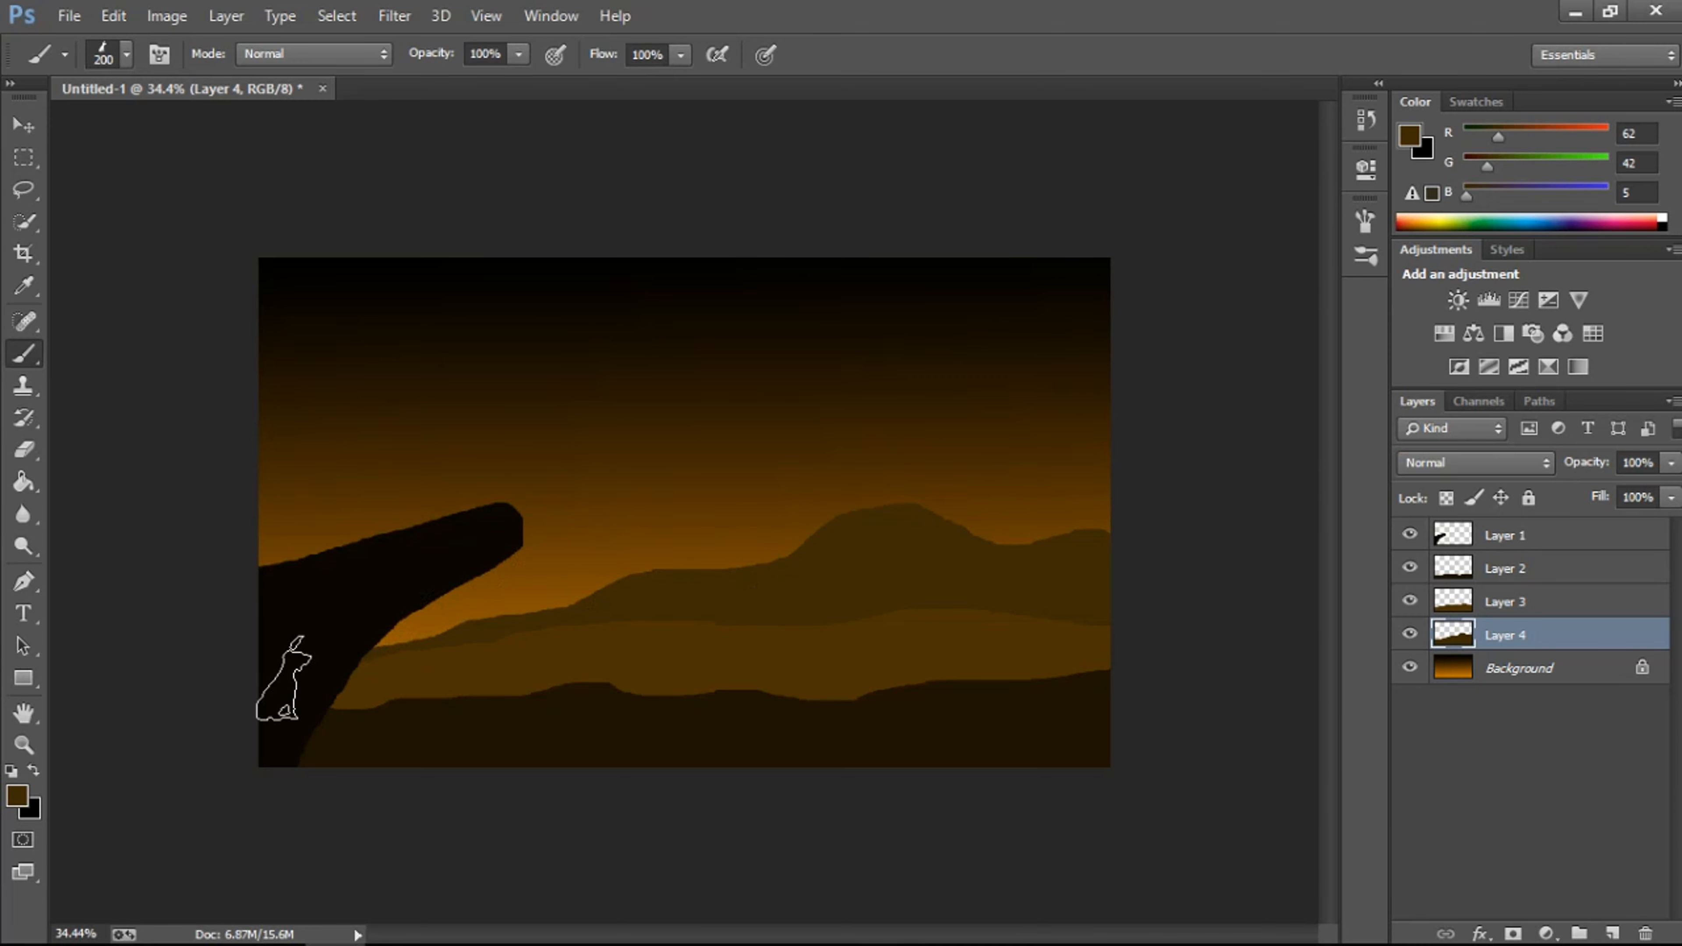
{"action": "left_click", "coordinate": [17, 797]}
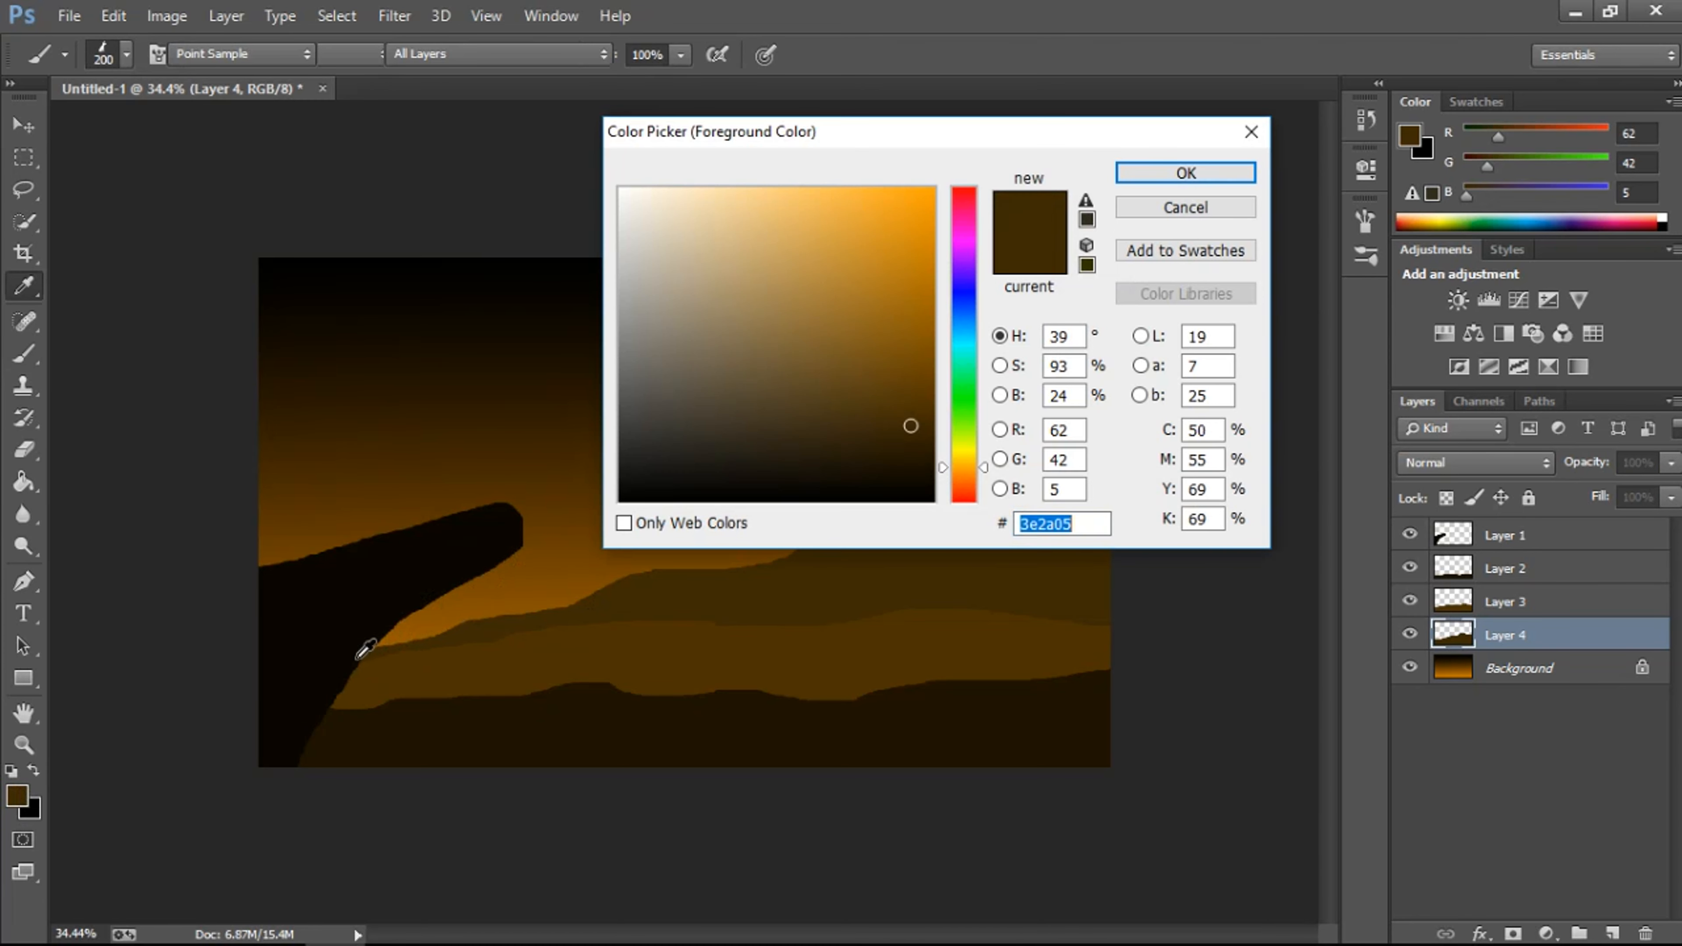
{"action": "left_click", "coordinate": [378, 600]}
{"action": "left_click", "coordinate": [1184, 174]}
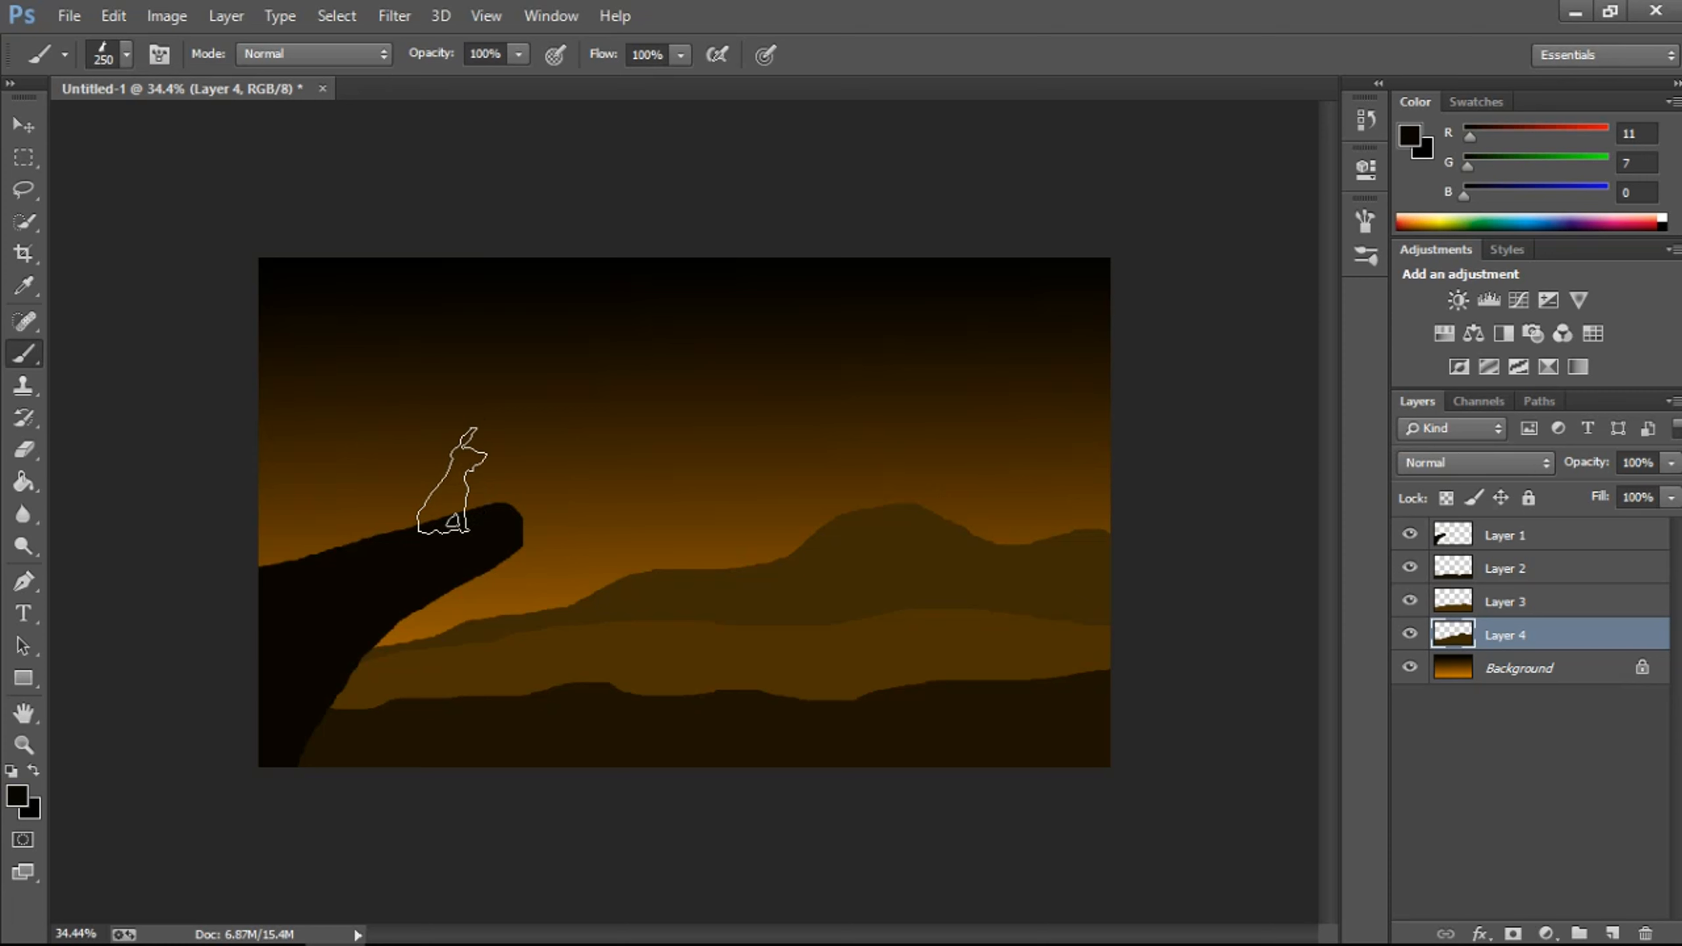
Step: Try stamping the near-black dog at 250 px on top of the cliff, and undo the stamp
{"action": "key", "text": "bracketright"}
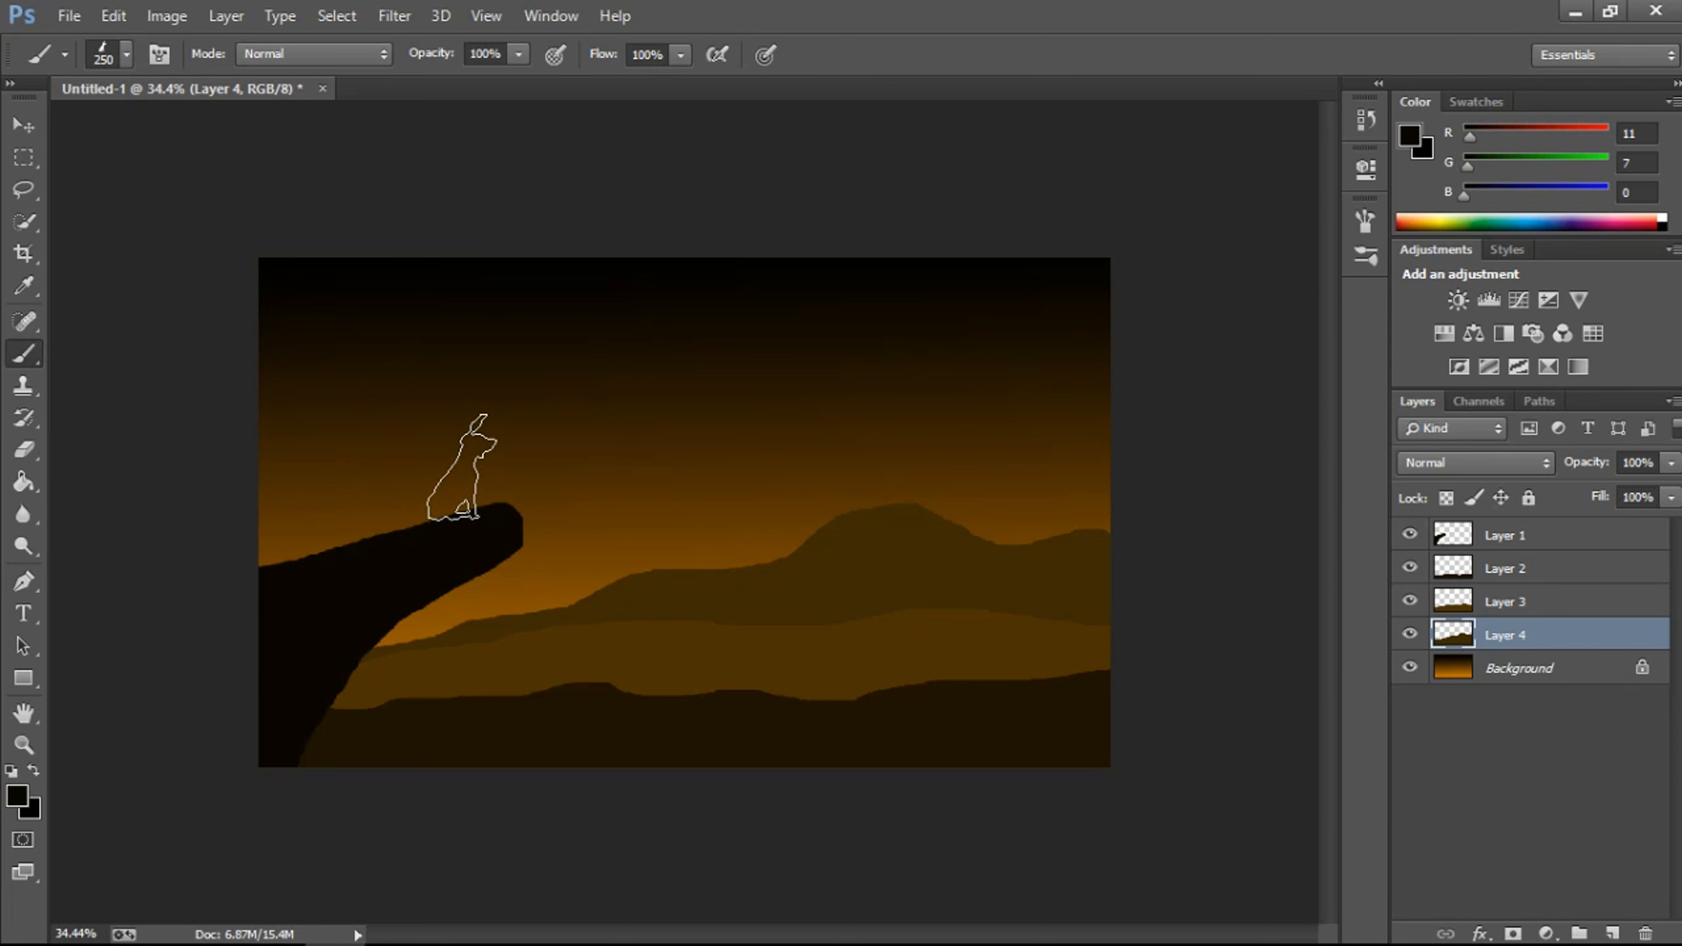
{"action": "left_click", "coordinate": [462, 468]}
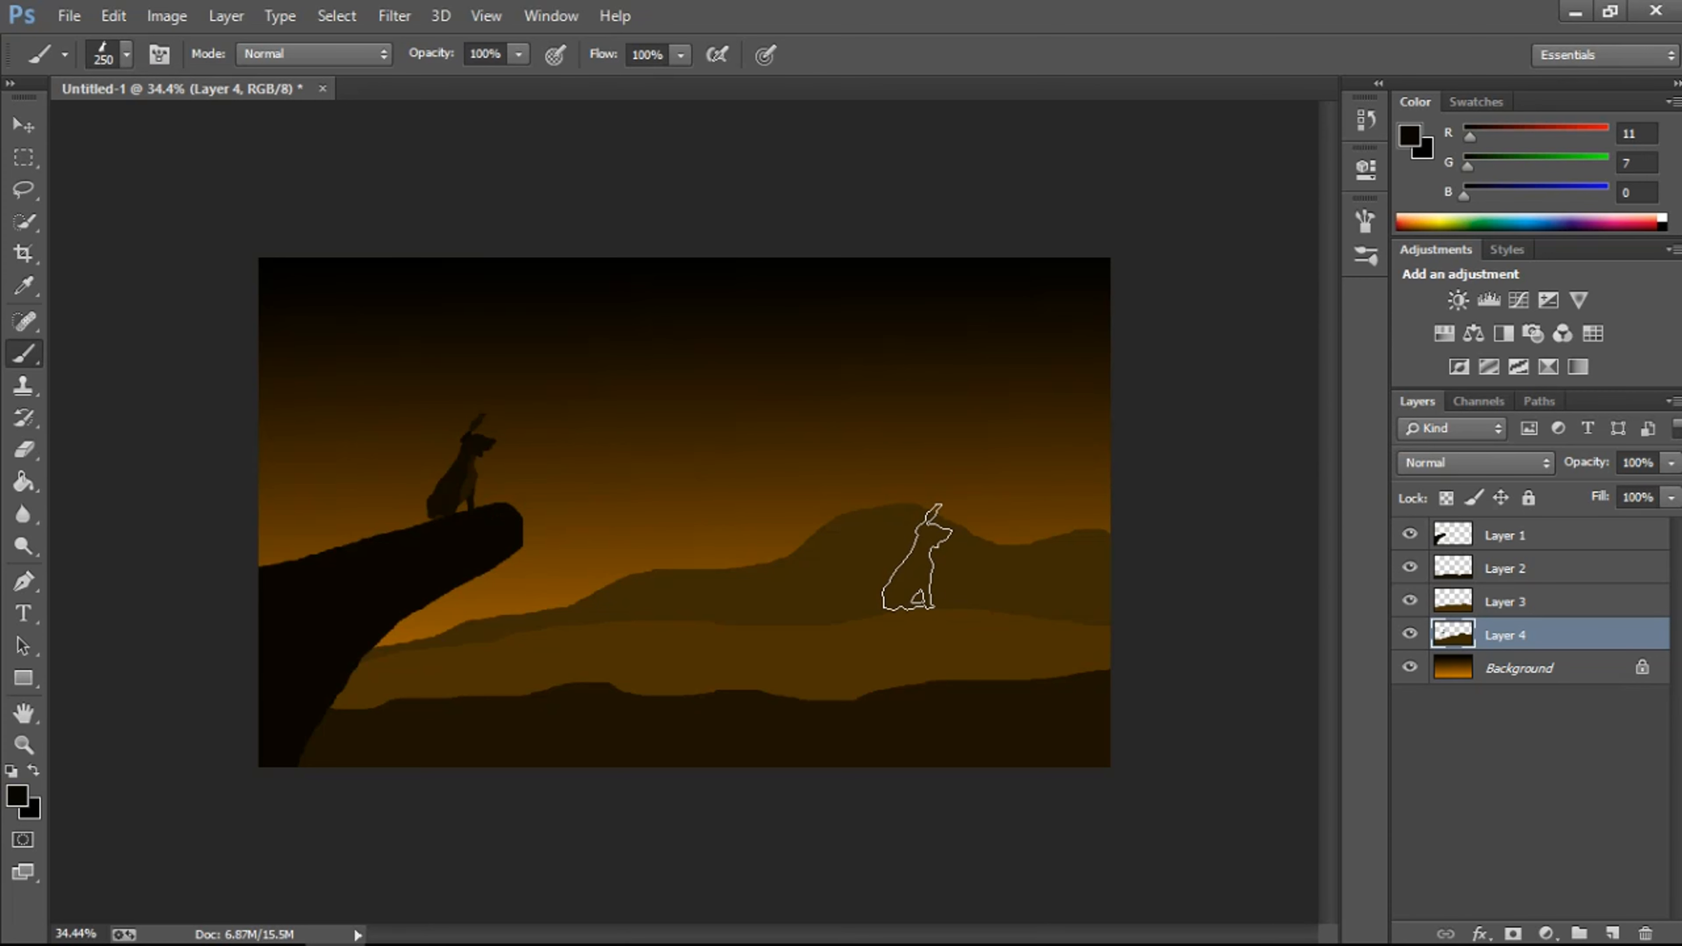
{"action": "key", "text": "ctrl+z"}
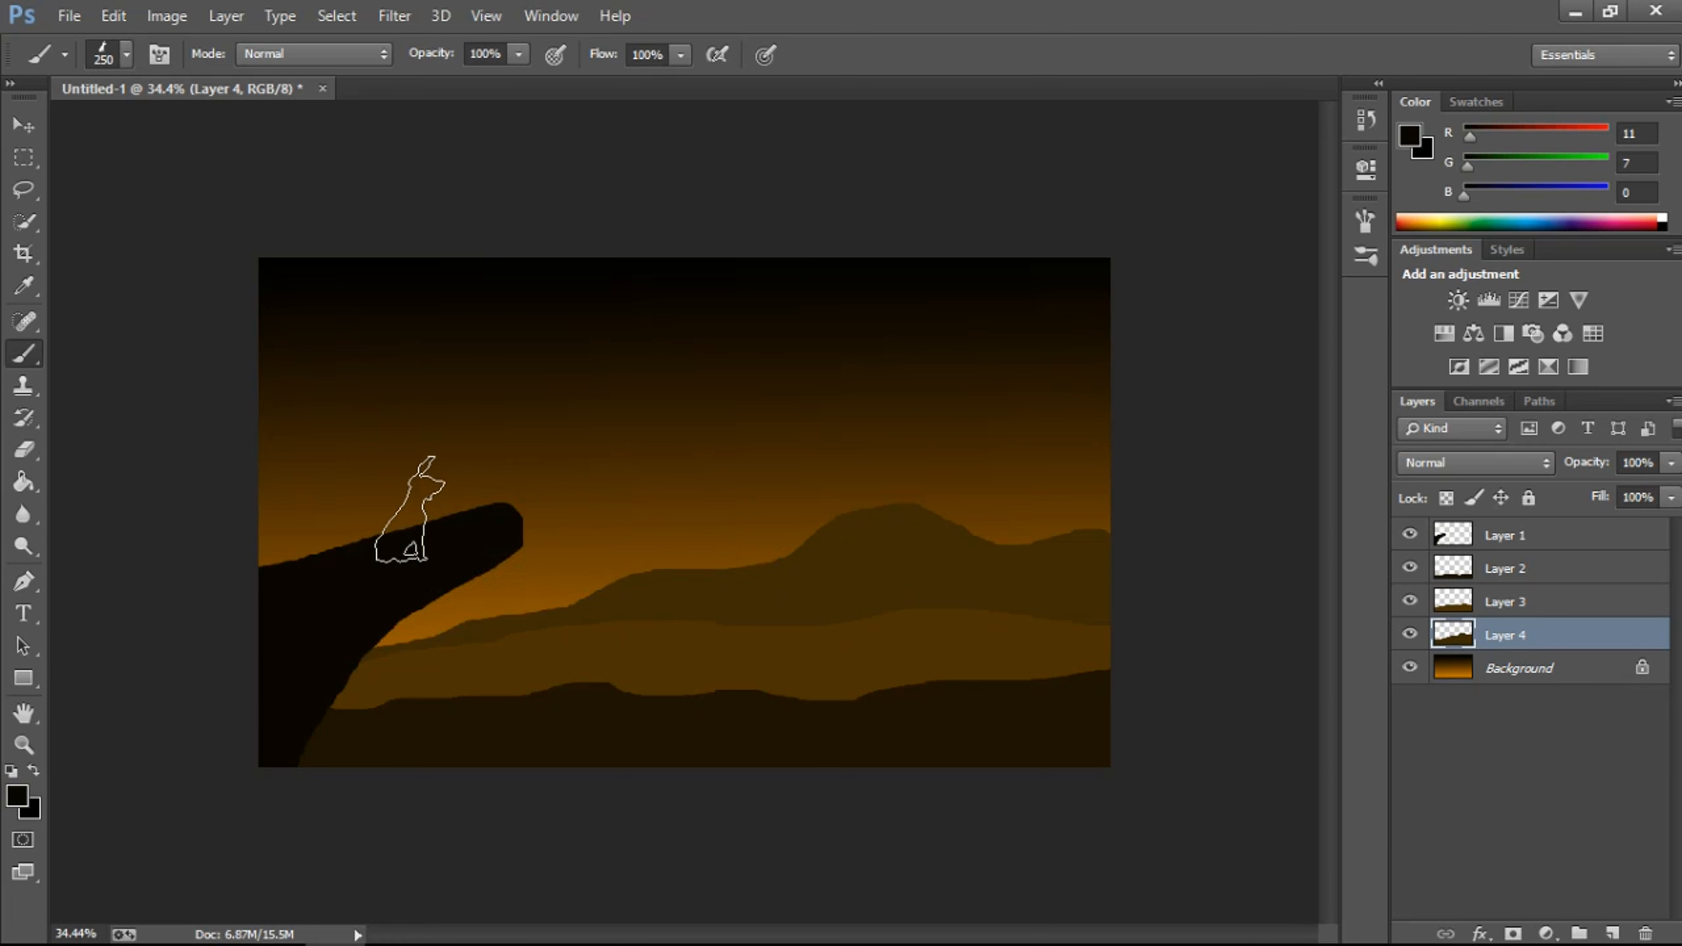
Step: Stamp the sitting dog at 200 px near the cliff's tip, undoing and repositioning it until it sits on the ledge
{"action": "key", "text": "bracketleft"}
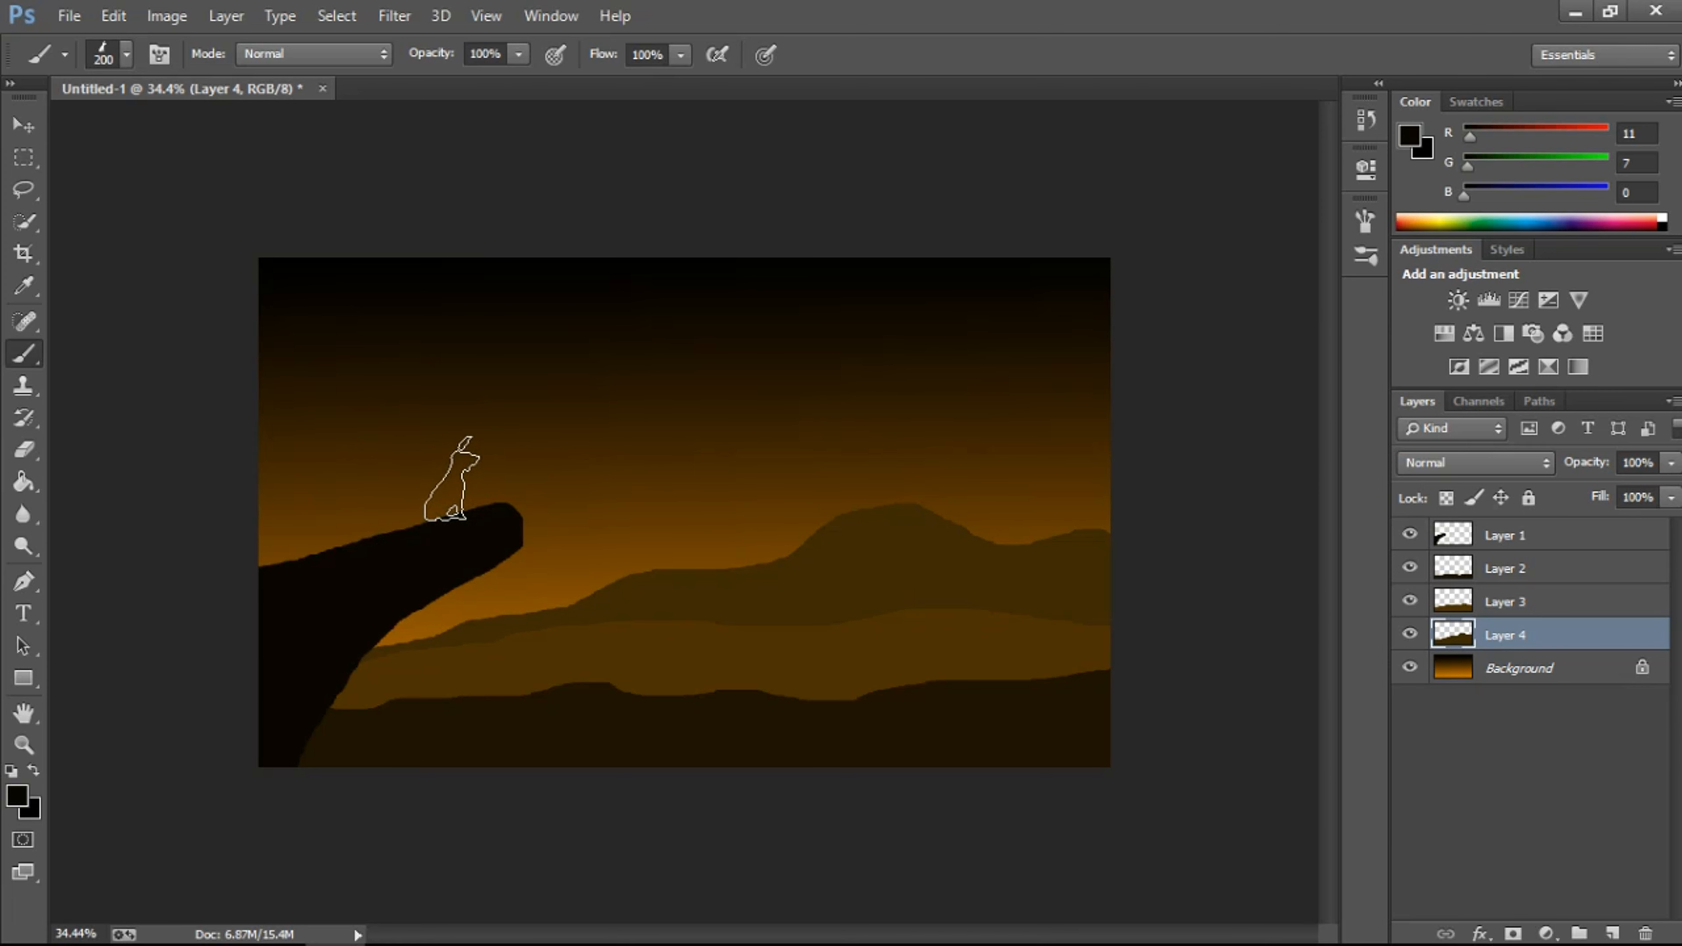
{"action": "left_click", "coordinate": [452, 478]}
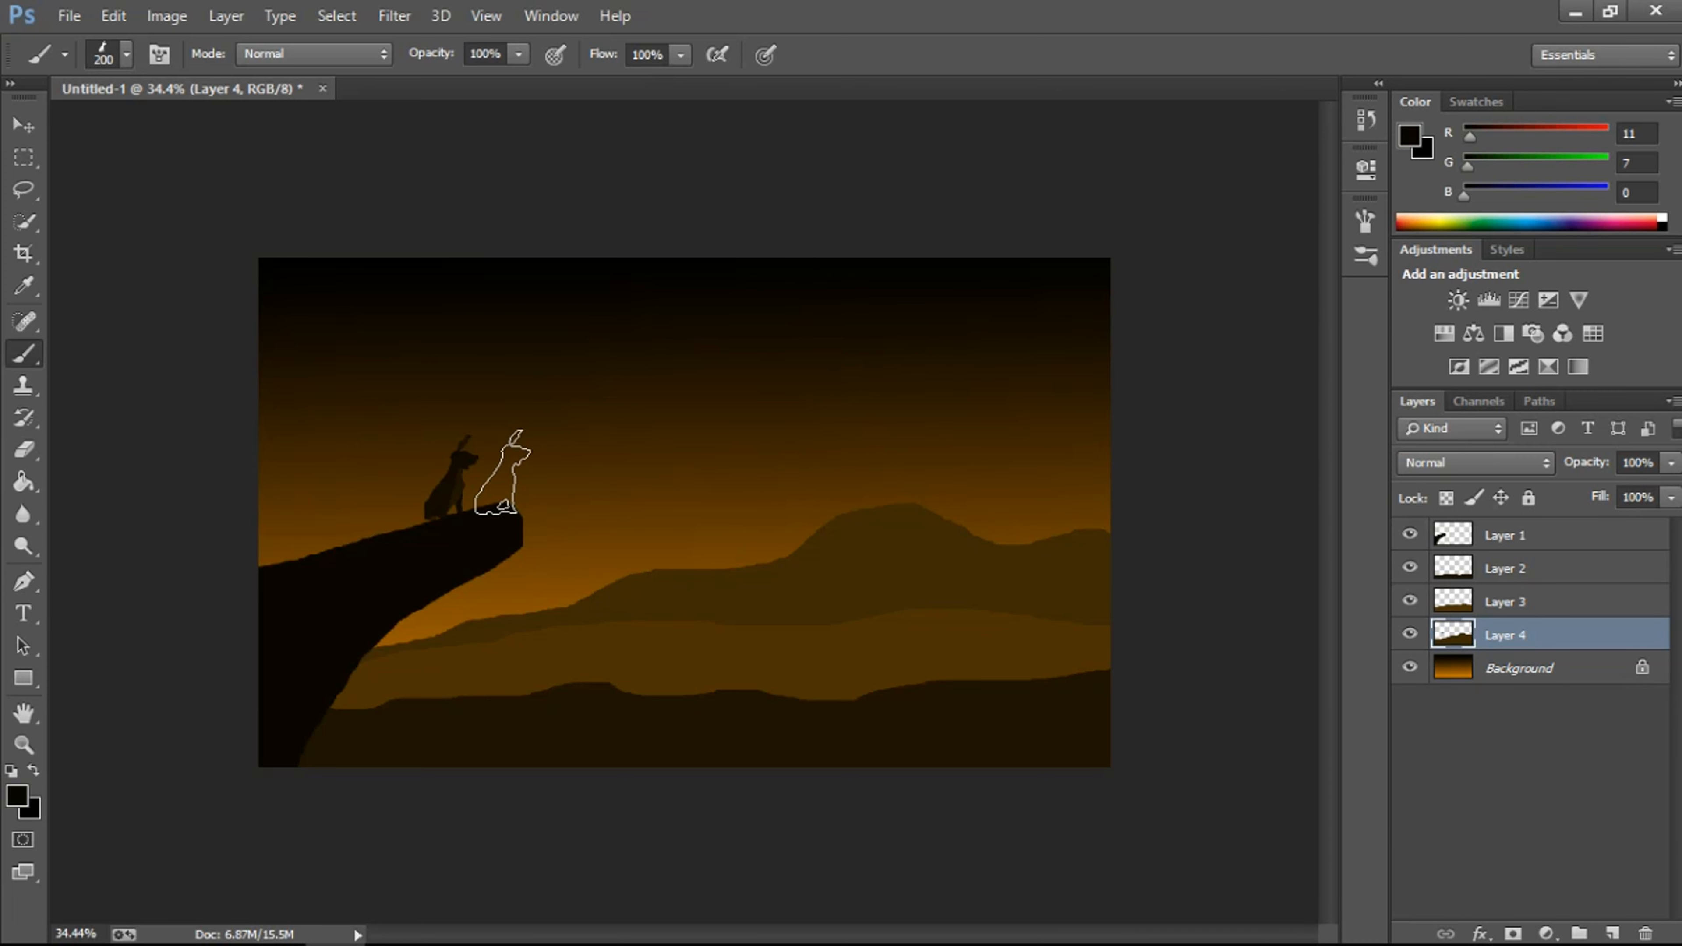
{"action": "key", "text": "ctrl+z"}
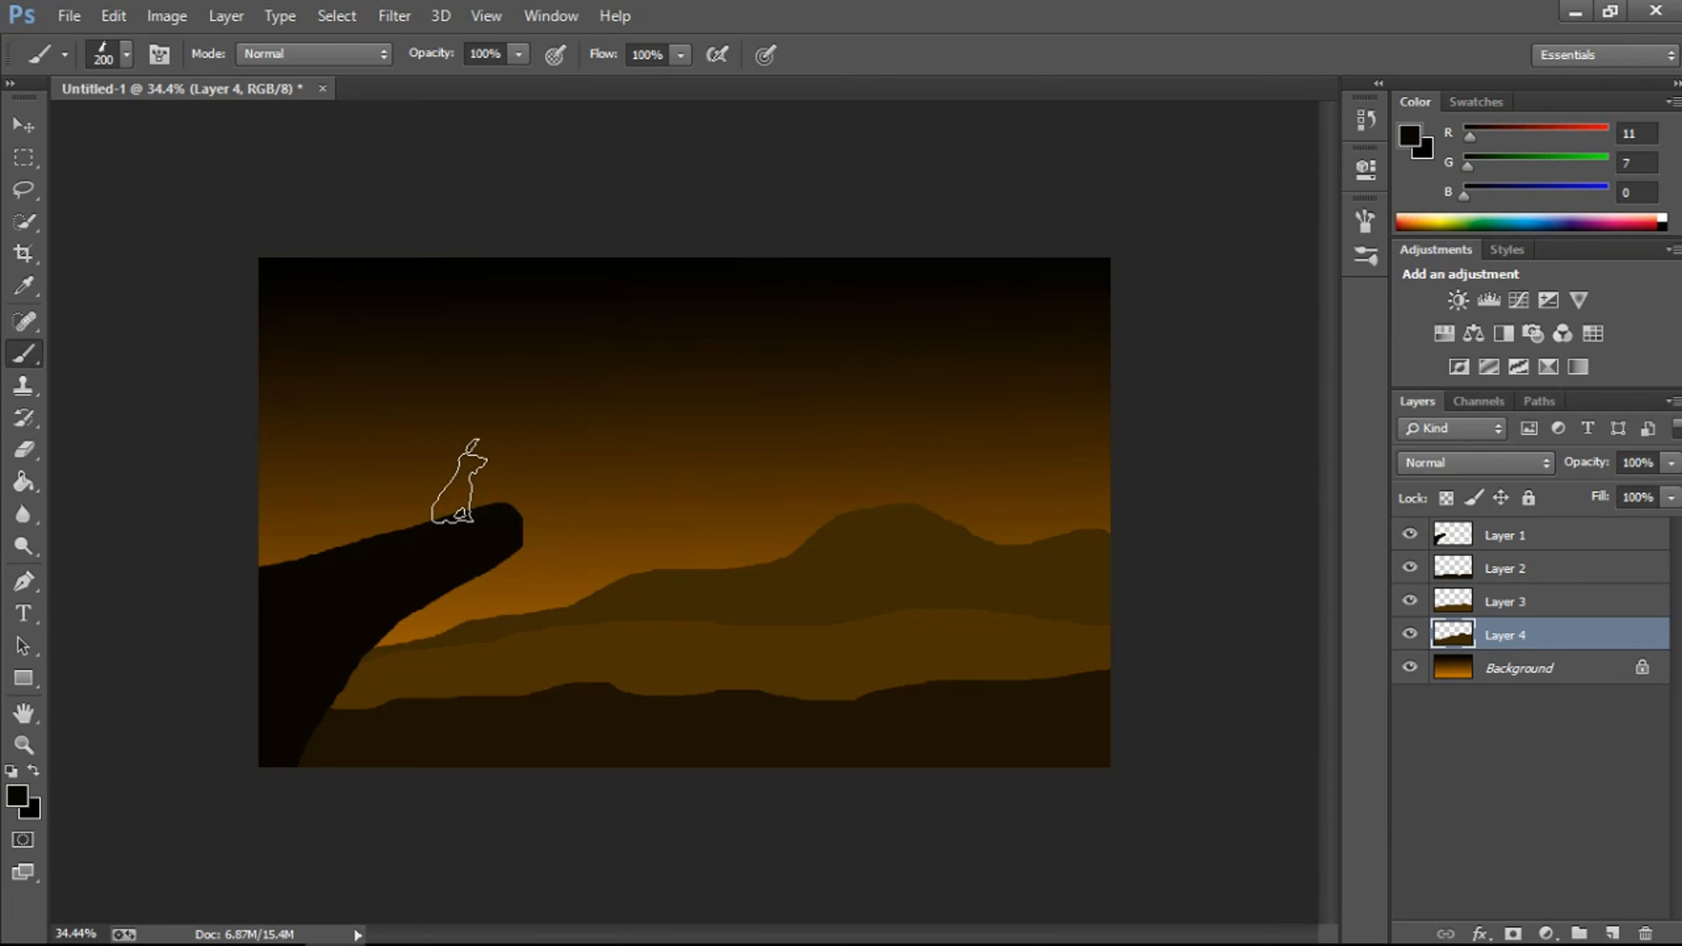
{"action": "left_click", "coordinate": [459, 481]}
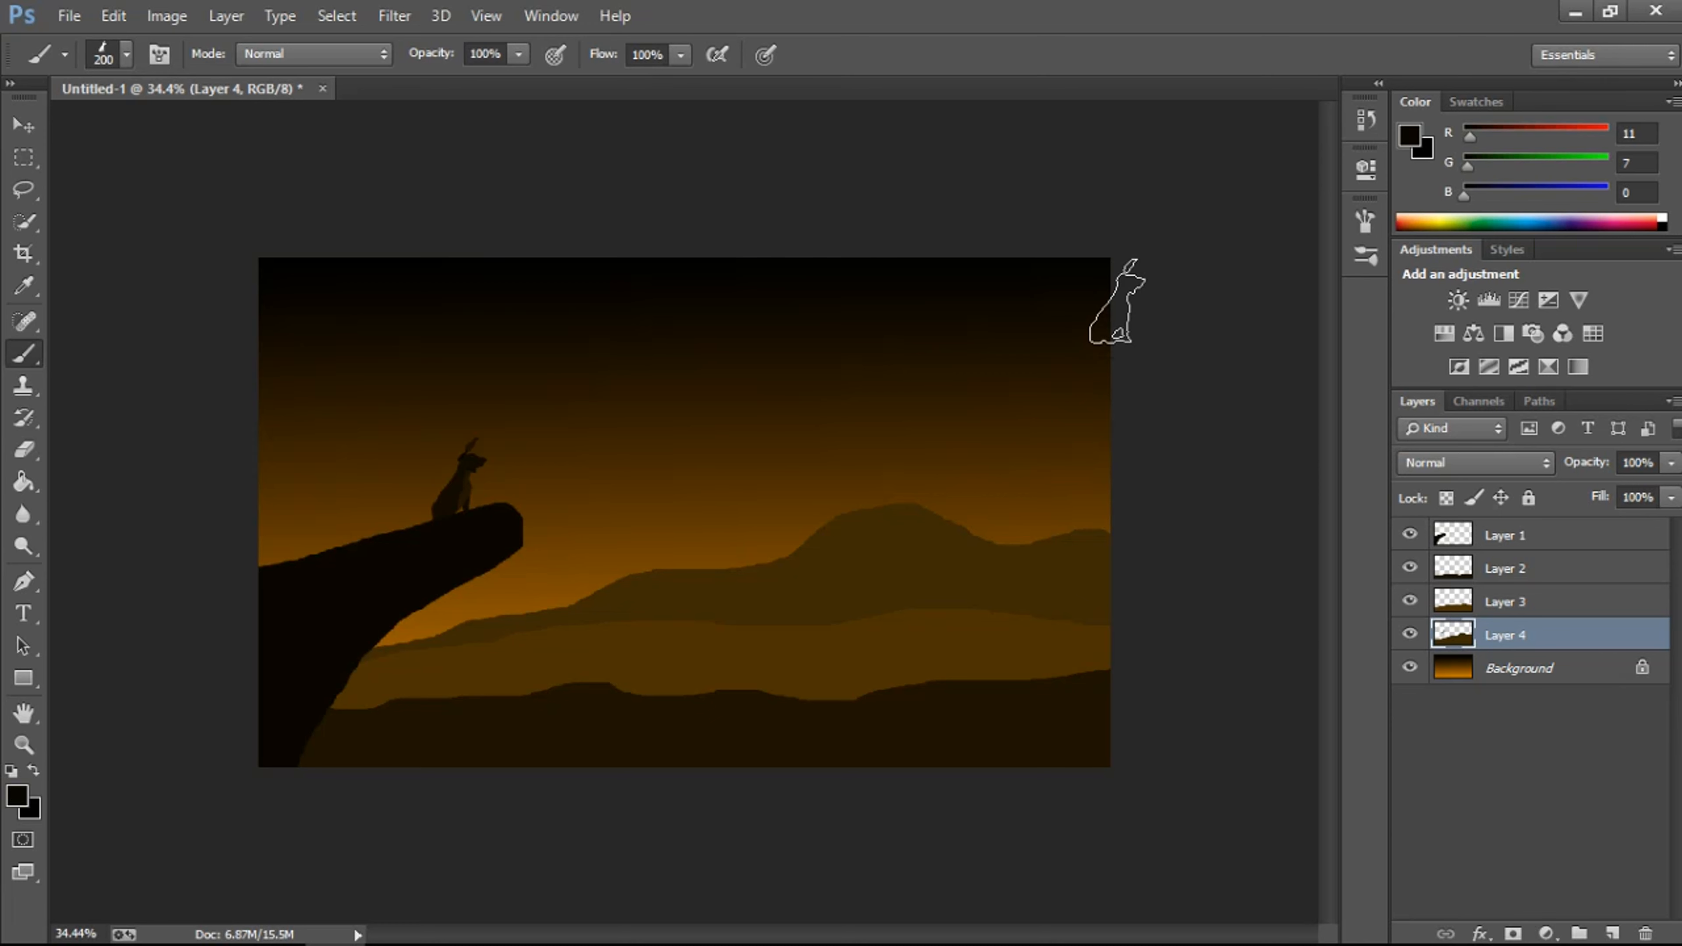
{"action": "key", "text": "ctrl+z"}
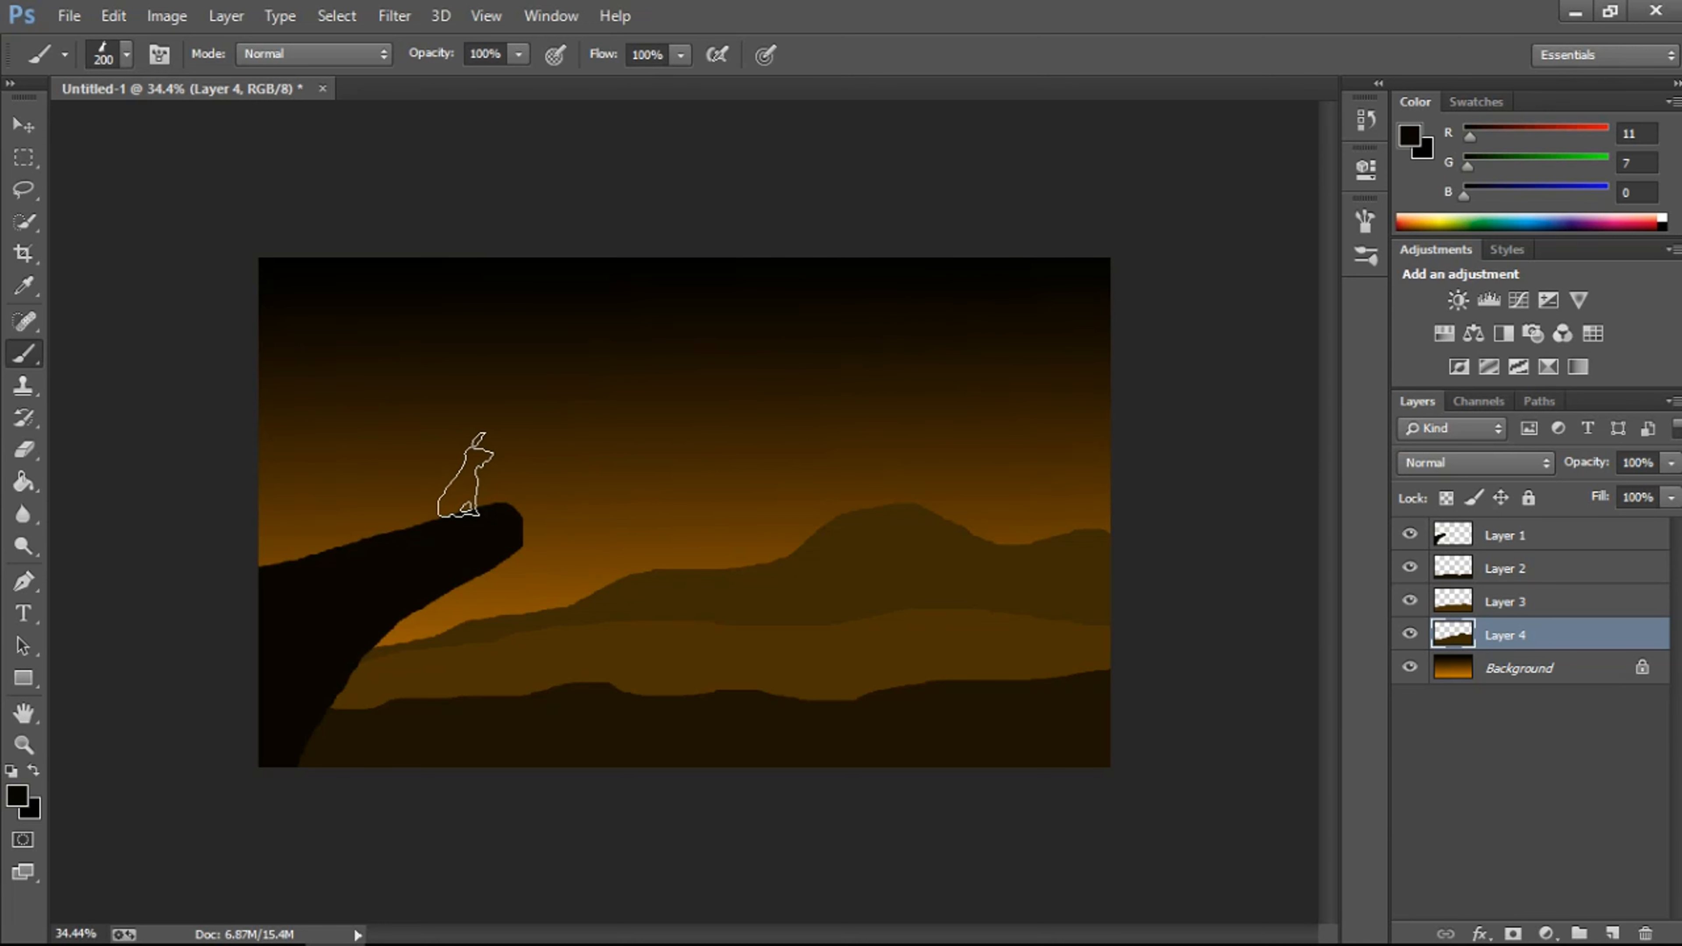
{"action": "left_click", "coordinate": [458, 478]}
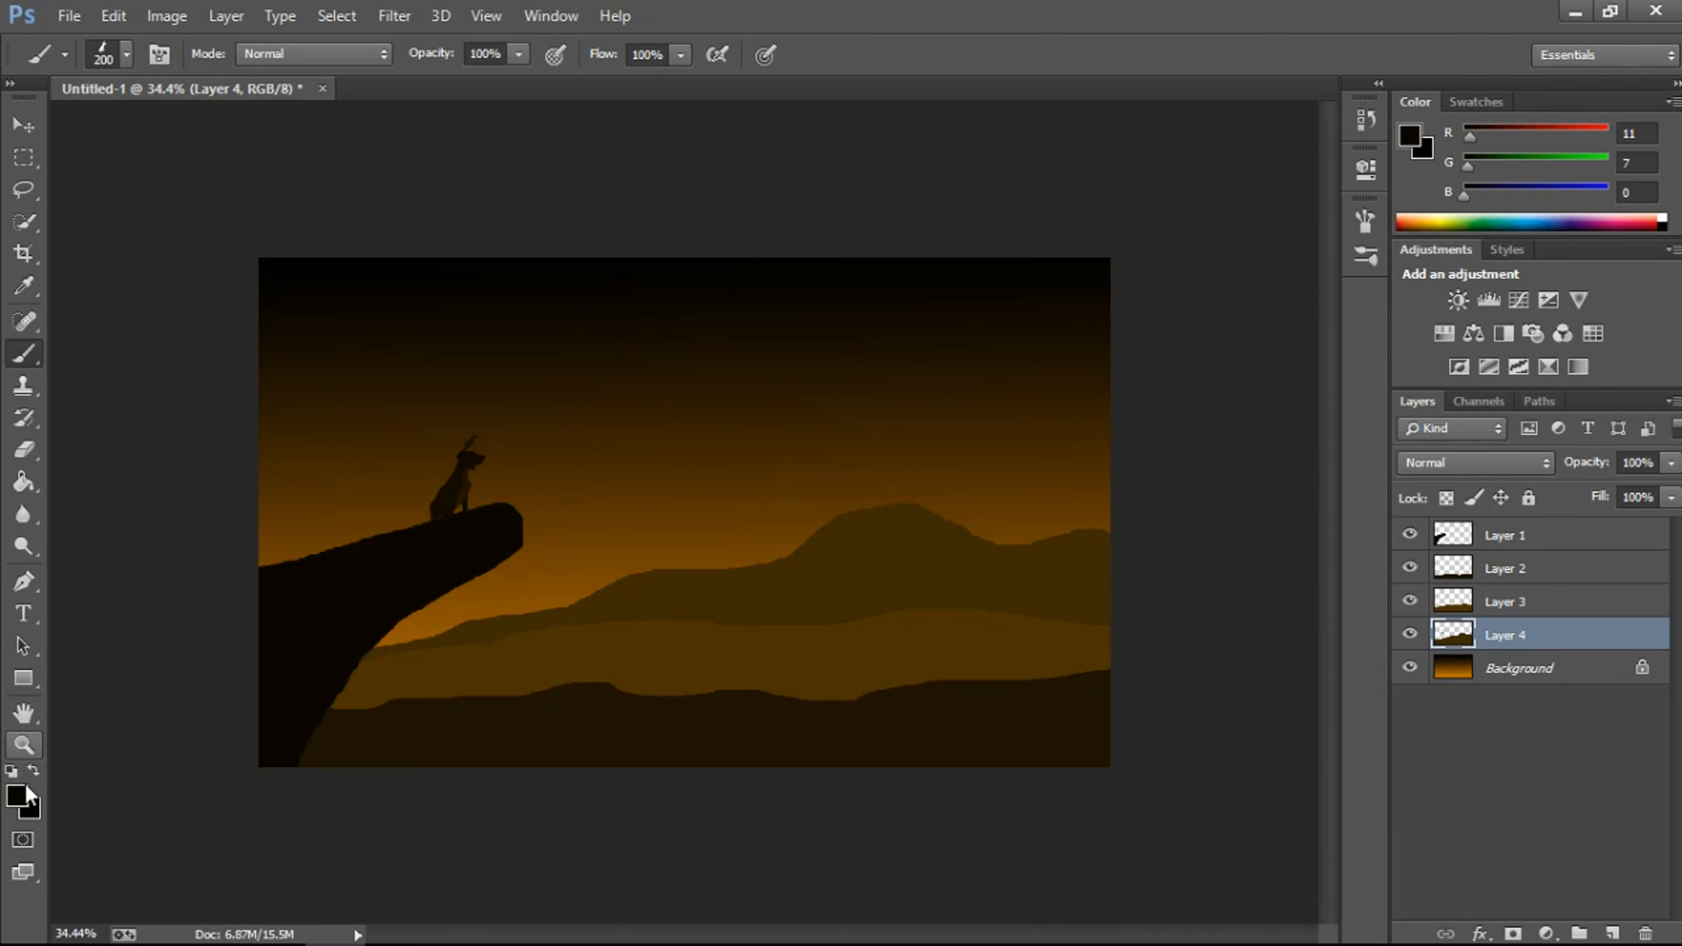
Step: Choose the 1144 px palm tree preset for the Brush tool
{"action": "left_click", "coordinate": [108, 51]}
{"action": "scroll", "coordinate": [246, 349], "scroll_direction": "up", "scroll_amount": 5}
{"action": "scroll", "coordinate": [246, 349], "scroll_direction": "up", "scroll_amount": 2}
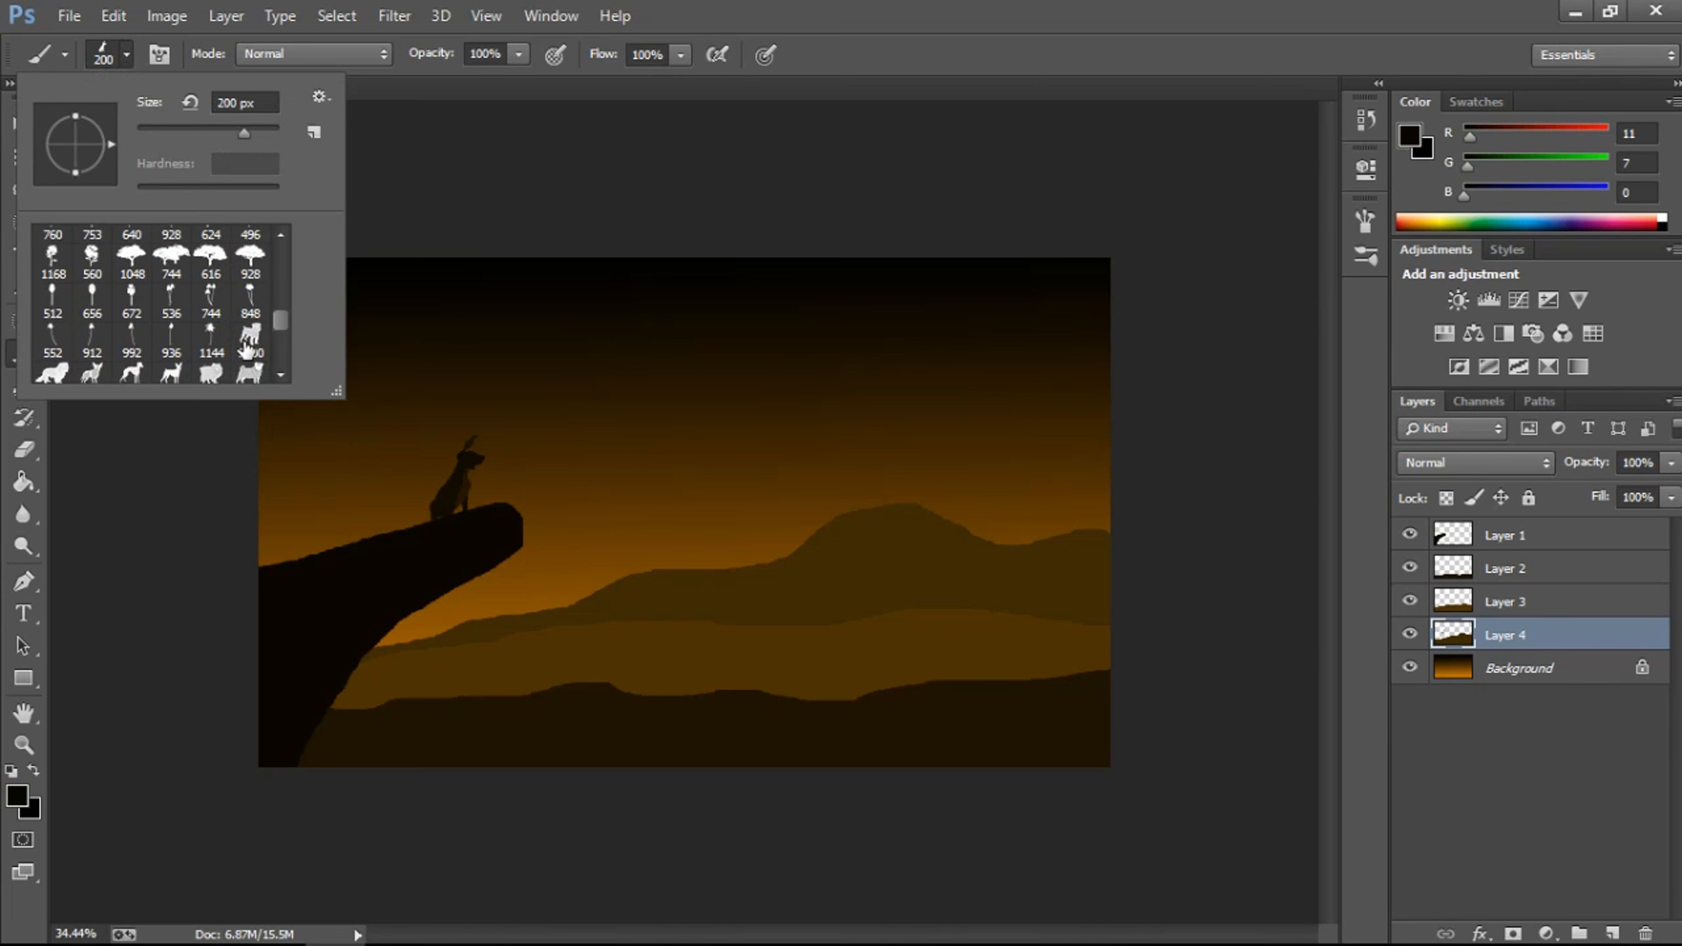
{"action": "left_click", "coordinate": [219, 358]}
{"action": "key", "text": "Return"}
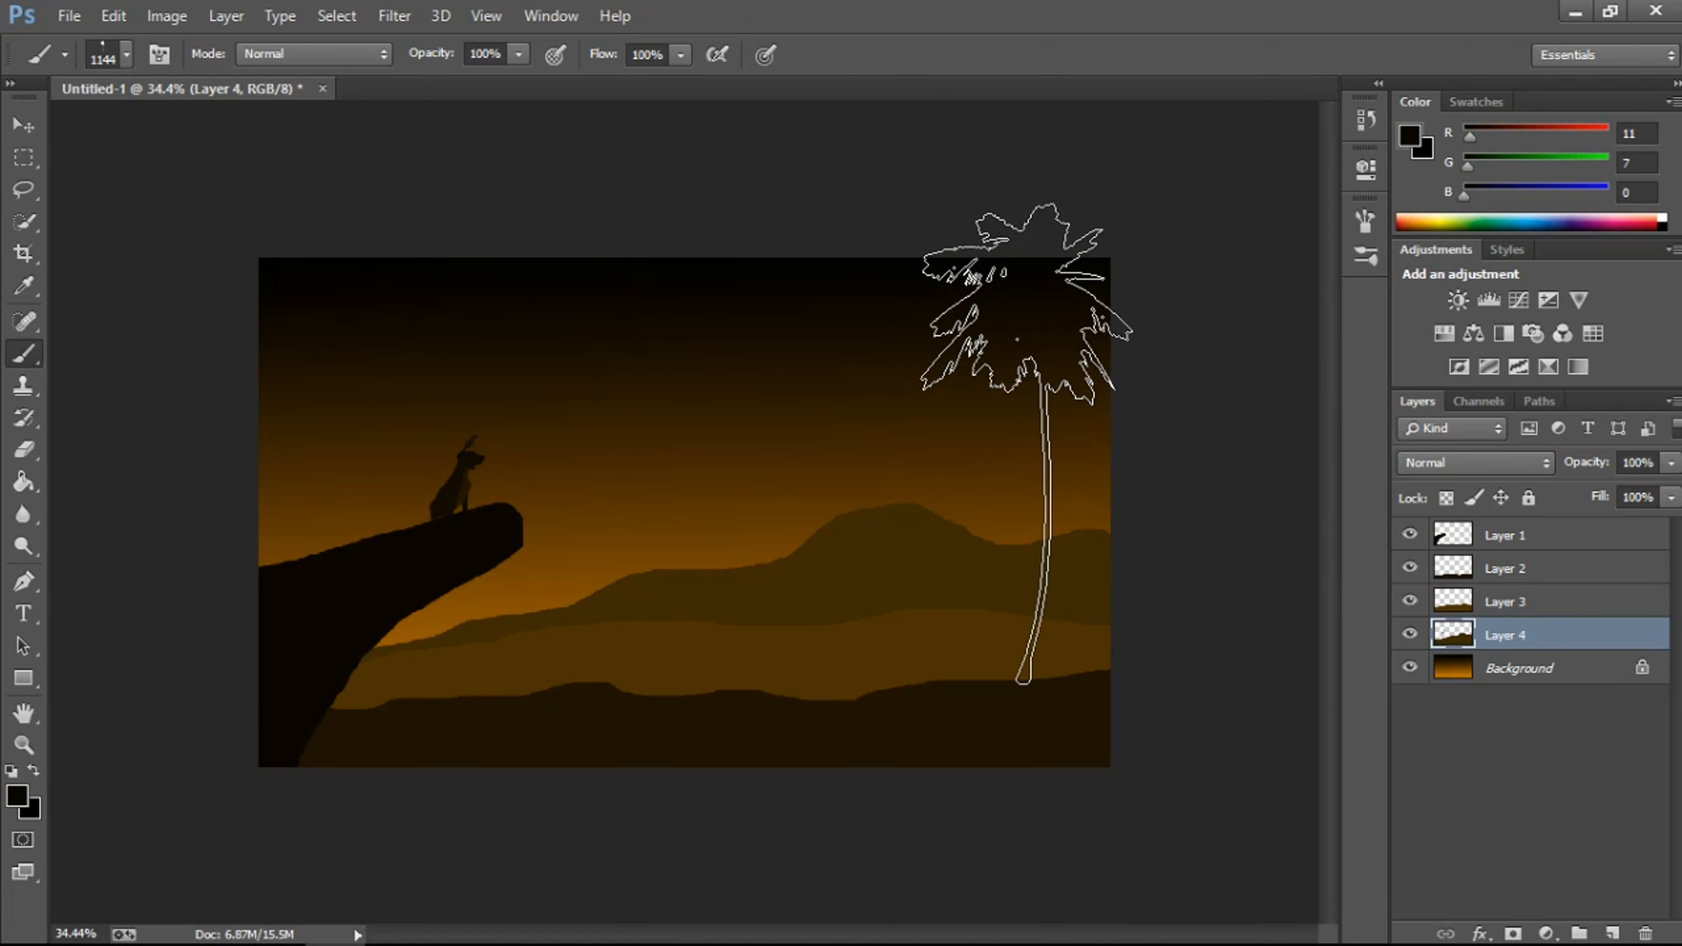
Step: Try stamping the palm tree over the right-hand hills on Layer 4, undo it, and make the Background layer active
{"action": "left_click", "coordinate": [999, 480]}
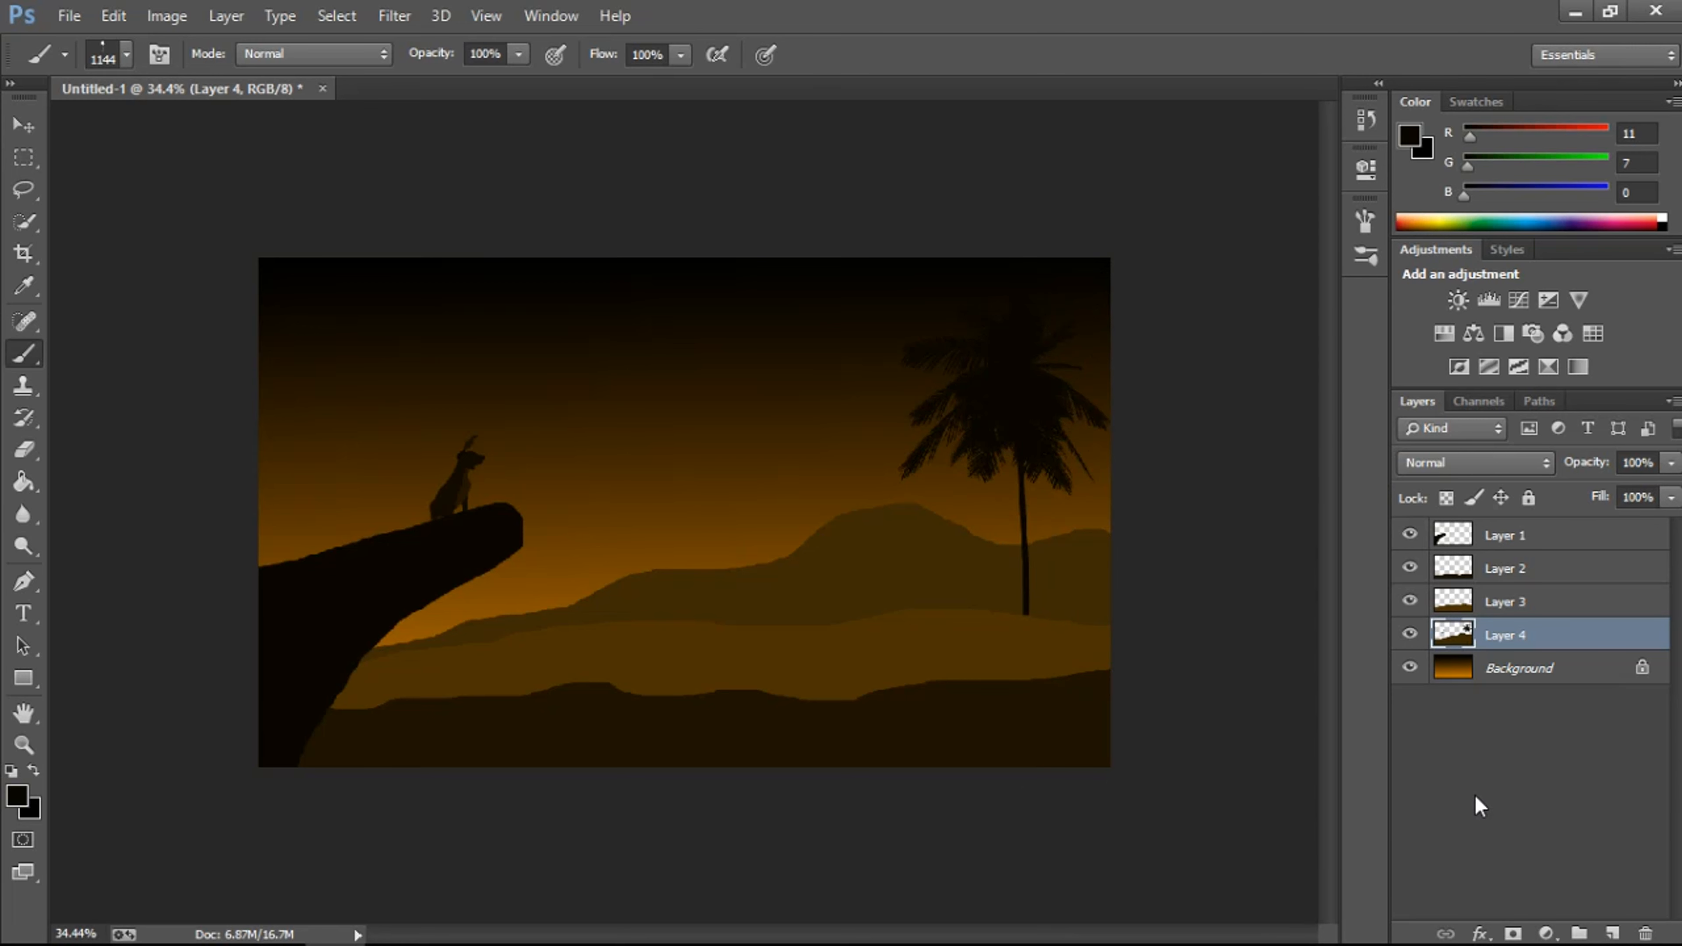
{"action": "key", "text": "ctrl+z"}
{"action": "left_click", "coordinate": [1522, 667]}
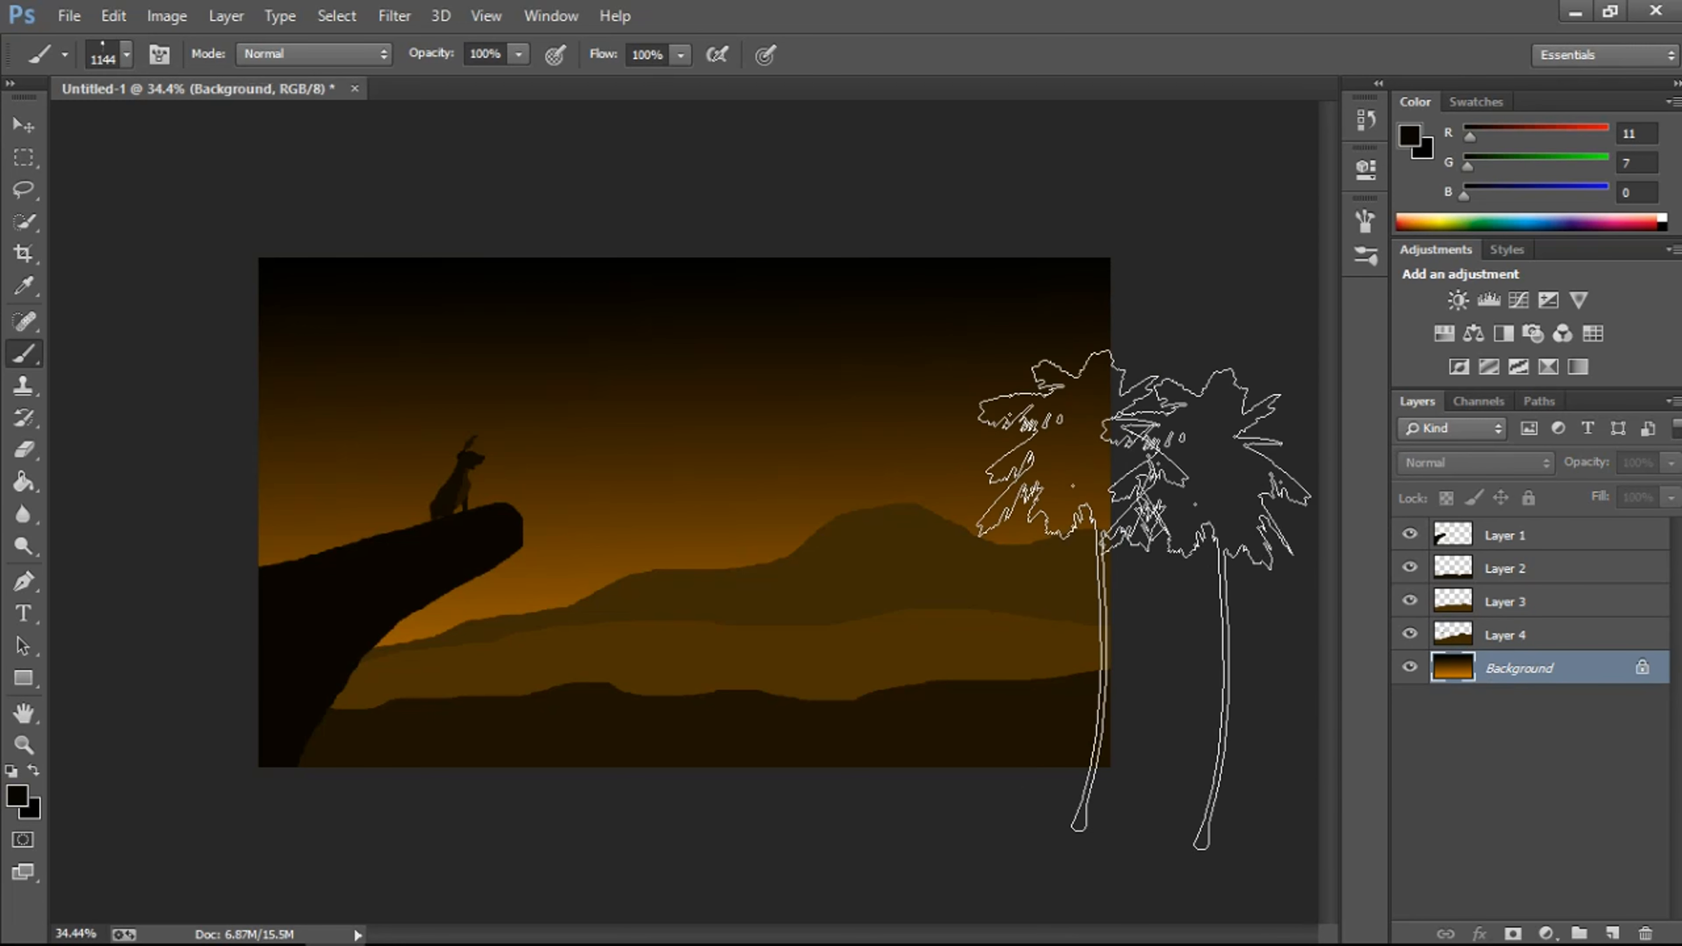
Step: Stamp the twin palm silhouette at 175 px on Layer 3, at the right end of the dark foreground hill
{"action": "key", "text": "bracketleft"}
{"action": "key", "text": "bracketleft"}
{"action": "key", "text": "bracketleft"}
{"action": "key", "text": "bracketleft"}
{"action": "key", "text": "bracketleft"}
{"action": "key", "text": "bracketleft"}
{"action": "key", "text": "bracketleft"}
{"action": "key", "text": "bracketleft"}
{"action": "key", "text": "bracketleft"}
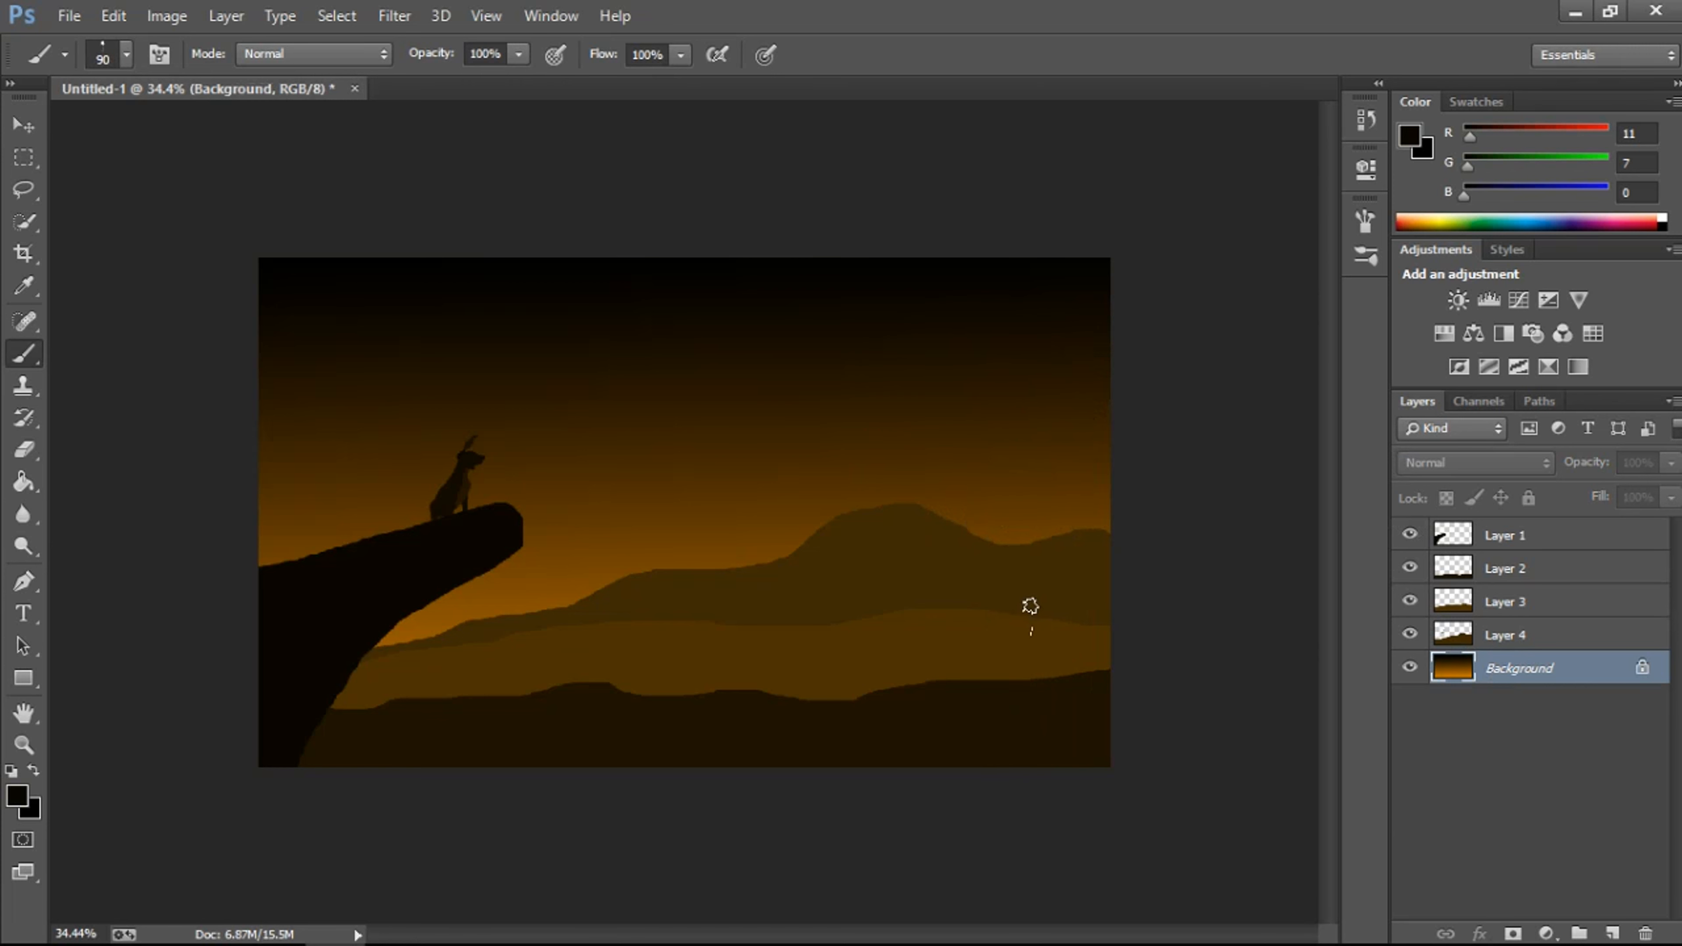
{"action": "key", "text": "bracketright"}
{"action": "left_click", "coordinate": [1448, 640]}
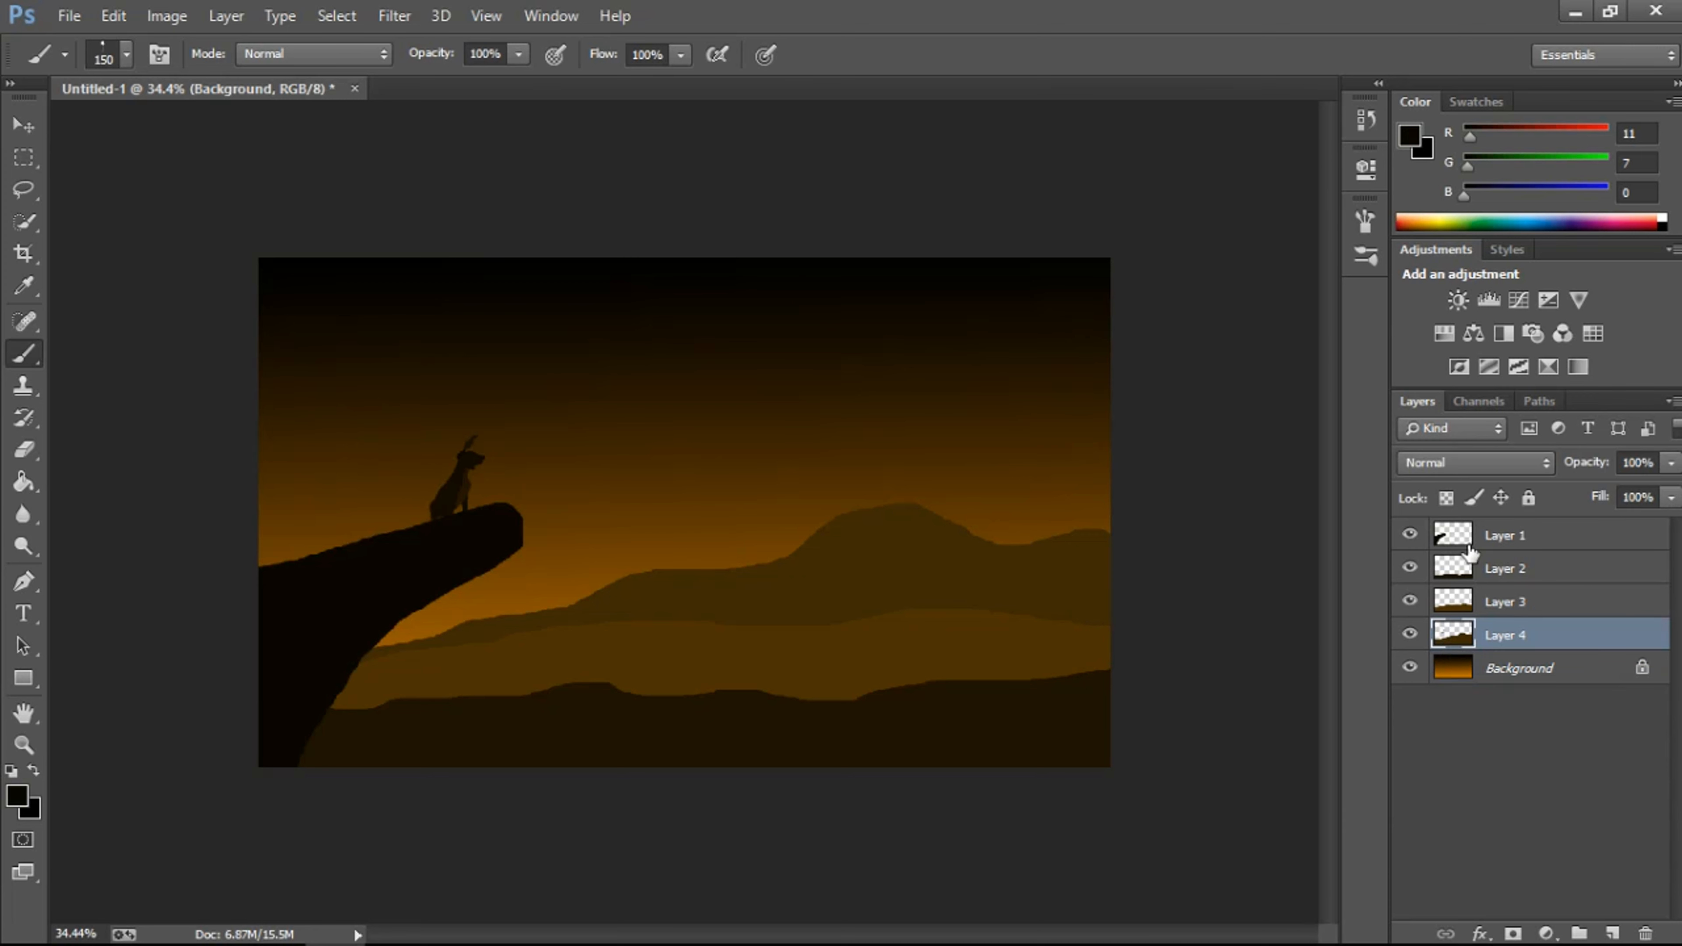
{"action": "left_click", "coordinate": [1490, 571]}
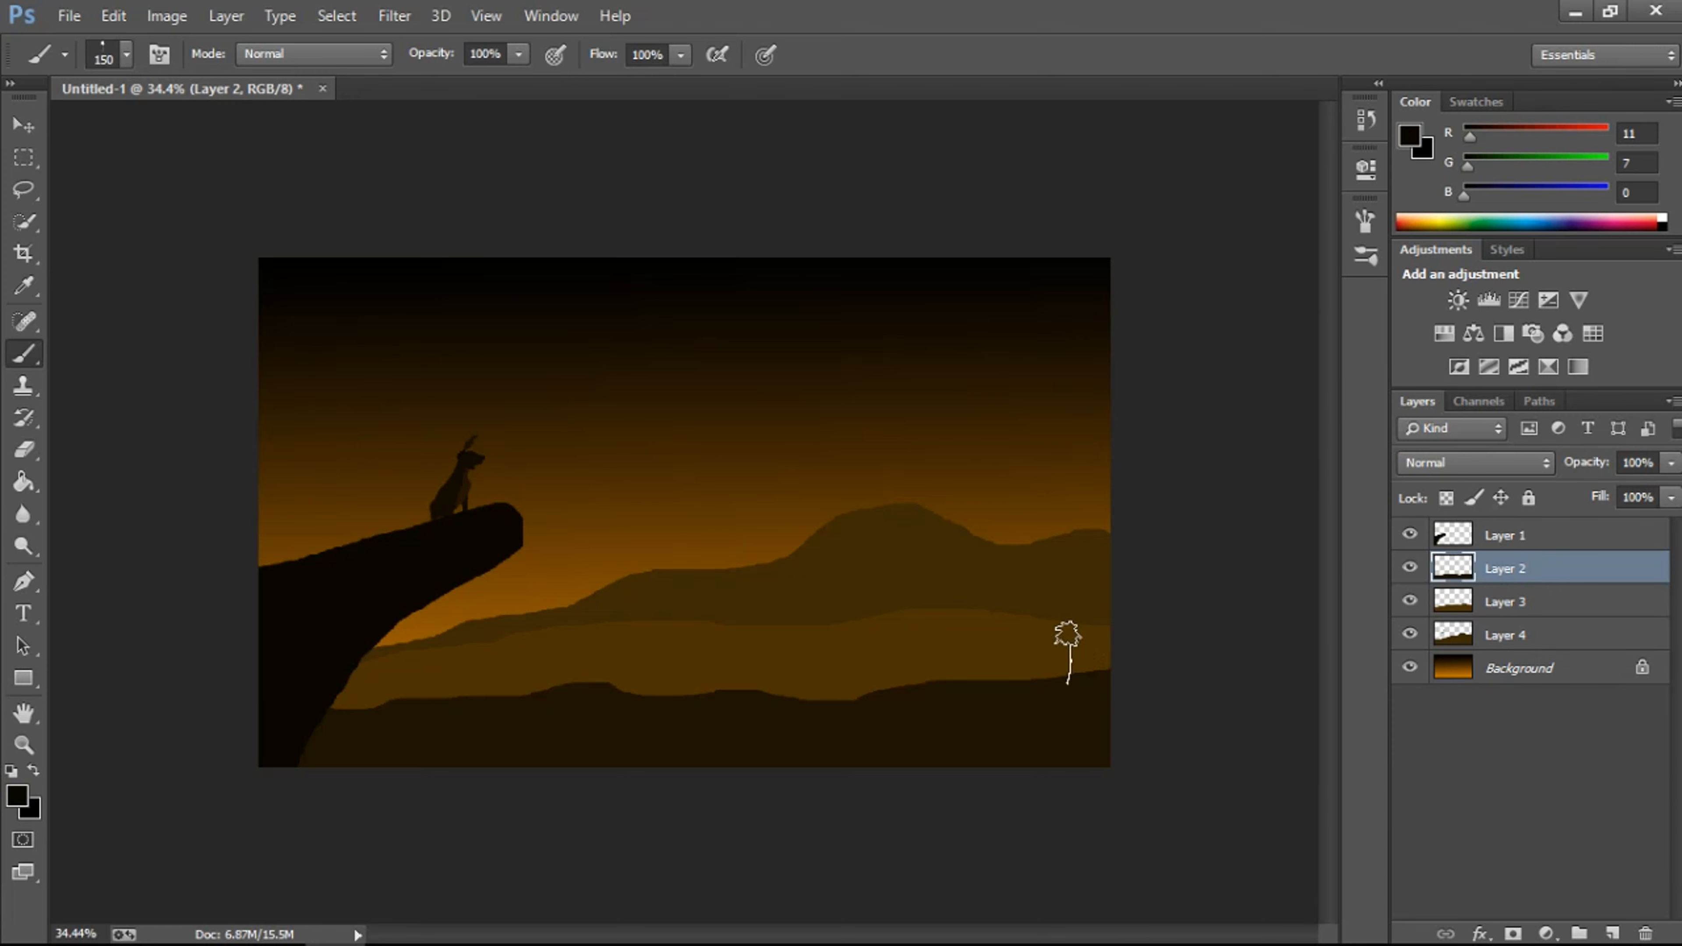
{"action": "left_click", "coordinate": [1457, 635]}
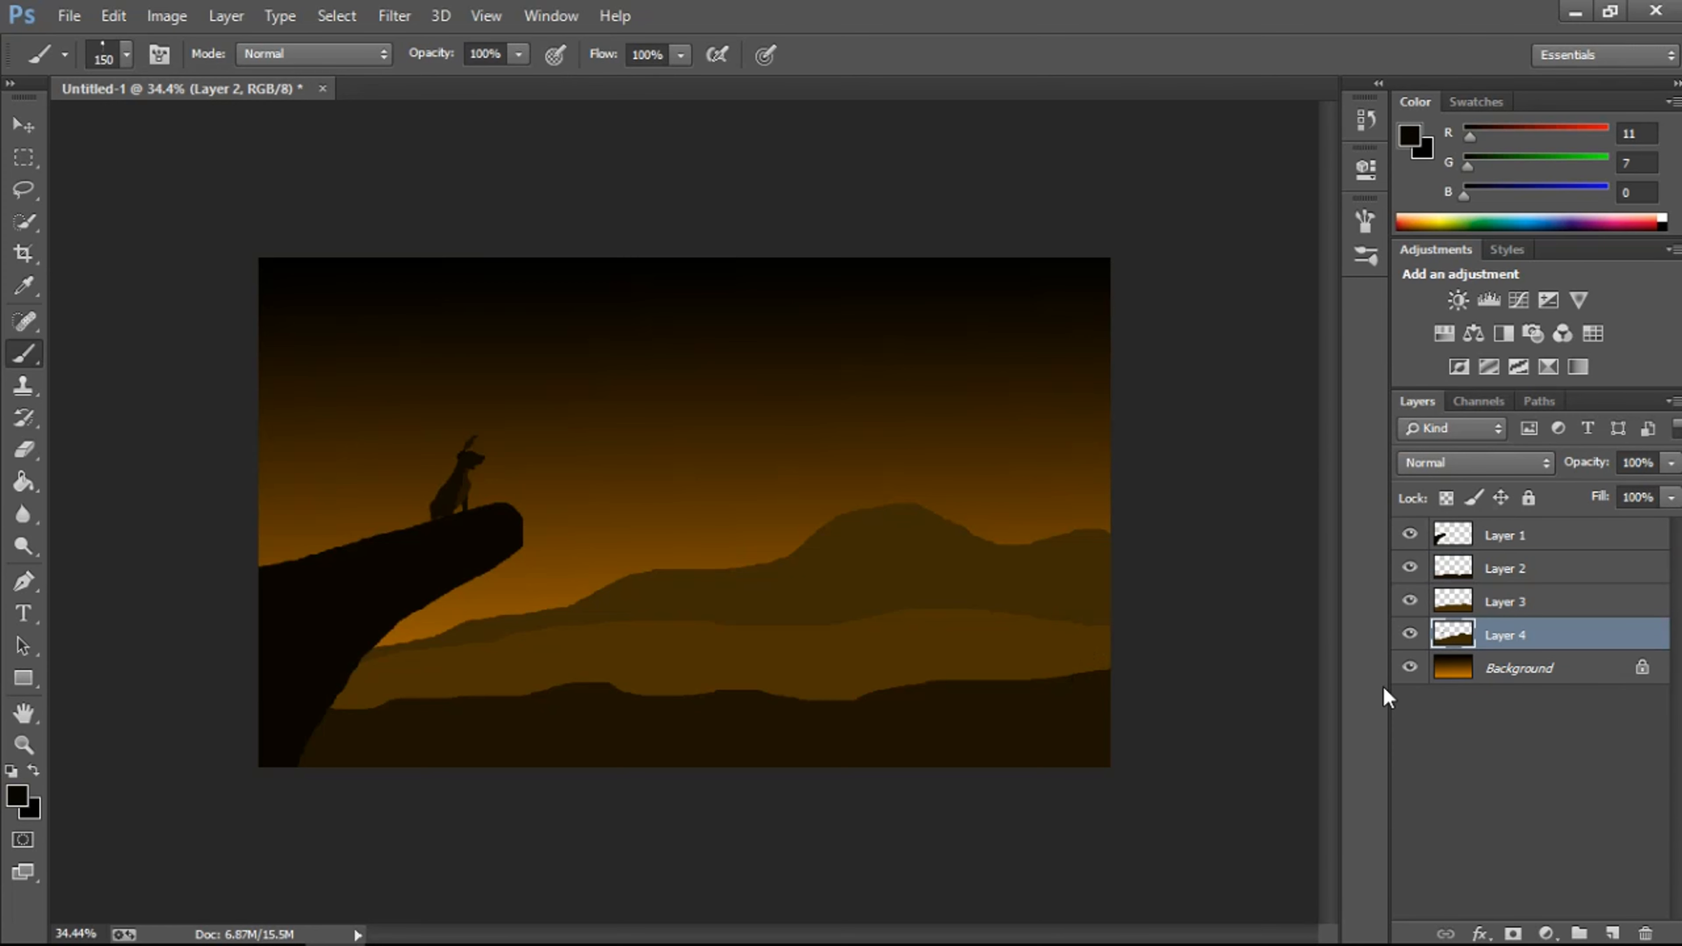
{"action": "left_click", "coordinate": [1493, 606]}
{"action": "key", "text": "bracketright"}
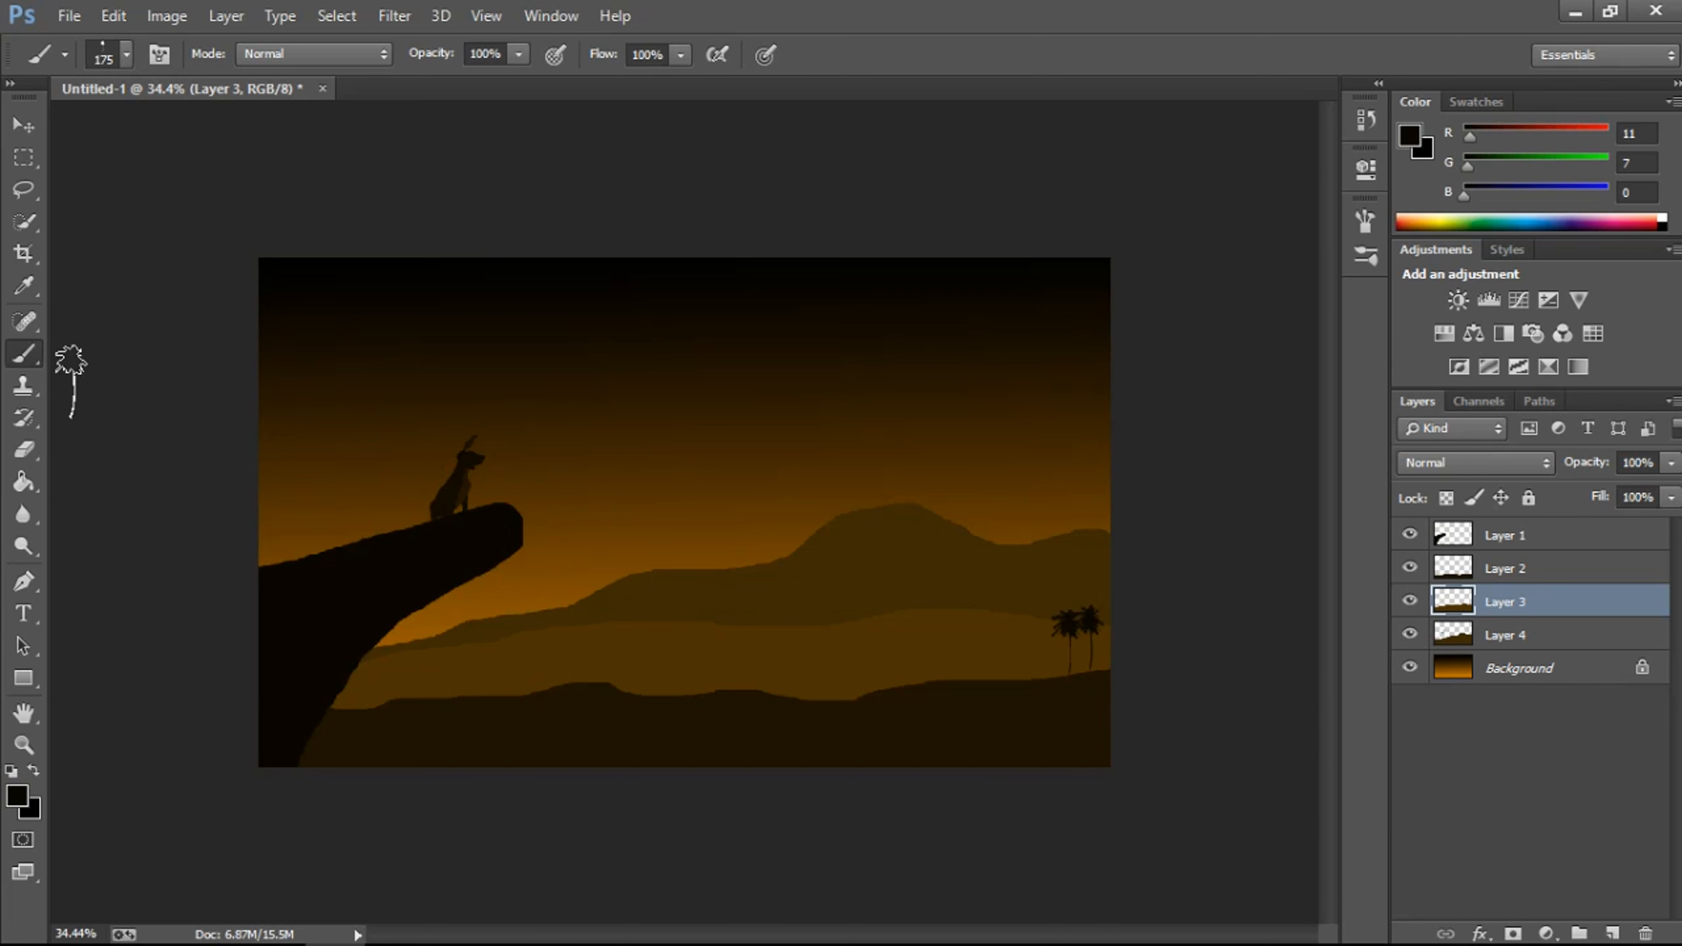
Step: Choose the 848 px crossed-trunk palm preset and stamp it at 200 px on Layer 3, on the foreground hill just right of the cliff
{"action": "left_click", "coordinate": [106, 57]}
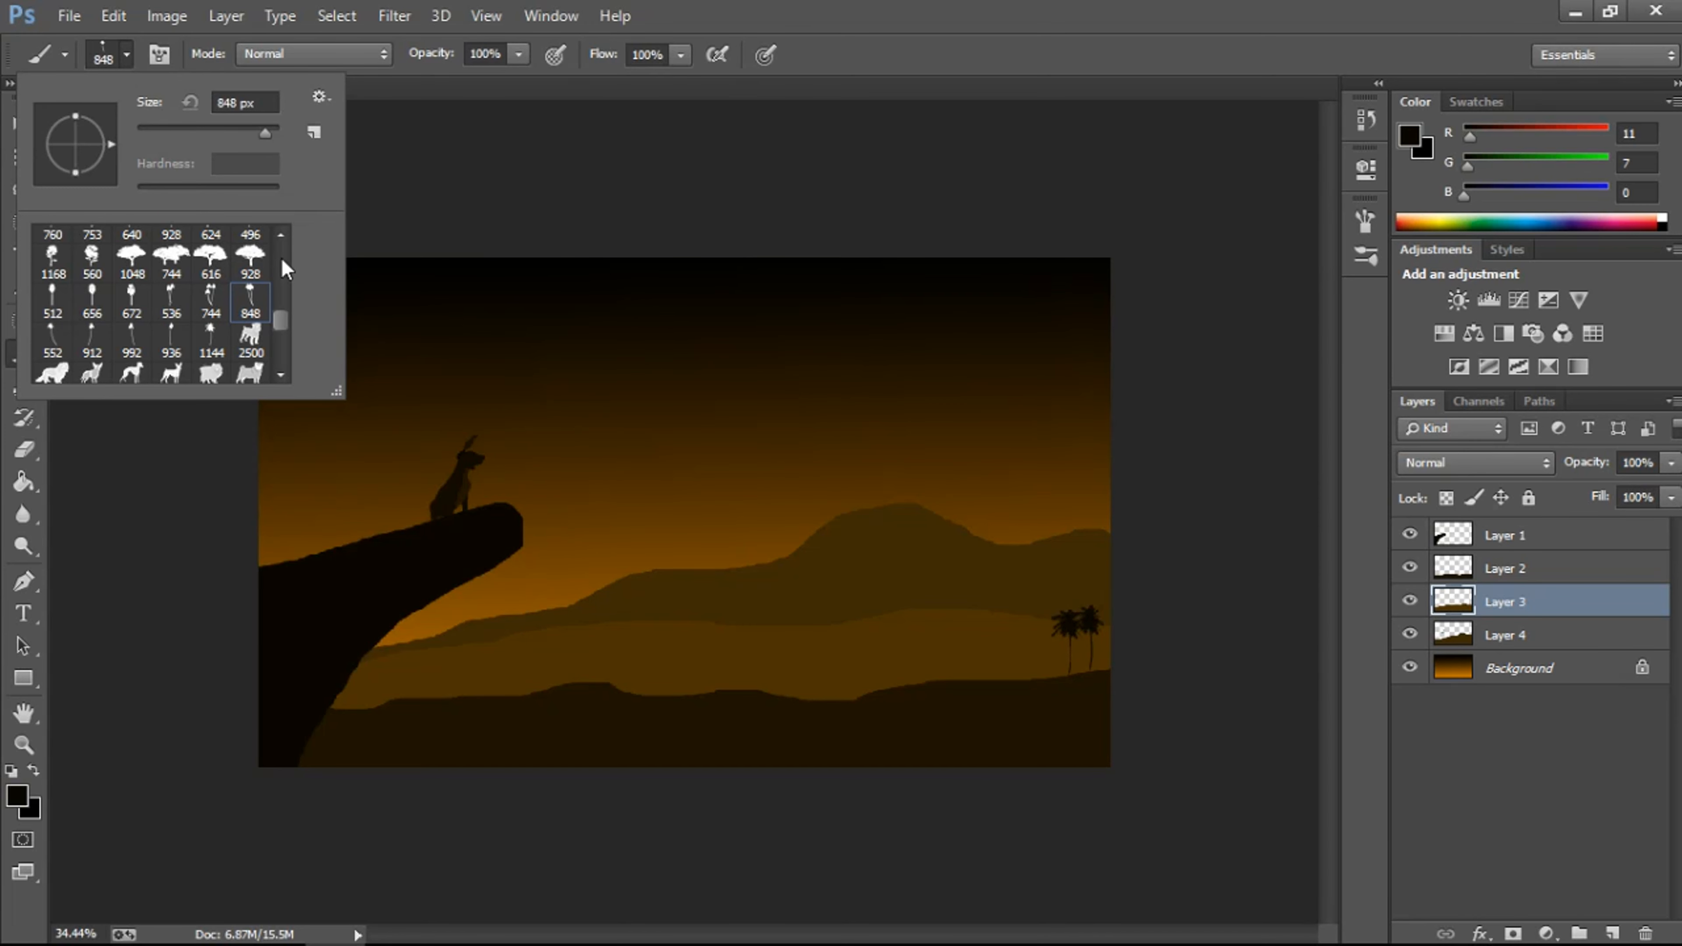
{"action": "left_click", "coordinate": [710, 12]}
{"action": "key", "text": "bracketleft"}
{"action": "key", "text": "bracketleft"}
{"action": "key", "text": "bracketleft"}
{"action": "key", "text": "bracketleft"}
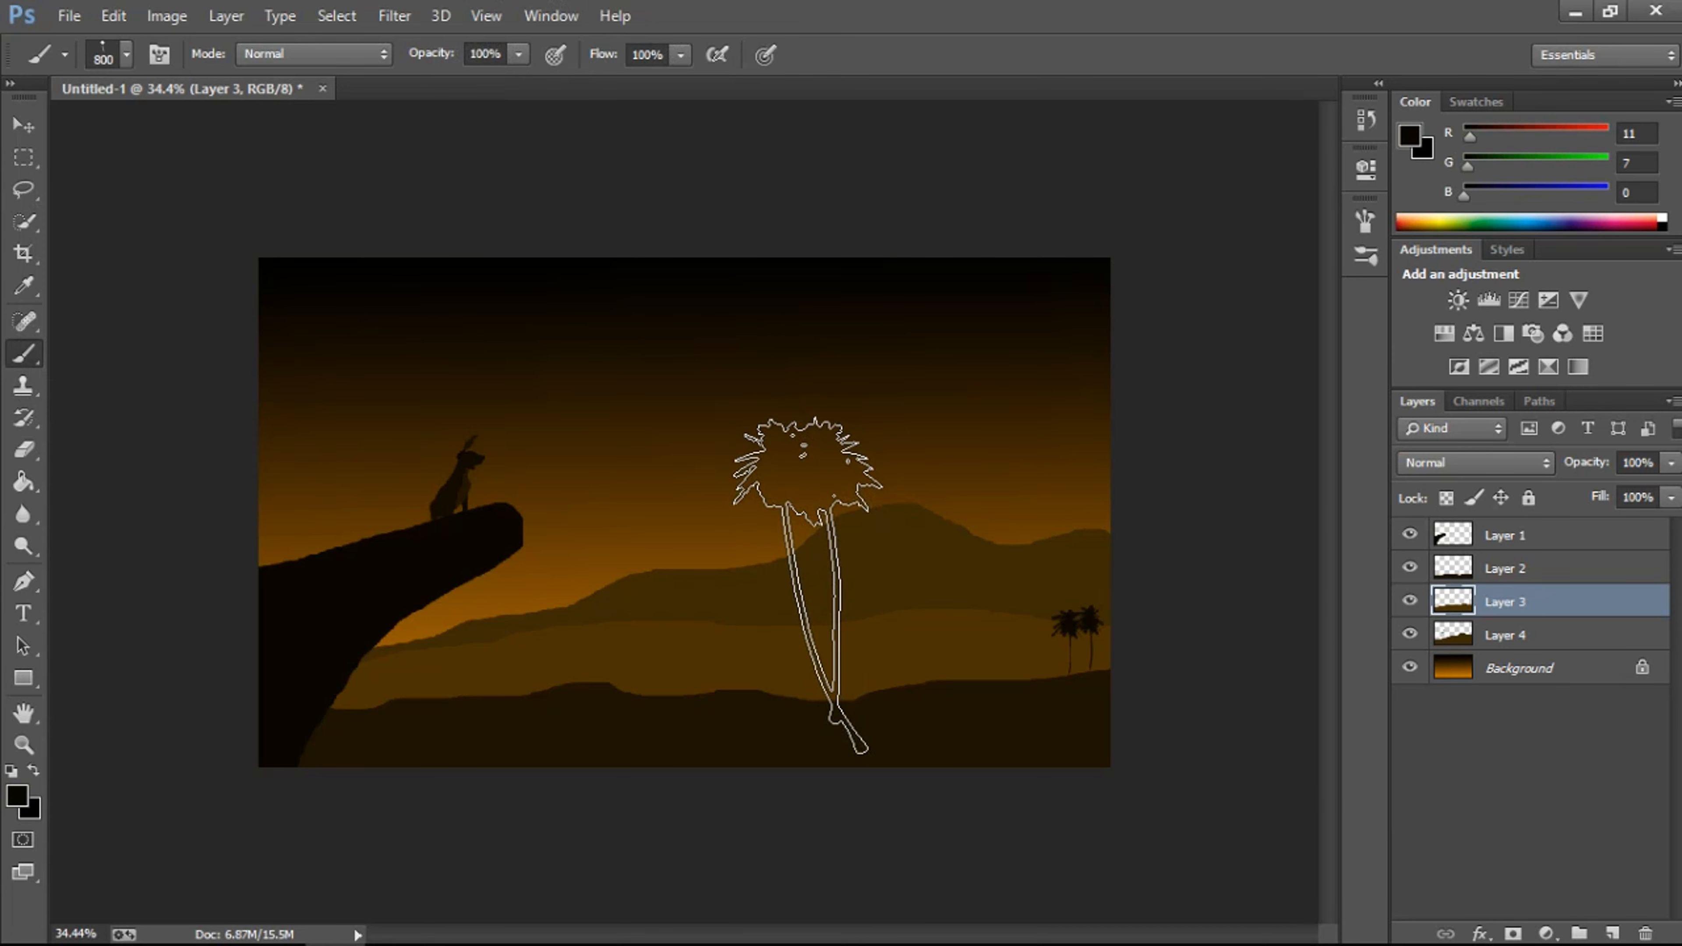
{"action": "key", "text": "bracketleft"}
{"action": "key", "text": "bracketleft"}
{"action": "key", "text": "bracketleft"}
{"action": "key", "text": "bracketleft"}
{"action": "key", "text": "bracketleft"}
{"action": "key", "text": "bracketleft"}
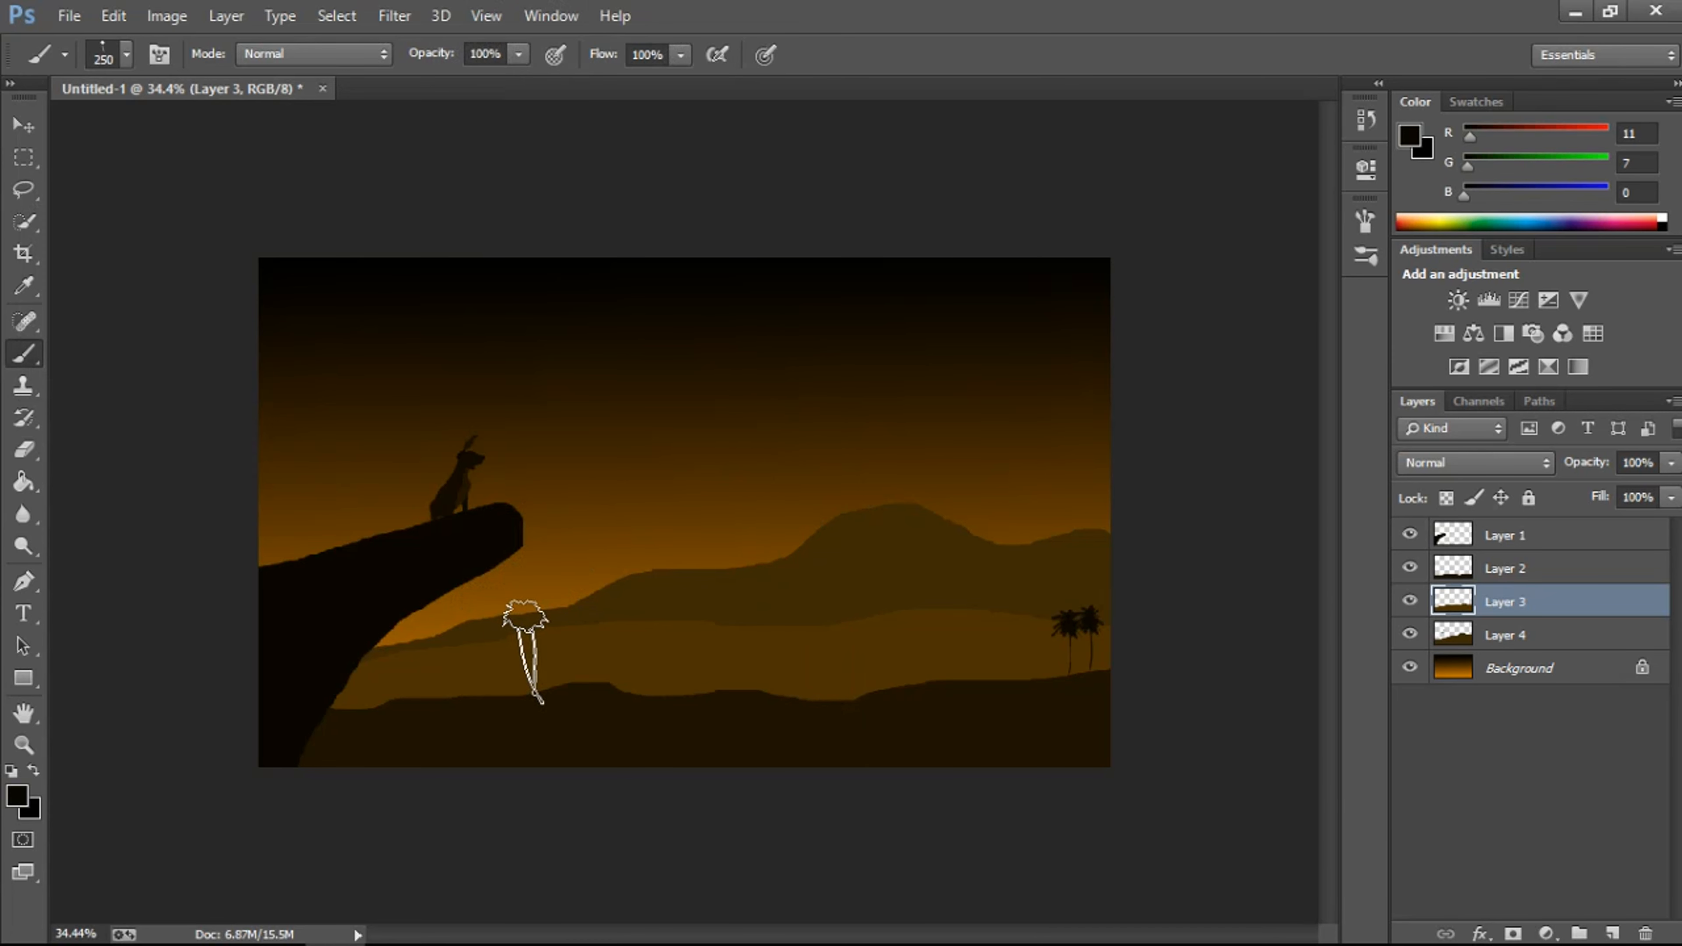
{"action": "left_click", "coordinate": [497, 657]}
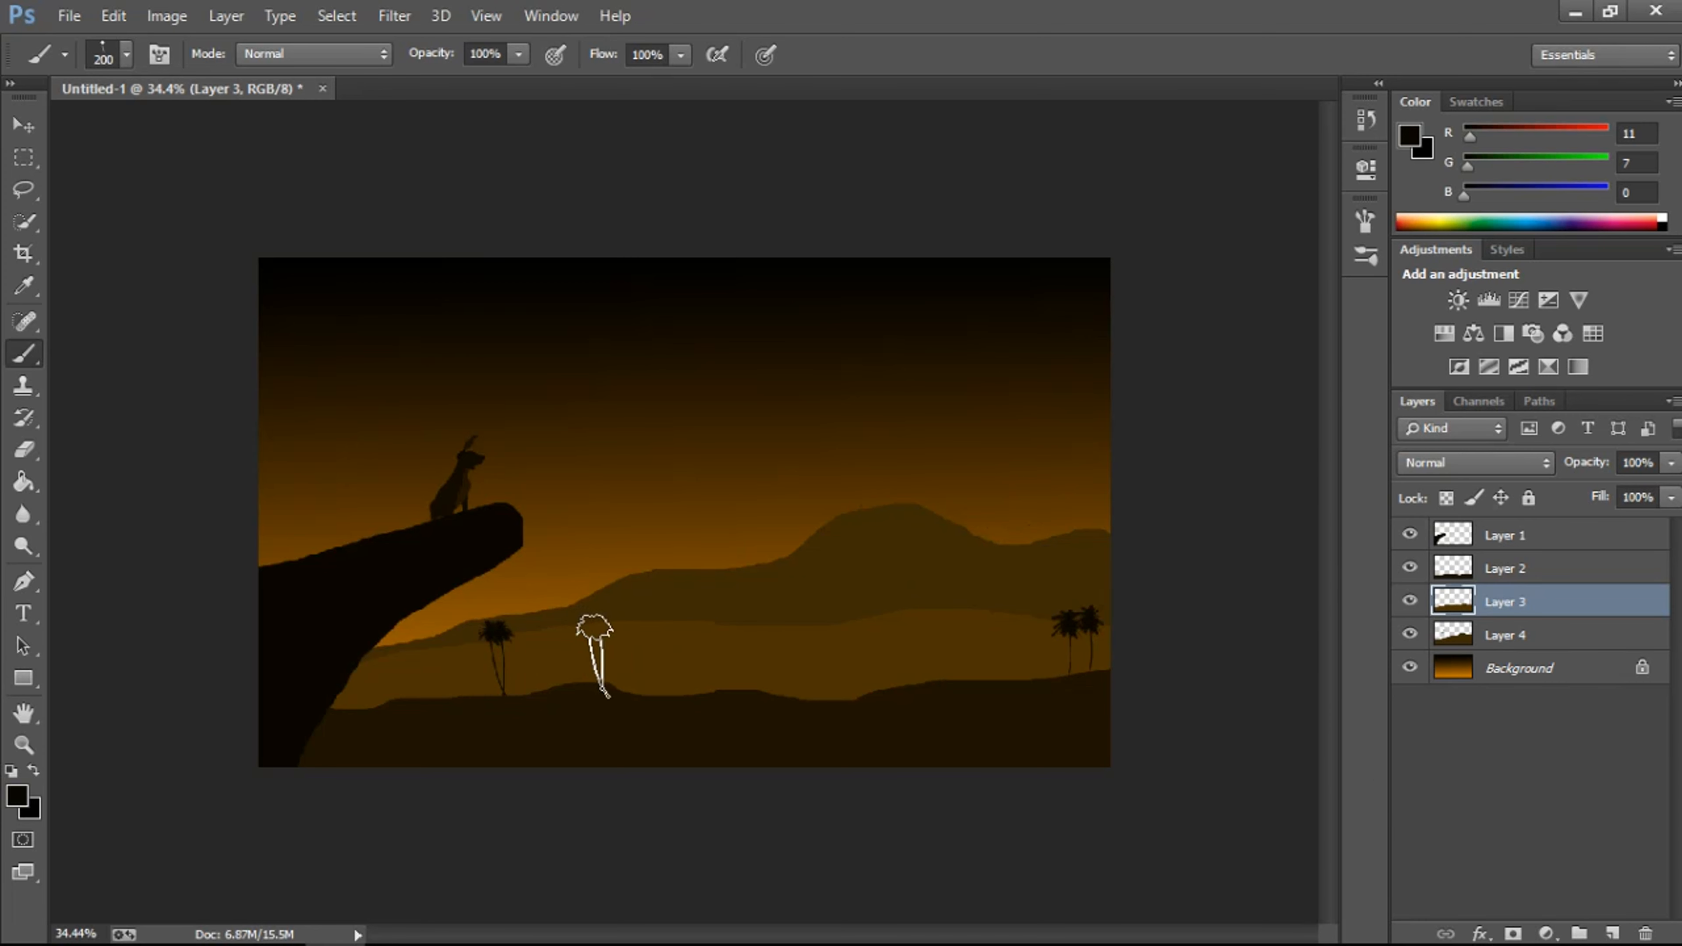
Step: Try stamping more crossed-trunk palms at 200 px along the foreground hill on Layer 3, and undo them
{"action": "left_click_drag", "start_coordinate": [601, 654], "coordinate": [880, 689]}
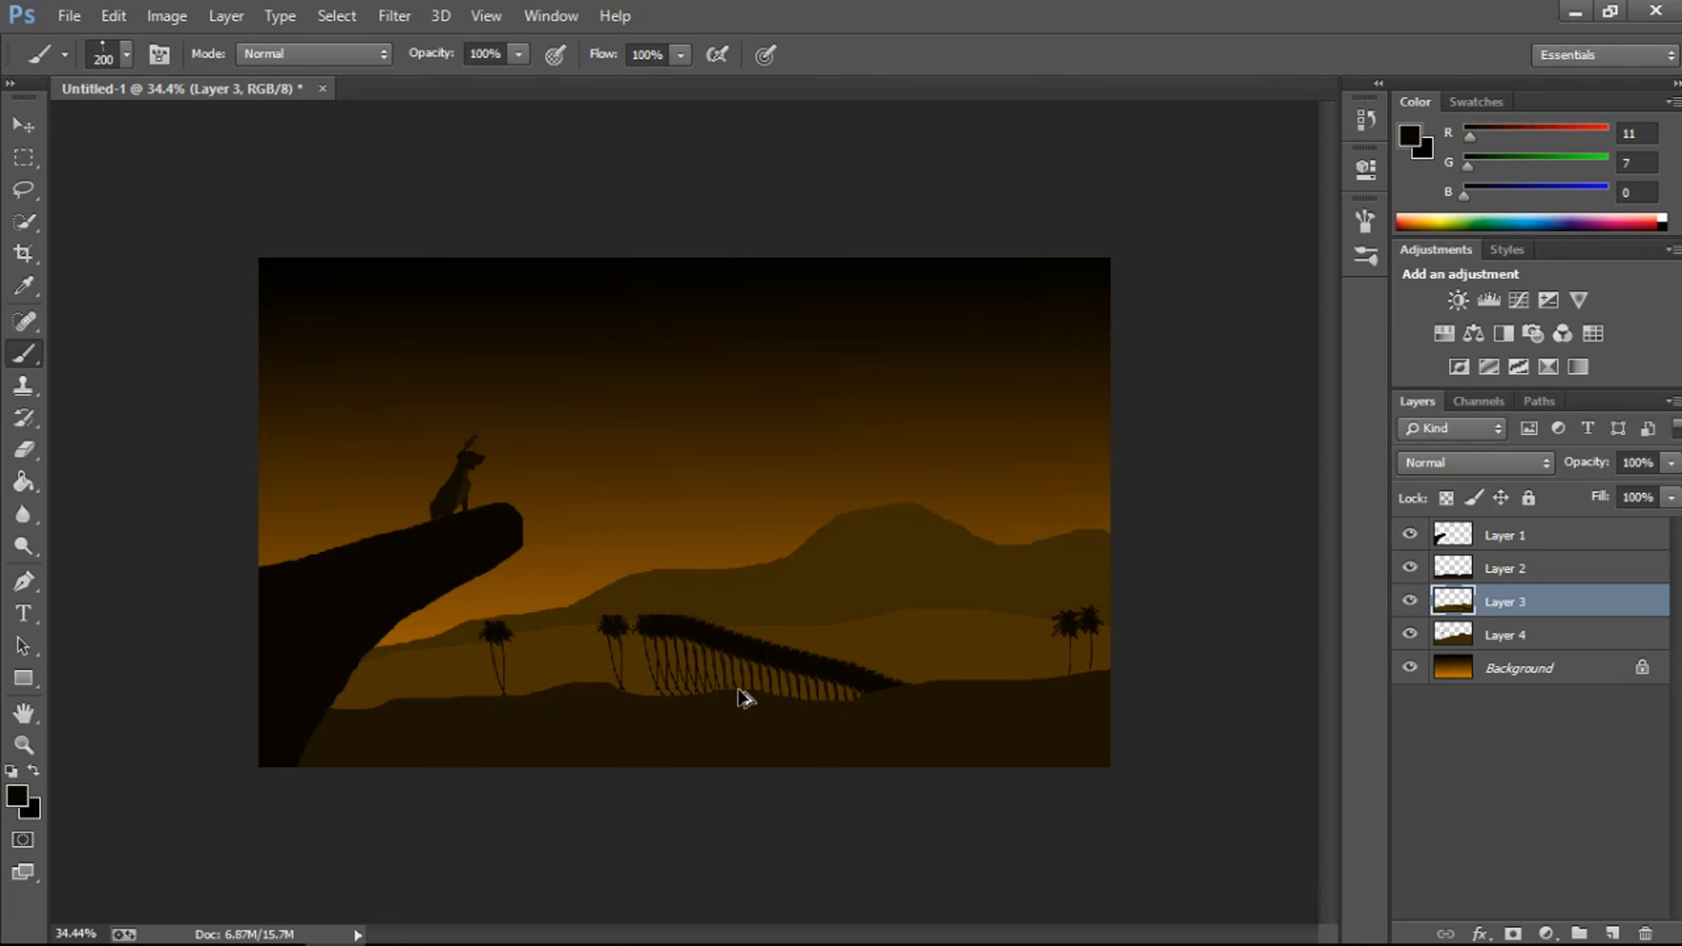
{"action": "key", "text": "ctrl+z"}
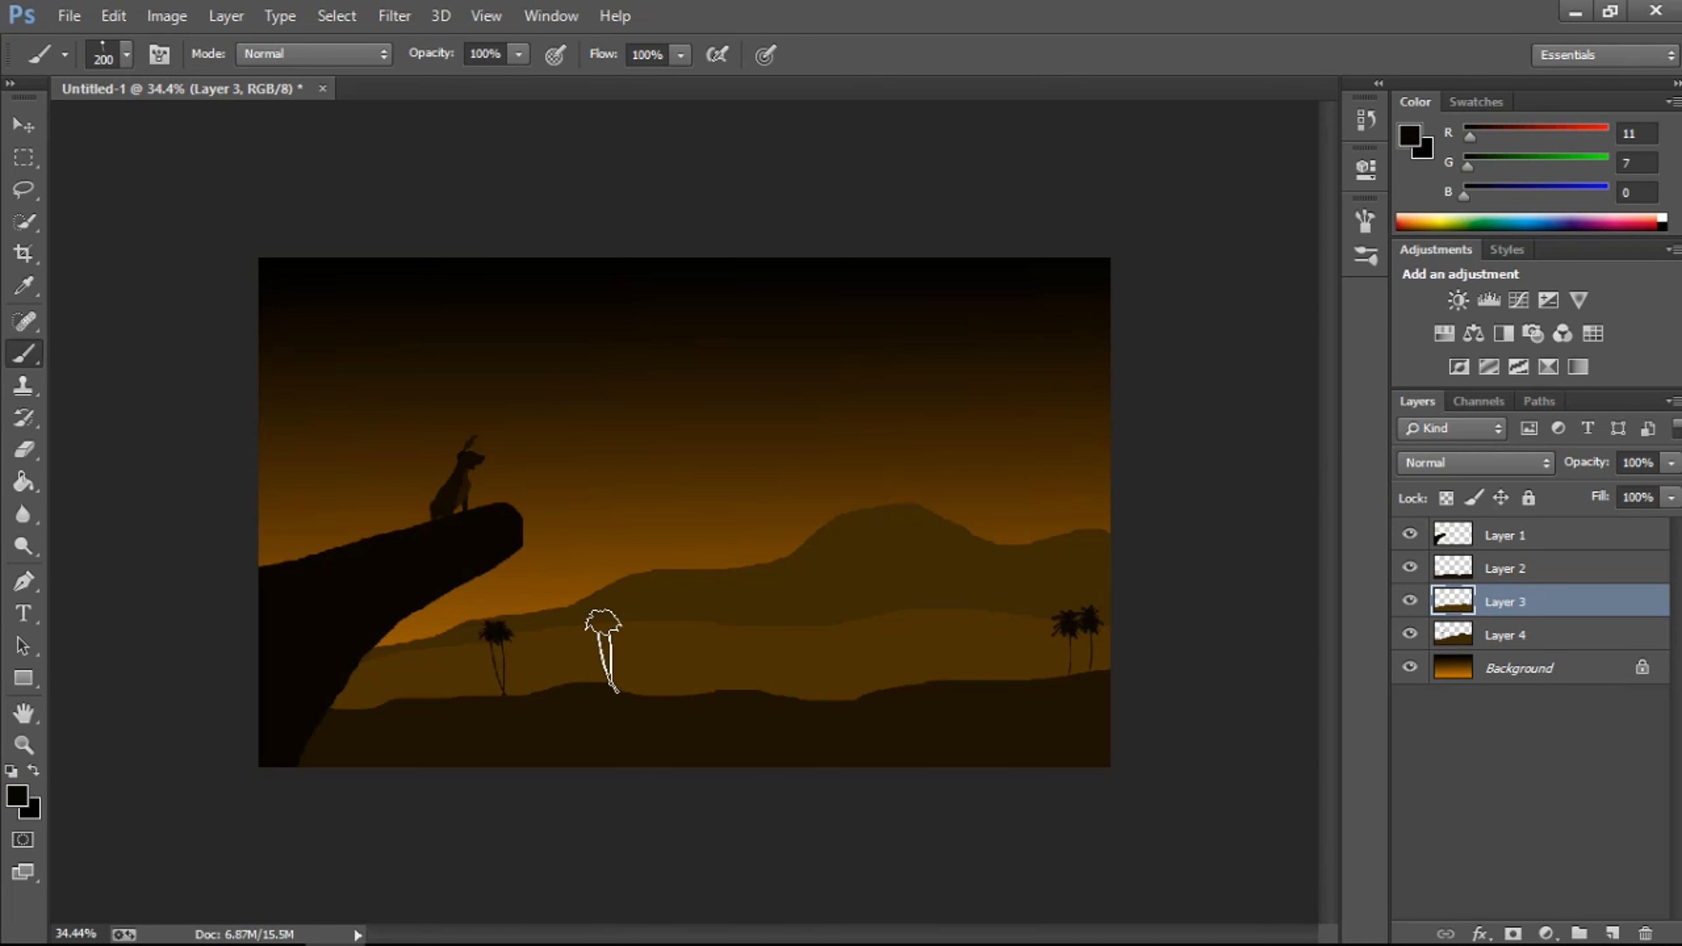
{"action": "left_click", "coordinate": [602, 650]}
{"action": "left_click", "coordinate": [105, 44]}
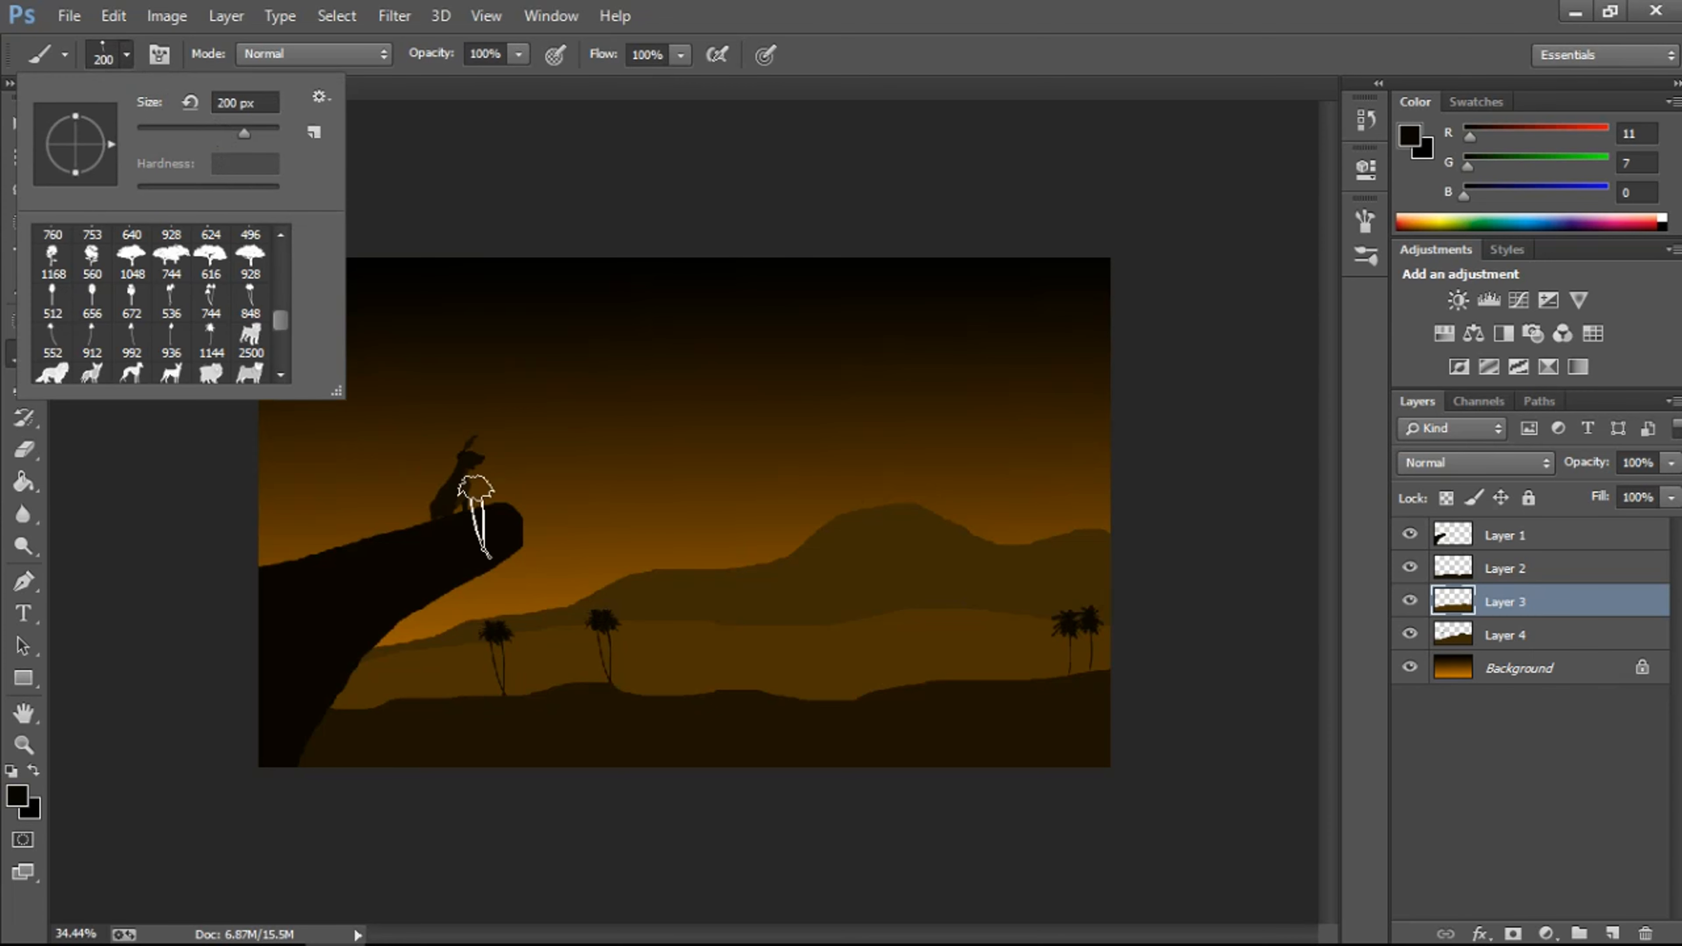
{"action": "key", "text": "ctrl+z"}
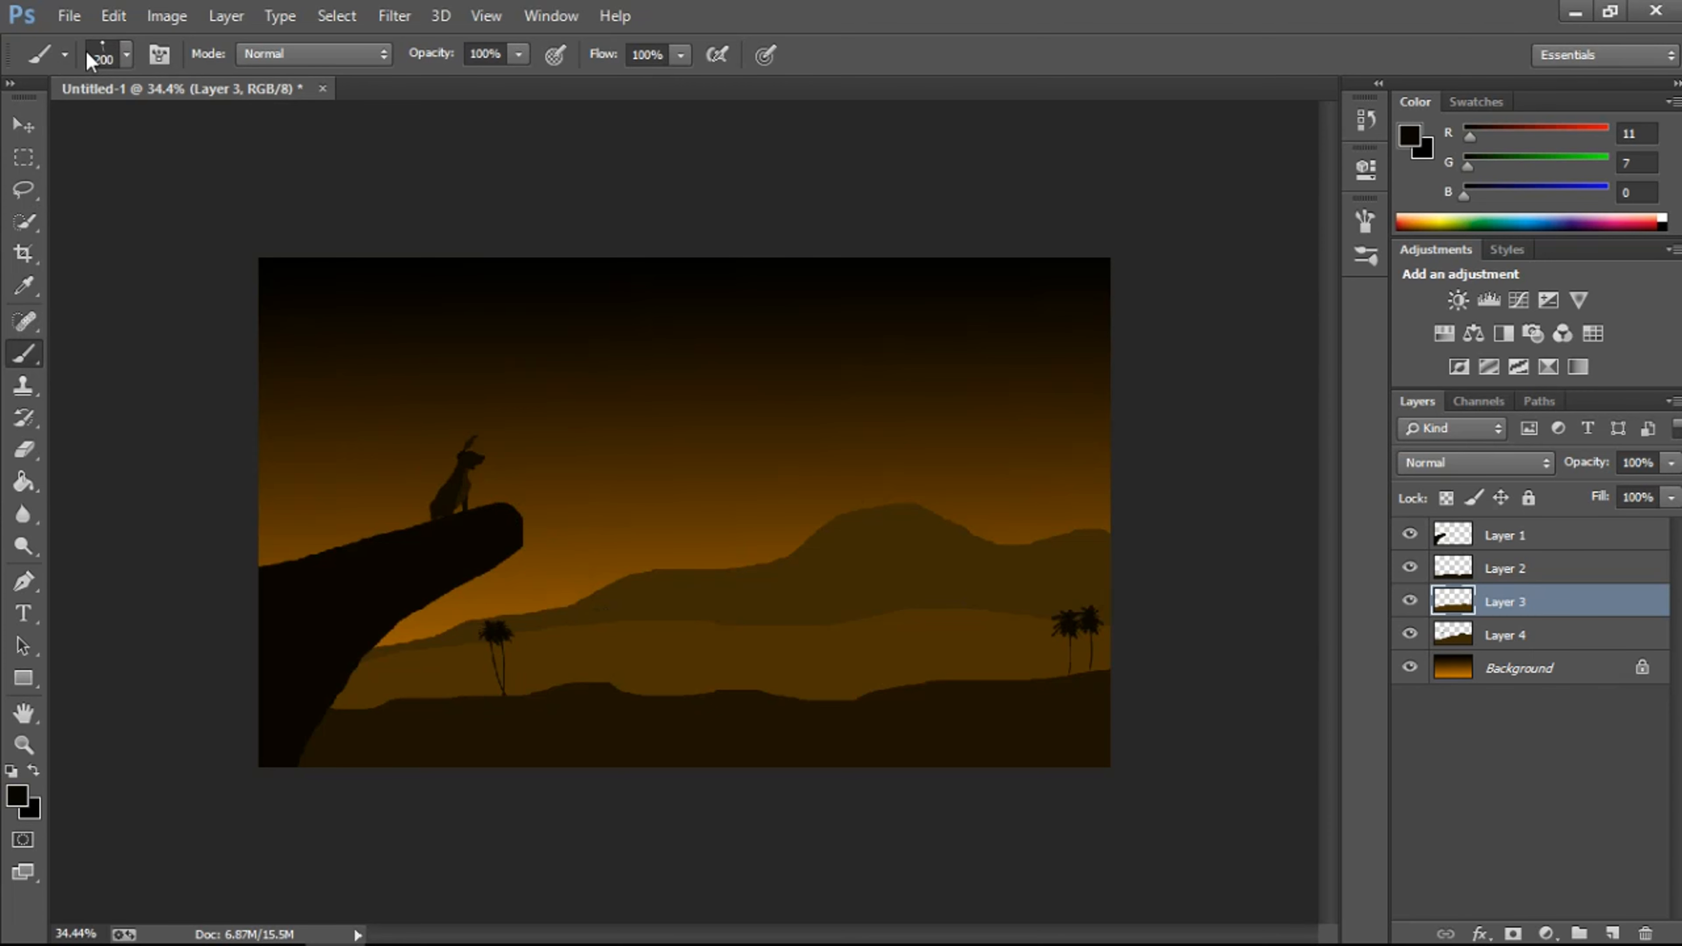
Step: Choose the 1168 px leafy tree preset for the Brush tool
{"action": "left_click", "coordinate": [102, 59]}
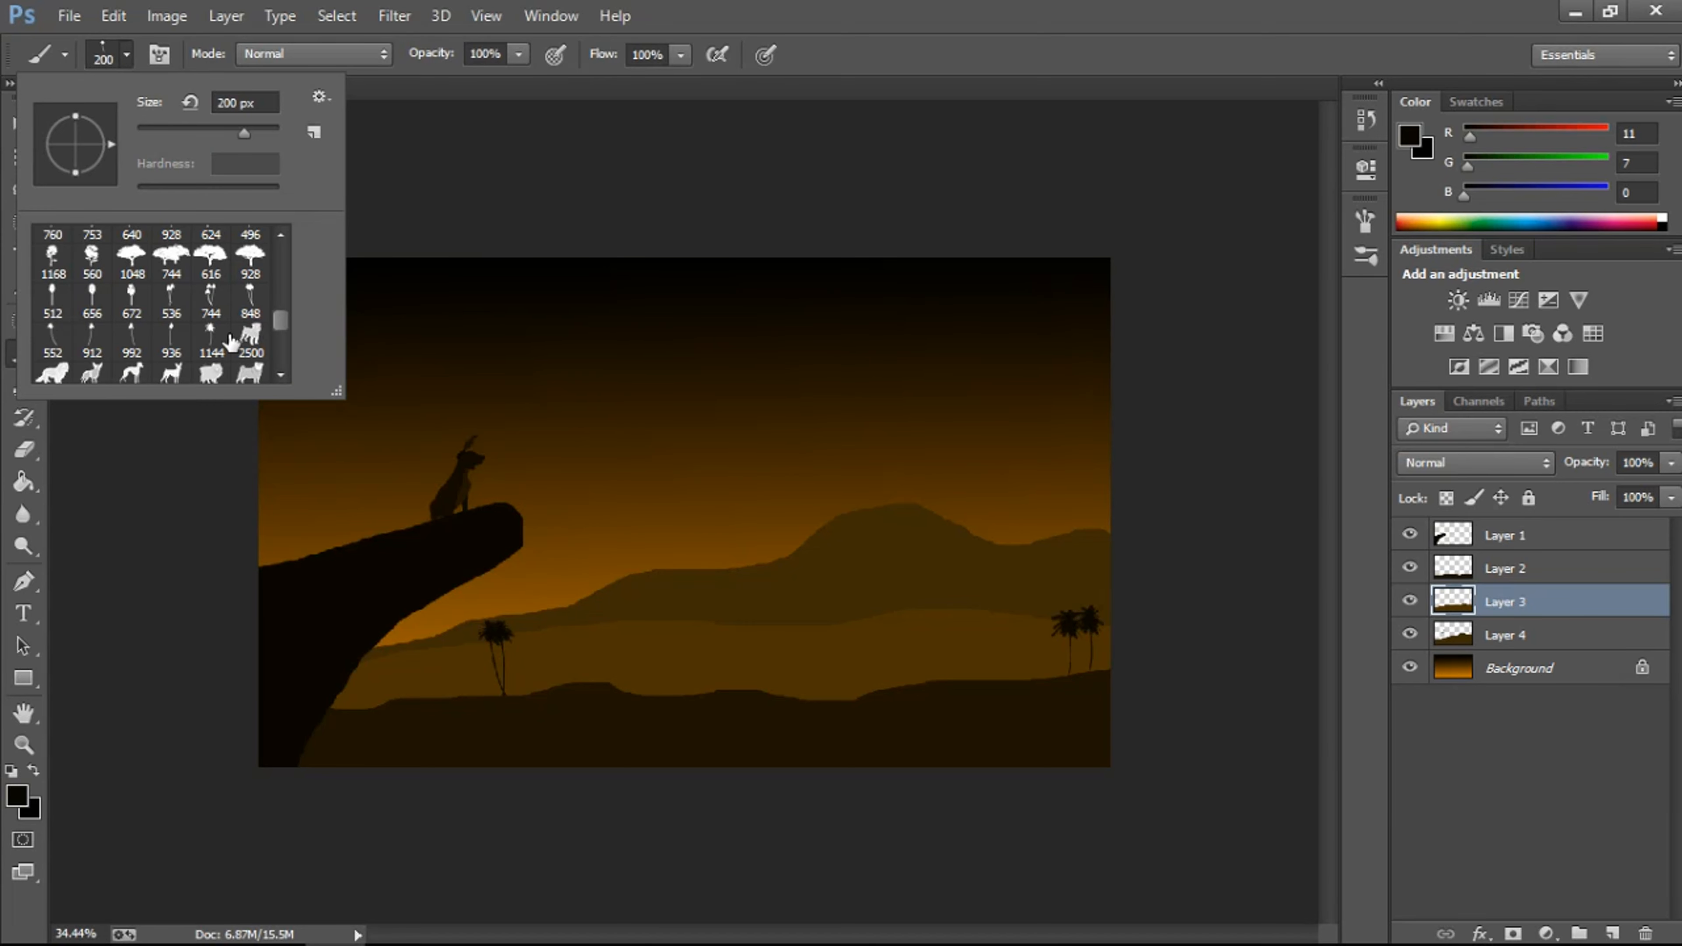
{"action": "left_click", "coordinate": [53, 260]}
{"action": "left_click", "coordinate": [614, 16]}
{"action": "left_click", "coordinate": [861, 13]}
Step: Stamp the leafy tree at 200 px on the foreground hill on Layer 3, undo it, and stamp it again at 250 px
{"action": "key", "text": "bracketleft"}
{"action": "key", "text": "bracketleft"}
{"action": "key", "text": "bracketleft"}
{"action": "key", "text": "bracketleft"}
{"action": "key", "text": "bracketleft"}
{"action": "key", "text": "bracketleft"}
{"action": "key", "text": "bracketleft"}
{"action": "key", "text": "bracketleft"}
{"action": "key", "text": "bracketleft"}
{"action": "key", "text": "bracketleft"}
{"action": "key", "text": "bracketright"}
{"action": "key", "text": "bracketright"}
{"action": "left_click", "coordinate": [629, 654]}
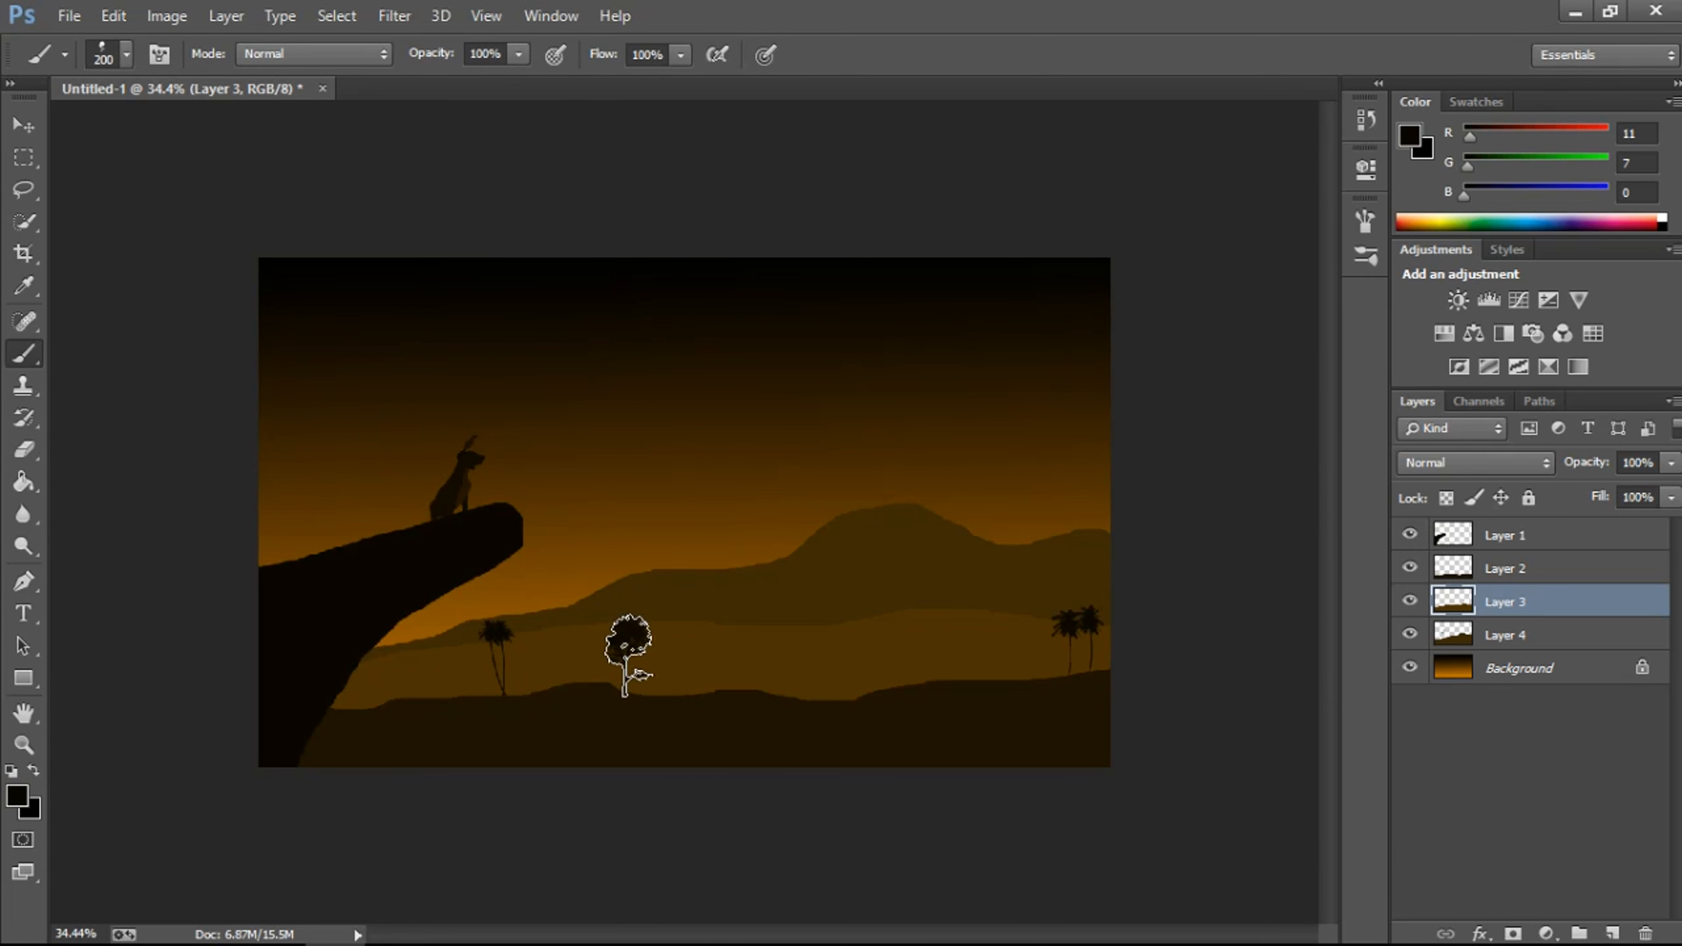
{"action": "key", "text": "ctrl+z"}
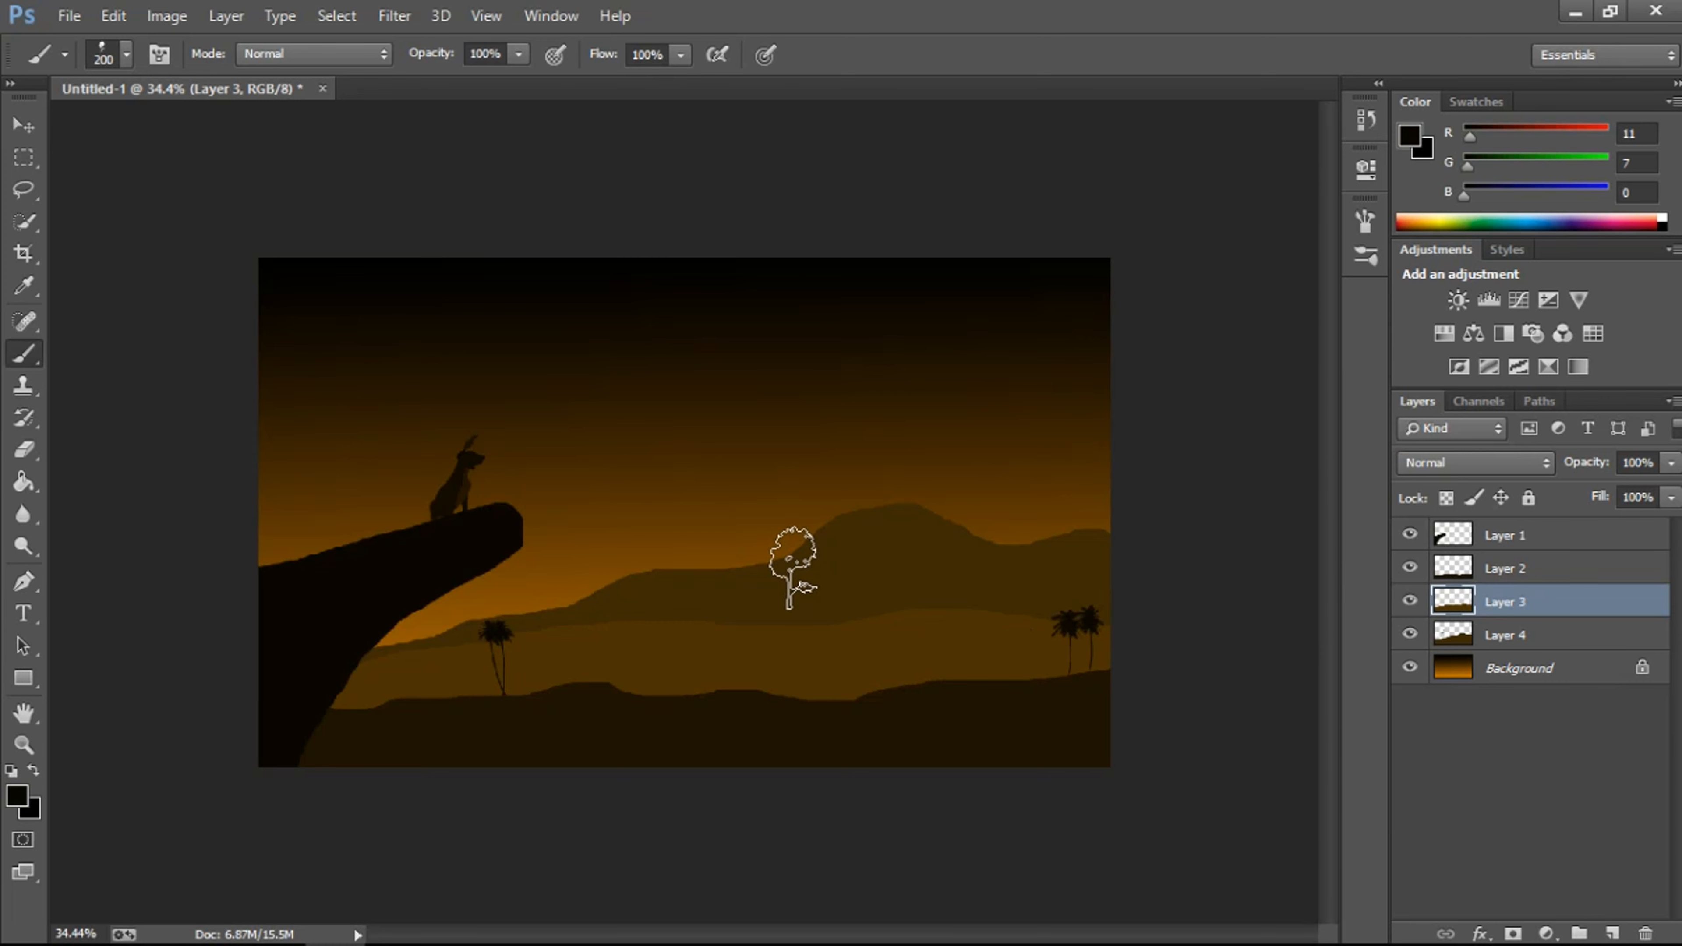
{"action": "key", "text": "bracketright"}
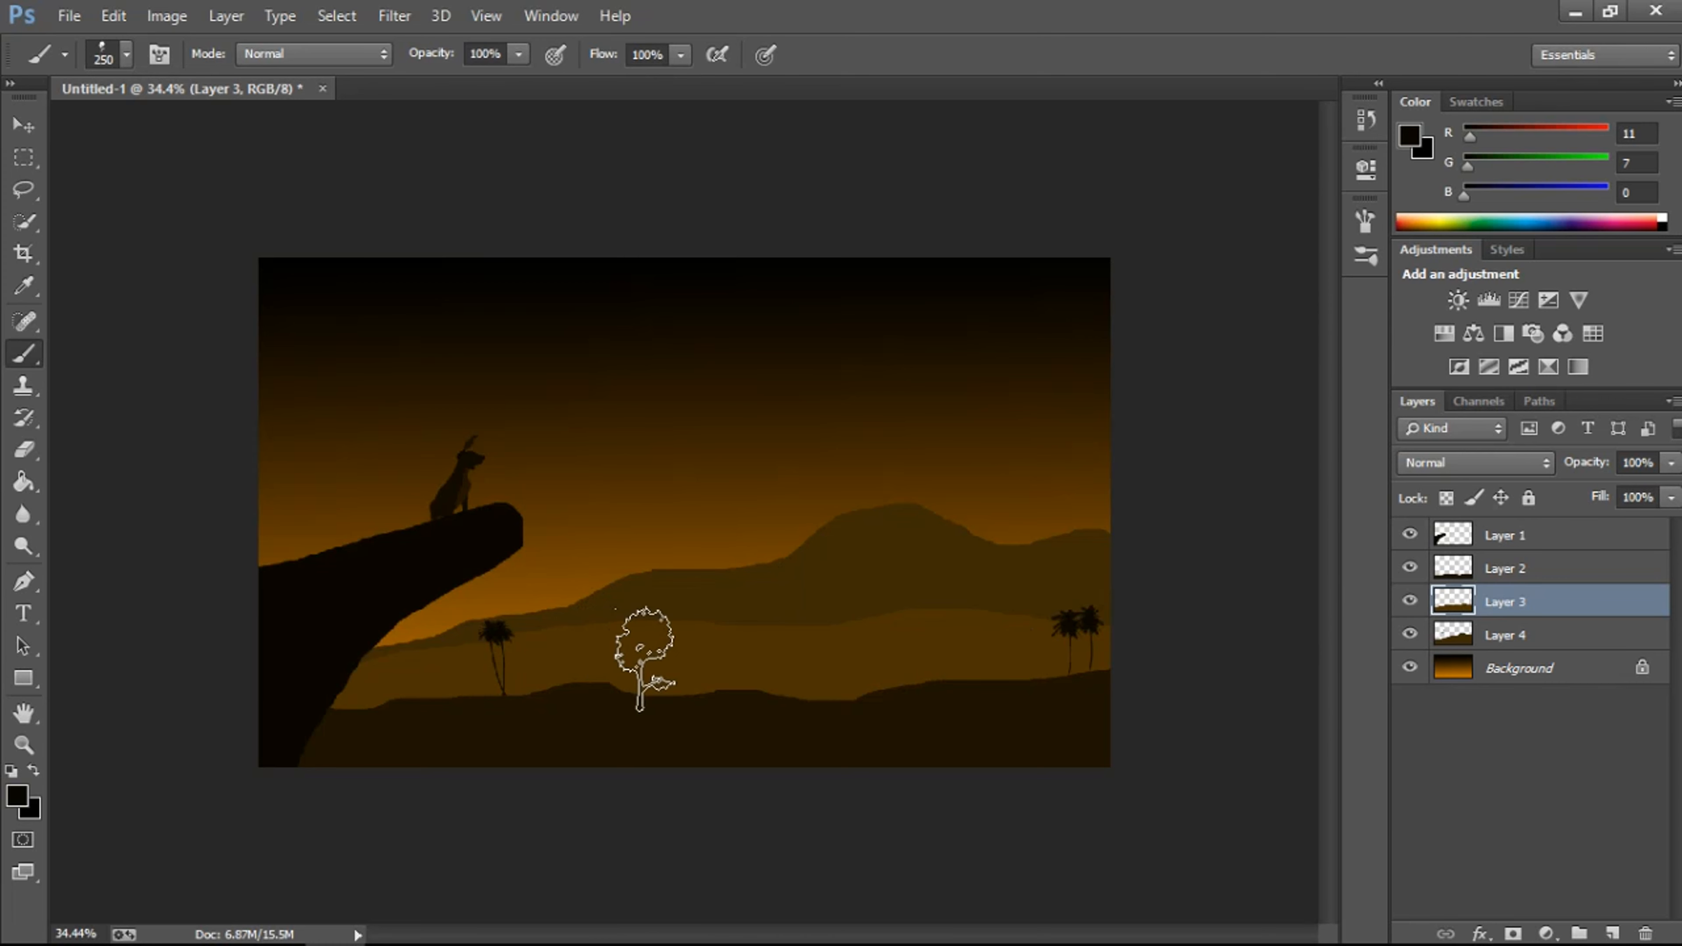
{"action": "left_click", "coordinate": [641, 646]}
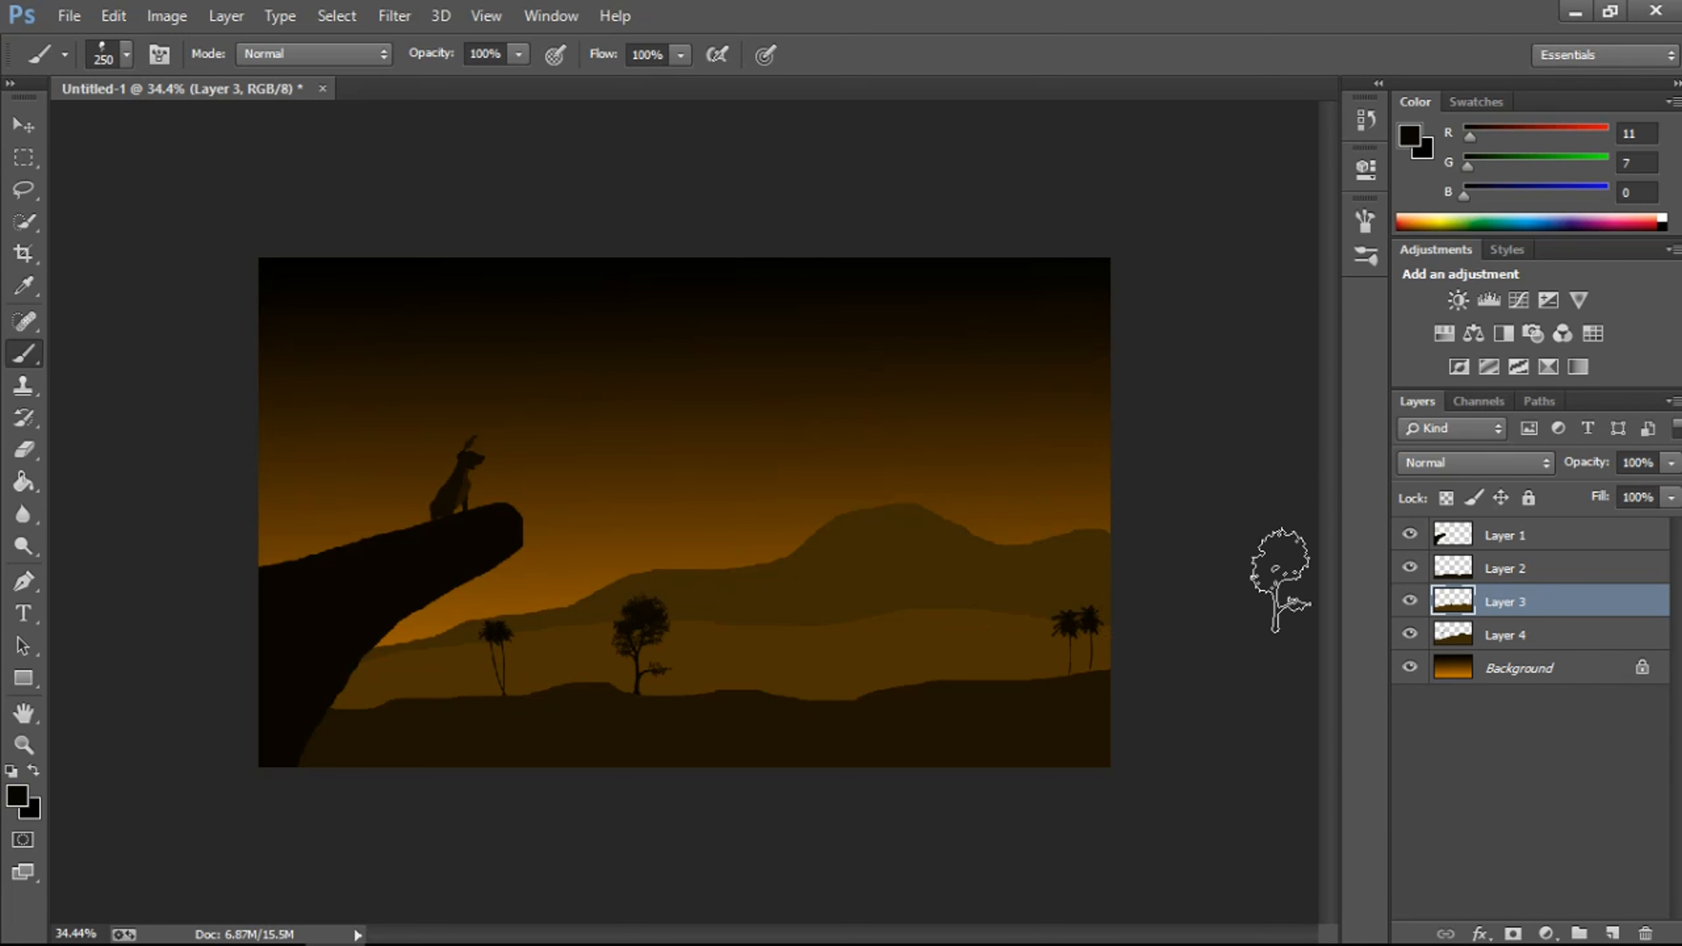
Step: Make Layer 4 active and choose the 534 px bare tree preset for the Brush tool
{"action": "left_click", "coordinate": [1556, 636]}
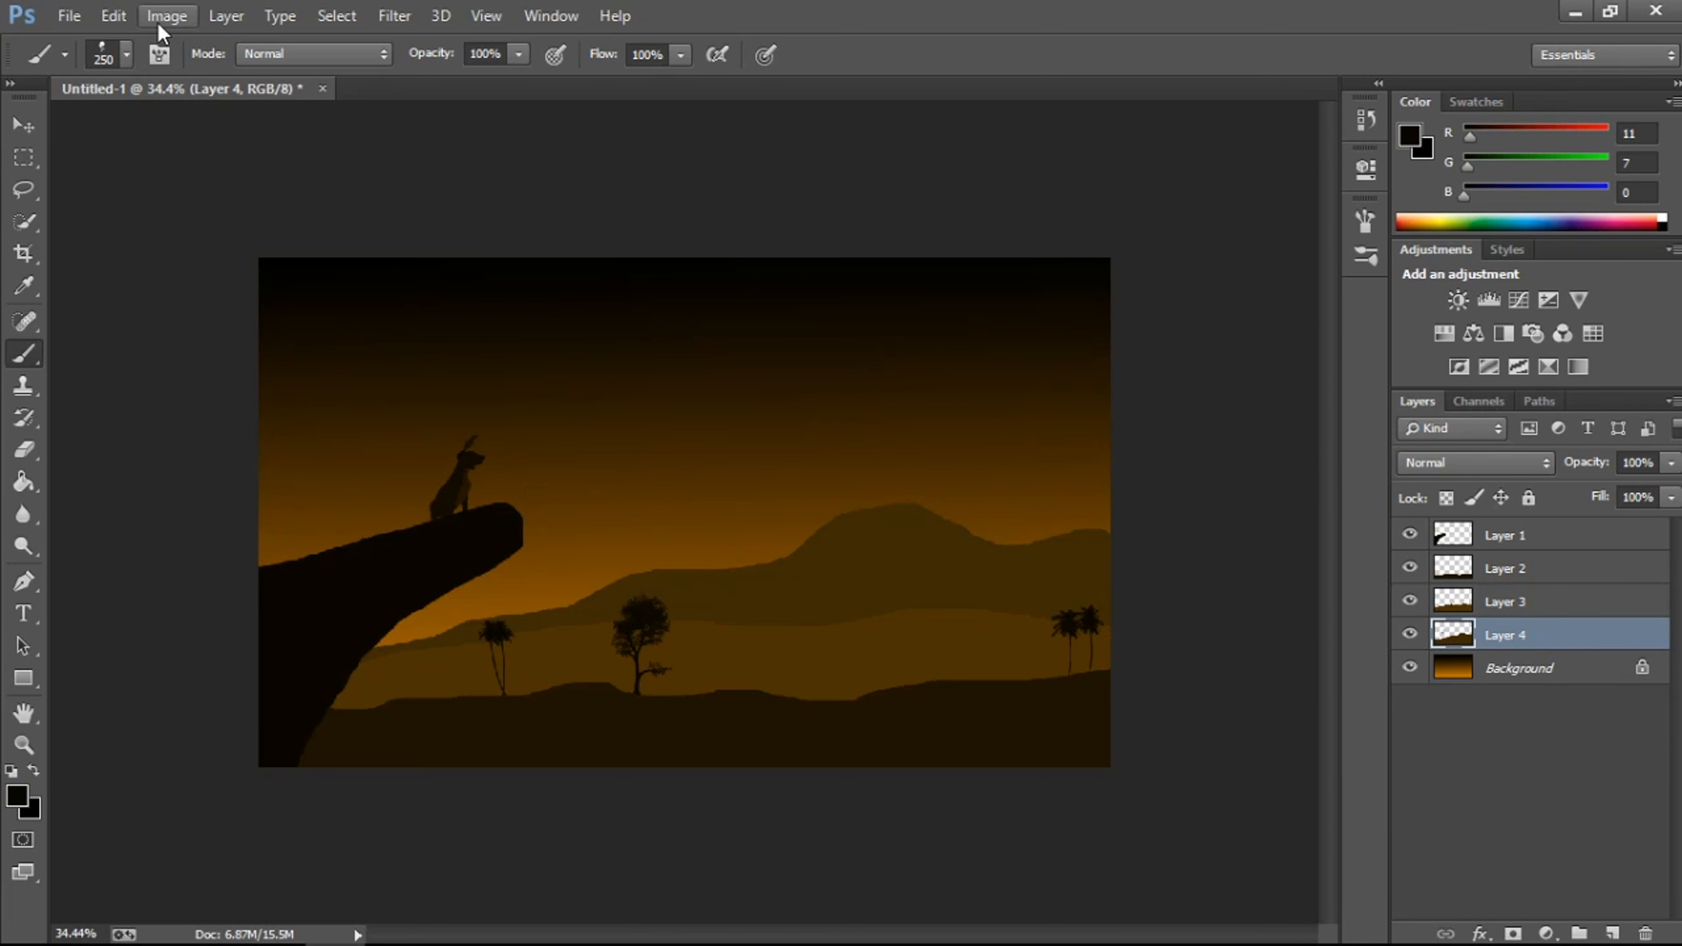
{"action": "left_click", "coordinate": [113, 57]}
{"action": "scroll", "coordinate": [250, 341], "scroll_direction": "up", "scroll_amount": 3}
{"action": "scroll", "coordinate": [247, 340], "scroll_direction": "up", "scroll_amount": 1}
{"action": "left_click", "coordinate": [209, 278]}
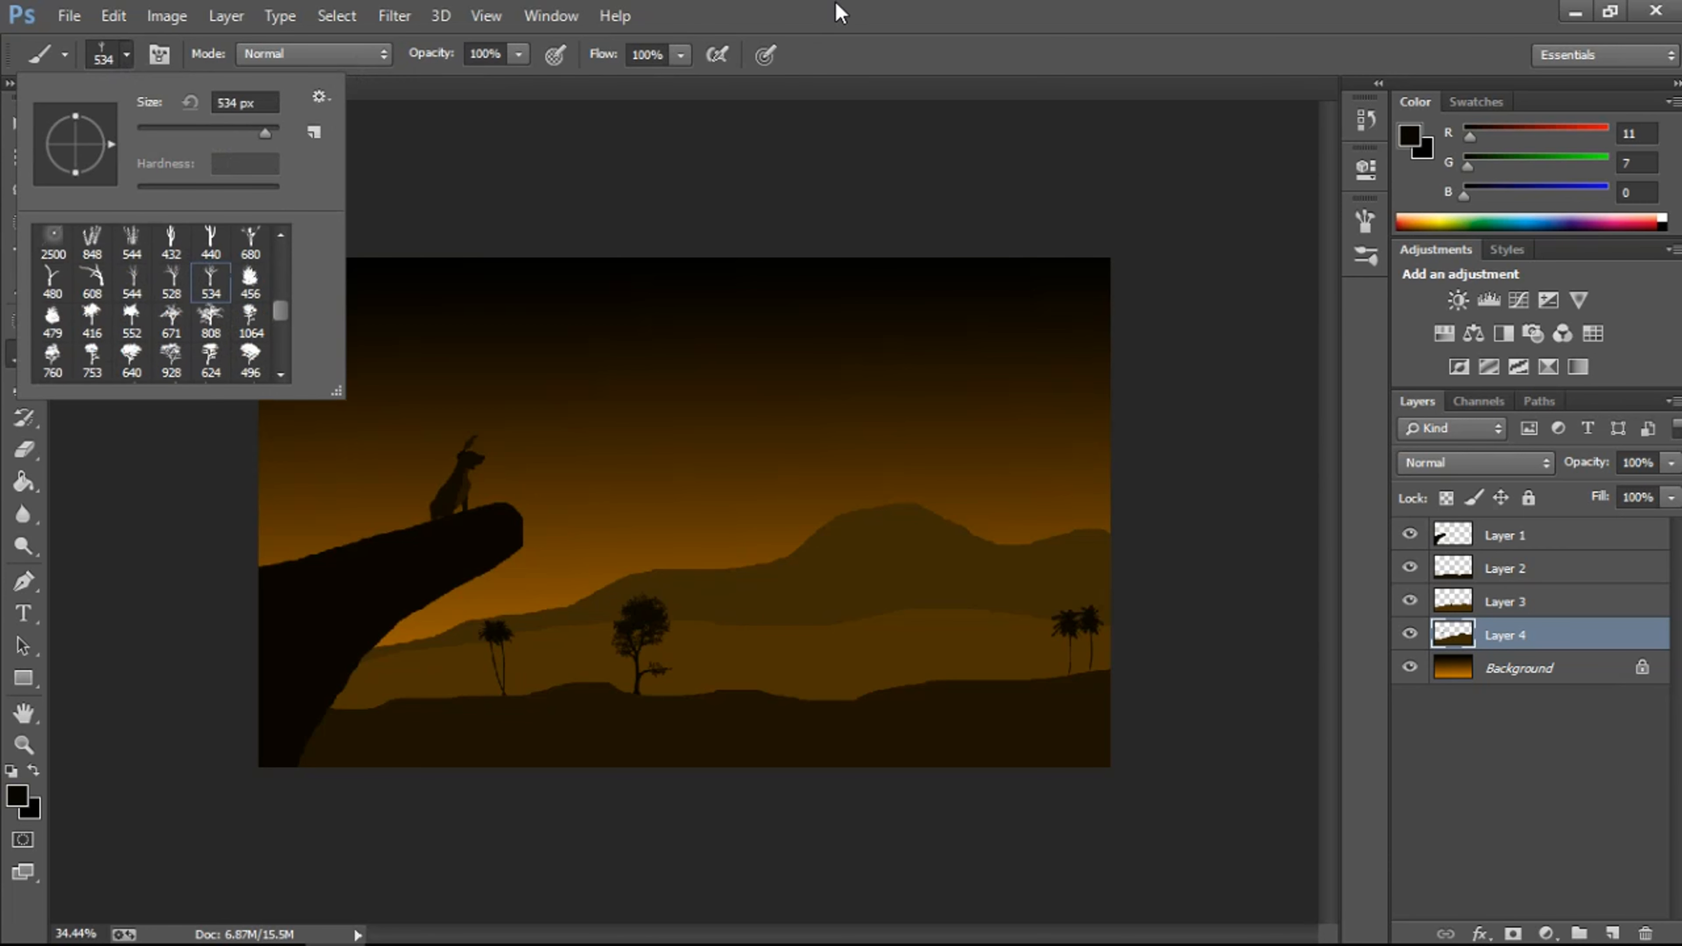
{"action": "key", "text": "Return"}
Step: Try stamping the bare tree at 250 px on Layer 4 above the right part of the middle hill, and undo it
{"action": "key", "text": "bracketleft"}
{"action": "key", "text": "bracketleft"}
{"action": "key", "text": "bracketleft"}
{"action": "key", "text": "bracketleft"}
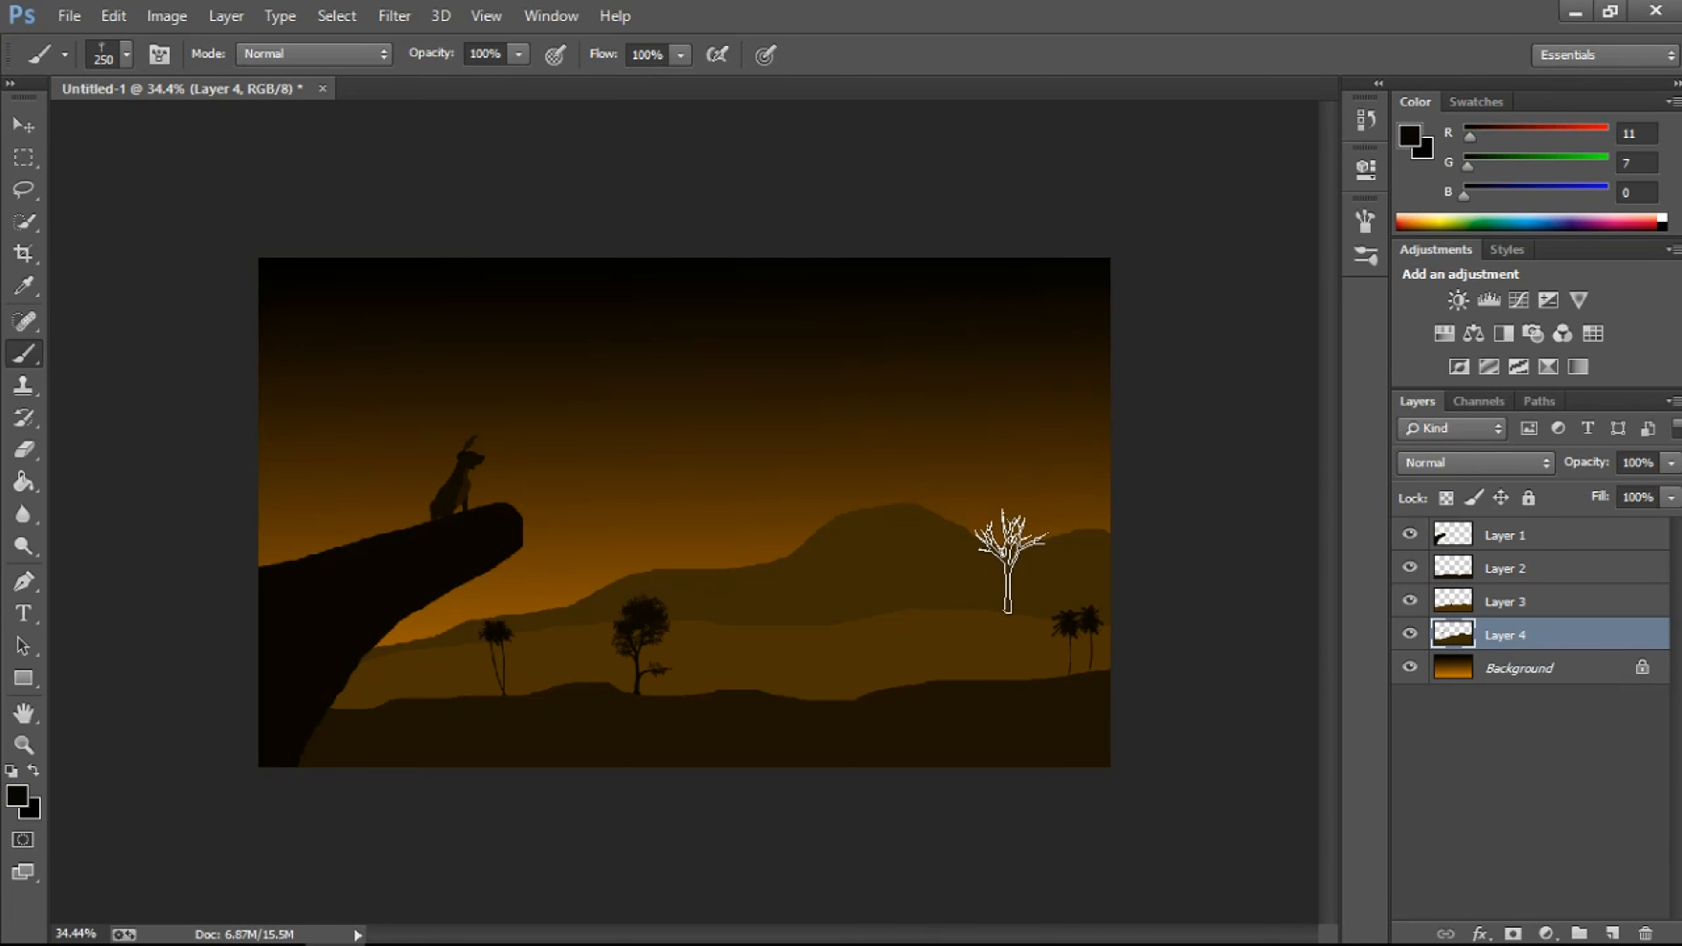
{"action": "left_click", "coordinate": [1013, 570]}
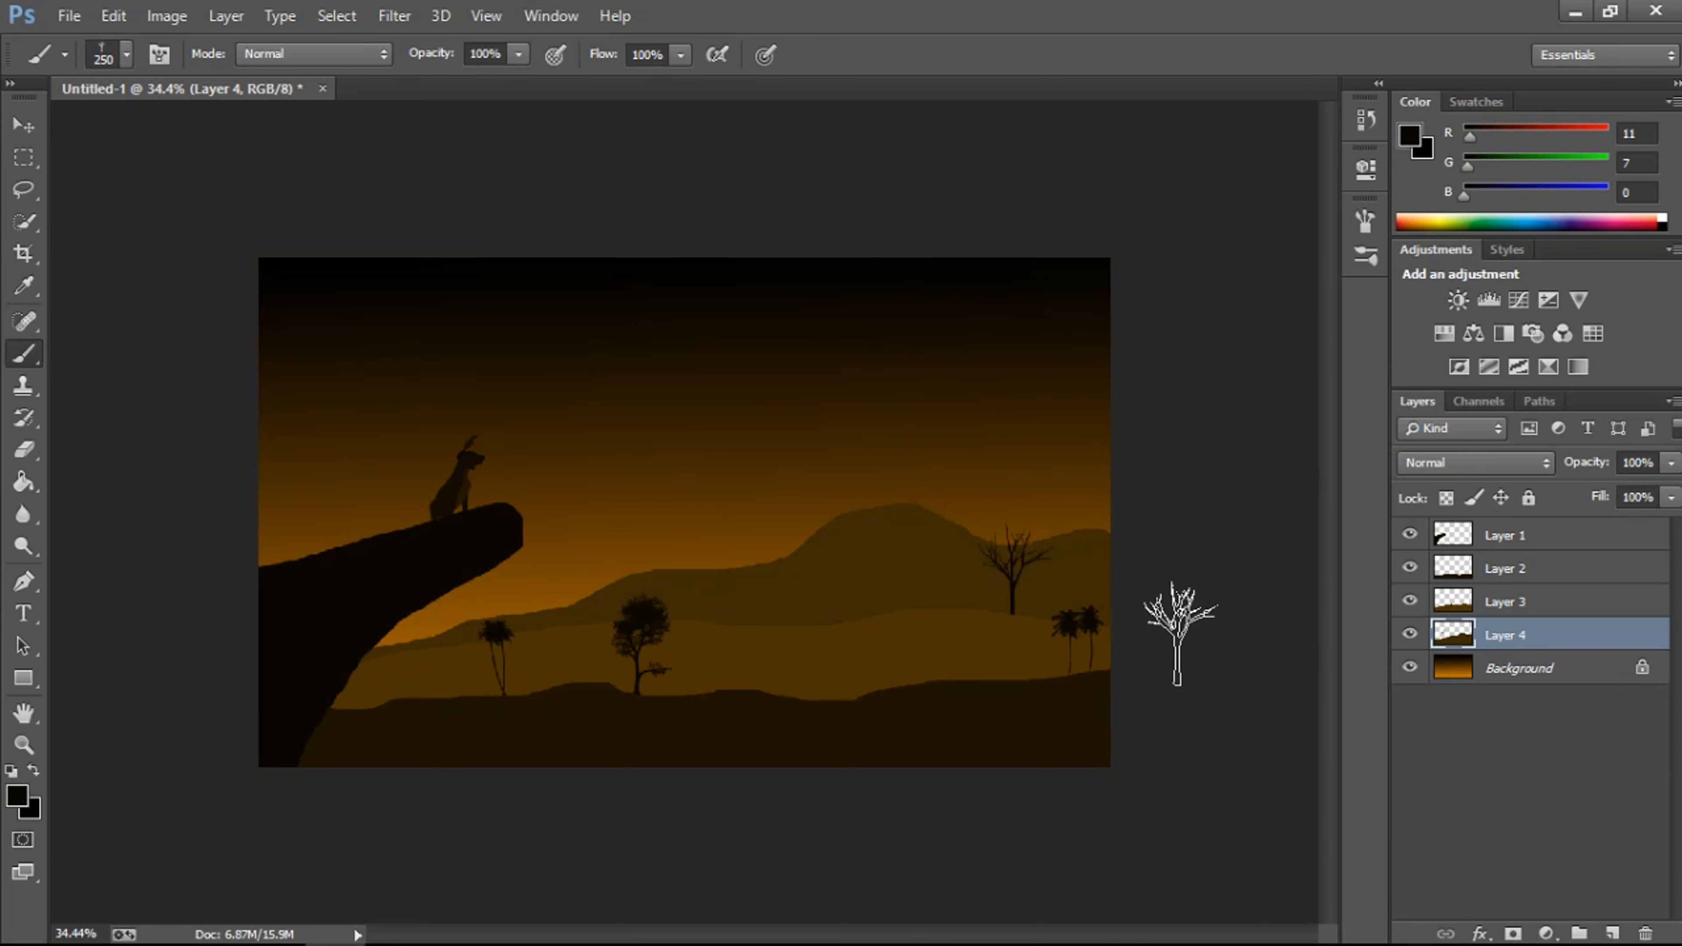
{"action": "key", "text": "ctrl+z"}
Step: Stamp two bare trees at 100 px on Layer 4 along the middle hill's crest, undoing the trial stamps on the layers above
{"action": "key", "text": "alt+bracketright"}
{"action": "key", "text": "bracketleft"}
{"action": "key", "text": "bracketleft"}
{"action": "key", "text": "bracketleft"}
{"action": "key", "text": "bracketleft"}
{"action": "key", "text": "bracketleft"}
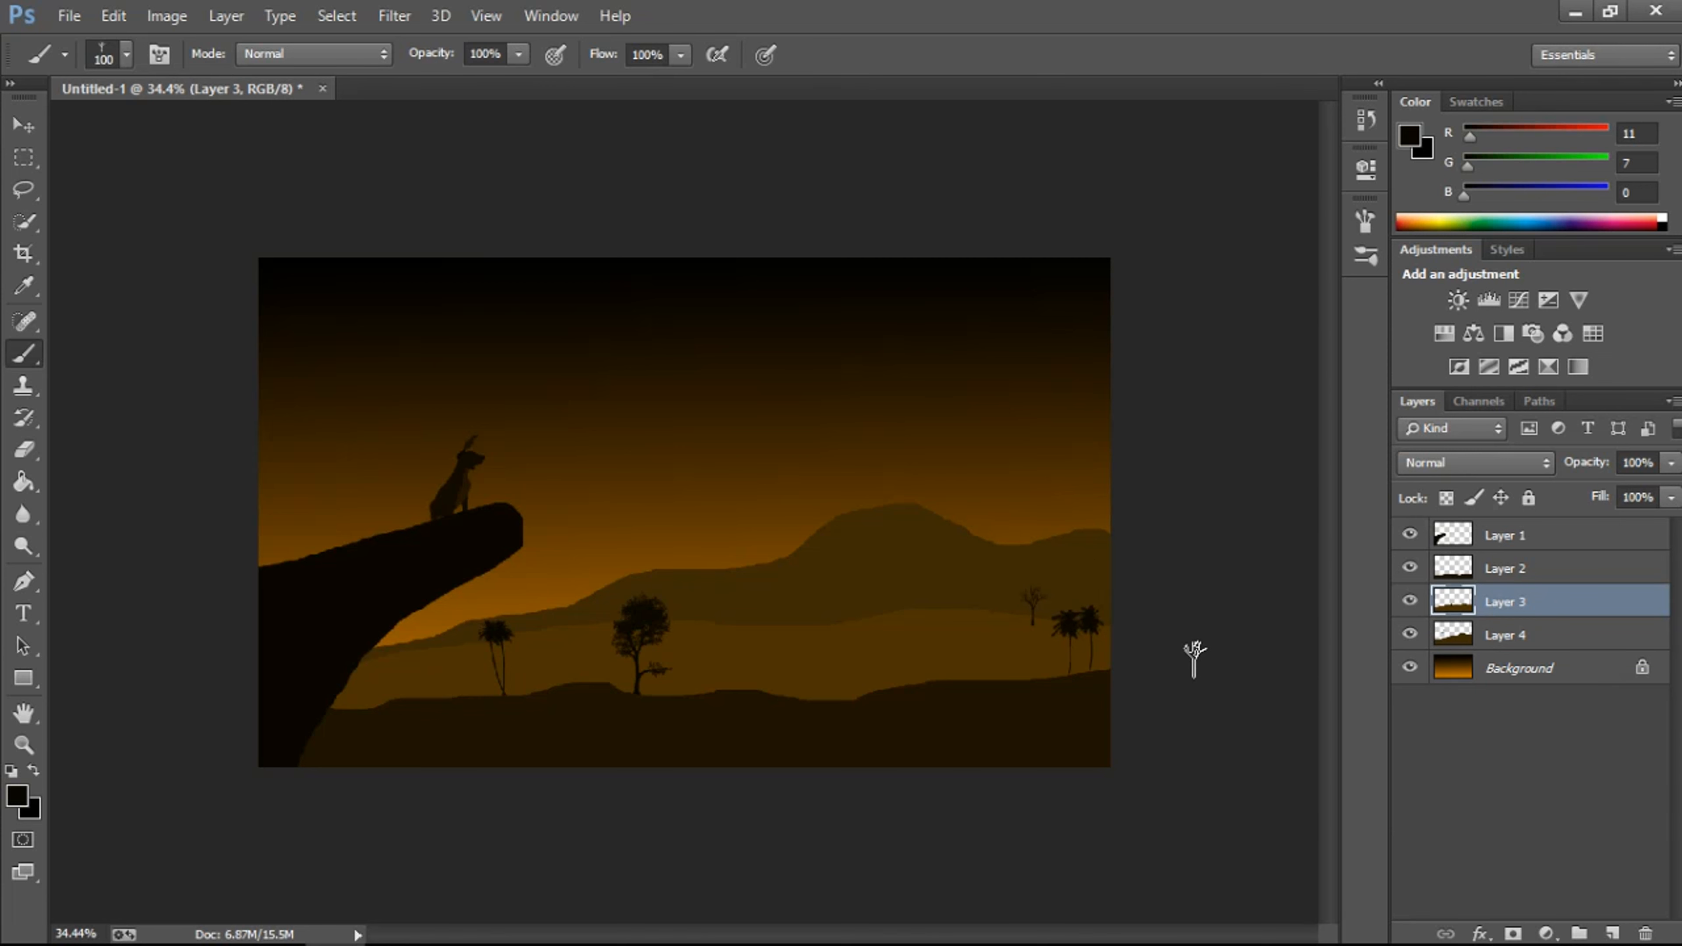
{"action": "left_click", "coordinate": [1493, 567]}
{"action": "left_click", "coordinate": [1015, 591]}
{"action": "key", "text": "ctrl+z"}
{"action": "key", "text": "alt+bracketleft"}
{"action": "left_click", "coordinate": [1476, 634]}
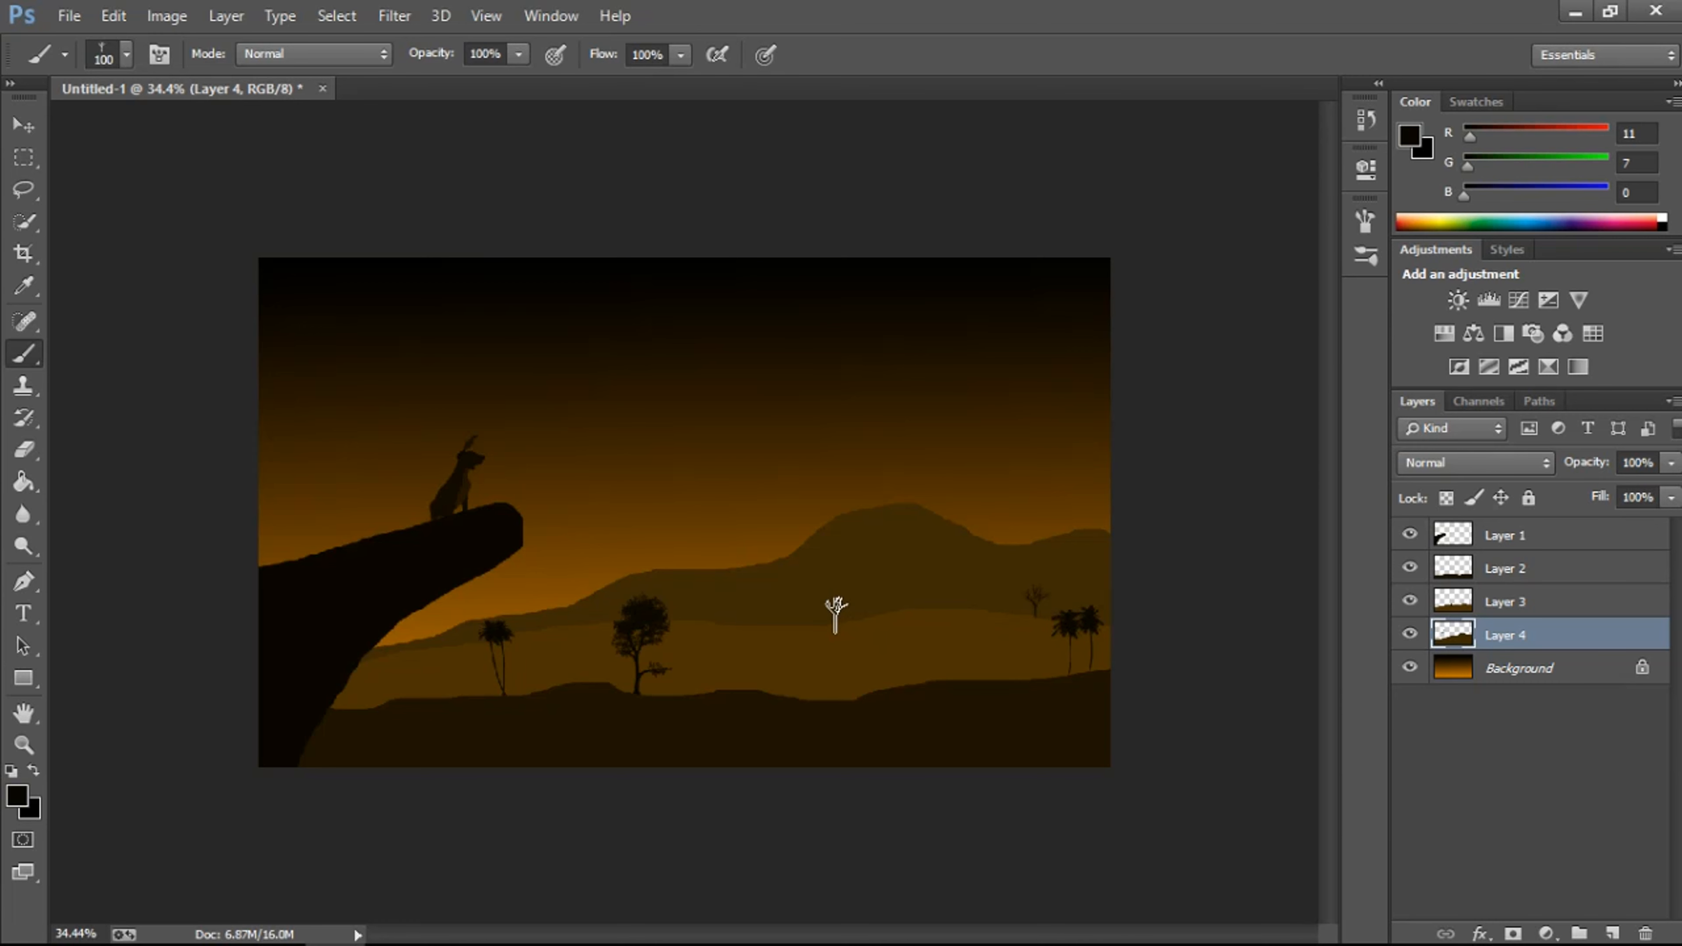
{"action": "left_click", "coordinate": [832, 606]}
Step: Choose the 2500 px standing slender dog preset for the Brush tool
{"action": "left_click", "coordinate": [106, 63]}
{"action": "scroll", "coordinate": [225, 377], "scroll_direction": "down", "scroll_amount": 8}
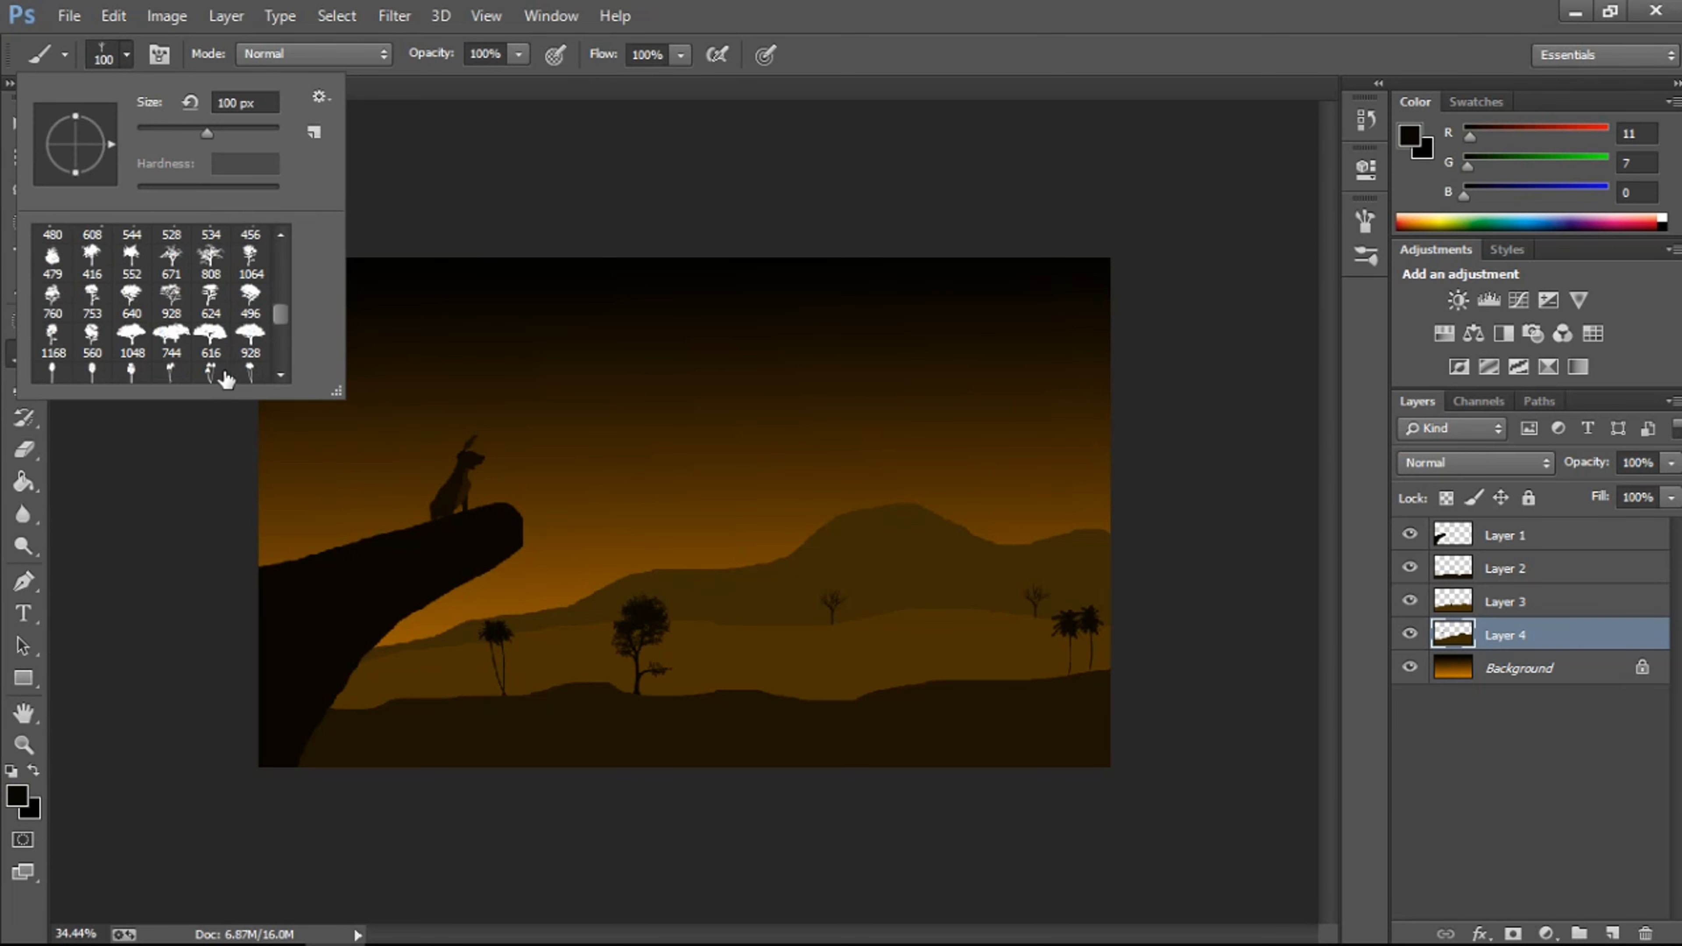
{"action": "scroll", "coordinate": [227, 376], "scroll_direction": "down", "scroll_amount": 4}
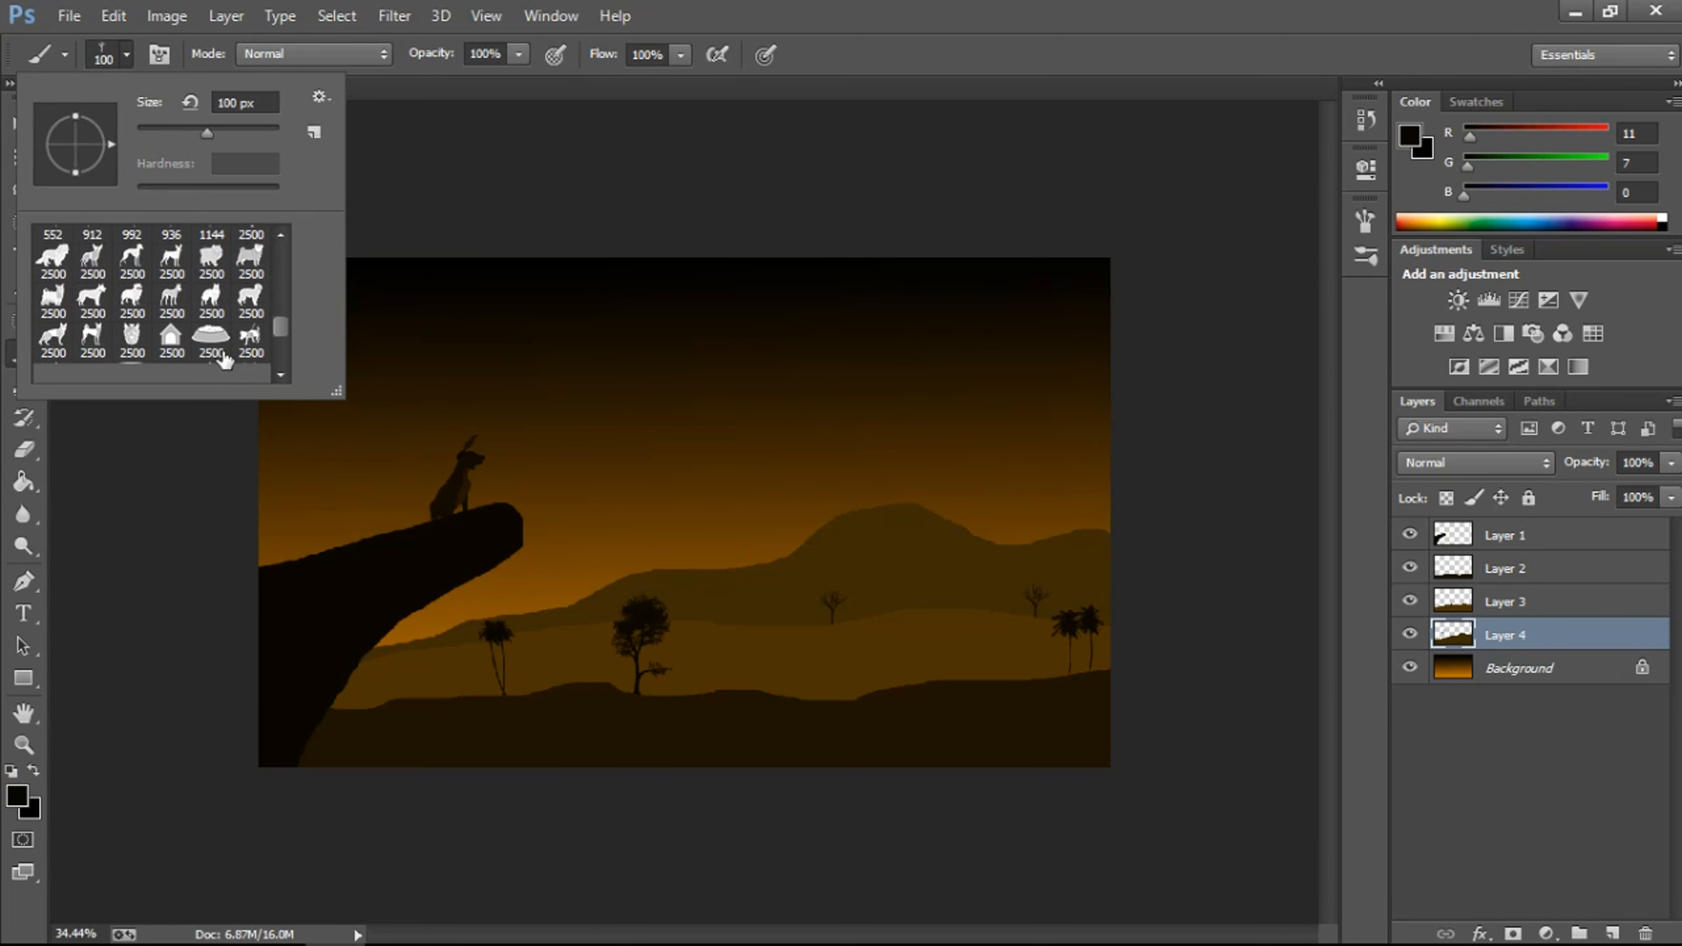
{"action": "scroll", "coordinate": [199, 358], "scroll_direction": "down", "scroll_amount": 1}
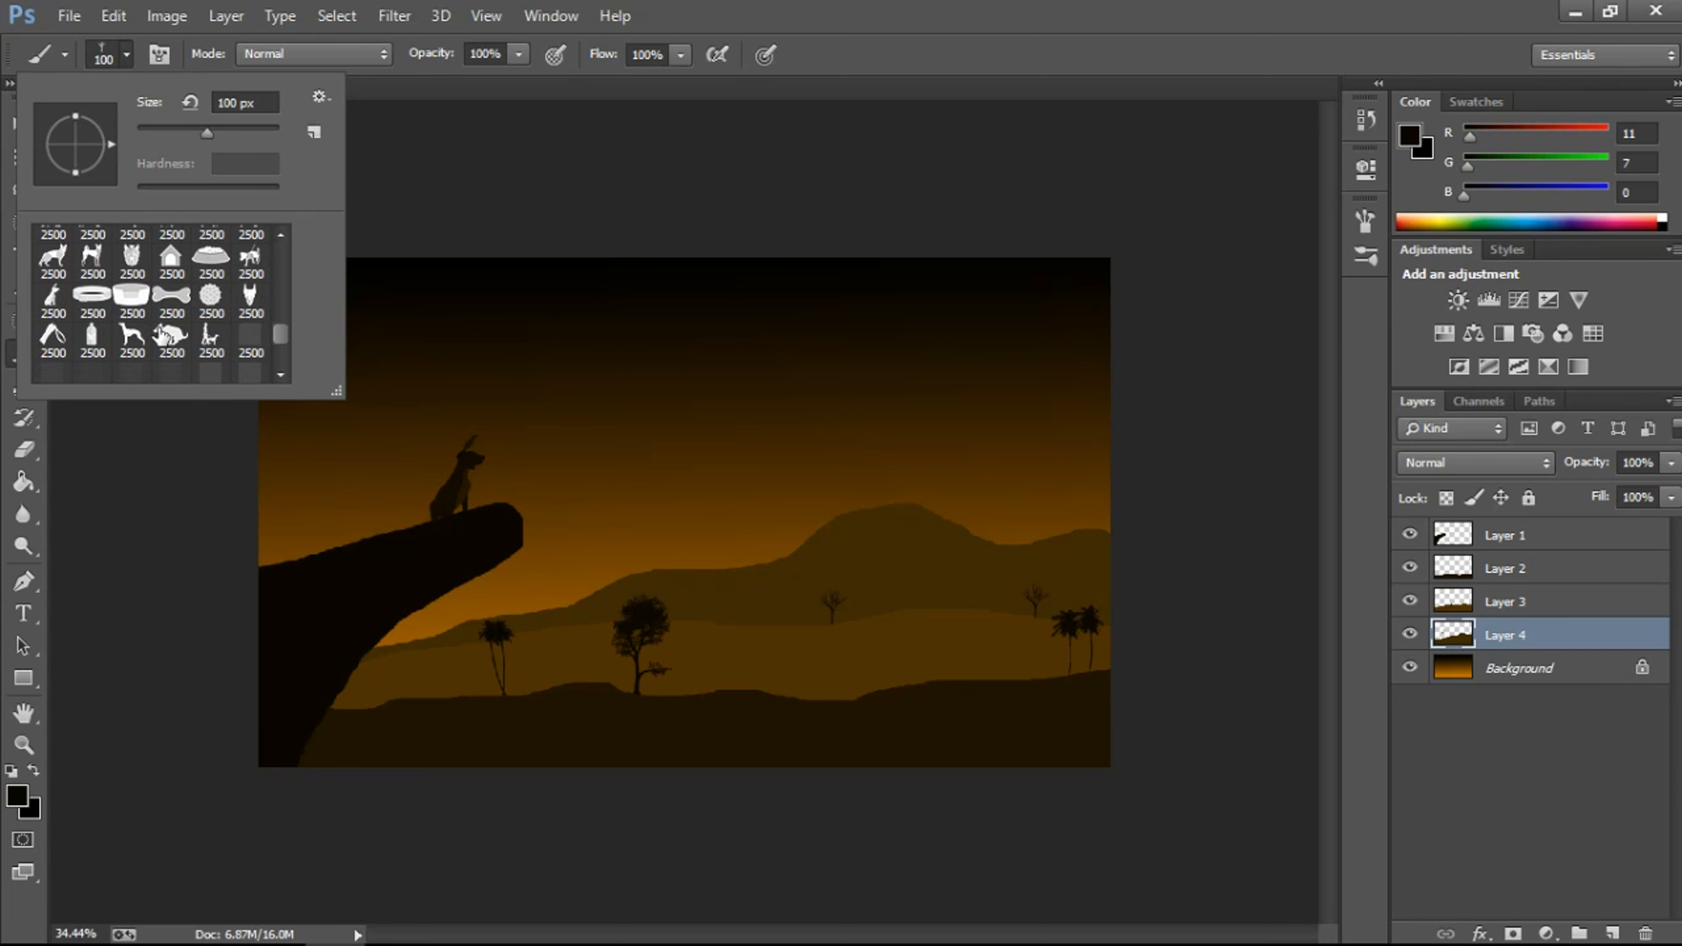
{"action": "left_click", "coordinate": [129, 341]}
{"action": "left_click", "coordinate": [464, 153]}
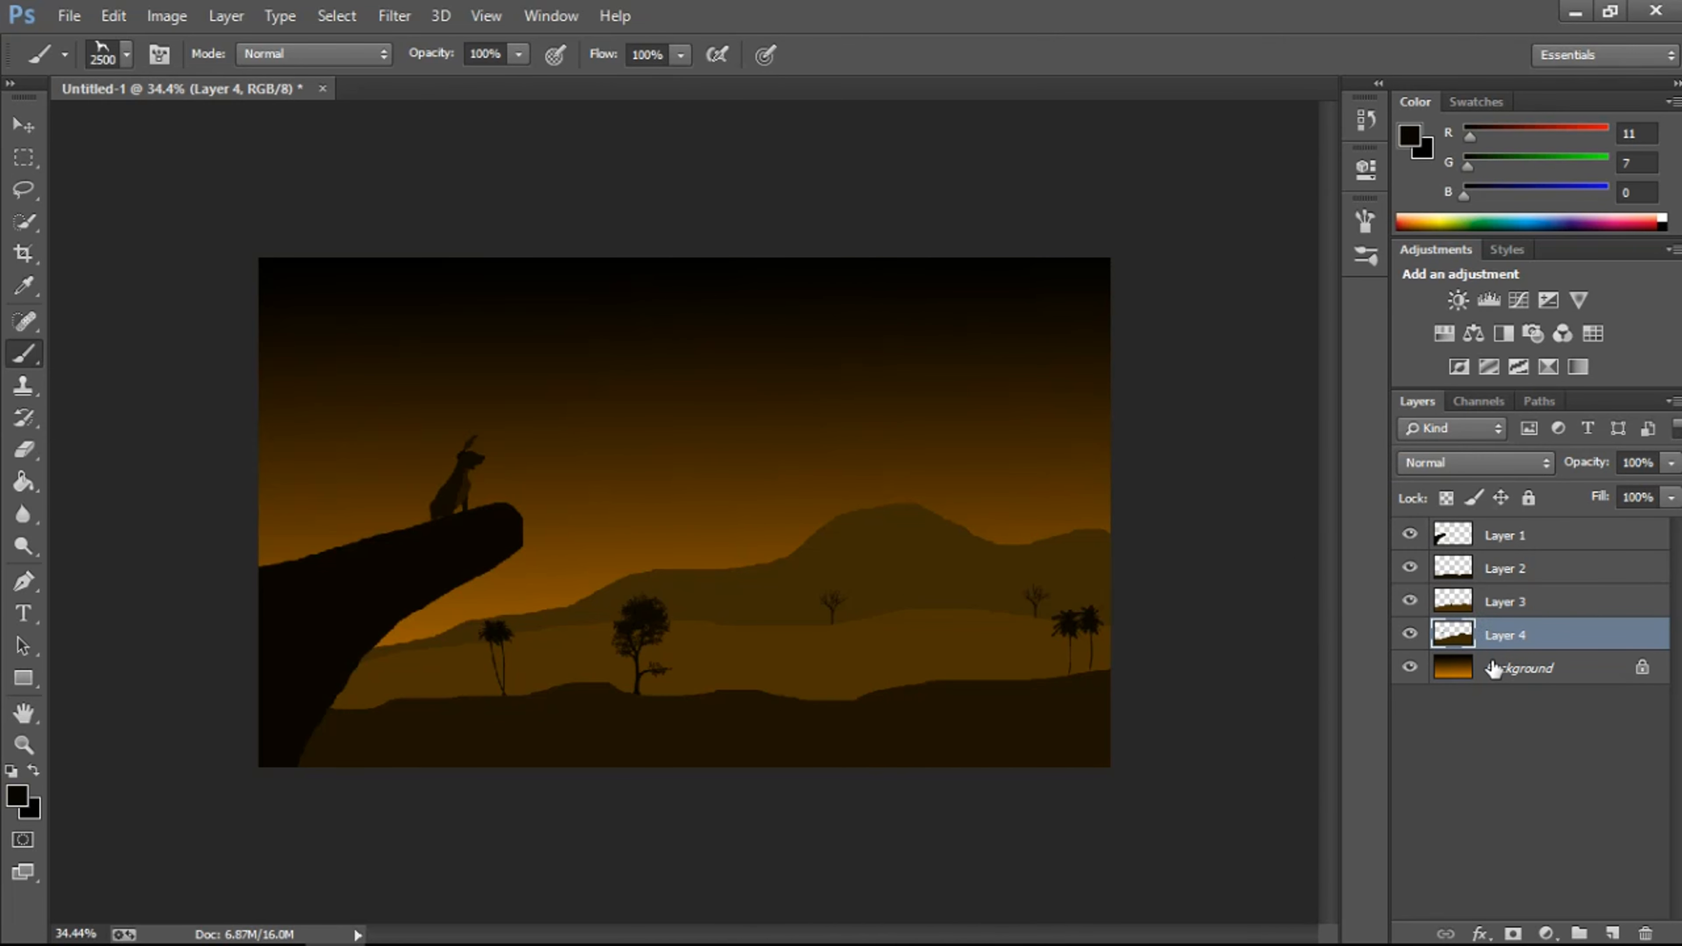
Step: Make the Background layer active and reduce the standing dog brush to 25 px
{"action": "left_click", "coordinate": [1510, 667]}
{"action": "key", "text": "bracketleft"}
{"action": "key", "text": "bracketleft"}
{"action": "key", "text": "bracketleft"}
{"action": "key", "text": "bracketleft"}
{"action": "key", "text": "bracketleft"}
{"action": "key", "text": "bracketleft"}
{"action": "key", "text": "bracketleft"}
{"action": "key", "text": "bracketleft"}
{"action": "key", "text": "bracketleft"}
{"action": "key", "text": "bracketleft"}
{"action": "key", "text": "bracketleft"}
{"action": "key", "text": "bracketleft"}
{"action": "key", "text": "bracketleft"}
{"action": "key", "text": "bracketleft"}
{"action": "key", "text": "bracketleft"}
{"action": "key", "text": "bracketleft"}
{"action": "key", "text": "bracketleft"}
{"action": "key", "text": "bracketleft"}
{"action": "key", "text": "bracketleft"}
{"action": "key", "text": "bracketleft"}
{"action": "key", "text": "bracketleft"}
{"action": "key", "text": "bracketleft"}
{"action": "key", "text": "bracketleft"}
{"action": "key", "text": "bracketleft"}
{"action": "key", "text": "bracketleft"}
{"action": "key", "text": "bracketleft"}
{"action": "key", "text": "bracketleft"}
{"action": "key", "text": "bracketleft"}
{"action": "key", "text": "bracketleft"}
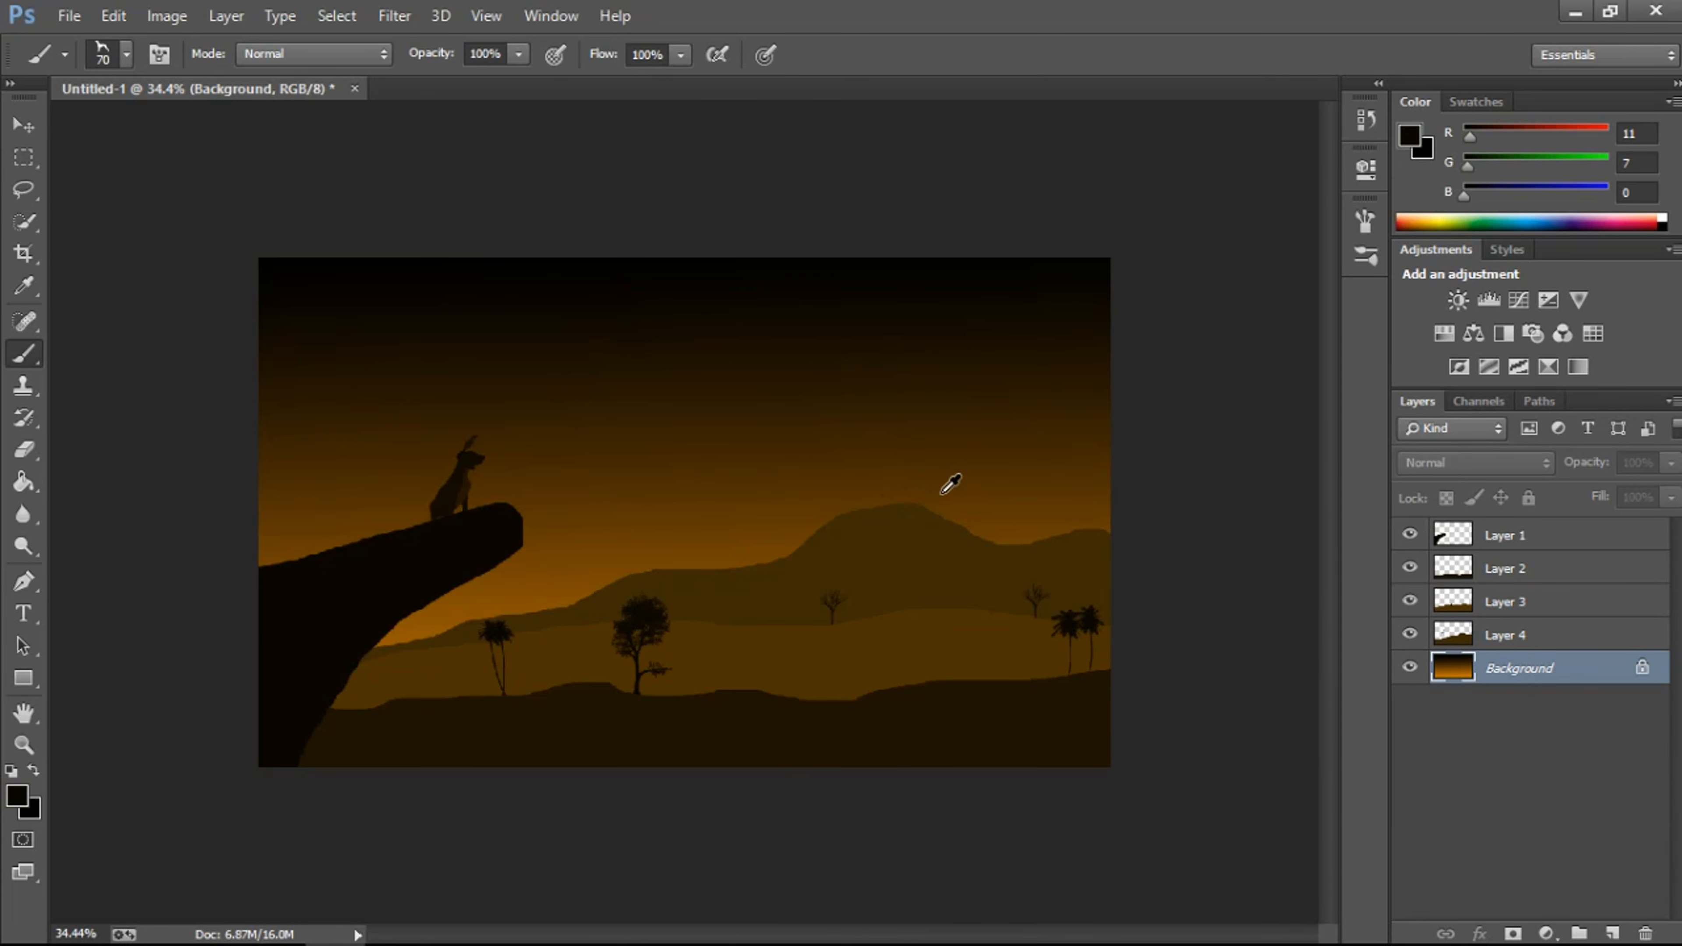
{"action": "scroll", "coordinate": [950, 483], "scroll_direction": "up", "scroll_amount": 10}
{"action": "key", "text": "bracketleft"}
{"action": "key", "text": "bracketleft"}
{"action": "key", "text": "bracketleft"}
{"action": "key", "text": "bracketleft"}
{"action": "key", "text": "bracketleft"}
{"action": "key", "text": "bracketleft"}
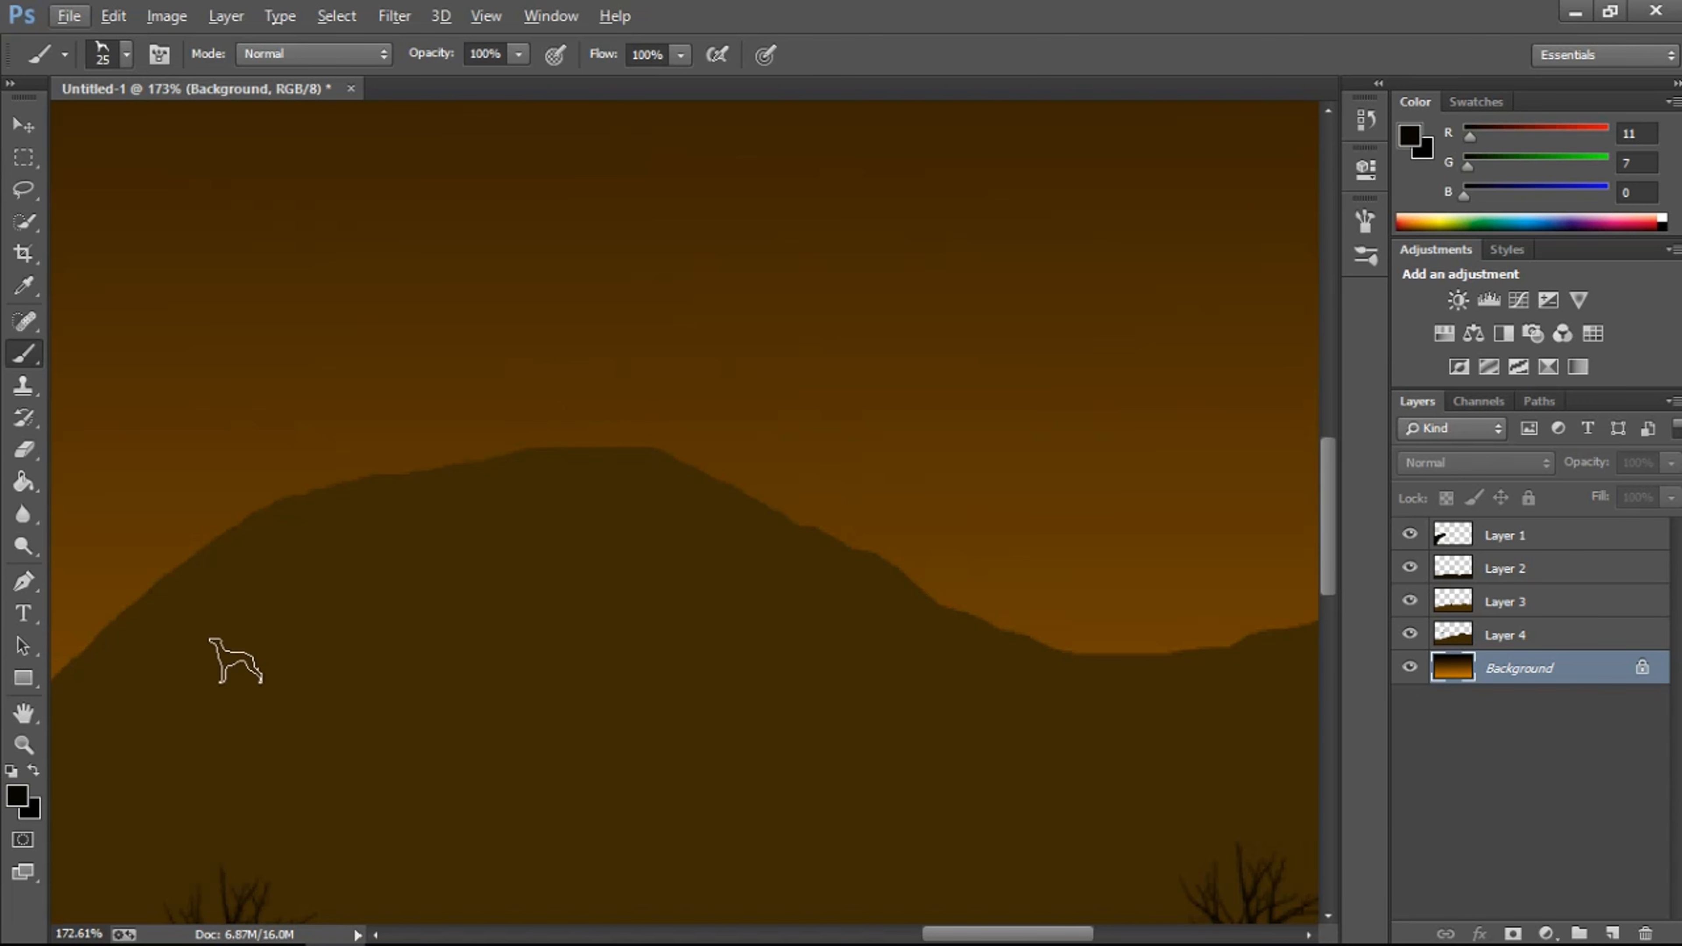
Step: Set the foreground colour to pure black, 000000
{"action": "left_click", "coordinate": [17, 794]}
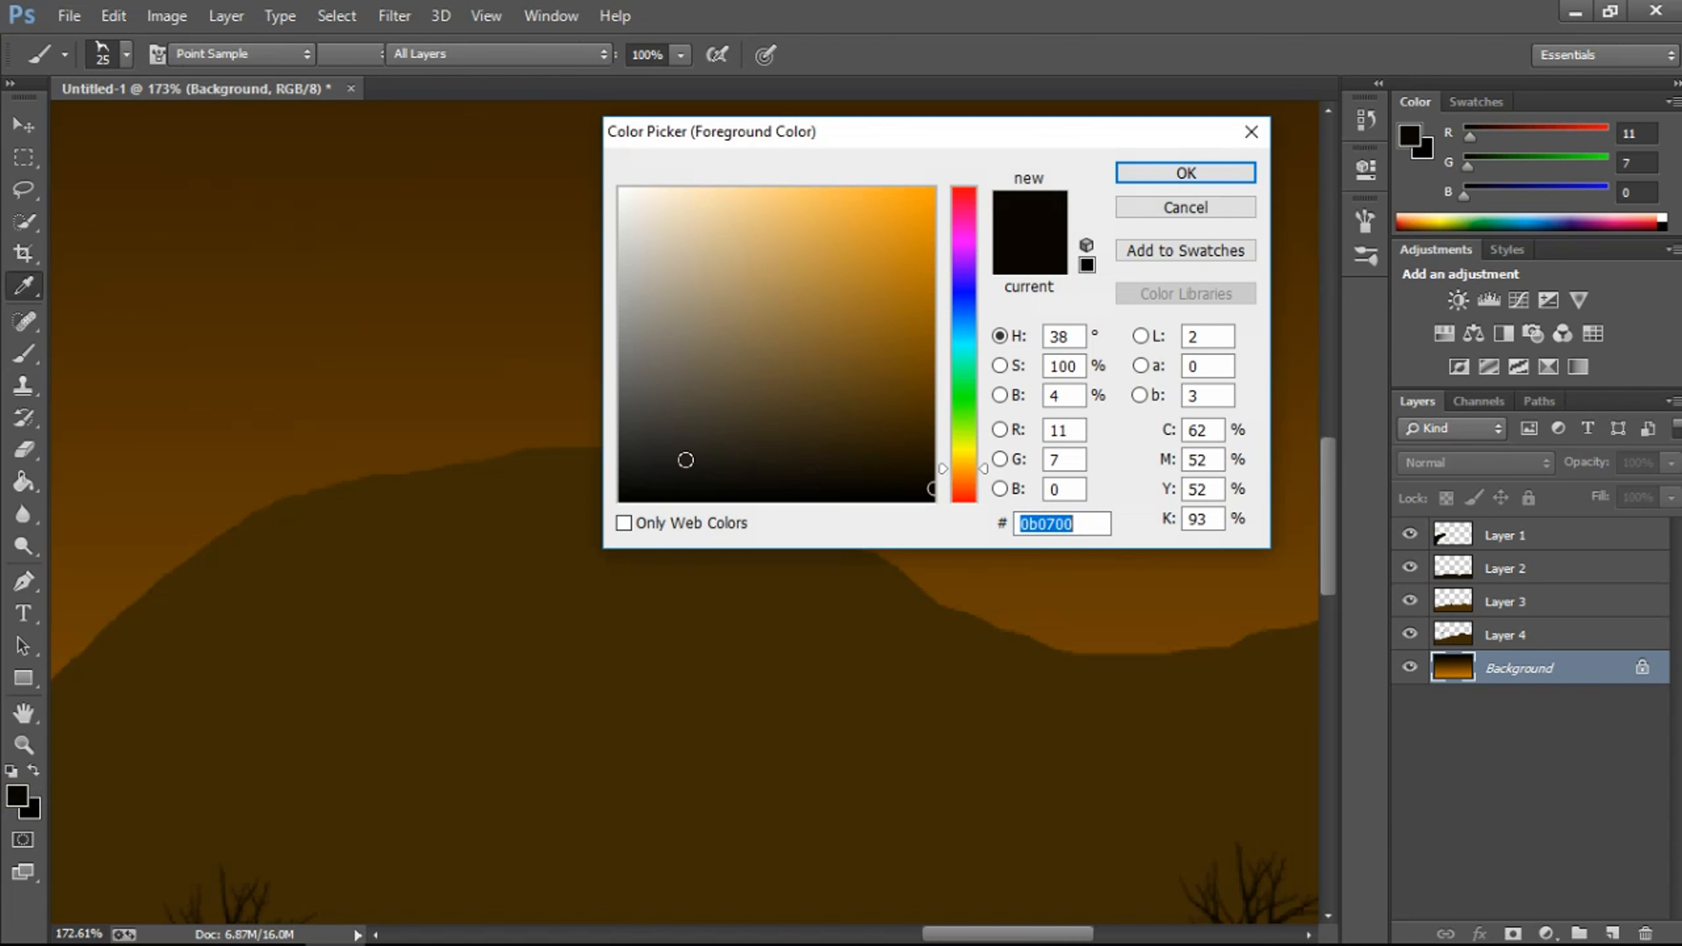
{"action": "type", "text": "000000"}
{"action": "left_click", "coordinate": [1182, 175]}
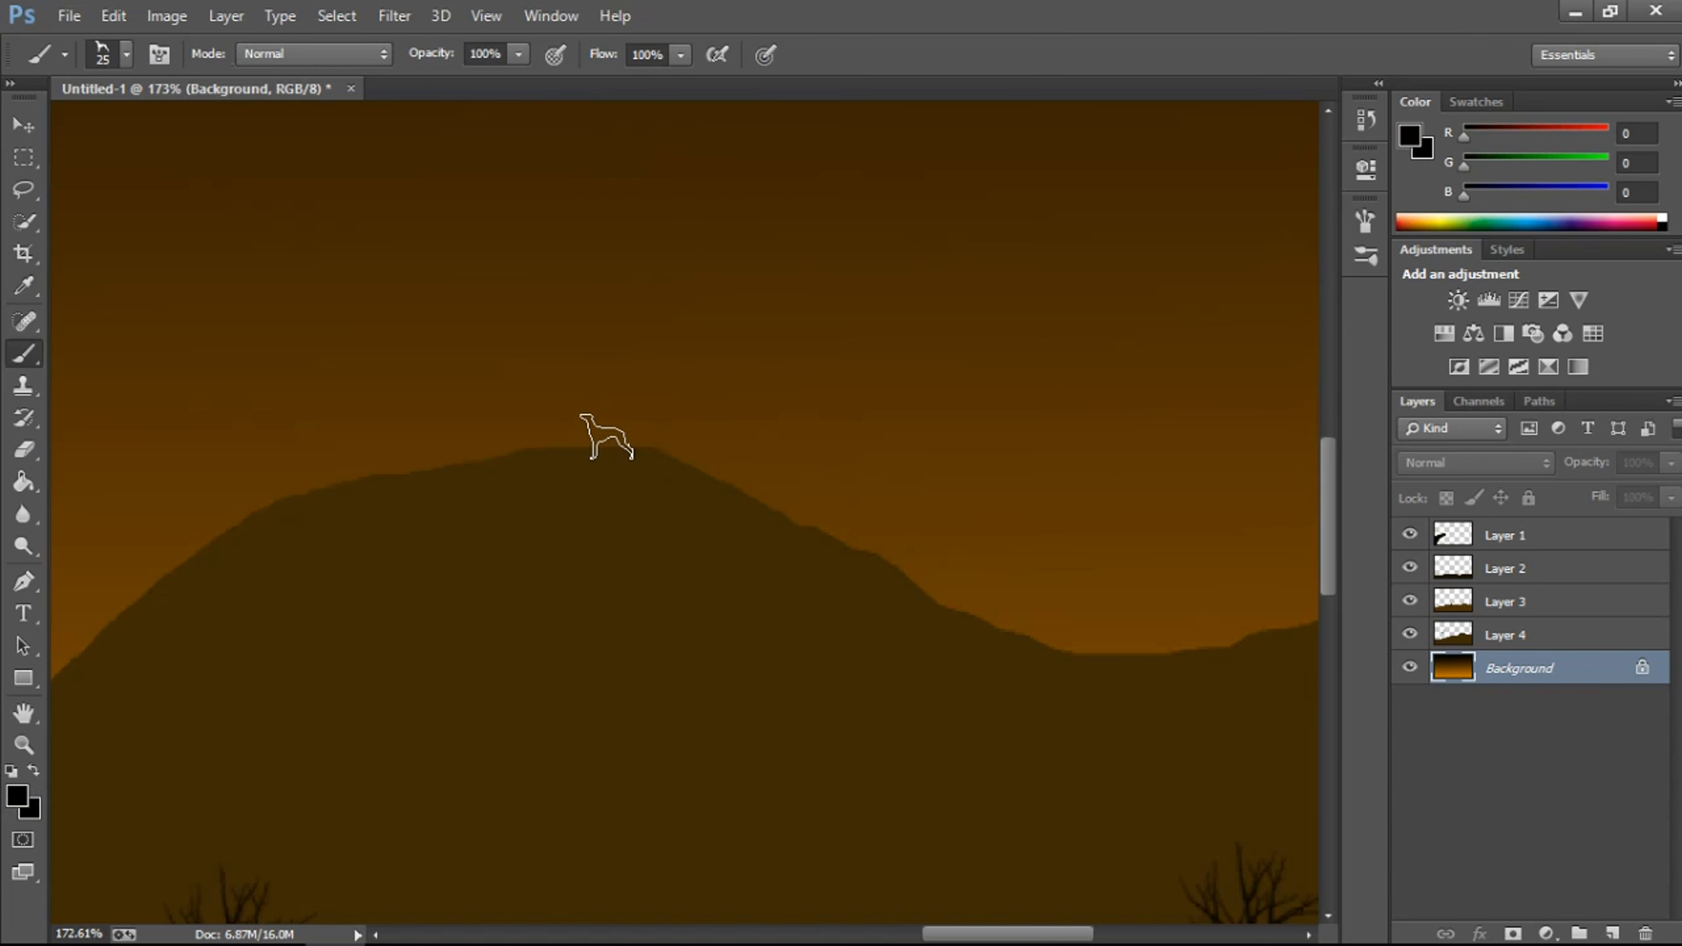
Step: Stamp the standing dog at 30 px on the Background layer, on the summit of the farthest hill
{"action": "key", "text": "bracketright"}
{"action": "left_click", "coordinate": [606, 424]}
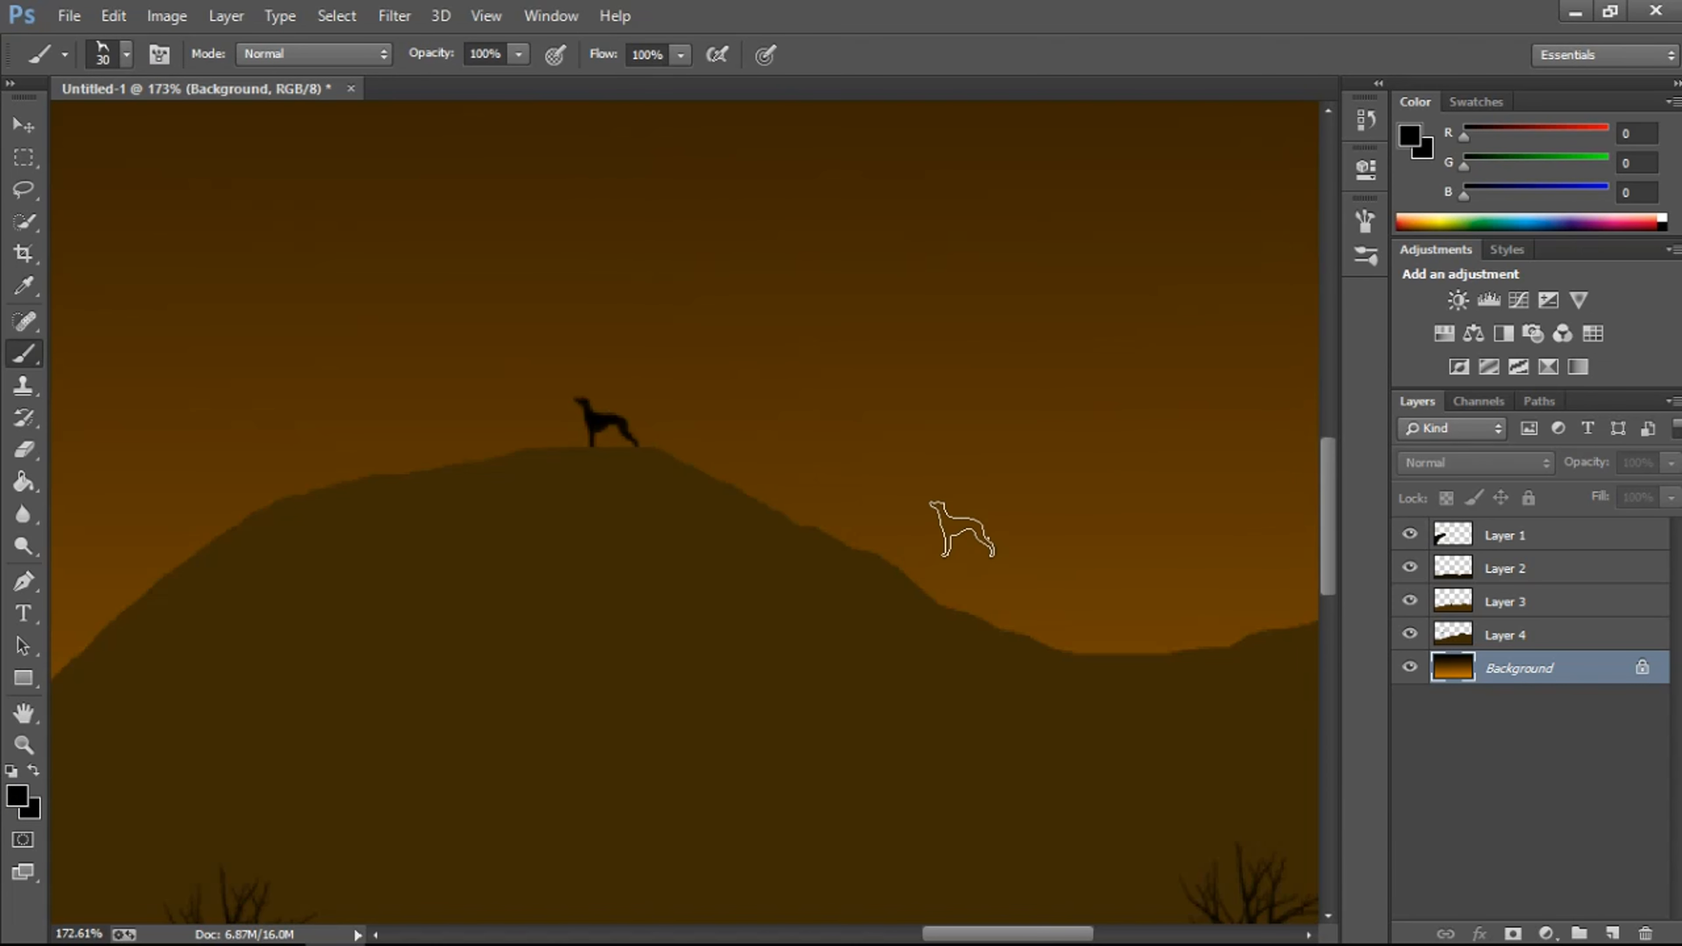
{"action": "scroll", "coordinate": [957, 525], "scroll_direction": "down", "scroll_amount": 8}
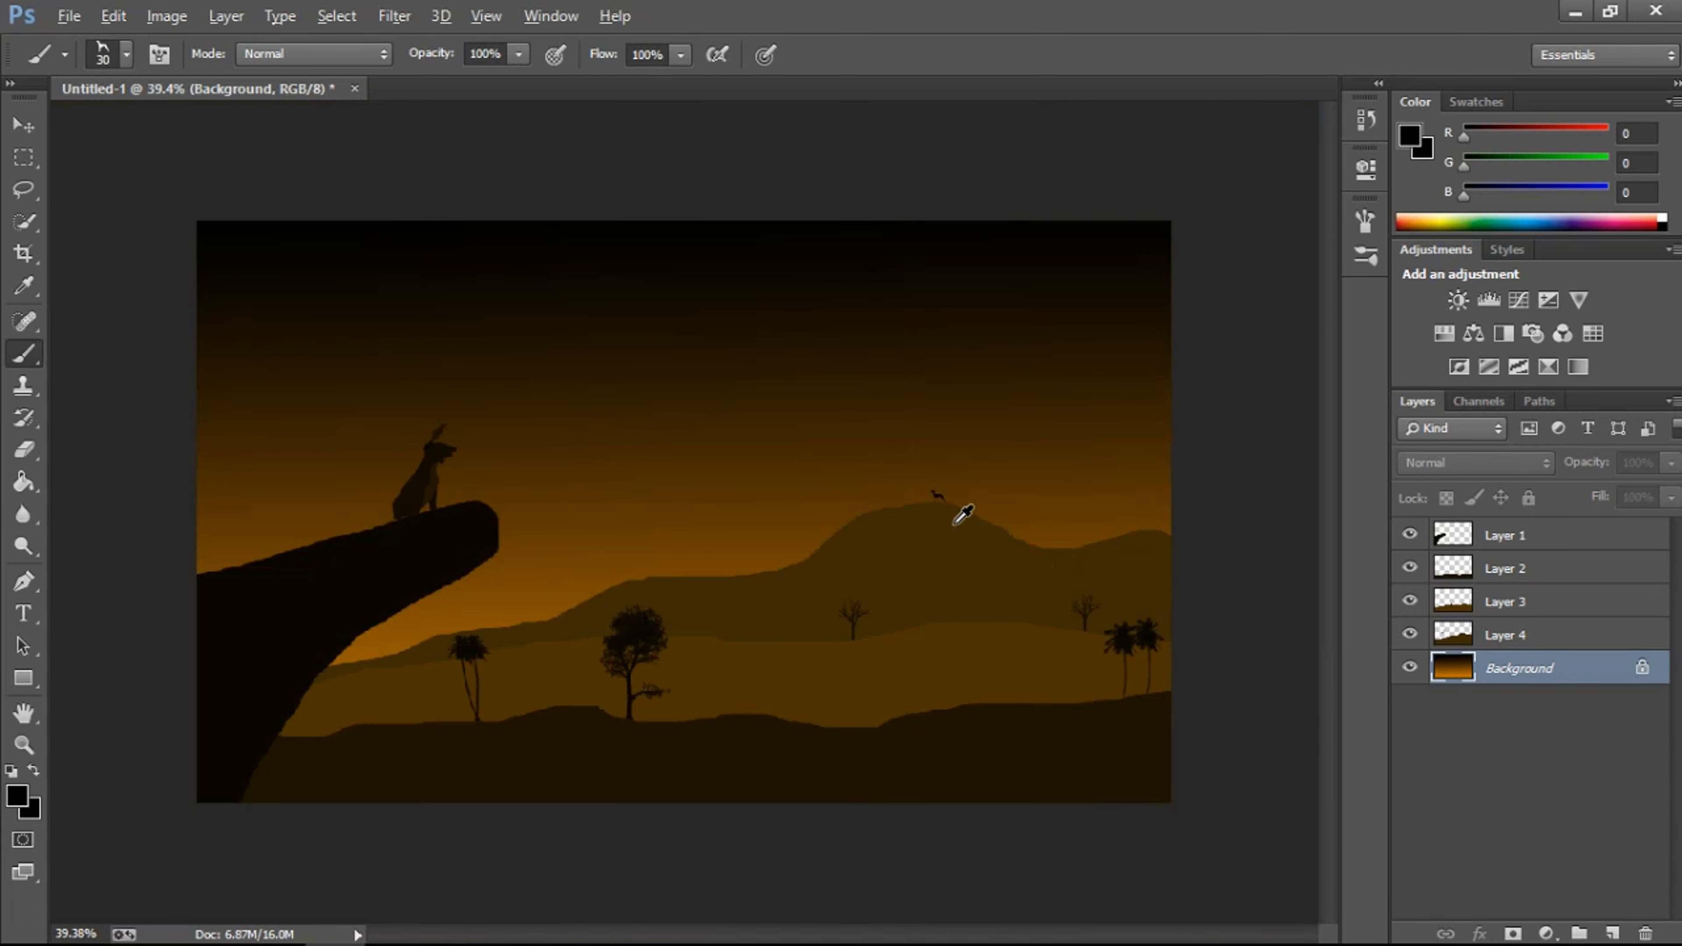
{"action": "scroll", "coordinate": [1140, 576], "scroll_direction": "up", "scroll_amount": 6}
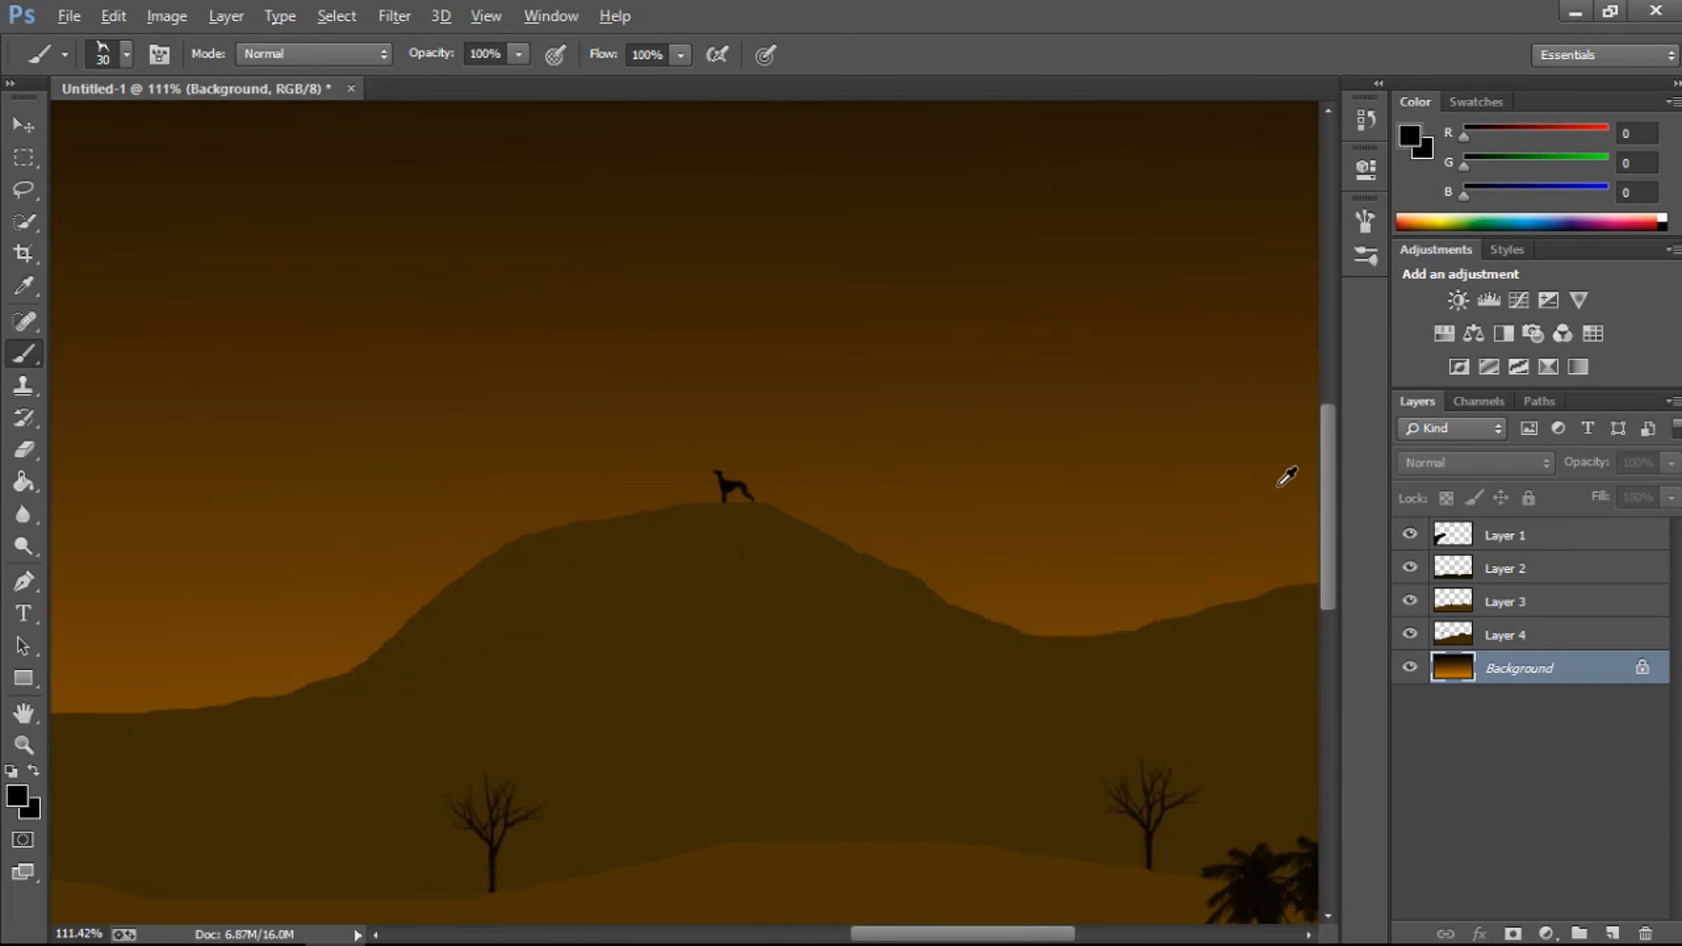
Step: Undo the standing dog stamp on the farthest hill's summit and make Layer 4 active
{"action": "scroll", "coordinate": [1126, 523], "scroll_direction": "down", "scroll_amount": 4}
{"action": "scroll", "coordinate": [1136, 517], "scroll_direction": "down", "scroll_amount": 2}
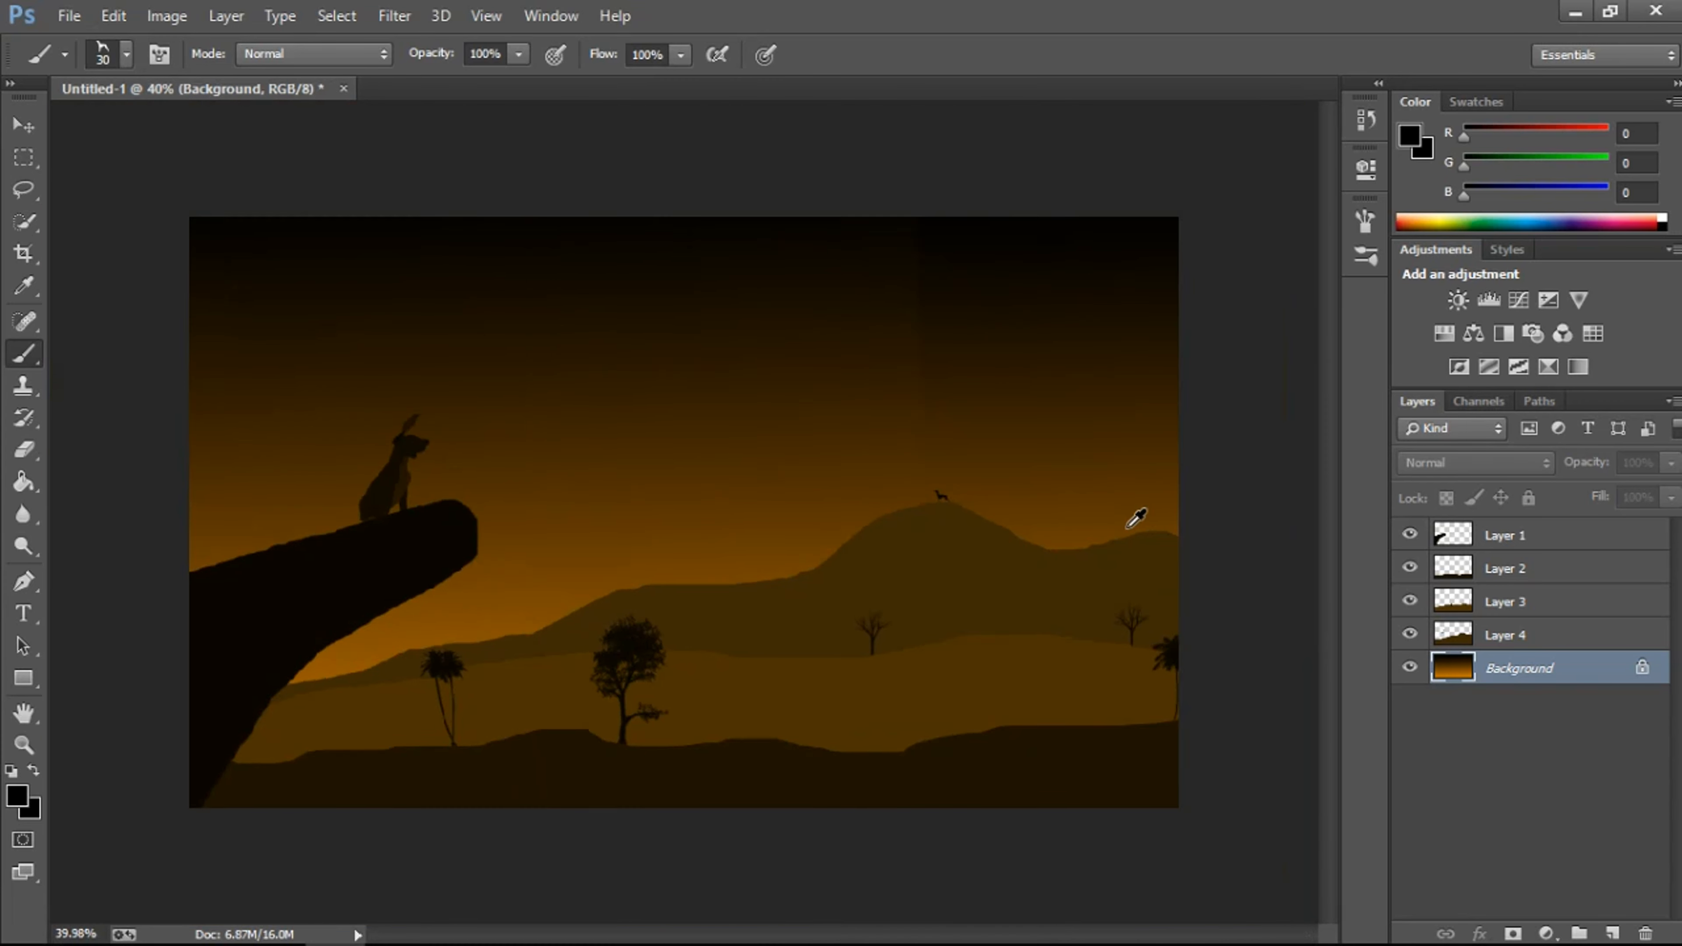
{"action": "key", "text": "alt+bracketright"}
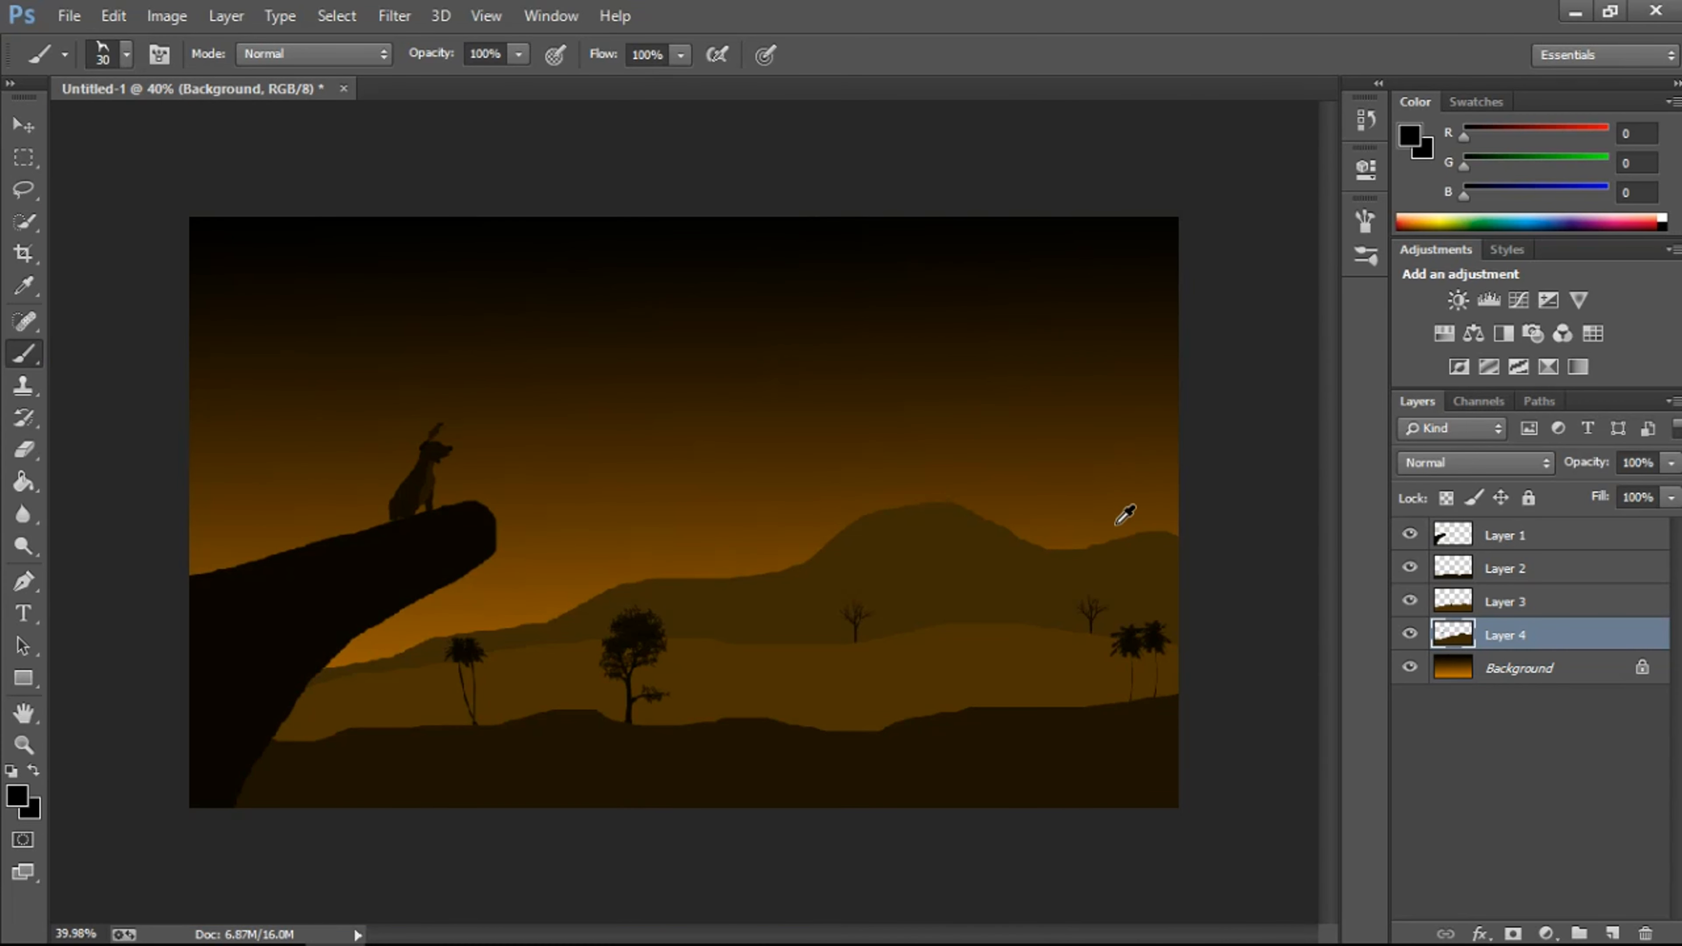
Step: Try stamping the standing dog at 35 px on Layer 4, on the farthest hill's summit
{"action": "scroll", "coordinate": [1119, 514], "scroll_direction": "up", "scroll_amount": 7}
{"action": "key", "text": "bracketright"}
{"action": "left_click", "coordinate": [635, 455]}
{"action": "scroll", "coordinate": [861, 464], "scroll_direction": "down", "scroll_amount": 7}
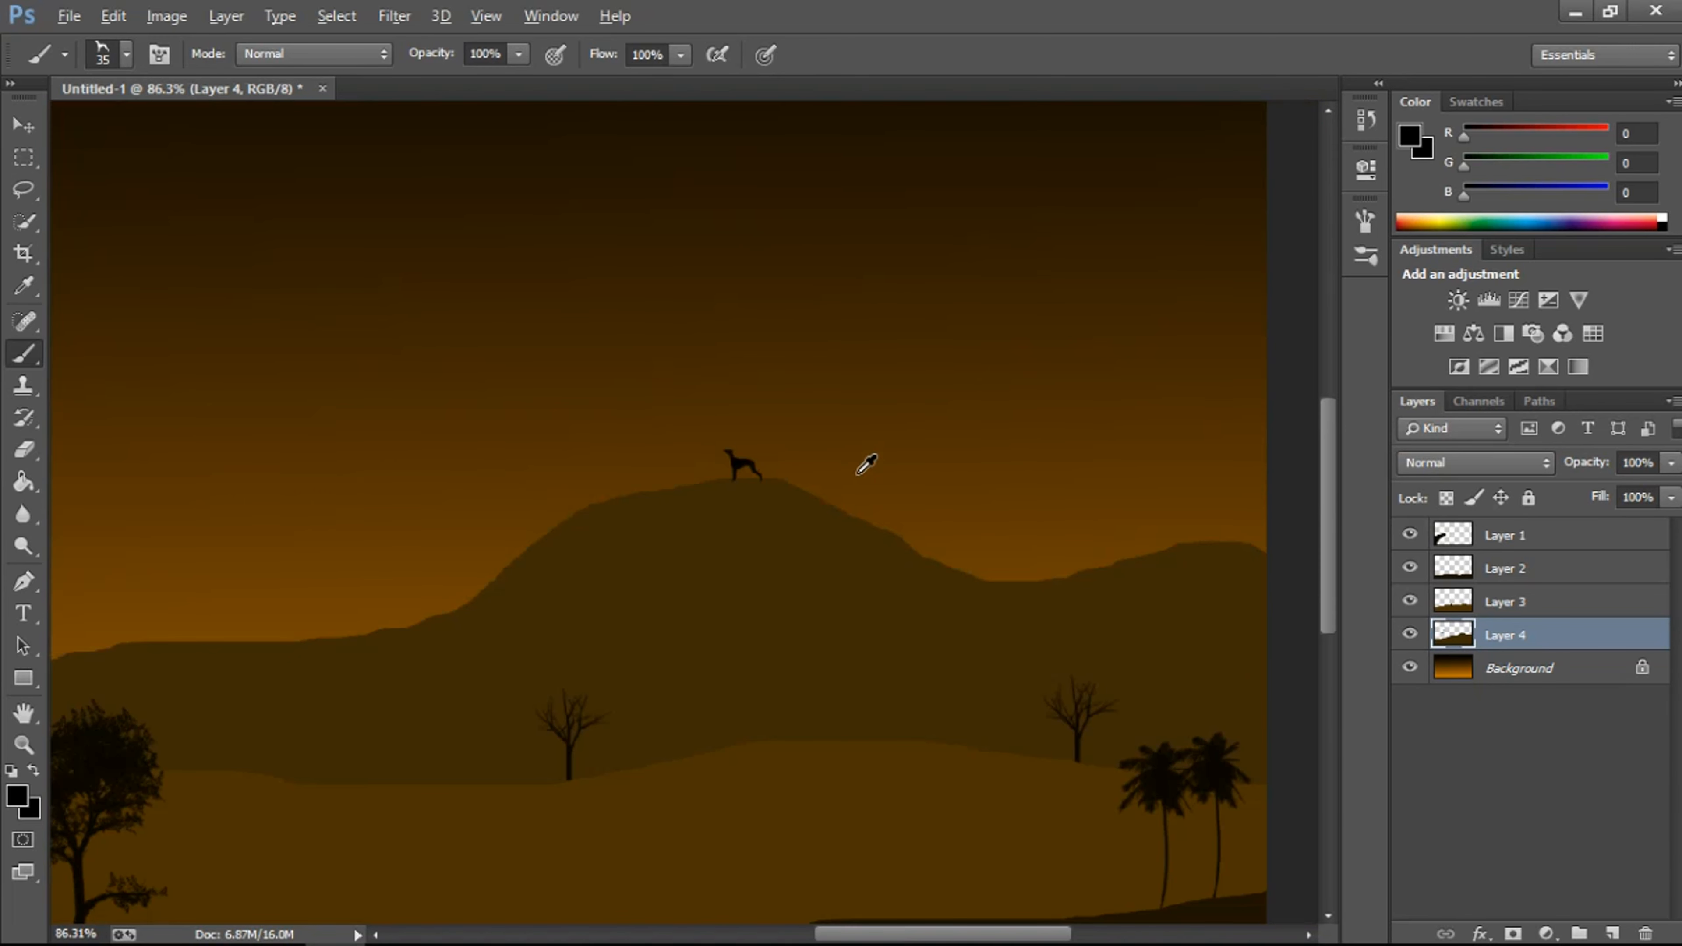
{"action": "key", "text": "alt"}
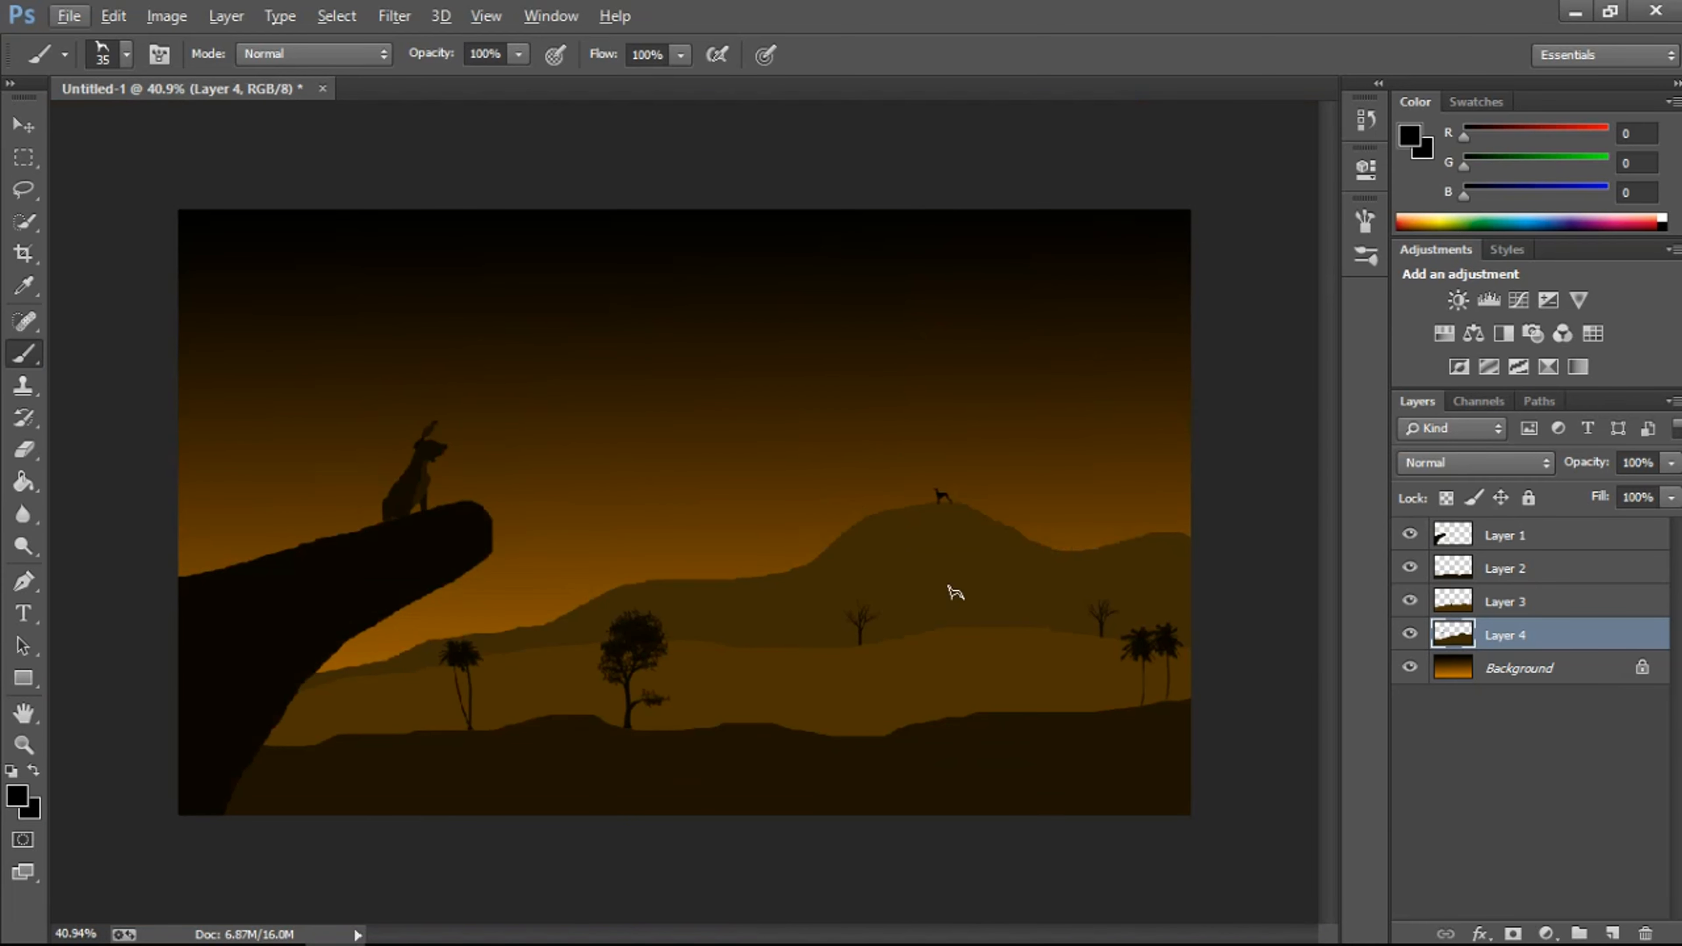
{"action": "key", "text": "ctrl+z"}
Step: Stamp the standing dog at 35 px on the Background layer, on the summit of the farthest hill
{"action": "left_click", "coordinate": [1510, 669]}
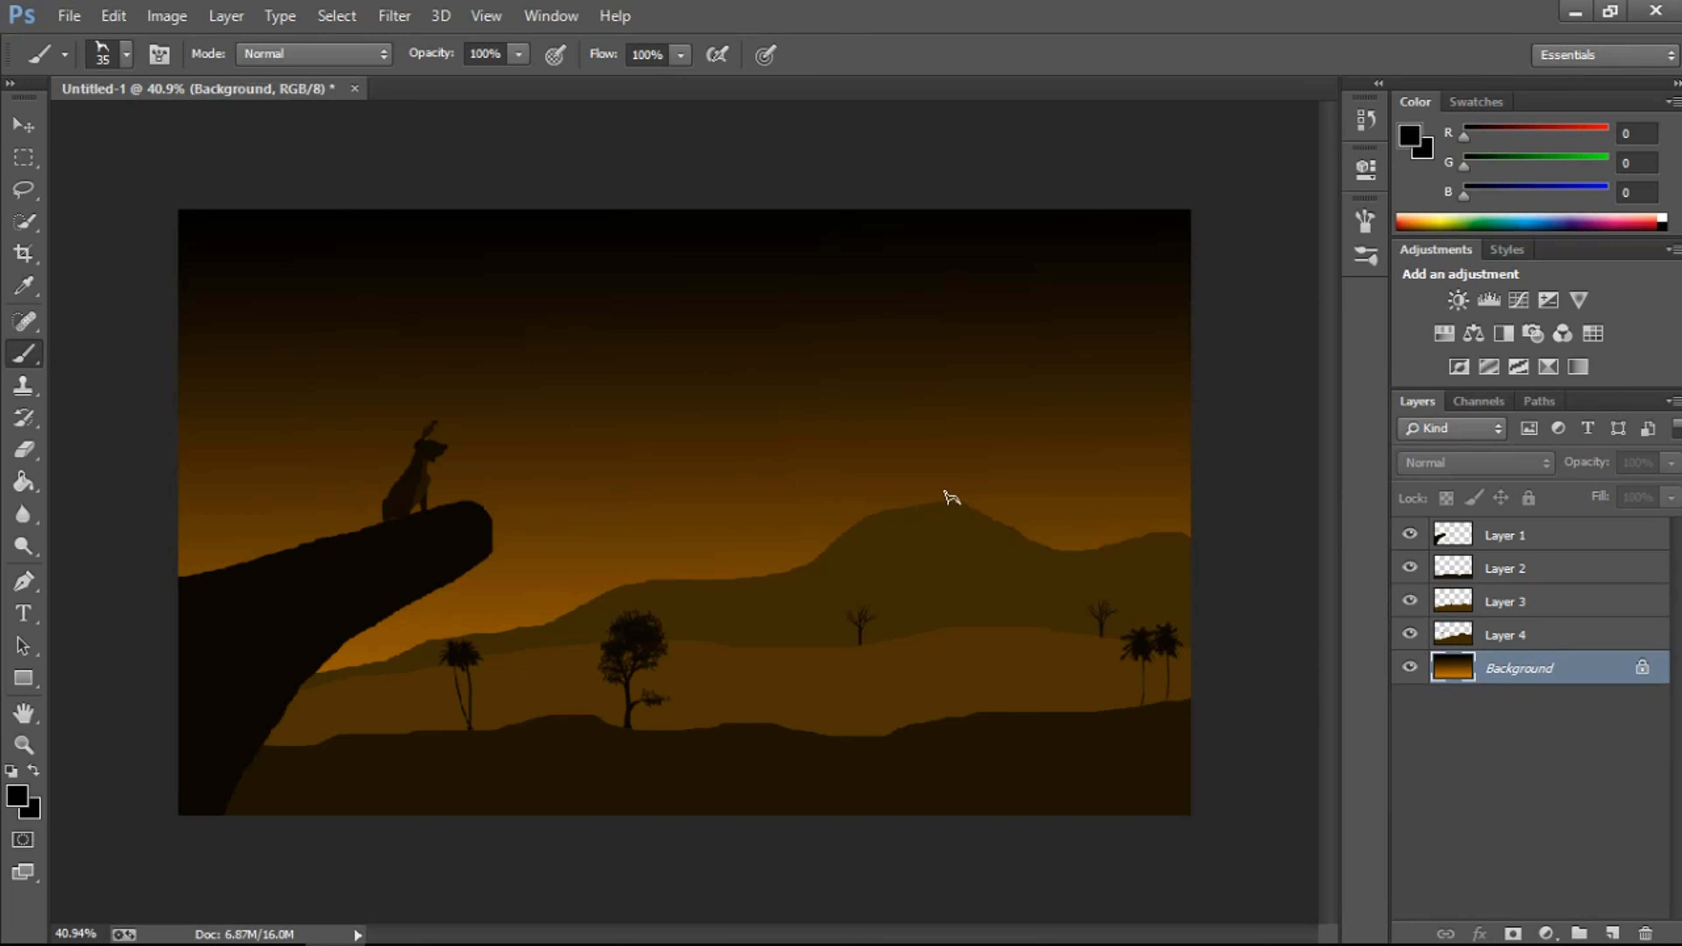
{"action": "scroll", "coordinate": [1029, 505], "scroll_direction": "up", "scroll_amount": 5}
{"action": "left_click", "coordinate": [926, 493]}
{"action": "scroll", "coordinate": [1042, 558], "scroll_direction": "down", "scroll_amount": 8}
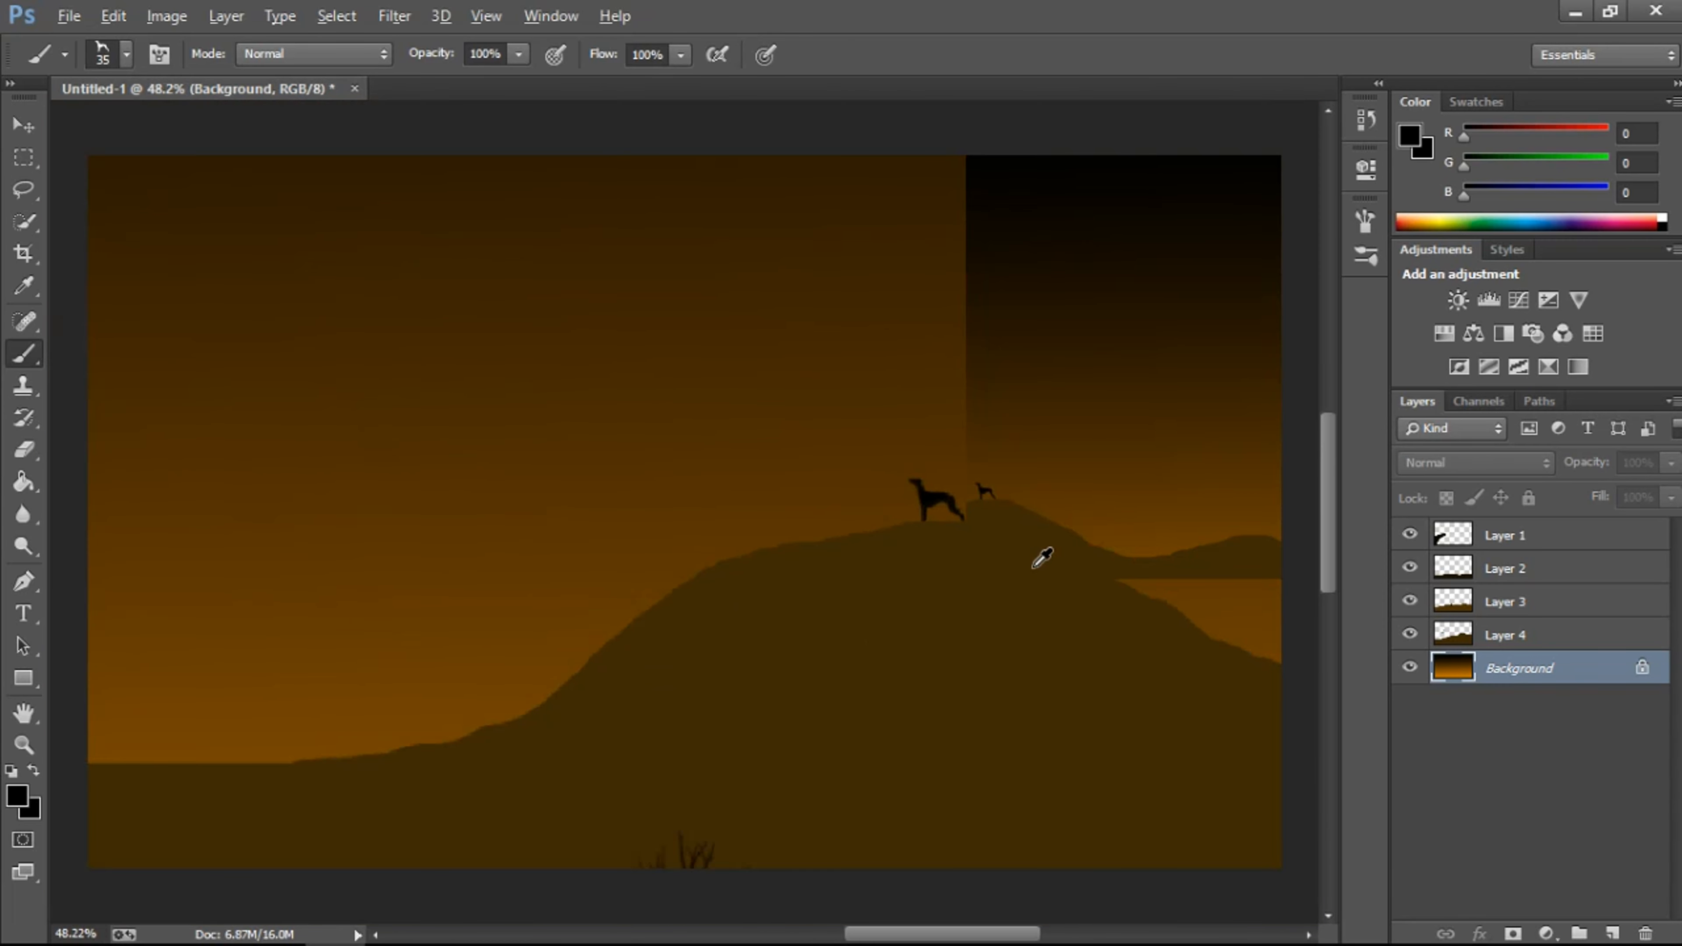
{"action": "scroll", "coordinate": [905, 580], "scroll_direction": "up", "scroll_amount": 1}
{"action": "scroll", "coordinate": [907, 578], "scroll_direction": "up", "scroll_amount": 2}
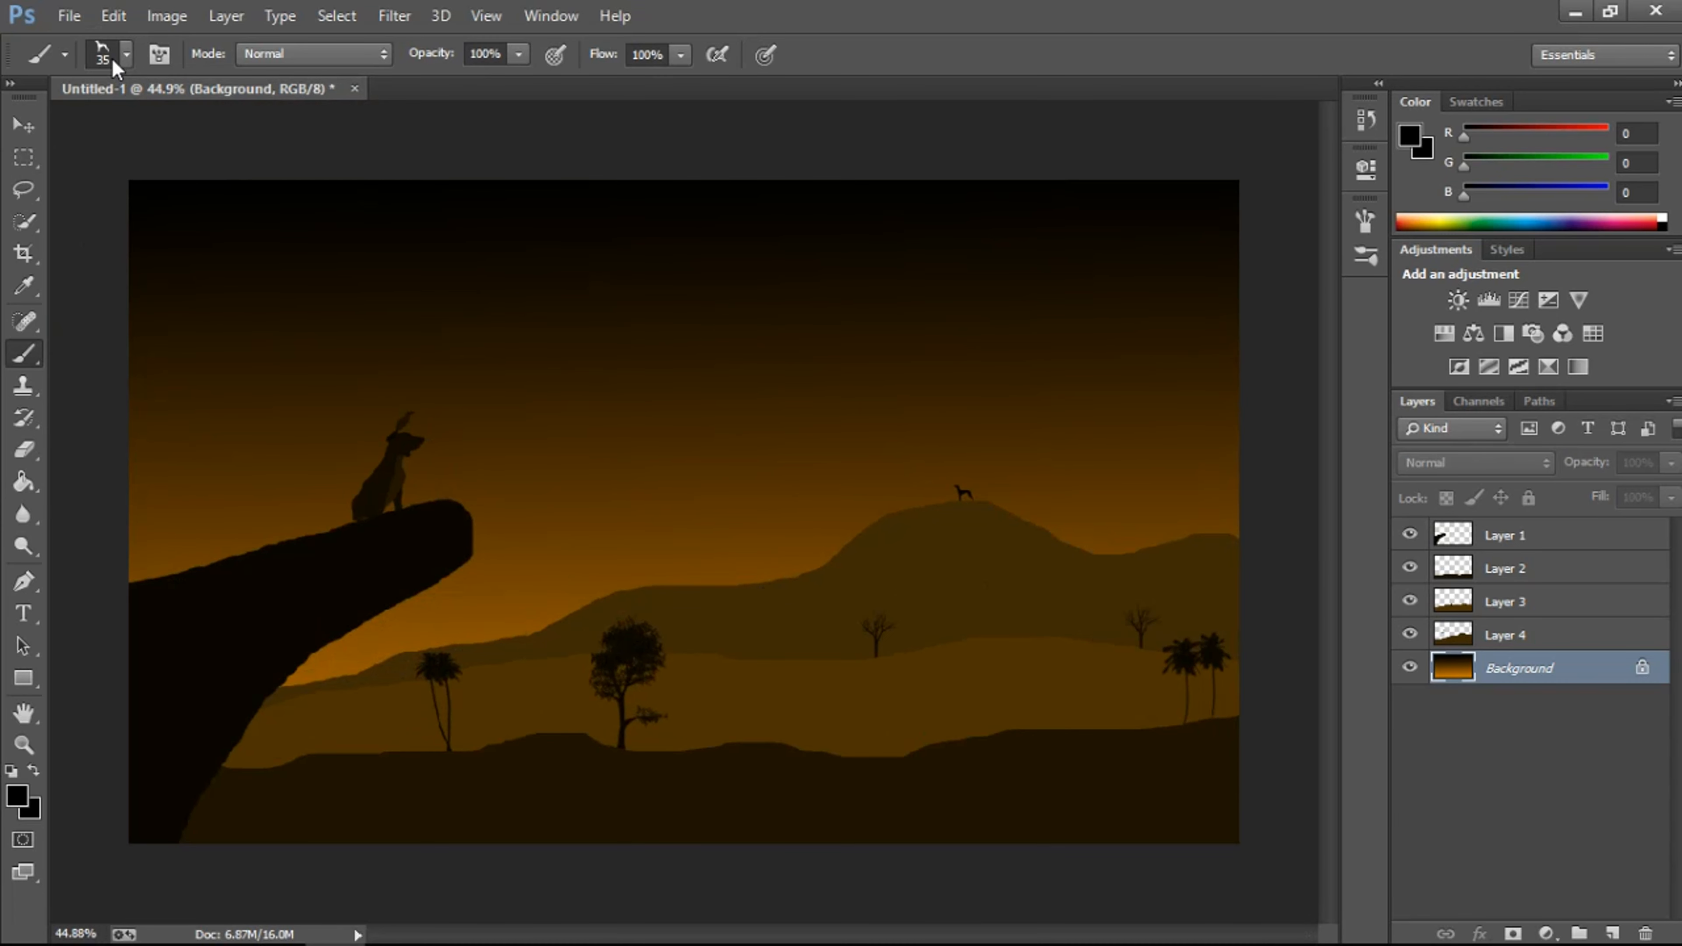
Step: Choose the 544 px bare tree preset for the Brush tool
{"action": "right_click", "coordinate": [251, 274]}
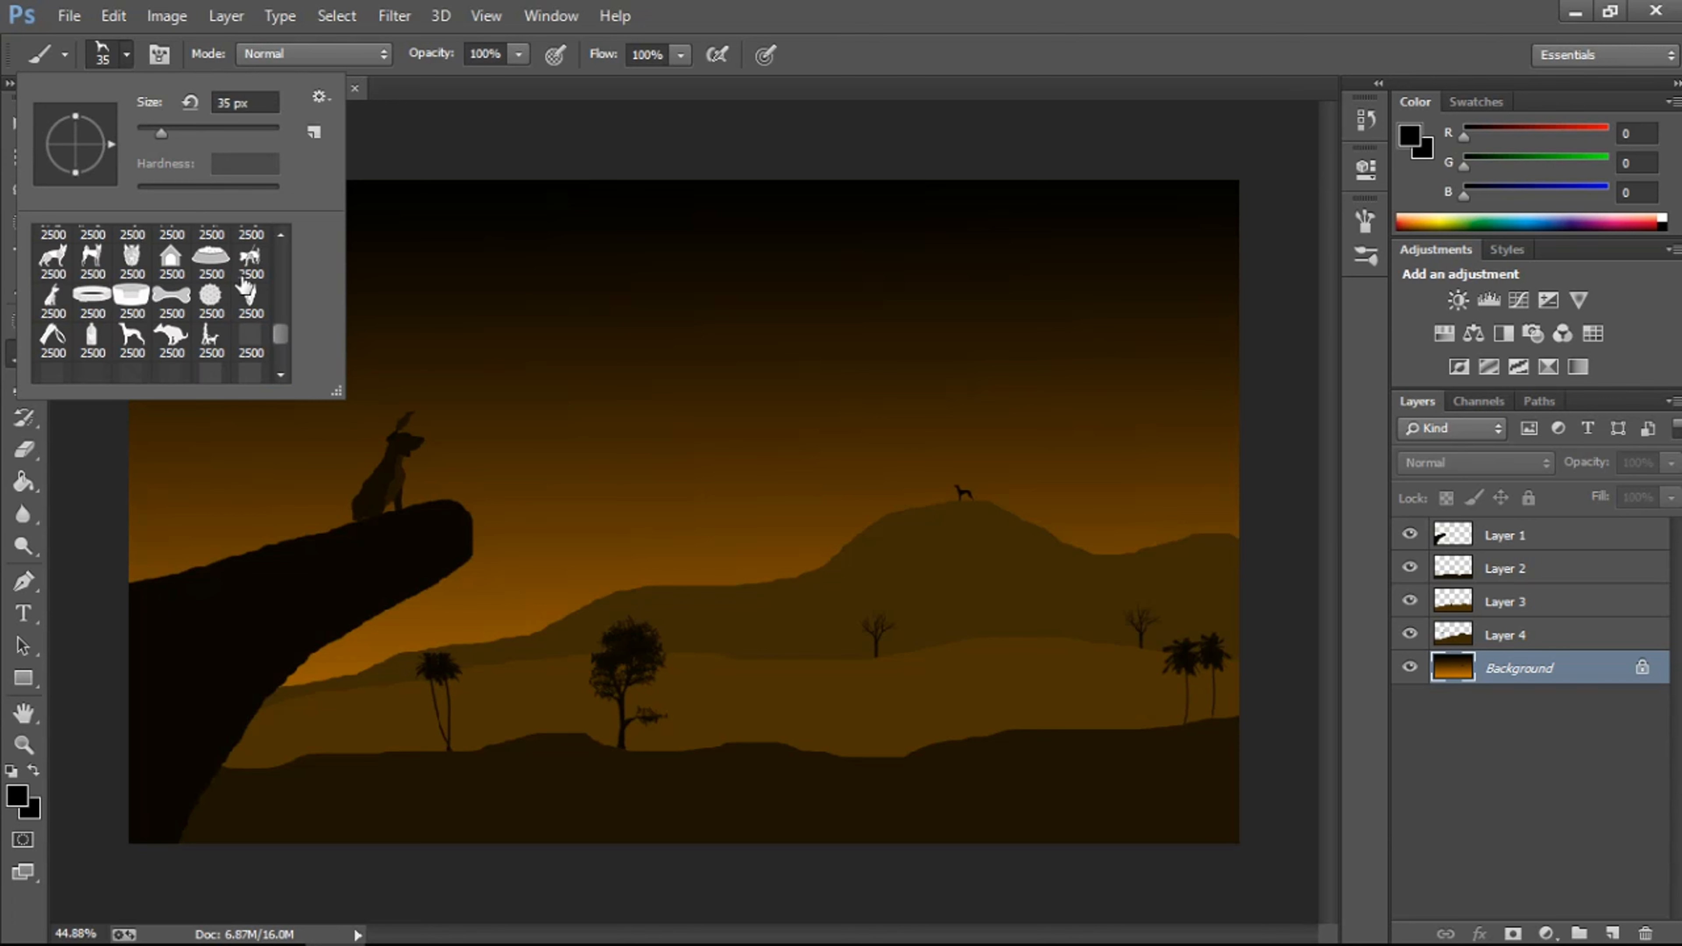
{"action": "scroll", "coordinate": [194, 332], "scroll_direction": "up", "scroll_amount": 3}
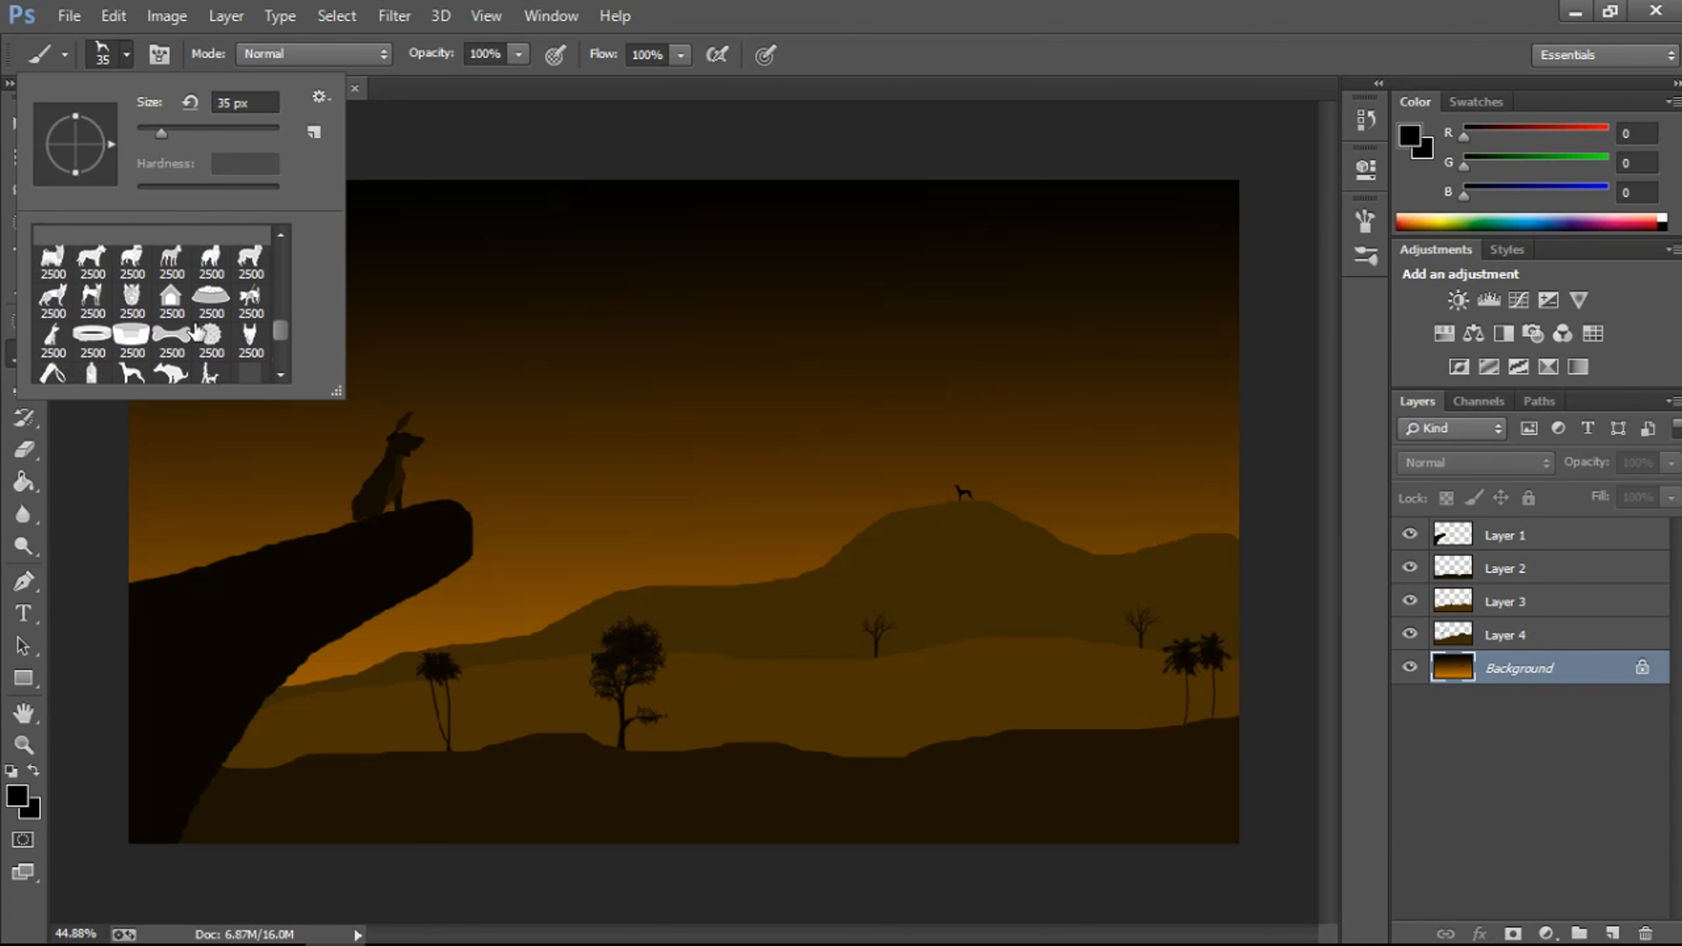
{"action": "scroll", "coordinate": [196, 332], "scroll_direction": "up", "scroll_amount": 2}
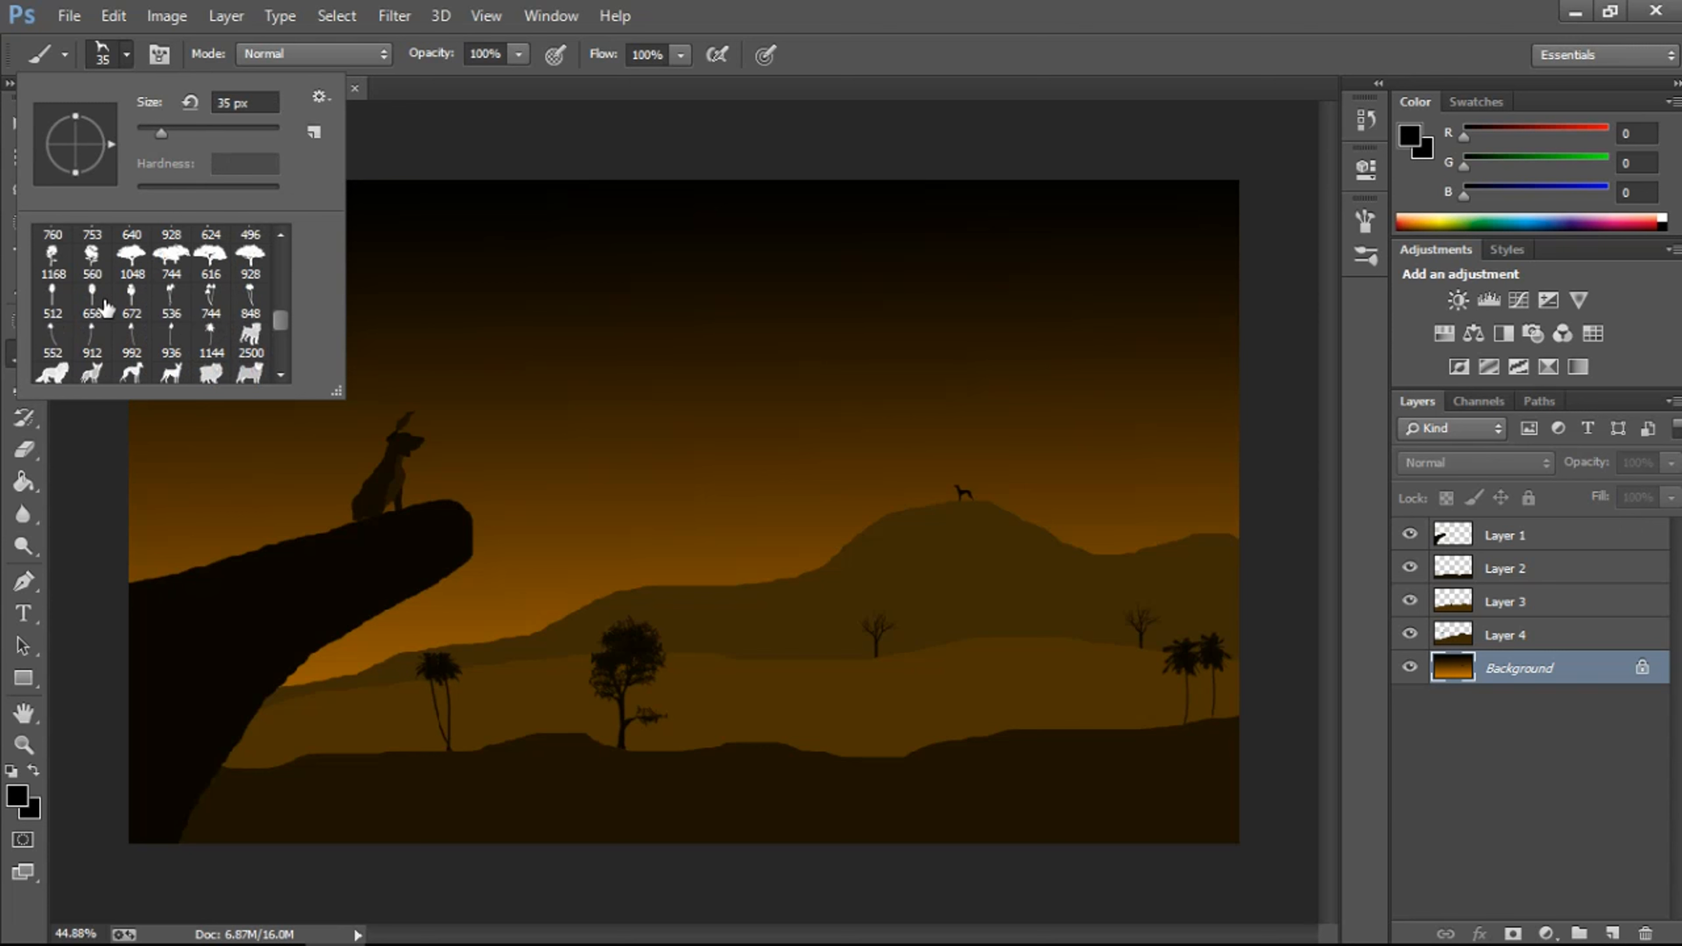
{"action": "scroll", "coordinate": [240, 336], "scroll_direction": "up", "scroll_amount": 2}
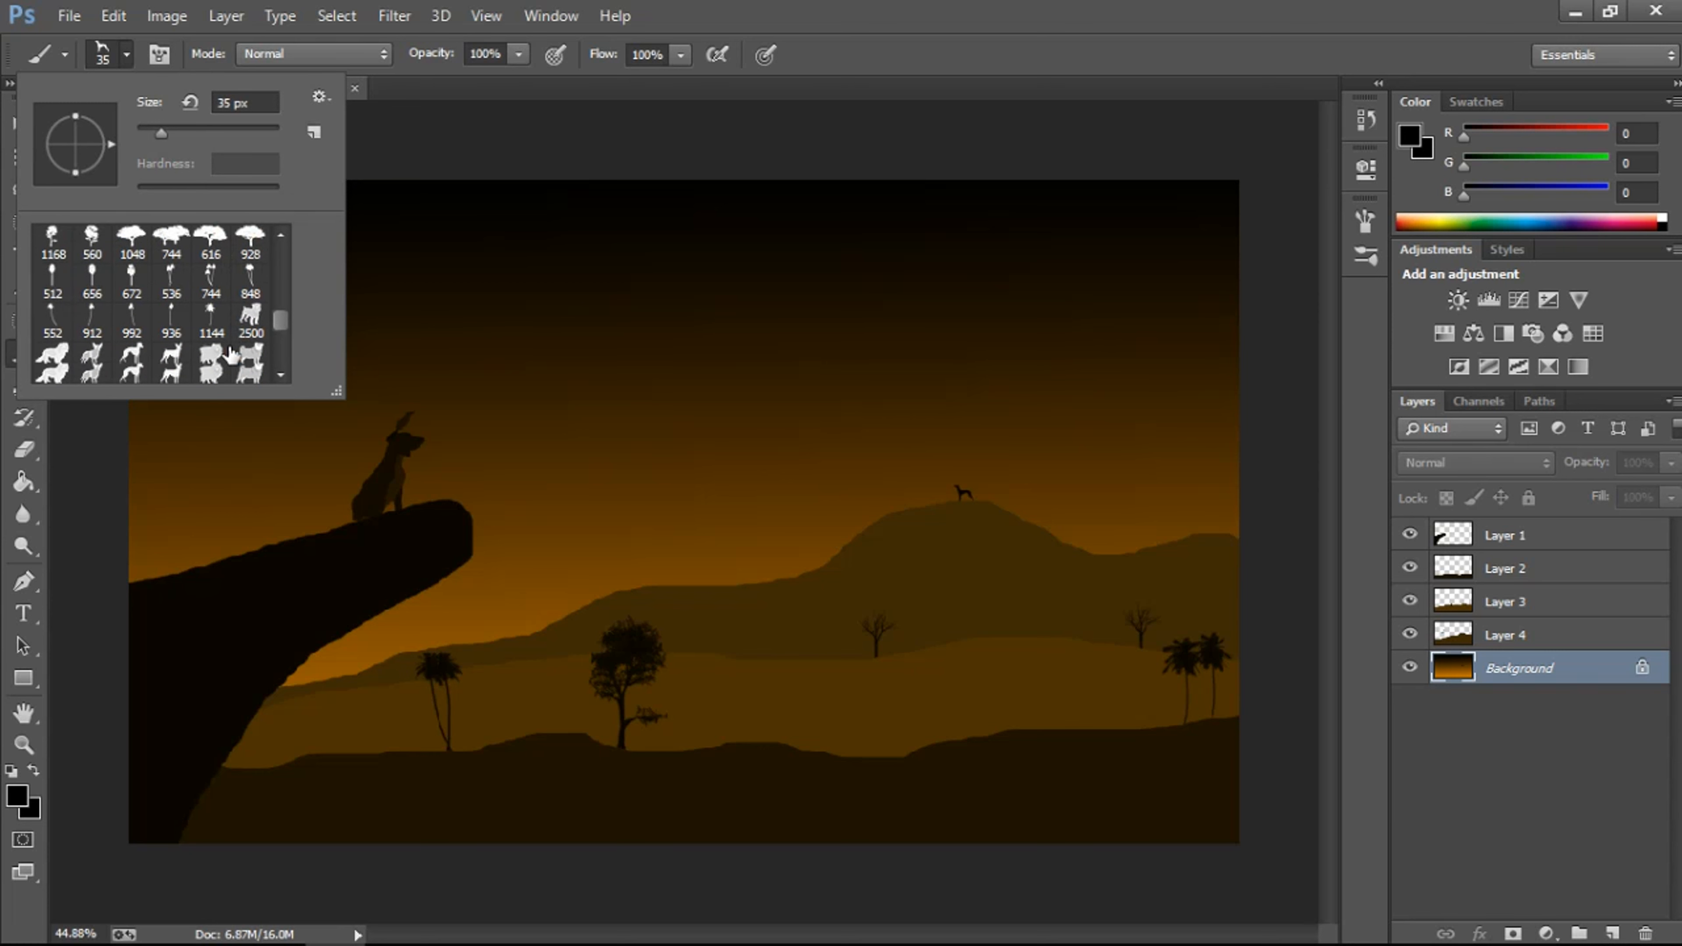
{"action": "scroll", "coordinate": [230, 356], "scroll_direction": "up", "scroll_amount": 3}
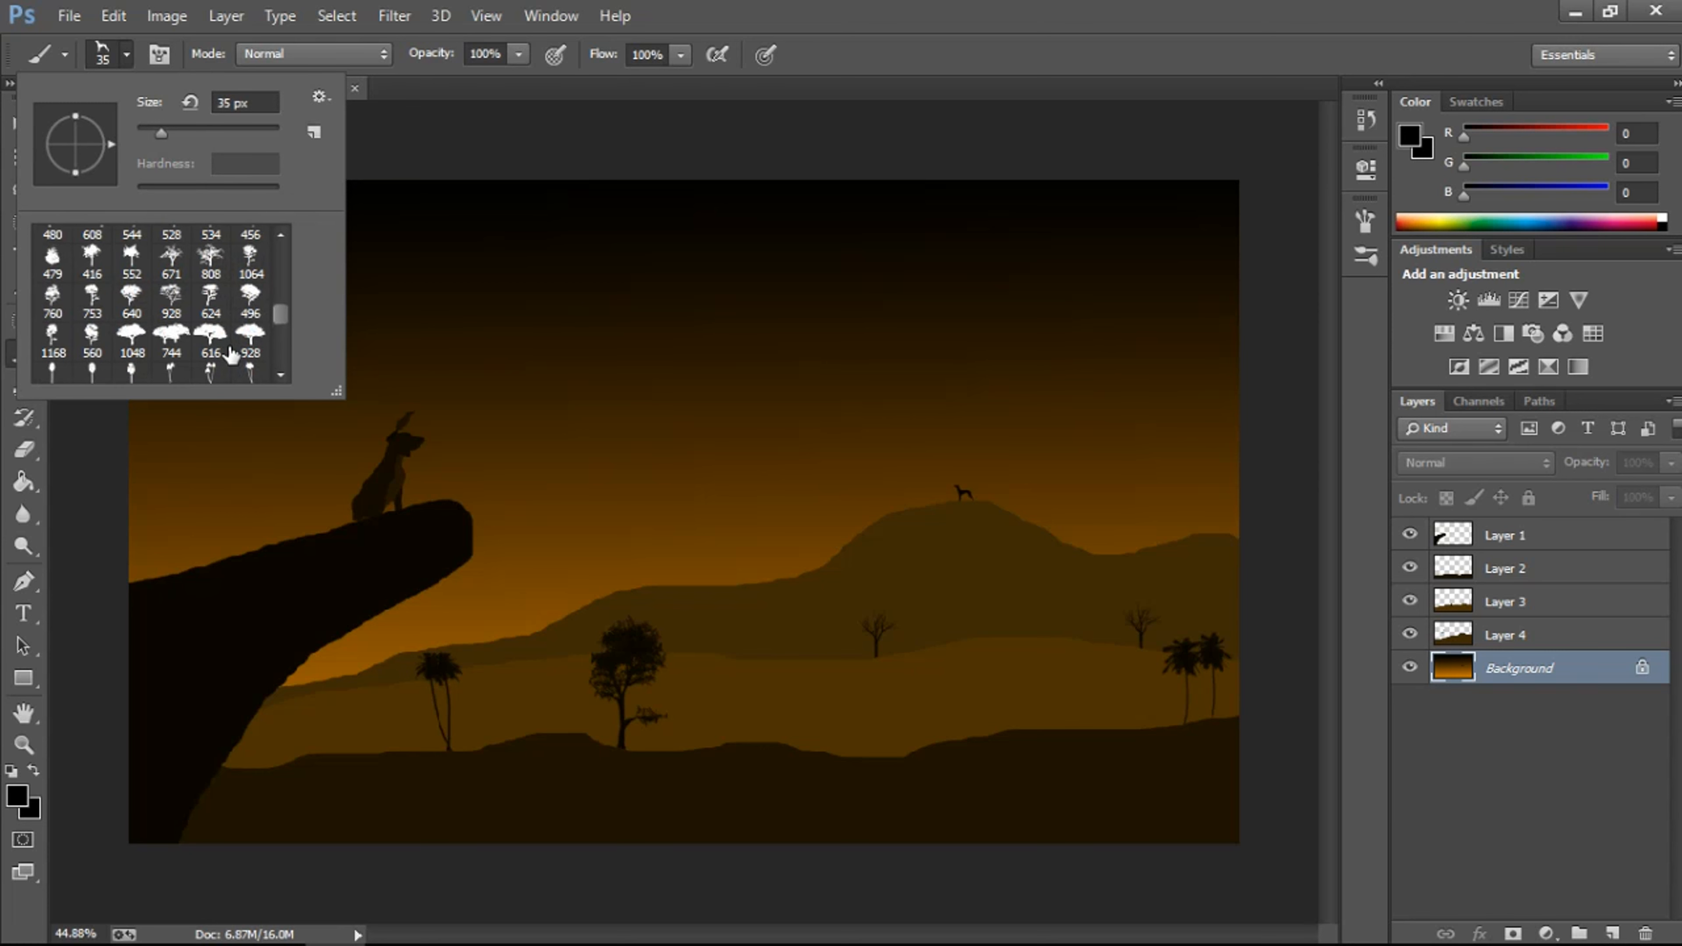
{"action": "left_click", "coordinate": [136, 280]}
{"action": "left_click", "coordinate": [694, 468]}
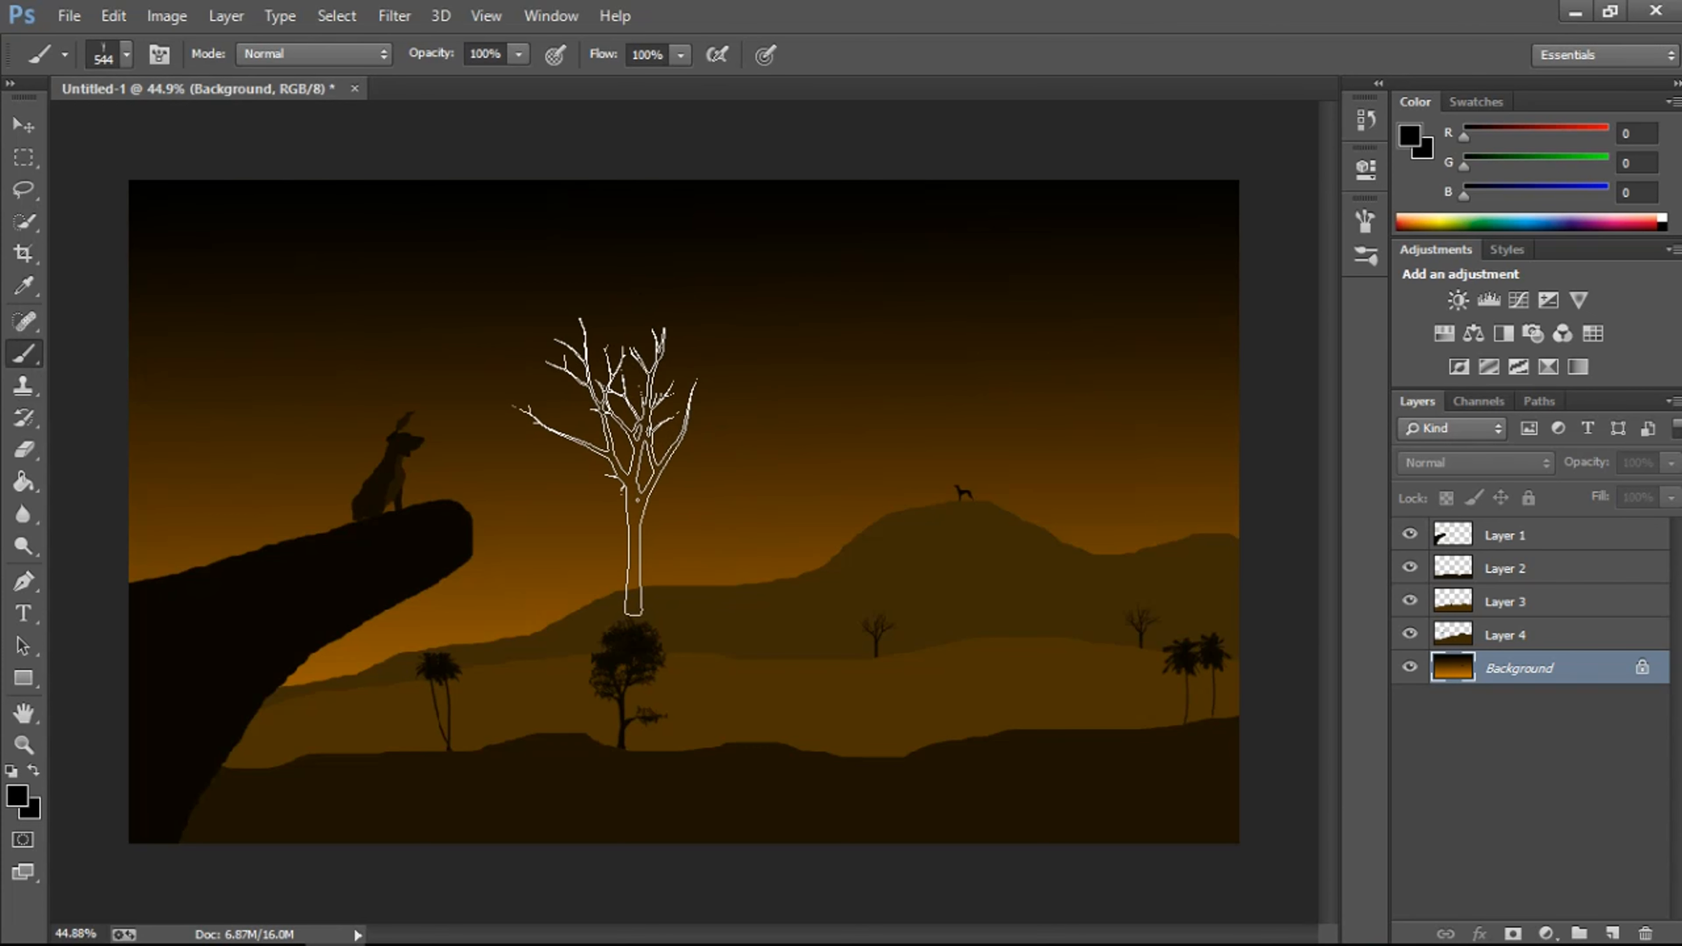
Step: Reduce the bare tree brush to 80 px and stamp it on the Background layer, on the far hills' ridge above the leafy tree
{"action": "key", "text": "bracketleft"}
{"action": "key", "text": "bracketleft"}
{"action": "key", "text": "bracketleft"}
{"action": "key", "text": "bracketleft"}
{"action": "key", "text": "bracketleft"}
{"action": "key", "text": "bracketleft"}
{"action": "key", "text": "bracketleft"}
{"action": "key", "text": "bracketleft"}
{"action": "key", "text": "bracketleft"}
{"action": "key", "text": "bracketleft"}
{"action": "key", "text": "bracketleft"}
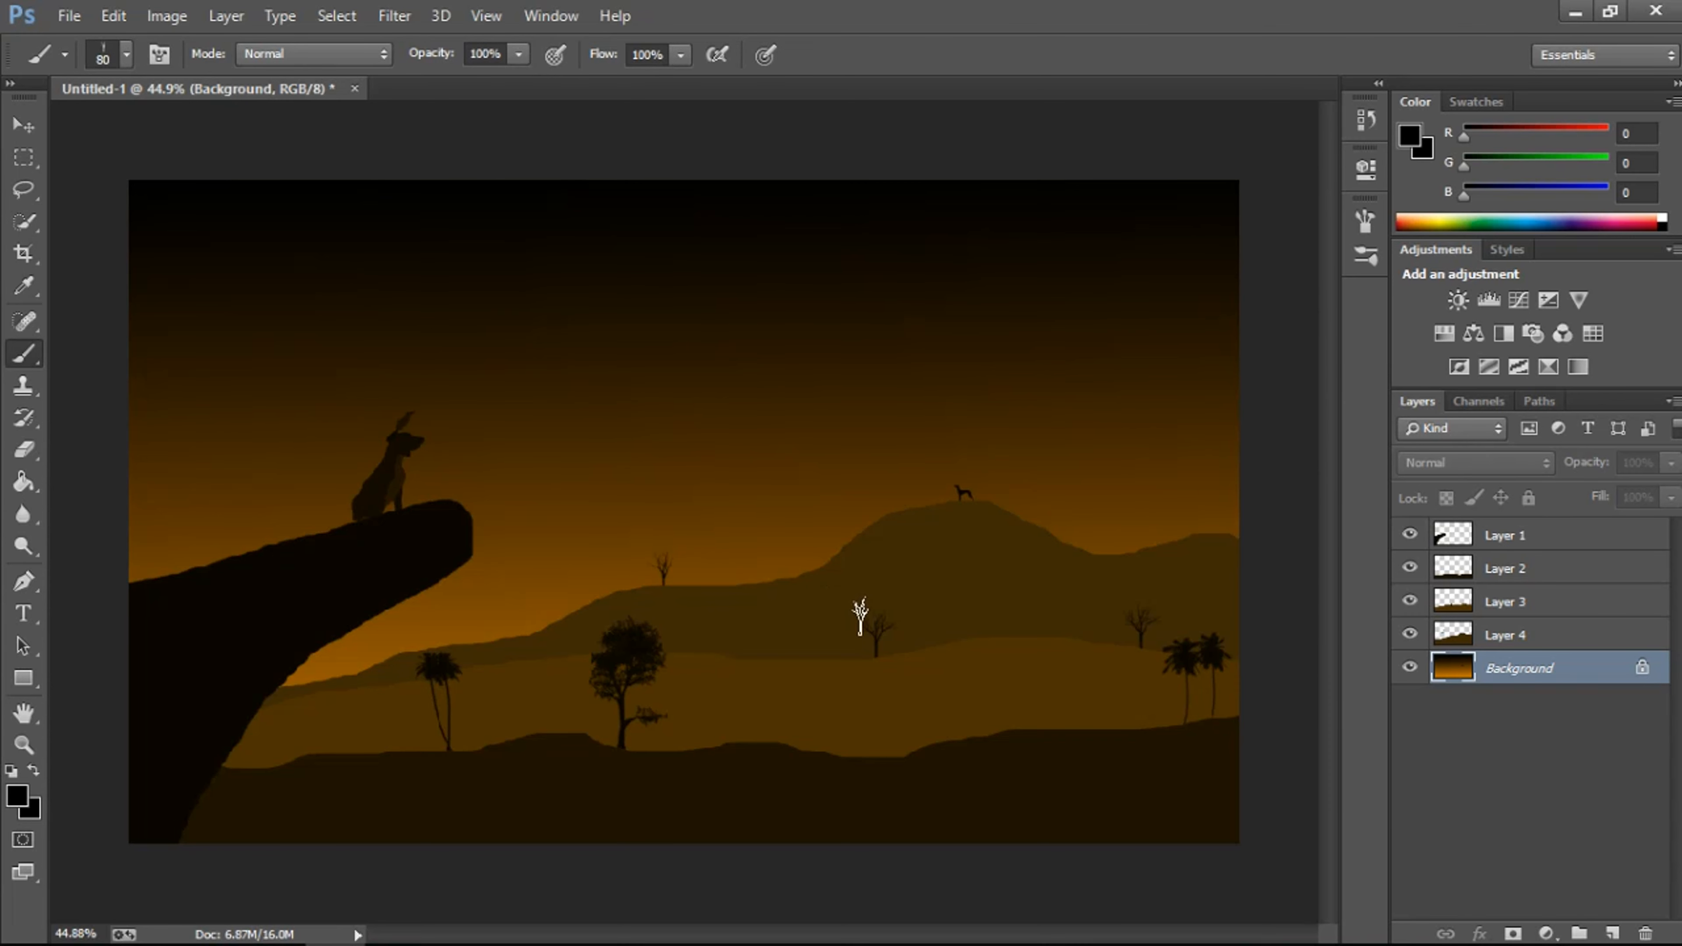
Step: Choose the 3000 px star-field preset for the Brush tool, located past the lightning brushes
{"action": "left_click", "coordinate": [108, 62]}
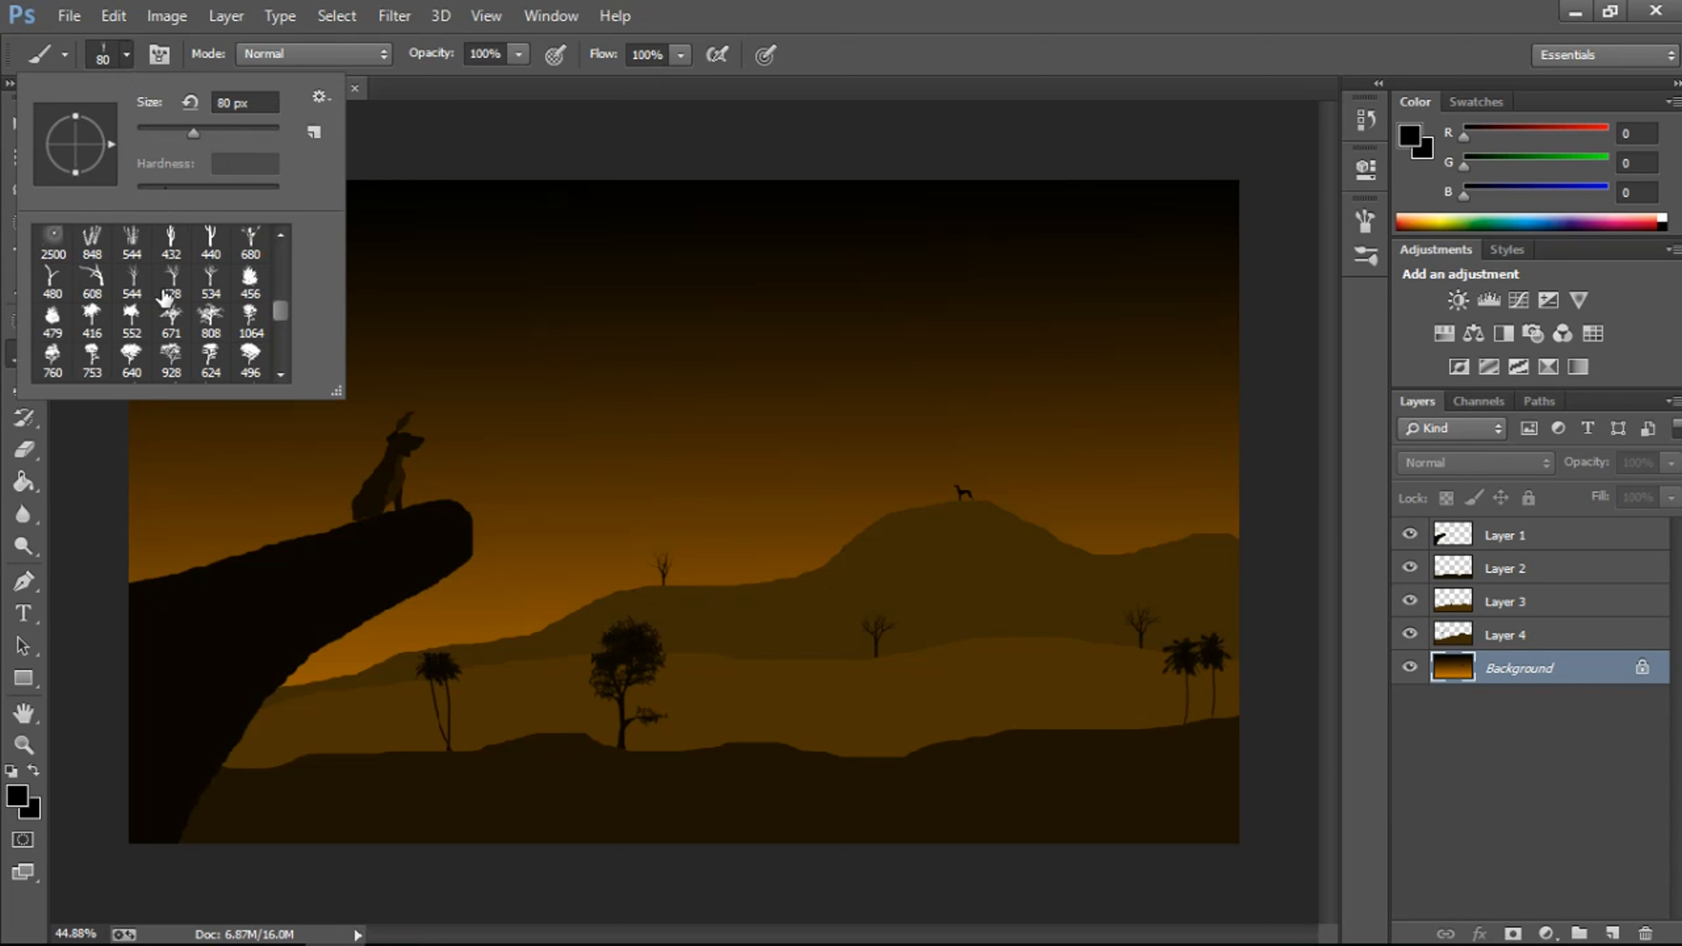
{"action": "scroll", "coordinate": [169, 305], "scroll_direction": "up", "scroll_amount": 3}
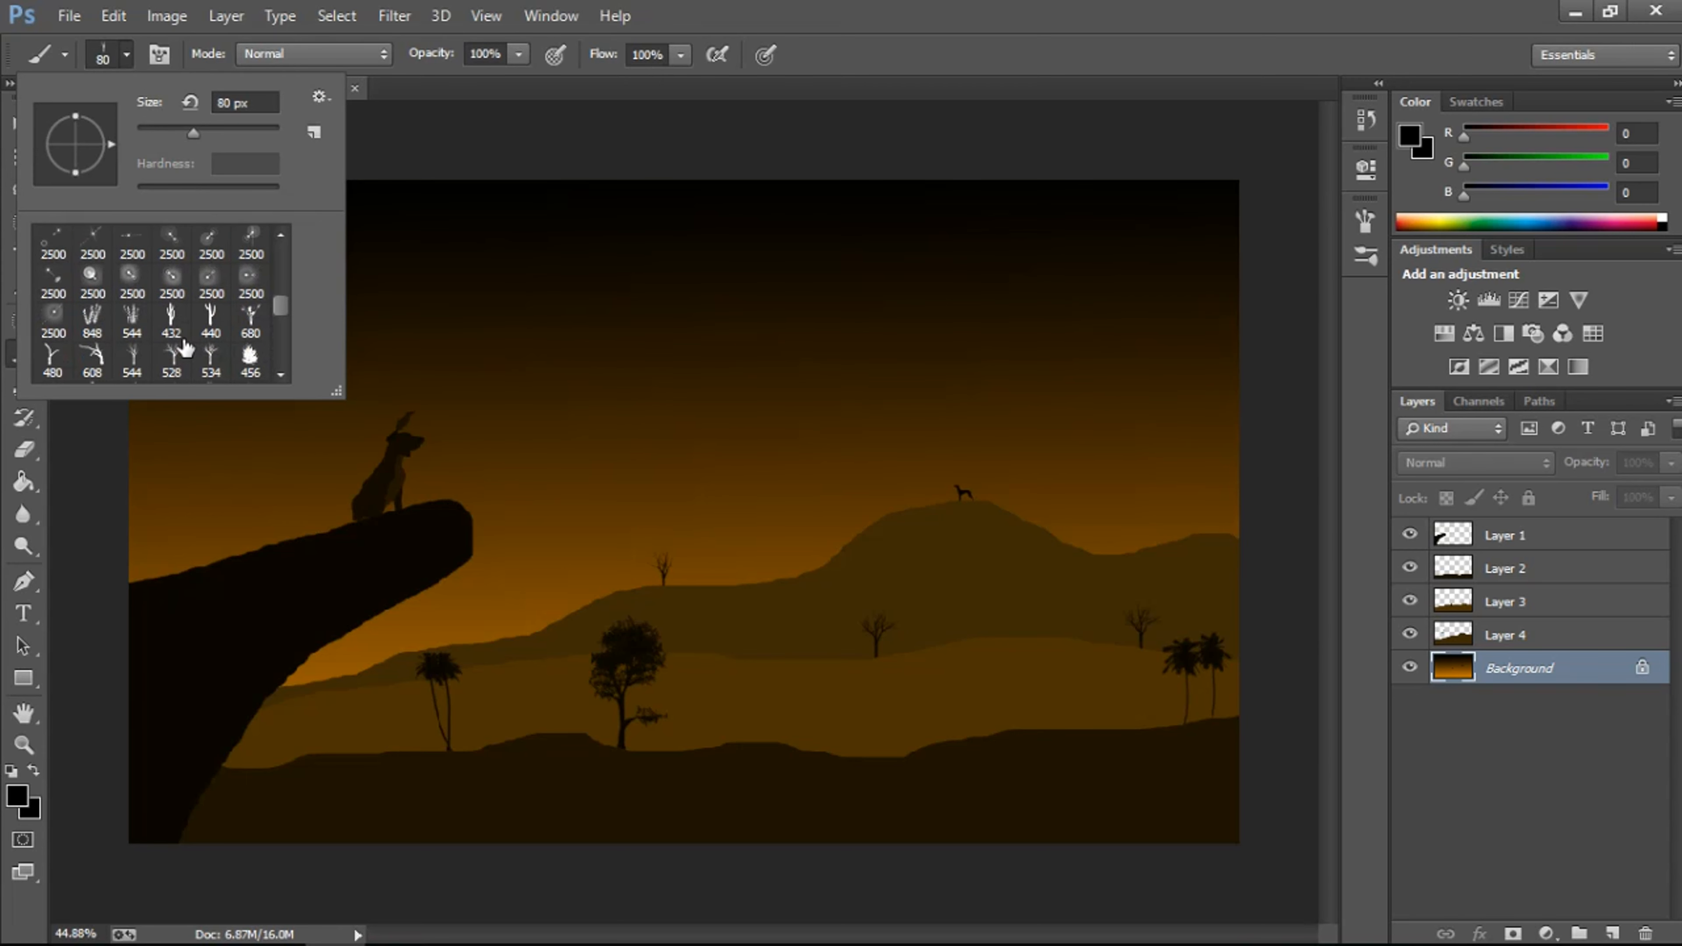
{"action": "scroll", "coordinate": [185, 348], "scroll_direction": "up", "scroll_amount": 3}
{"action": "scroll", "coordinate": [185, 347], "scroll_direction": "up", "scroll_amount": 5}
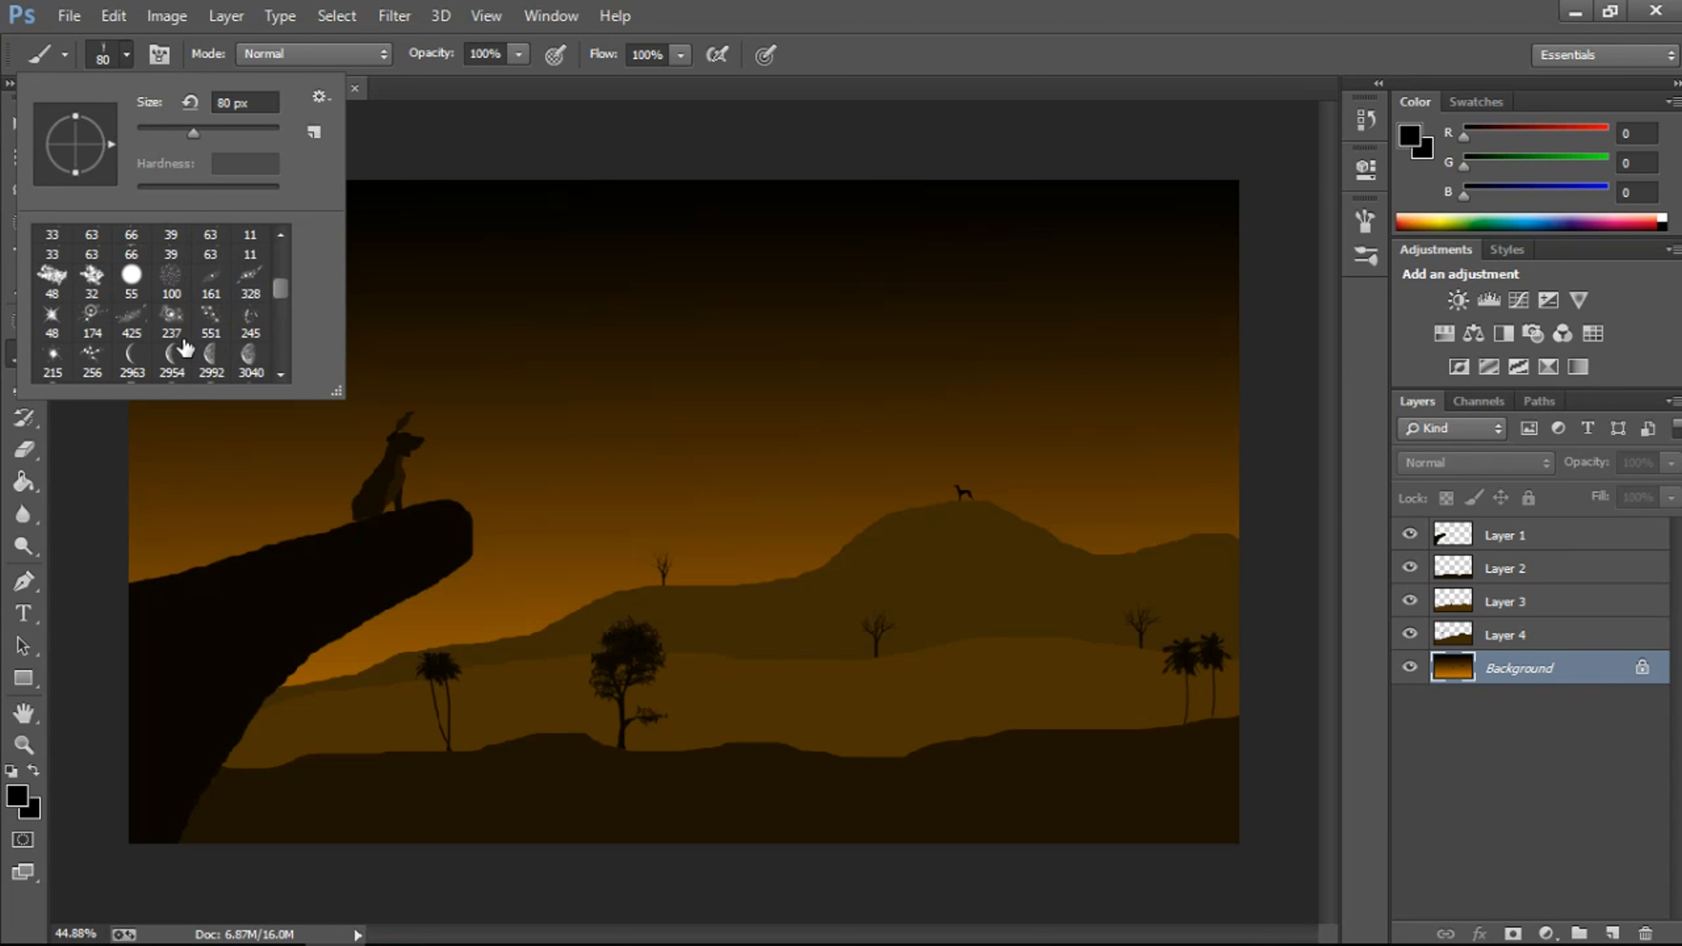
{"action": "scroll", "coordinate": [207, 304], "scroll_direction": "up", "scroll_amount": 2}
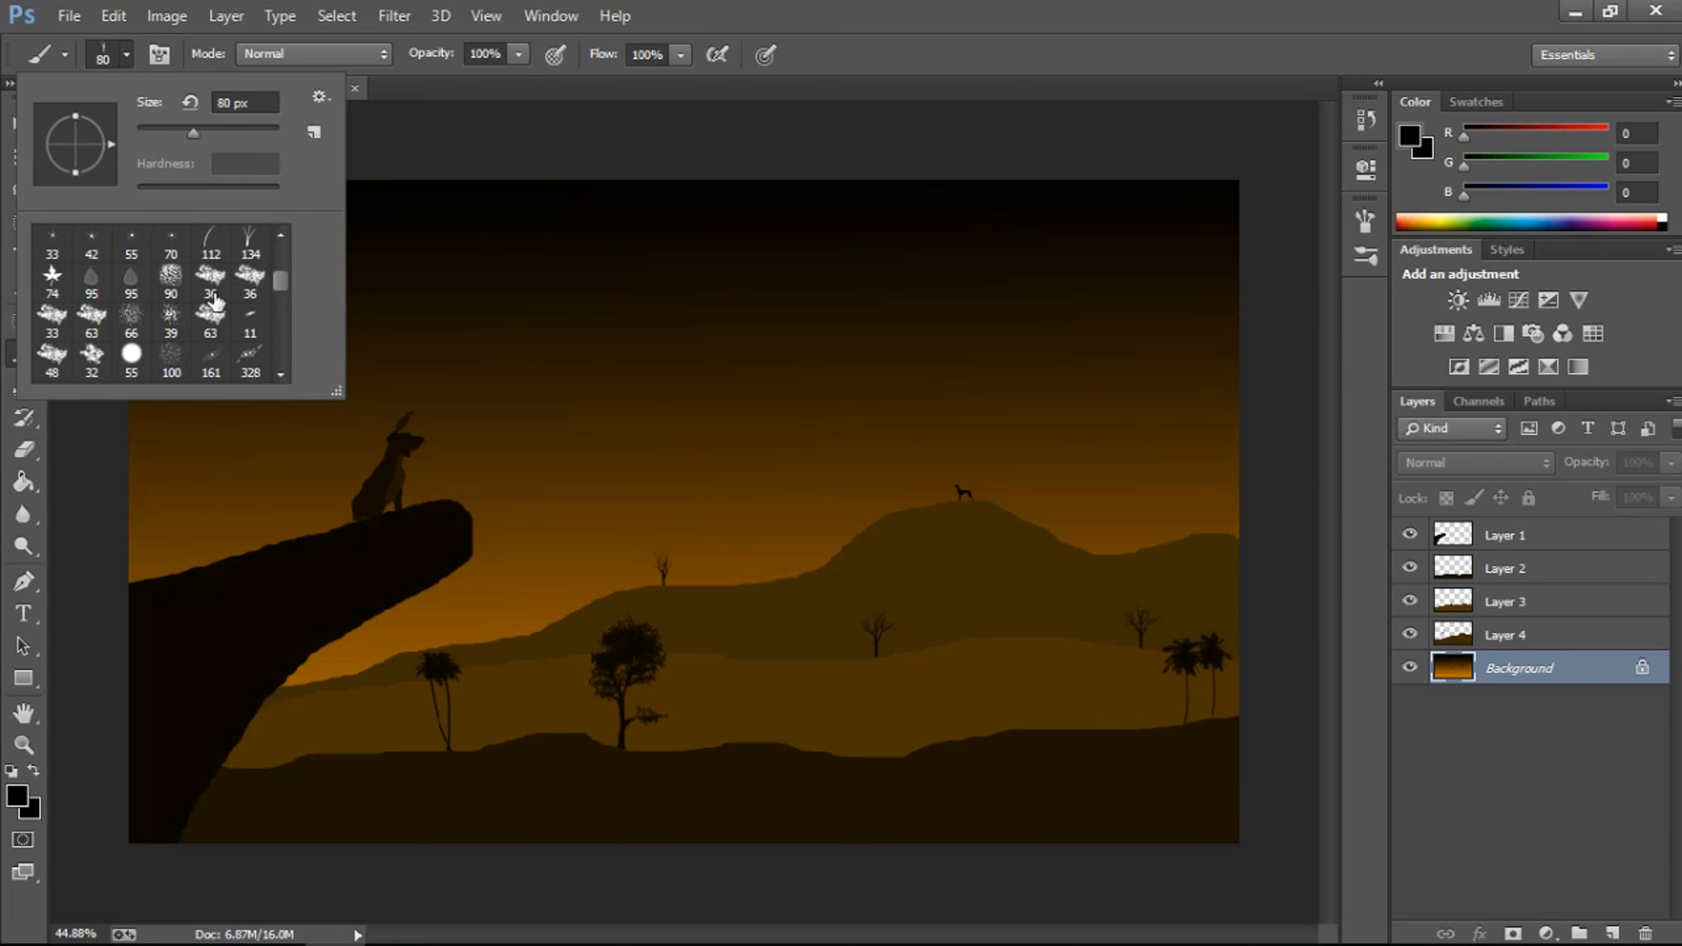
{"action": "scroll", "coordinate": [216, 302], "scroll_direction": "up", "scroll_amount": 3}
{"action": "scroll", "coordinate": [242, 320], "scroll_direction": "down", "scroll_amount": 4}
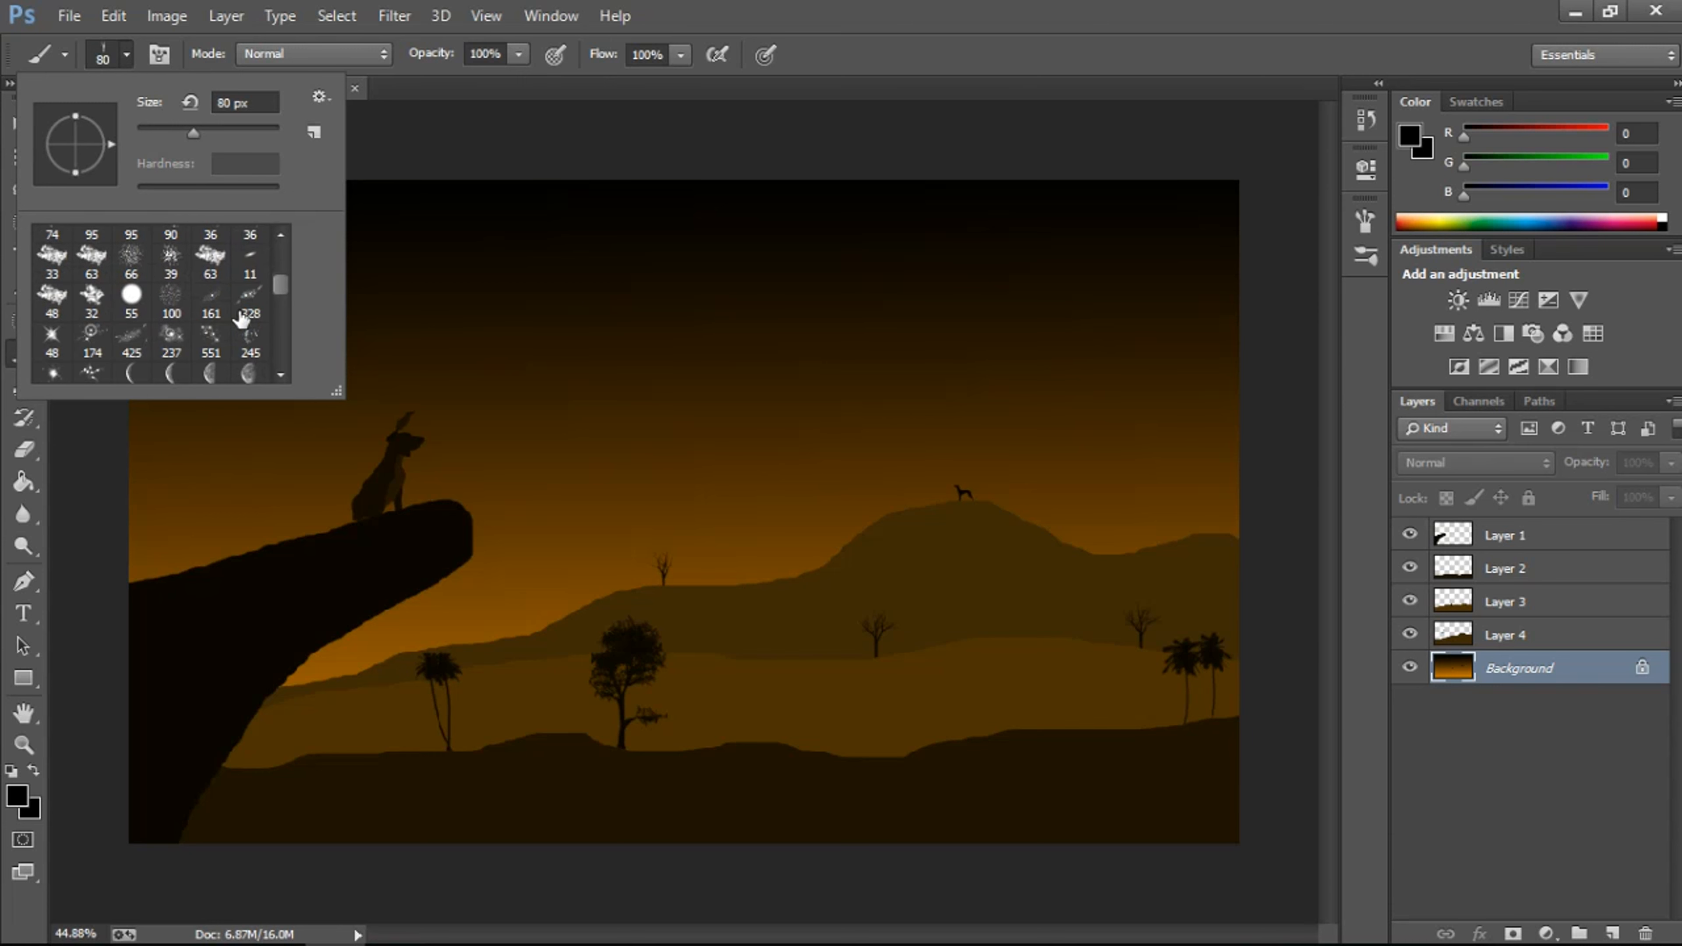
{"action": "scroll", "coordinate": [242, 320], "scroll_direction": "down", "scroll_amount": 3}
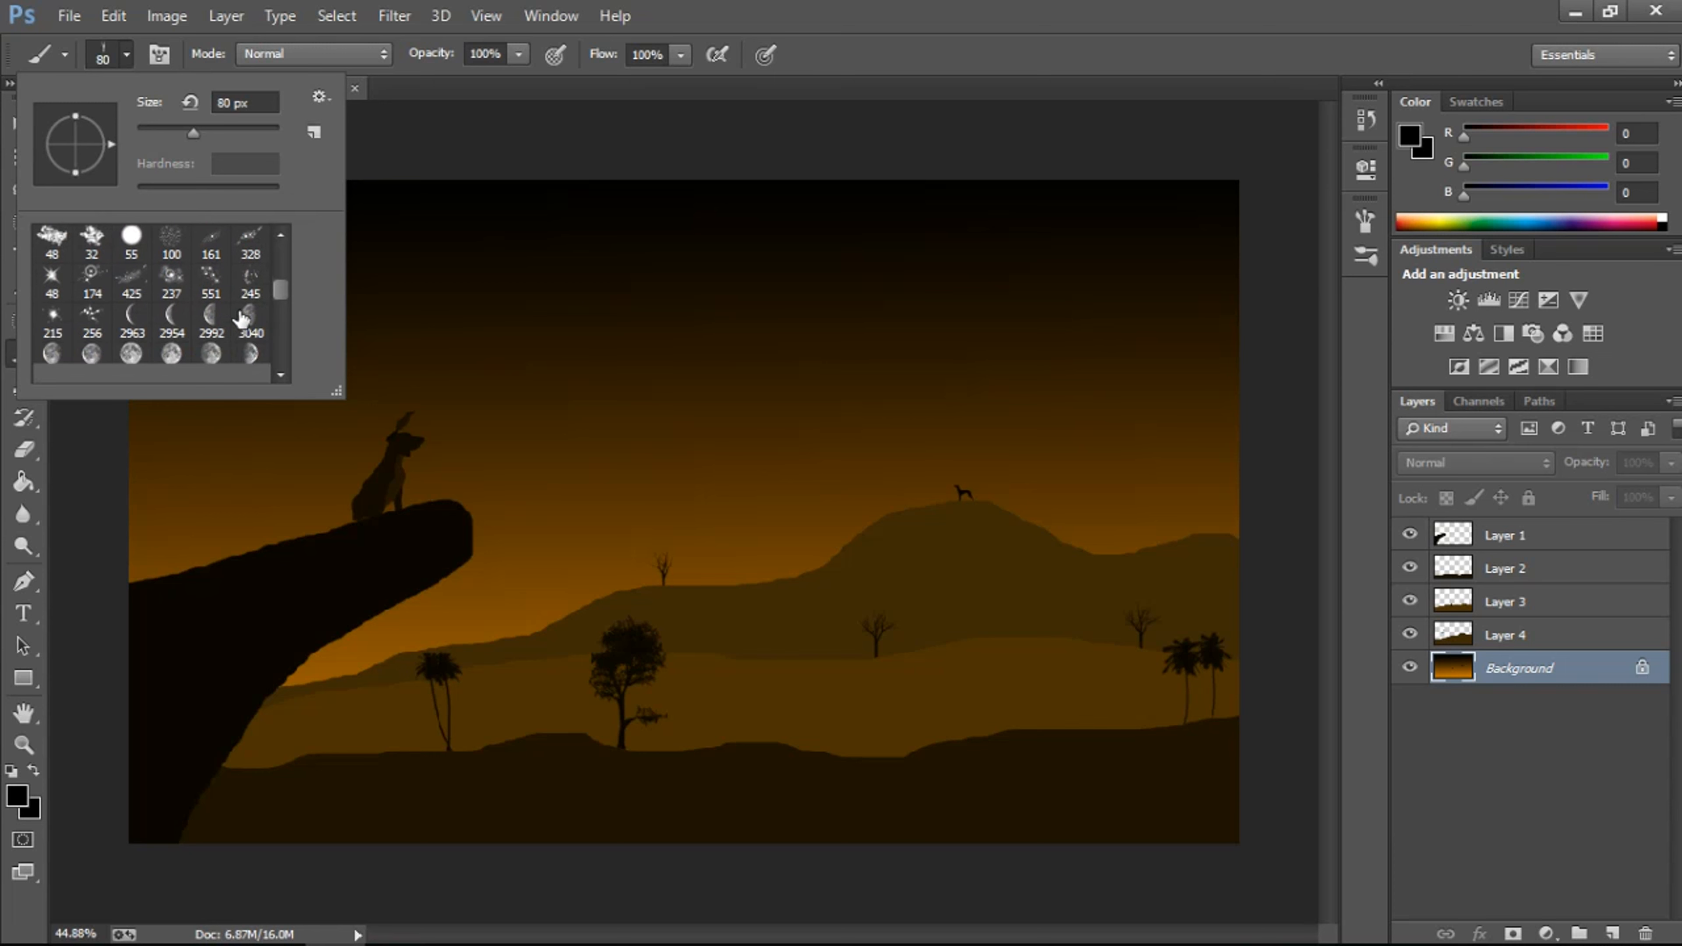
{"action": "scroll", "coordinate": [242, 320], "scroll_direction": "down", "scroll_amount": 3}
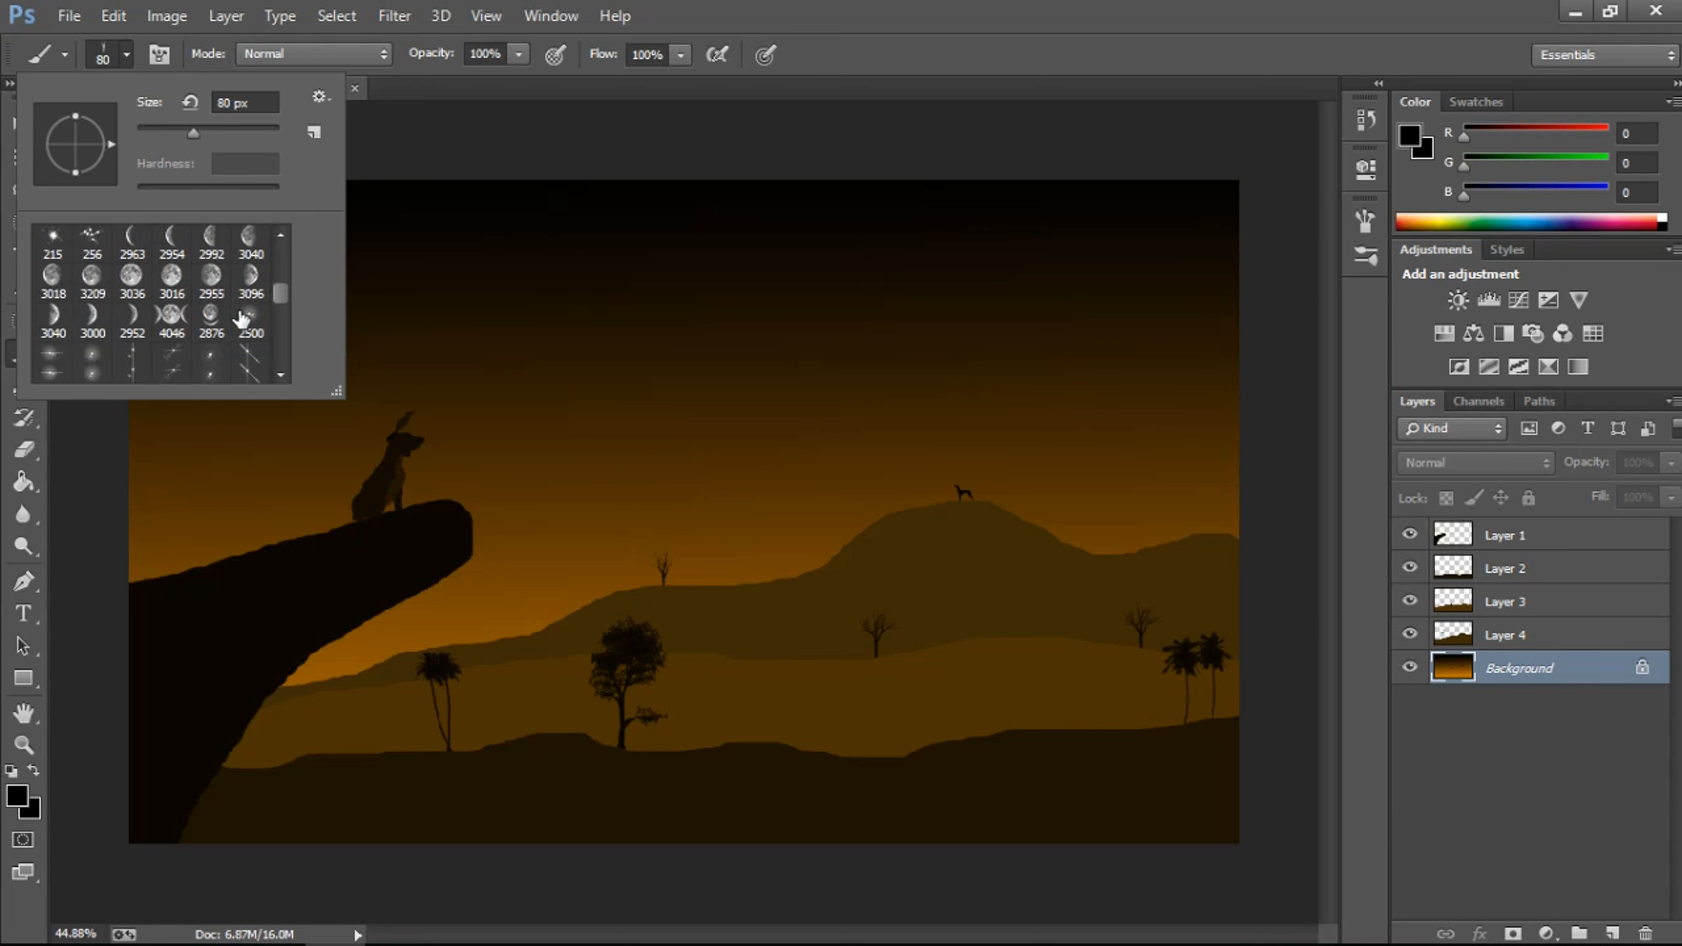
{"action": "scroll", "coordinate": [241, 320], "scroll_direction": "down", "scroll_amount": 5}
{"action": "scroll", "coordinate": [243, 320], "scroll_direction": "down", "scroll_amount": 6}
{"action": "scroll", "coordinate": [243, 320], "scroll_direction": "down", "scroll_amount": 6}
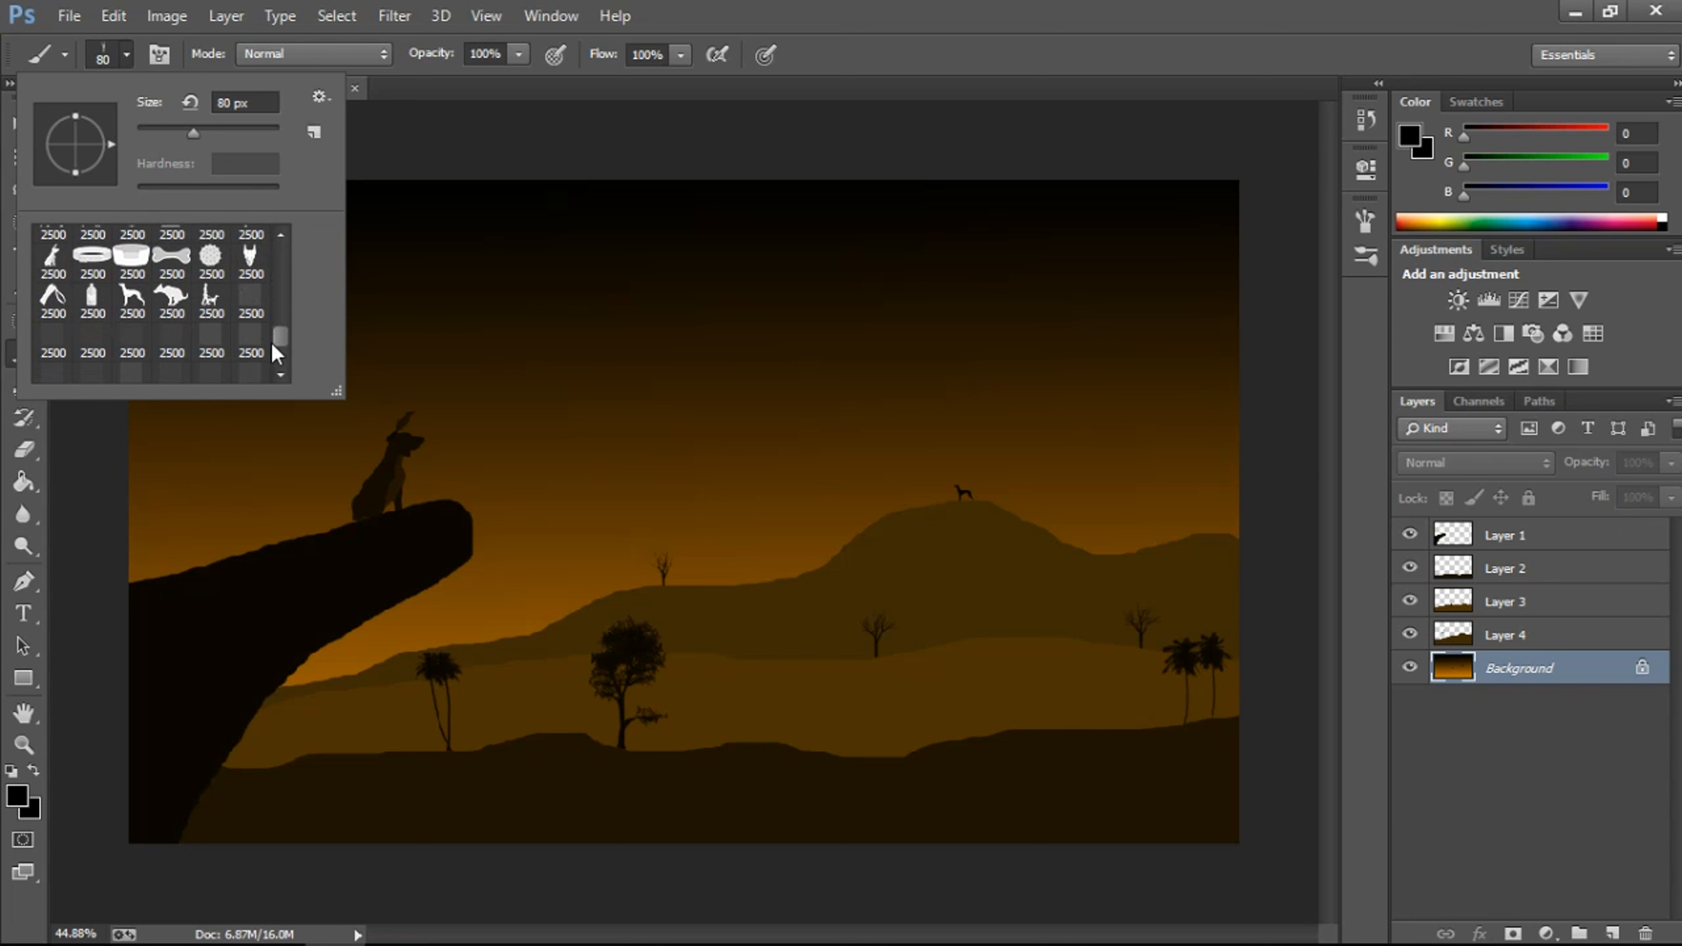
{"action": "scroll", "coordinate": [257, 349], "scroll_direction": "down", "scroll_amount": 3}
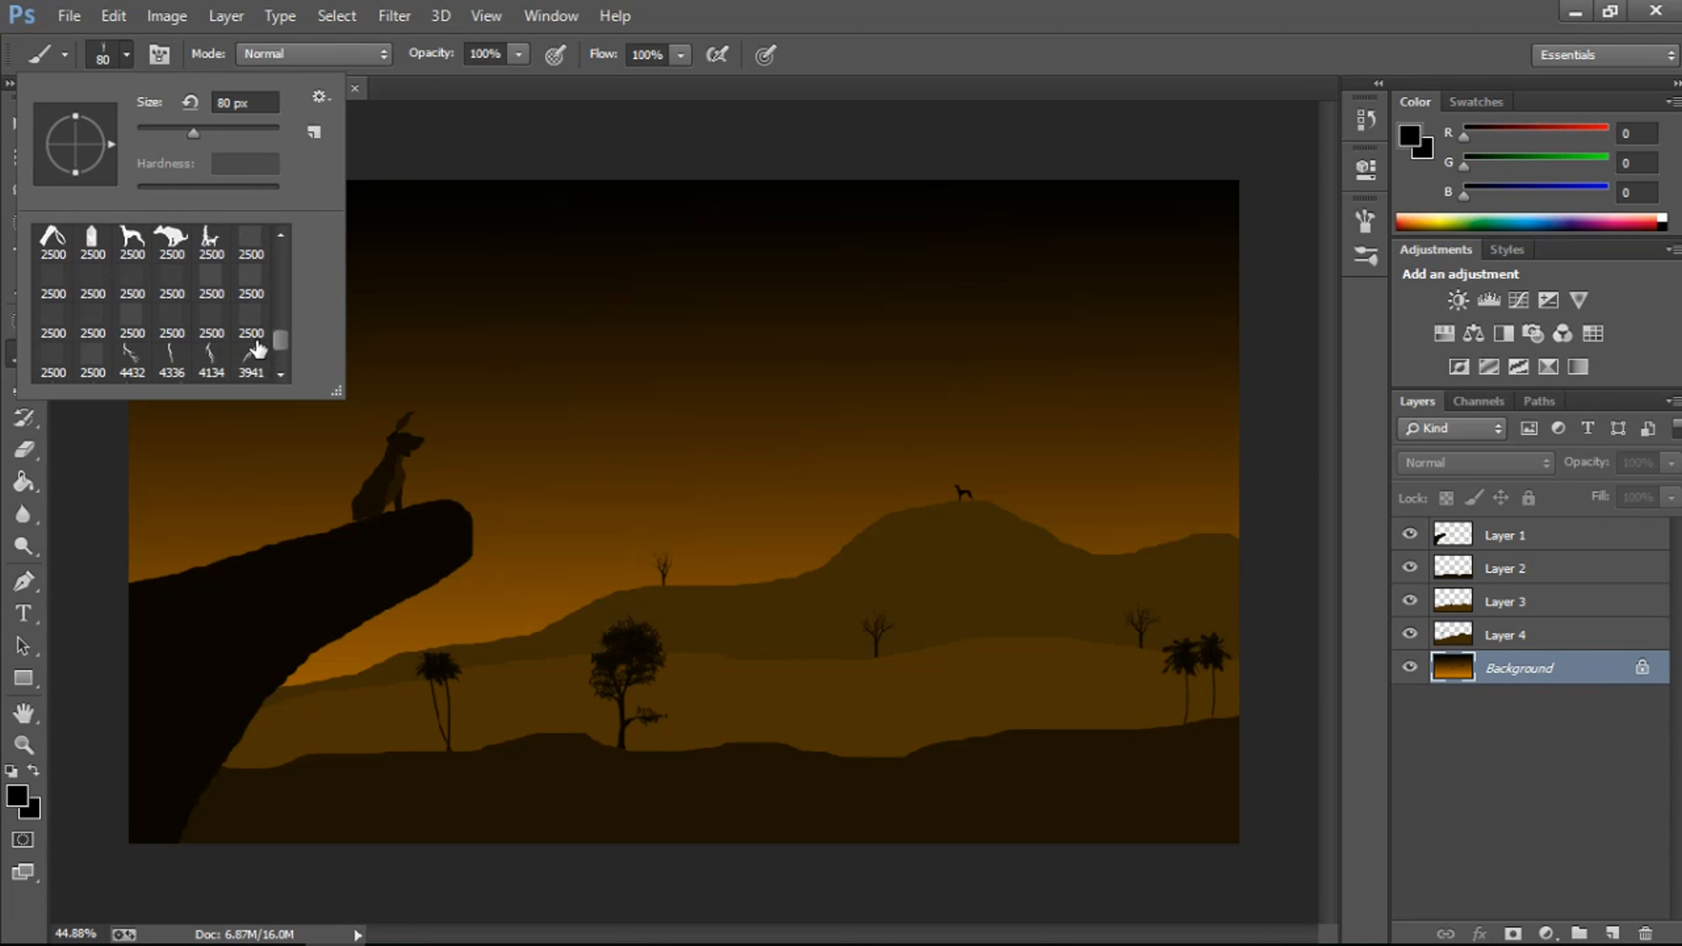
{"action": "scroll", "coordinate": [257, 349], "scroll_direction": "down", "scroll_amount": 3}
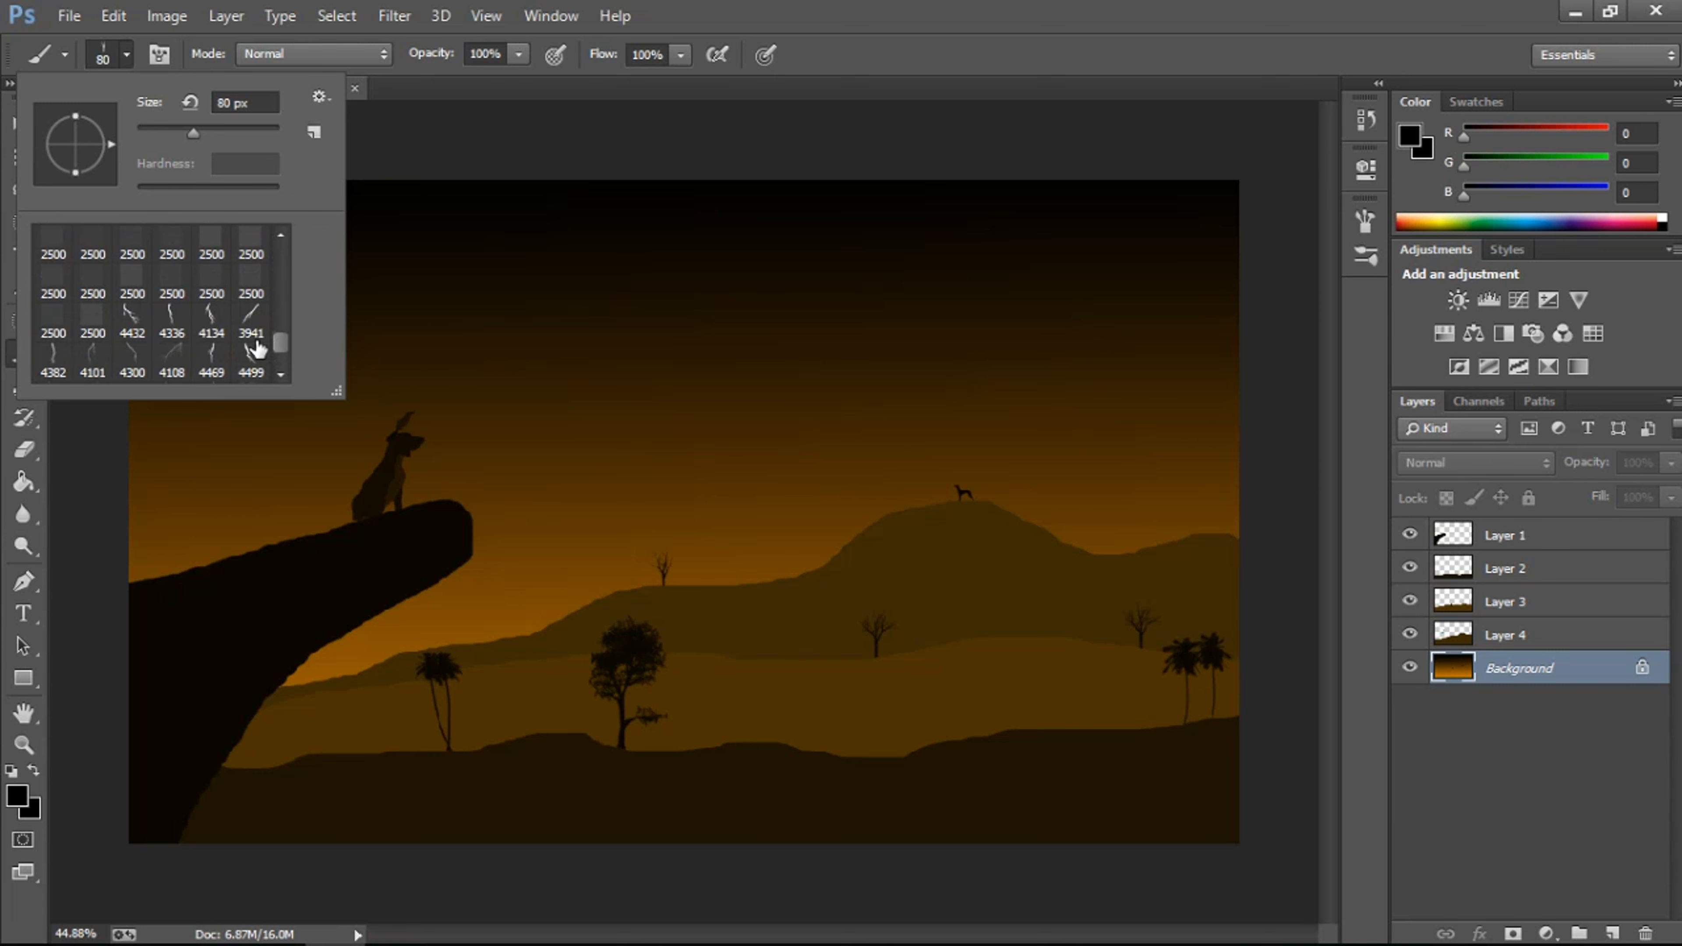
{"action": "scroll", "coordinate": [257, 349], "scroll_direction": "down", "scroll_amount": 5}
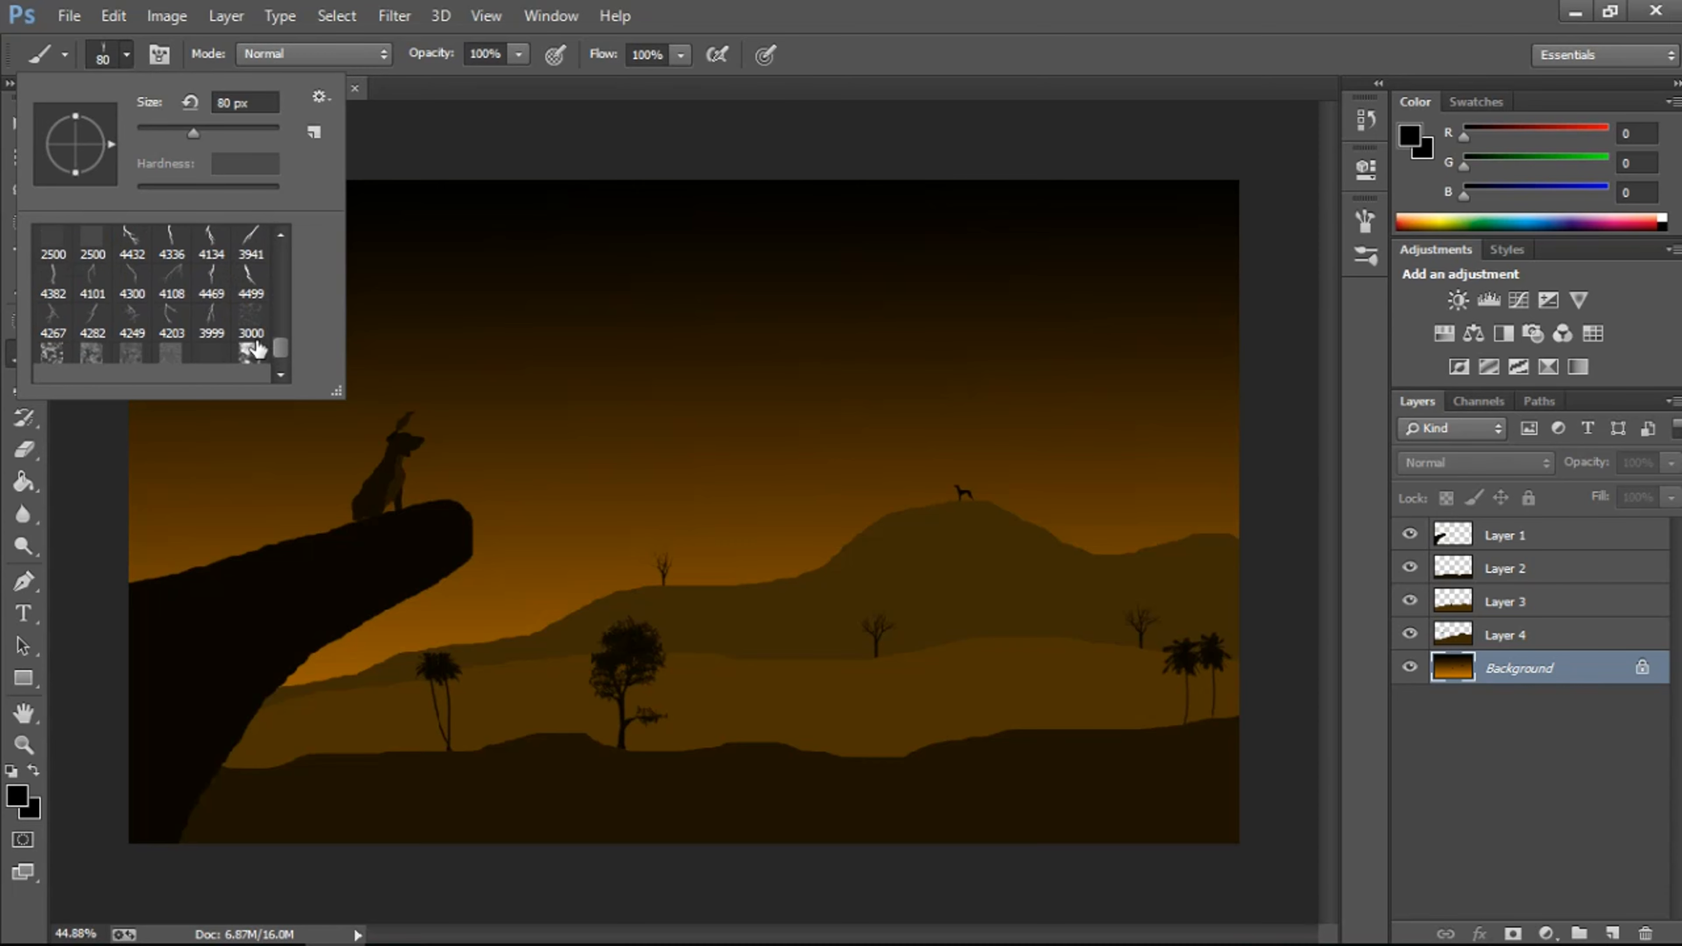
{"action": "left_click", "coordinate": [212, 360]}
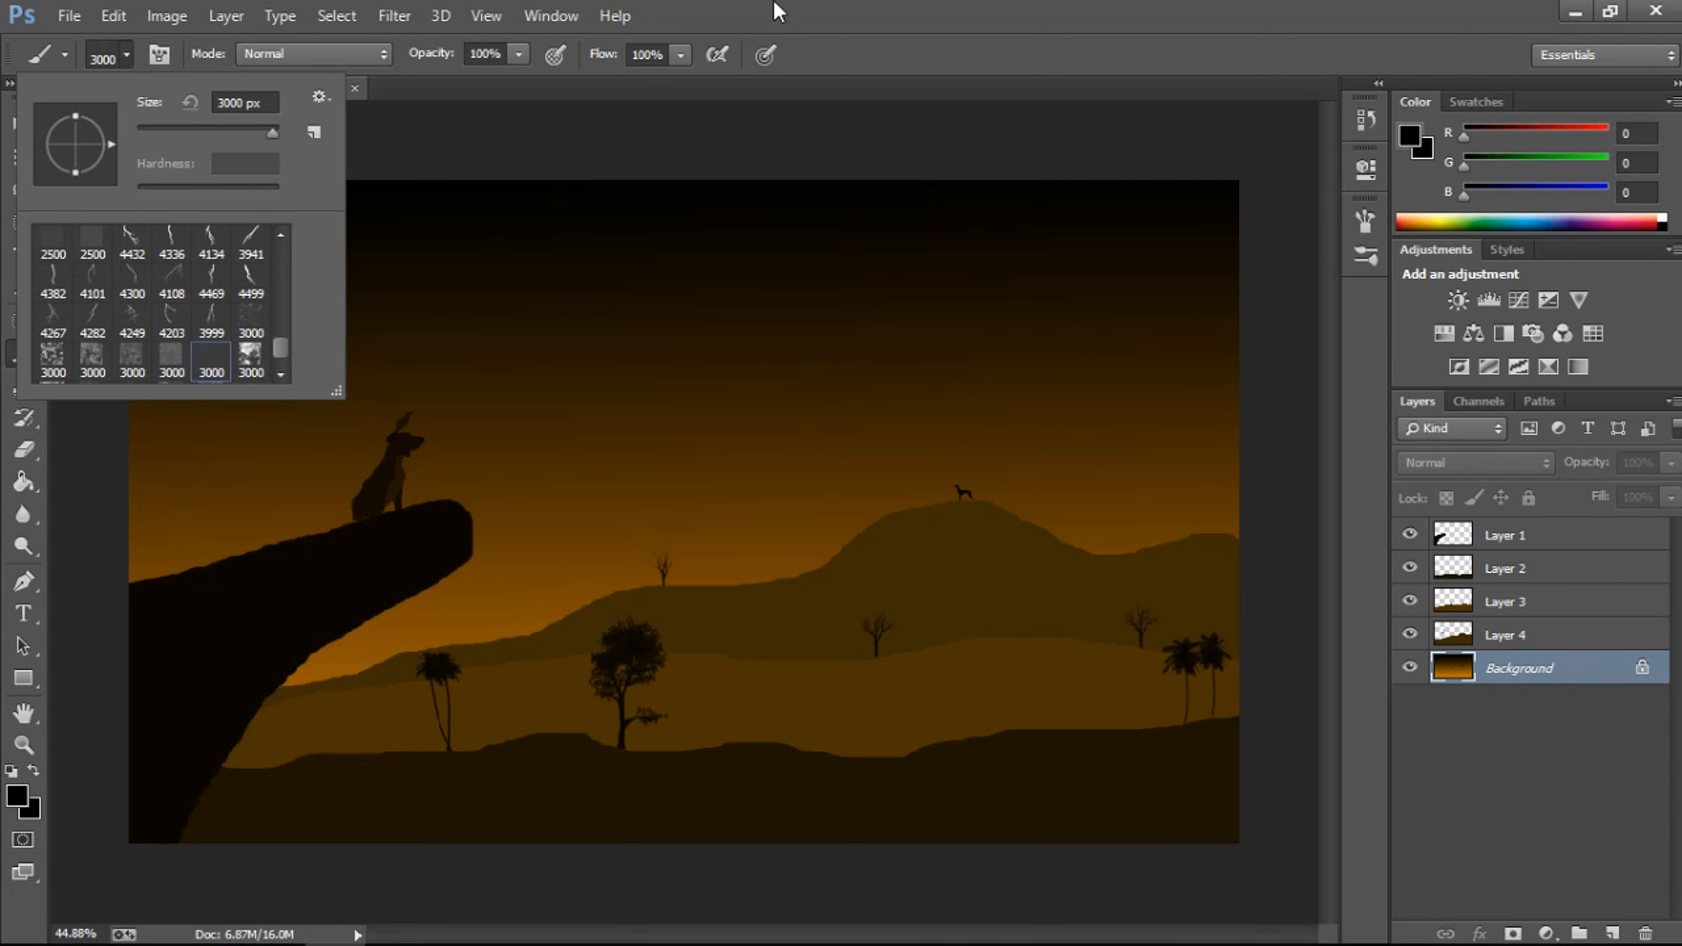
{"action": "key", "text": "Return"}
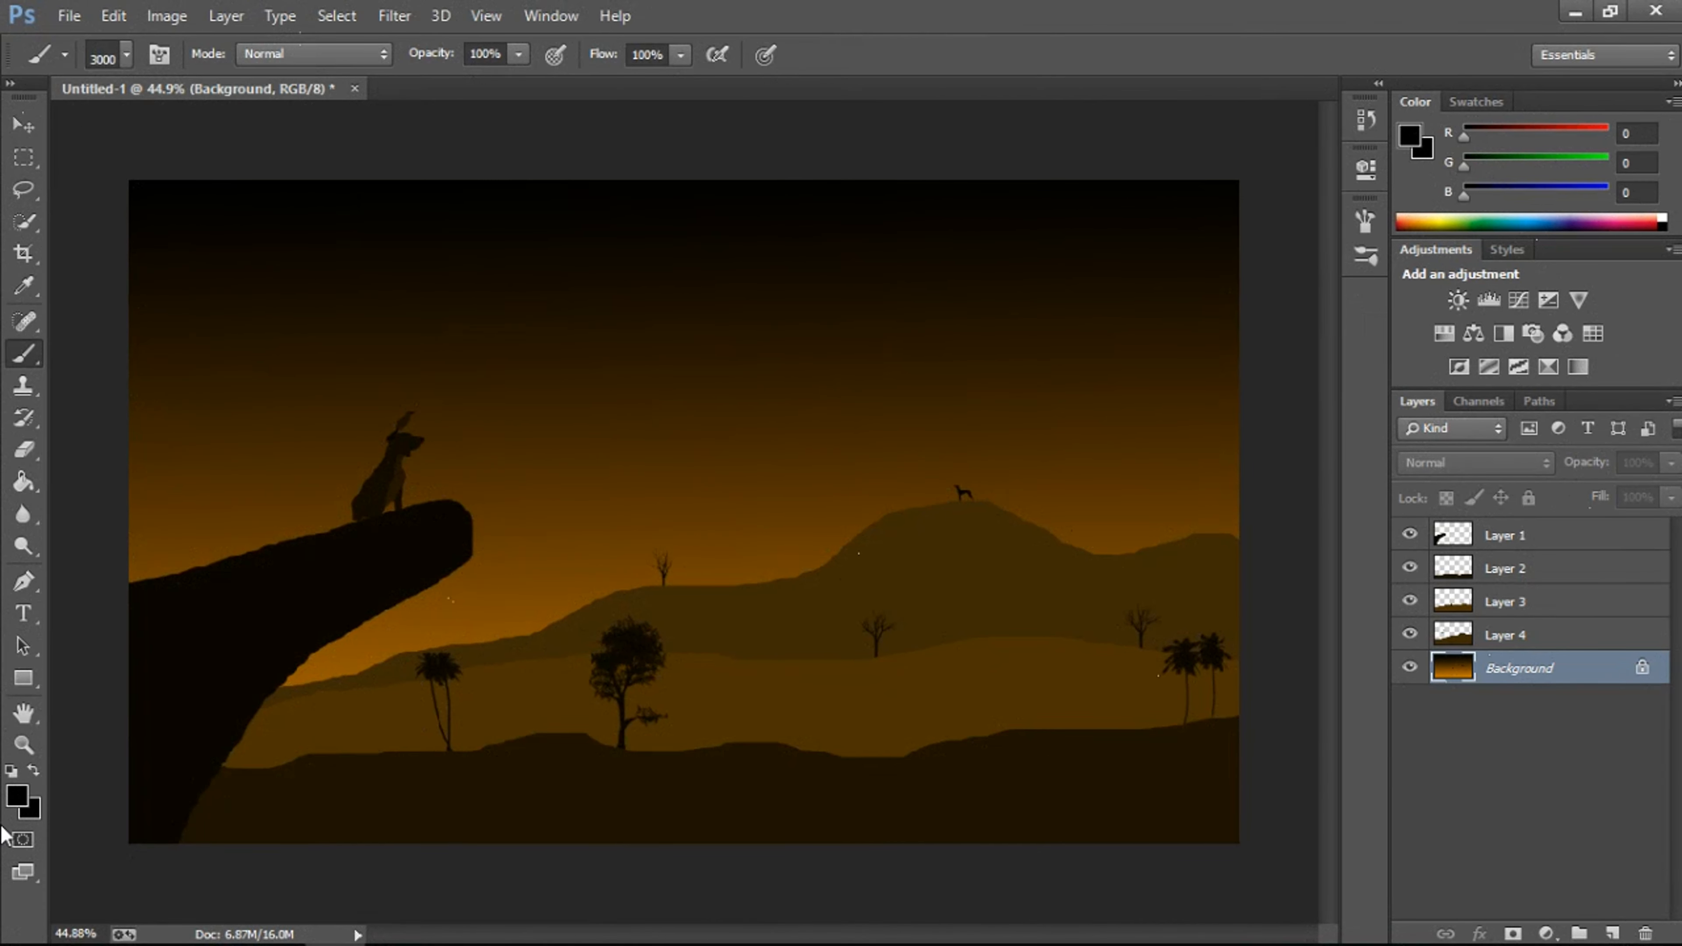
Step: Set the foreground colour to white and stamp the 3000 px star field across the sky on the Background layer
{"action": "left_click", "coordinate": [17, 800]}
{"action": "left_click_drag", "start_coordinate": [694, 369], "coordinate": [585, 94]}
{"action": "left_click", "coordinate": [1185, 173]}
{"action": "key", "text": "b"}
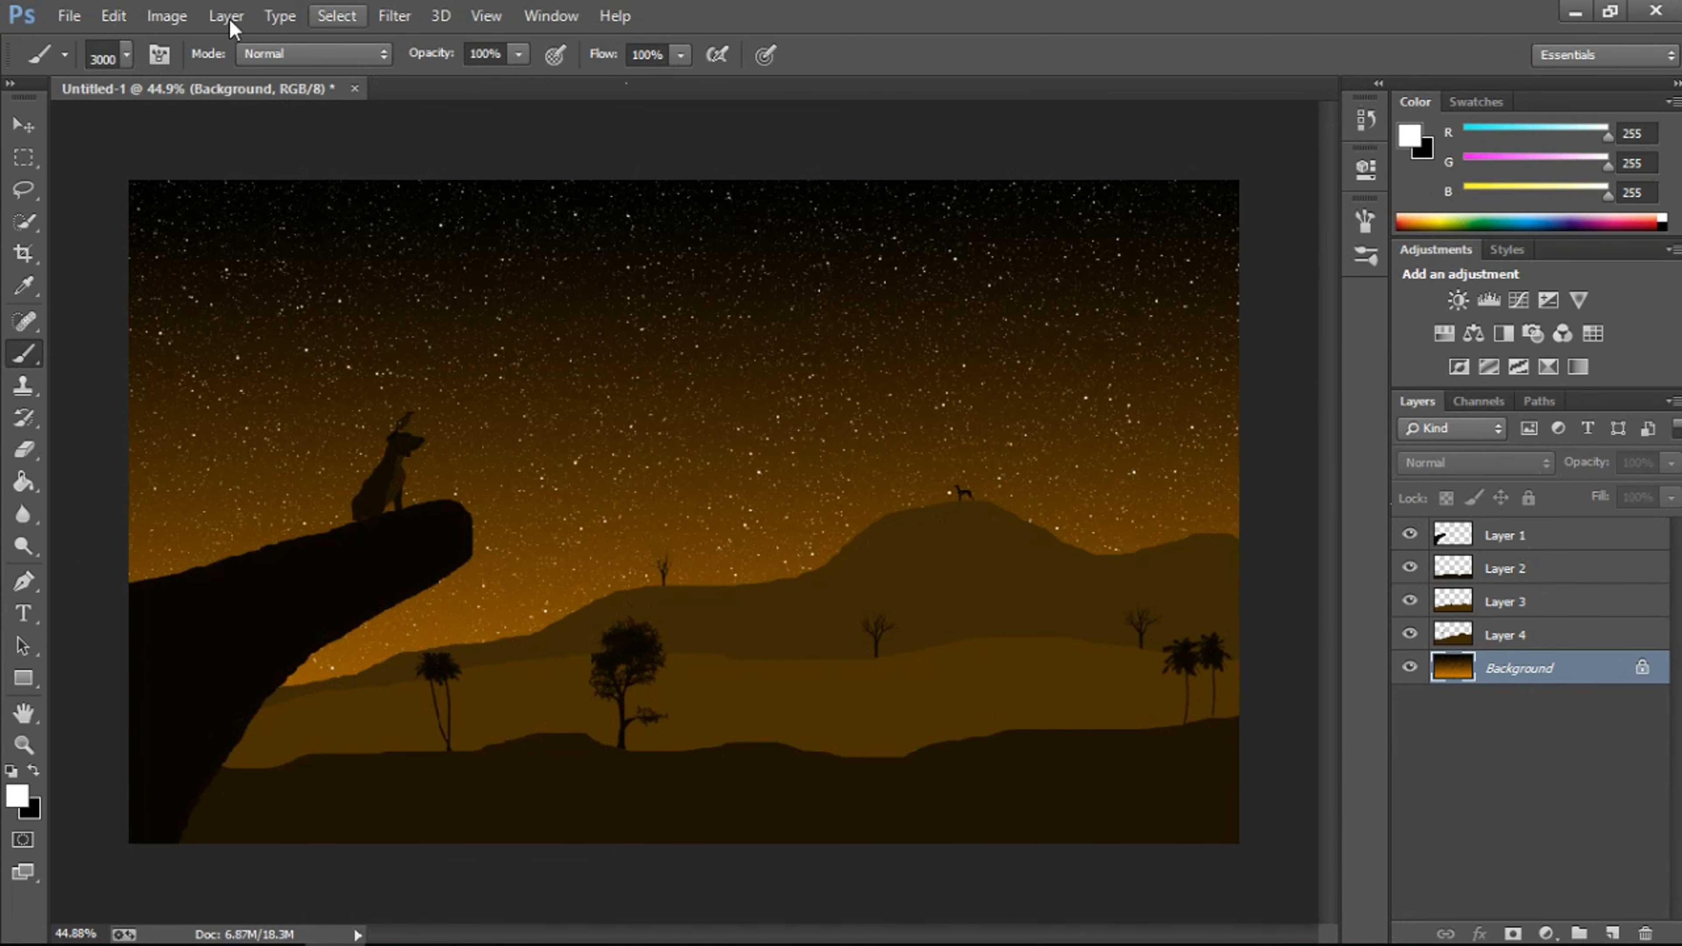
Step: Choose the 3018 px moon preset for the Brush tool
{"action": "left_click", "coordinate": [125, 58]}
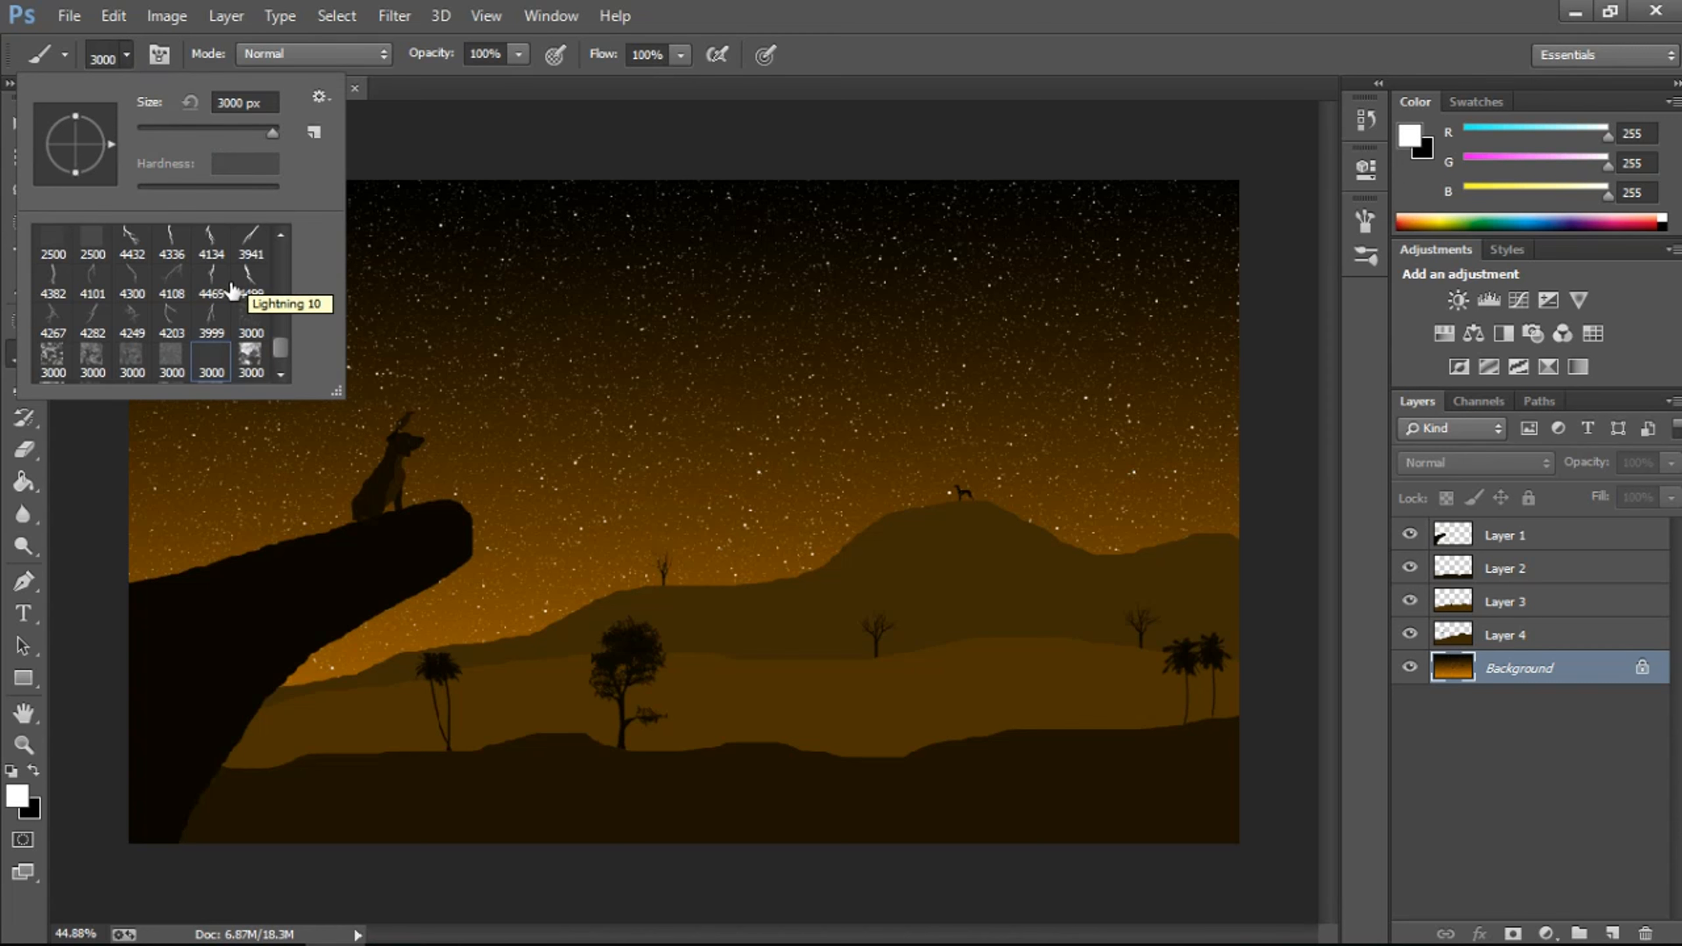
{"action": "left_click_drag", "start_coordinate": [282, 339], "coordinate": [282, 333]}
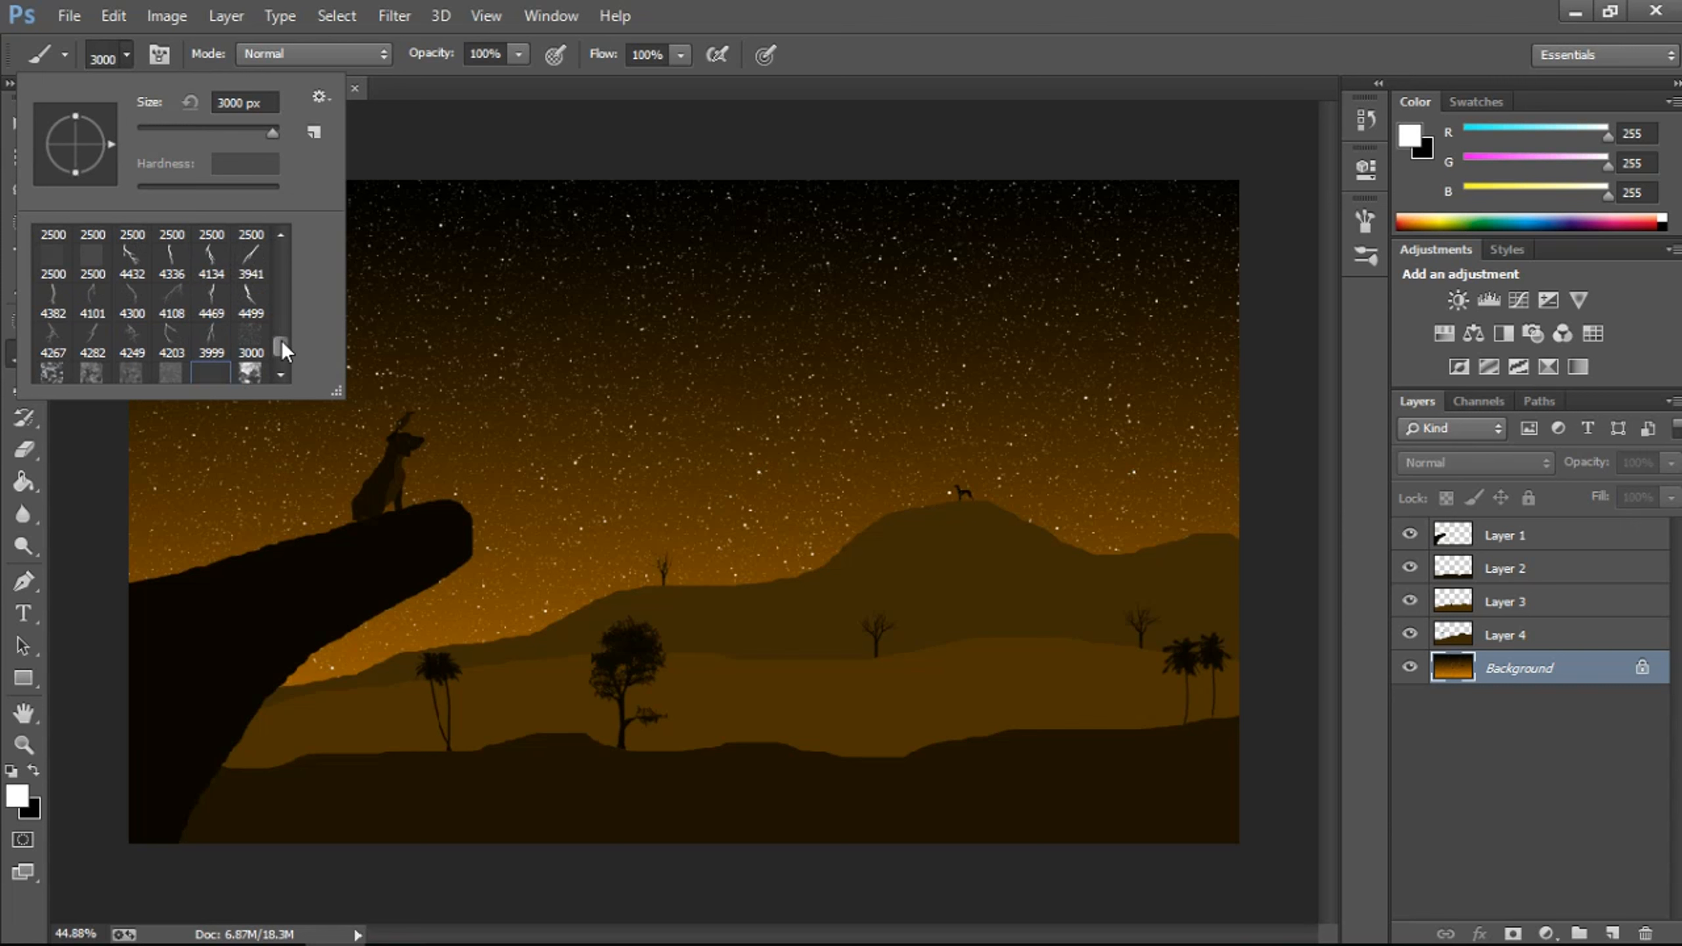
{"action": "left_click_drag", "start_coordinate": [281, 341], "coordinate": [277, 331]}
{"action": "scroll", "coordinate": [258, 336], "scroll_direction": "up", "scroll_amount": 8}
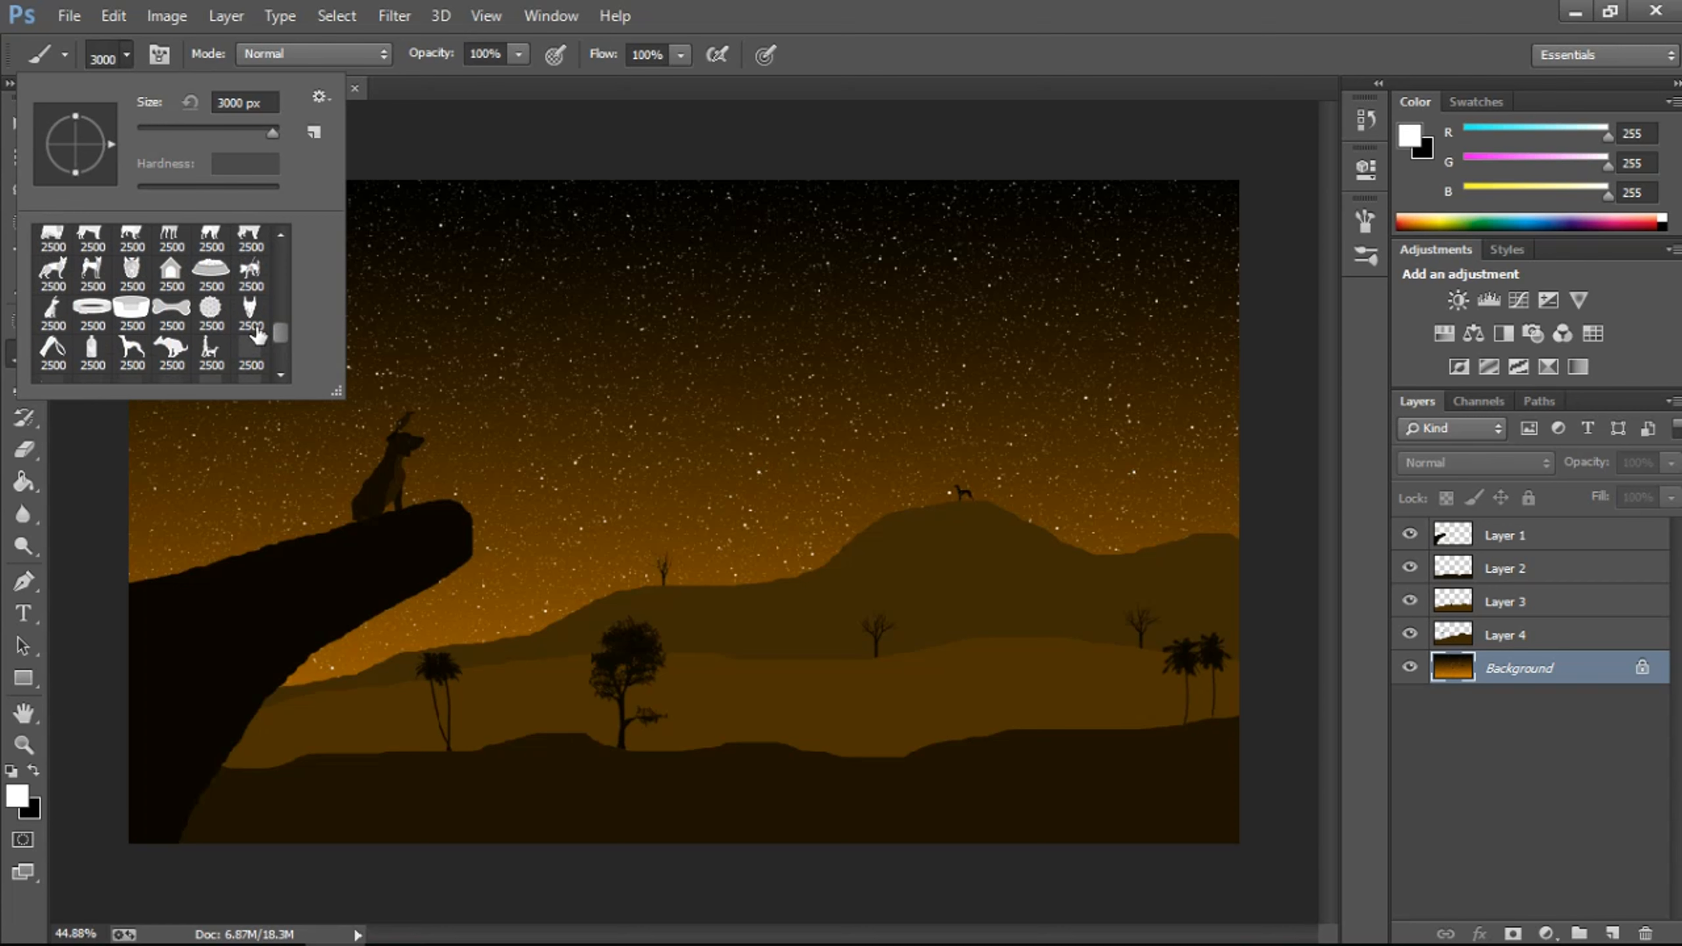
{"action": "scroll", "coordinate": [258, 336], "scroll_direction": "up", "scroll_amount": 8}
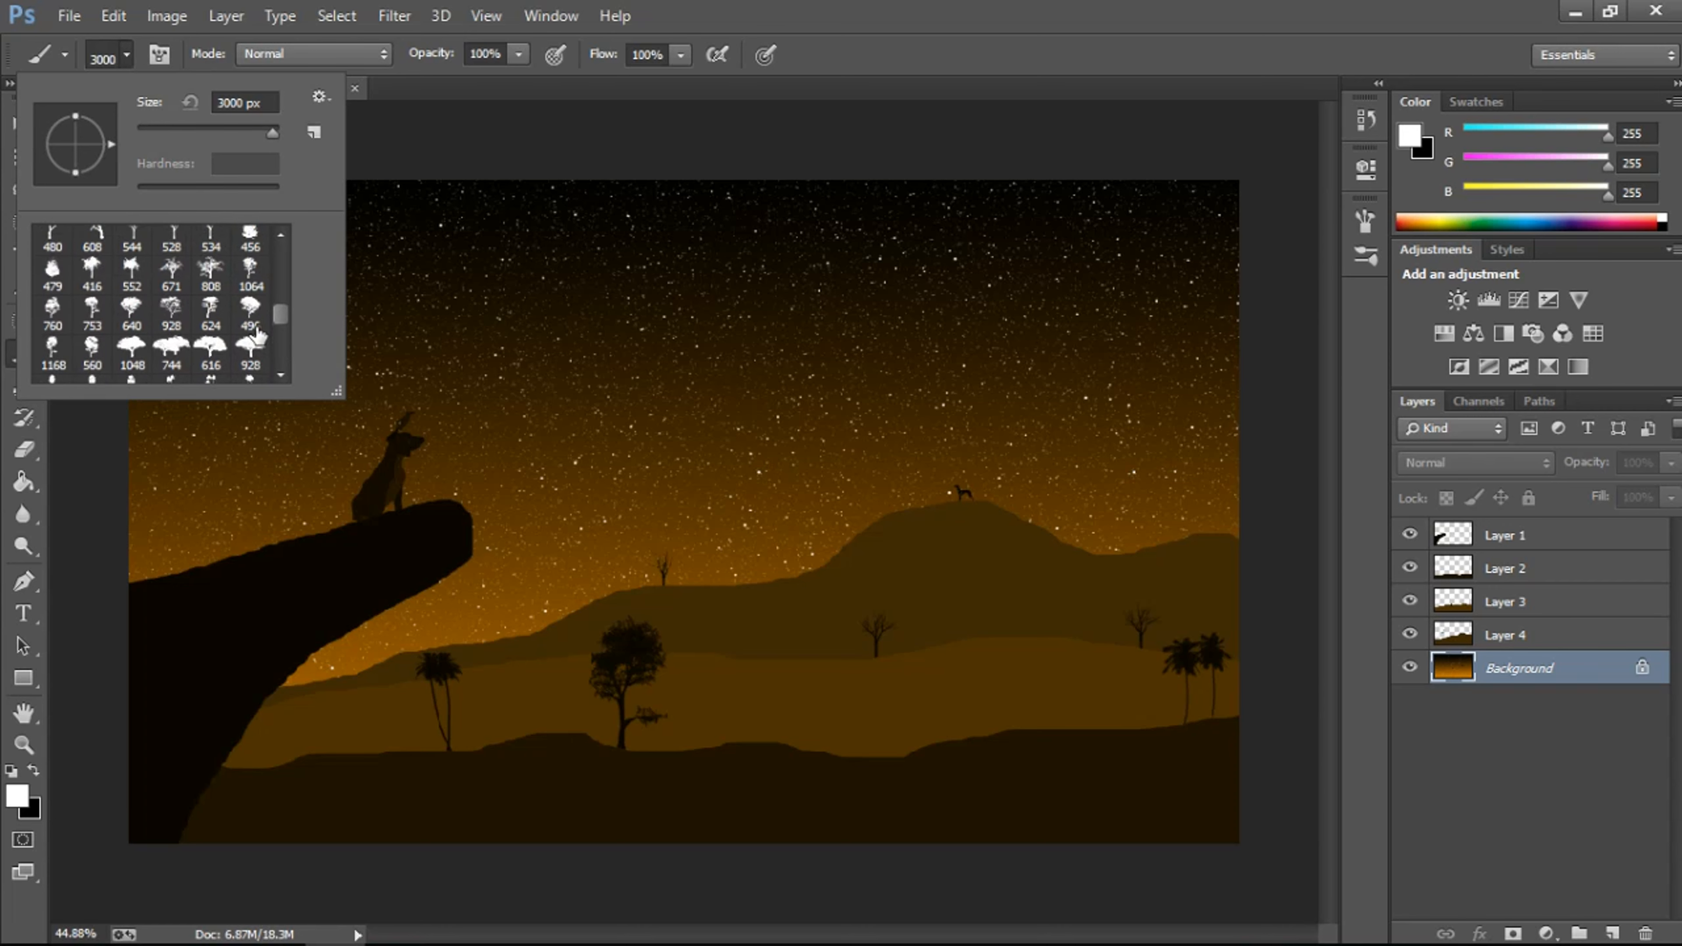
{"action": "scroll", "coordinate": [258, 337], "scroll_direction": "up", "scroll_amount": 6}
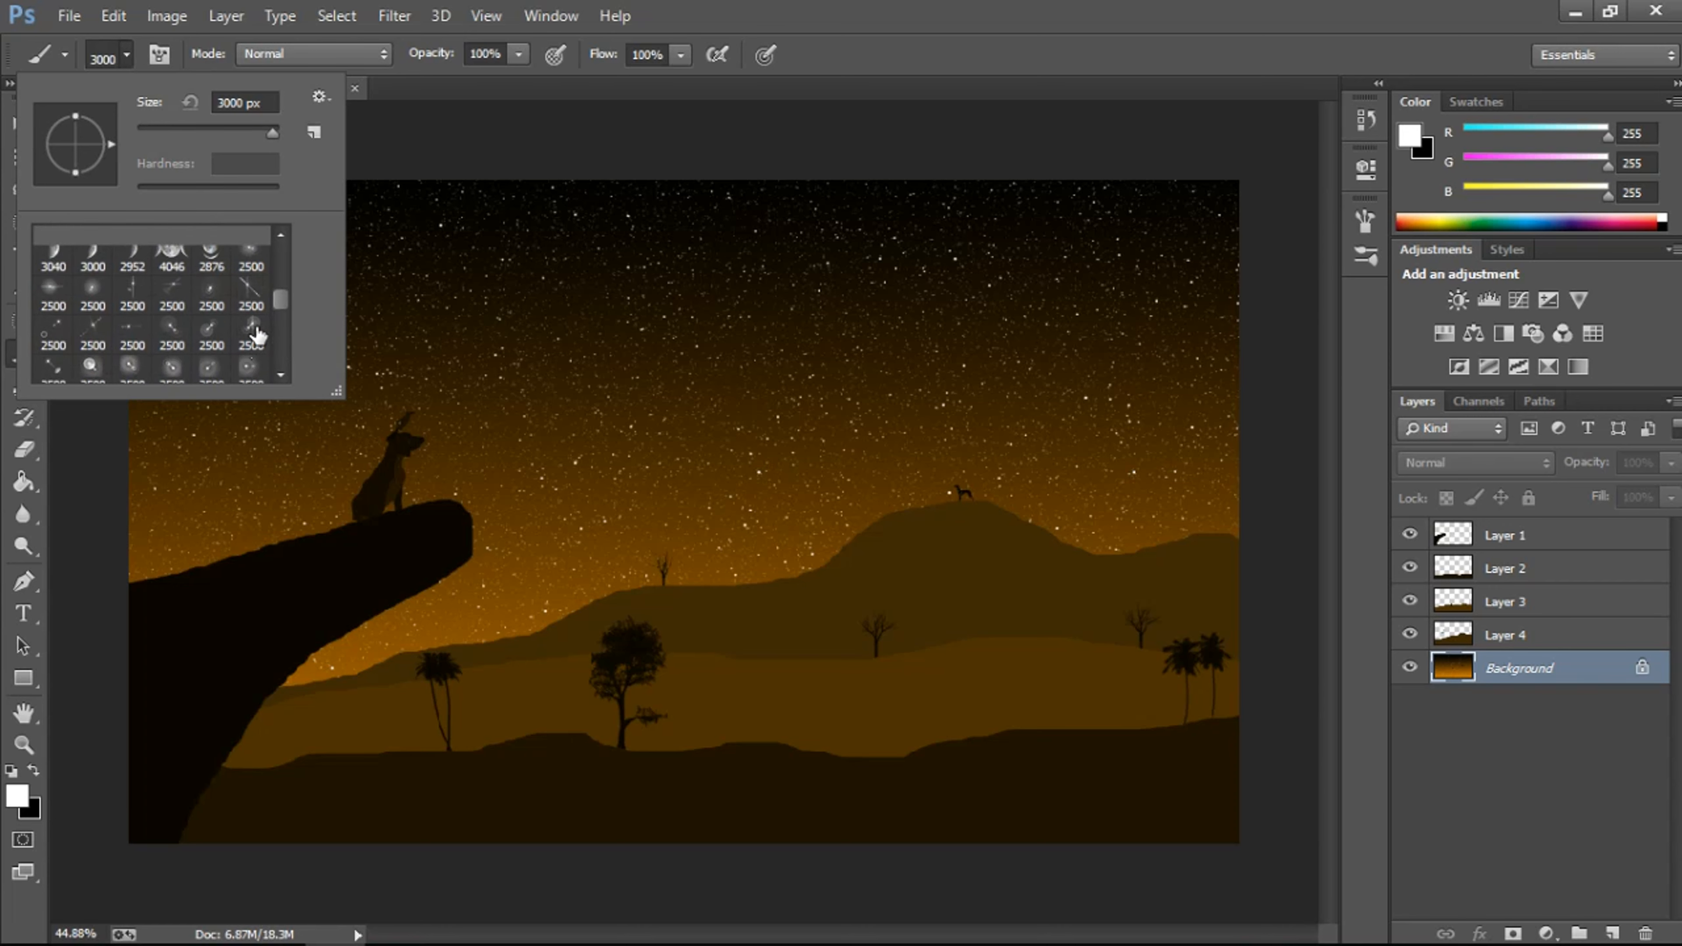
{"action": "scroll", "coordinate": [258, 336], "scroll_direction": "up", "scroll_amount": 1}
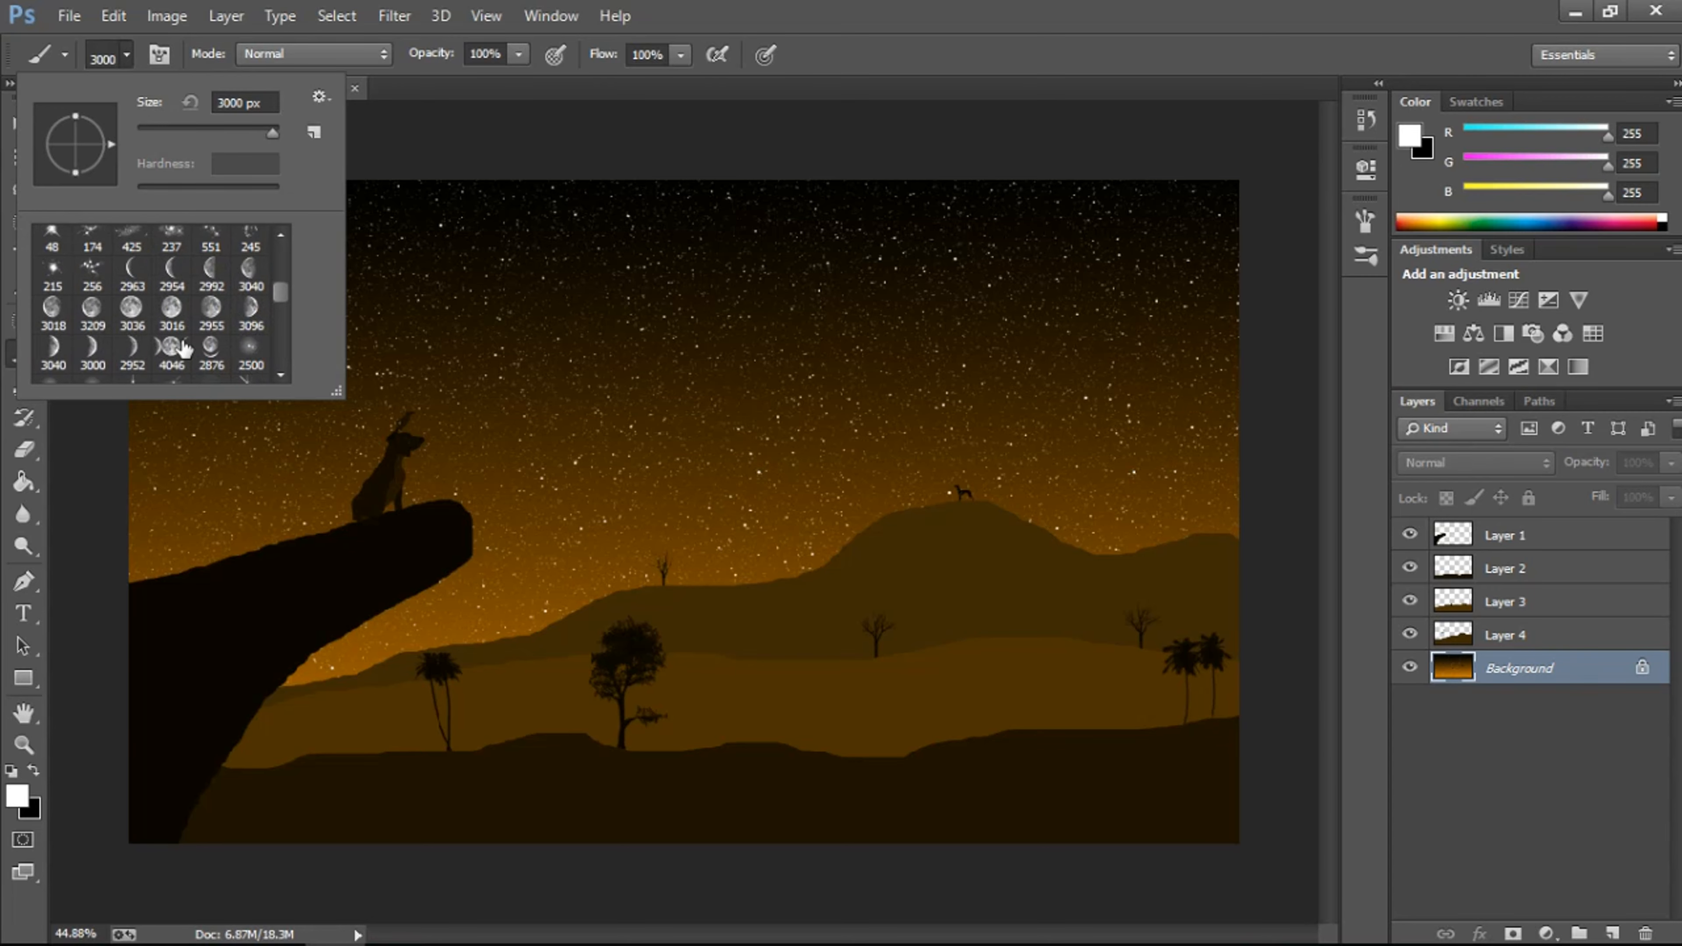
{"action": "left_click", "coordinate": [63, 320]}
{"action": "left_click", "coordinate": [889, 52]}
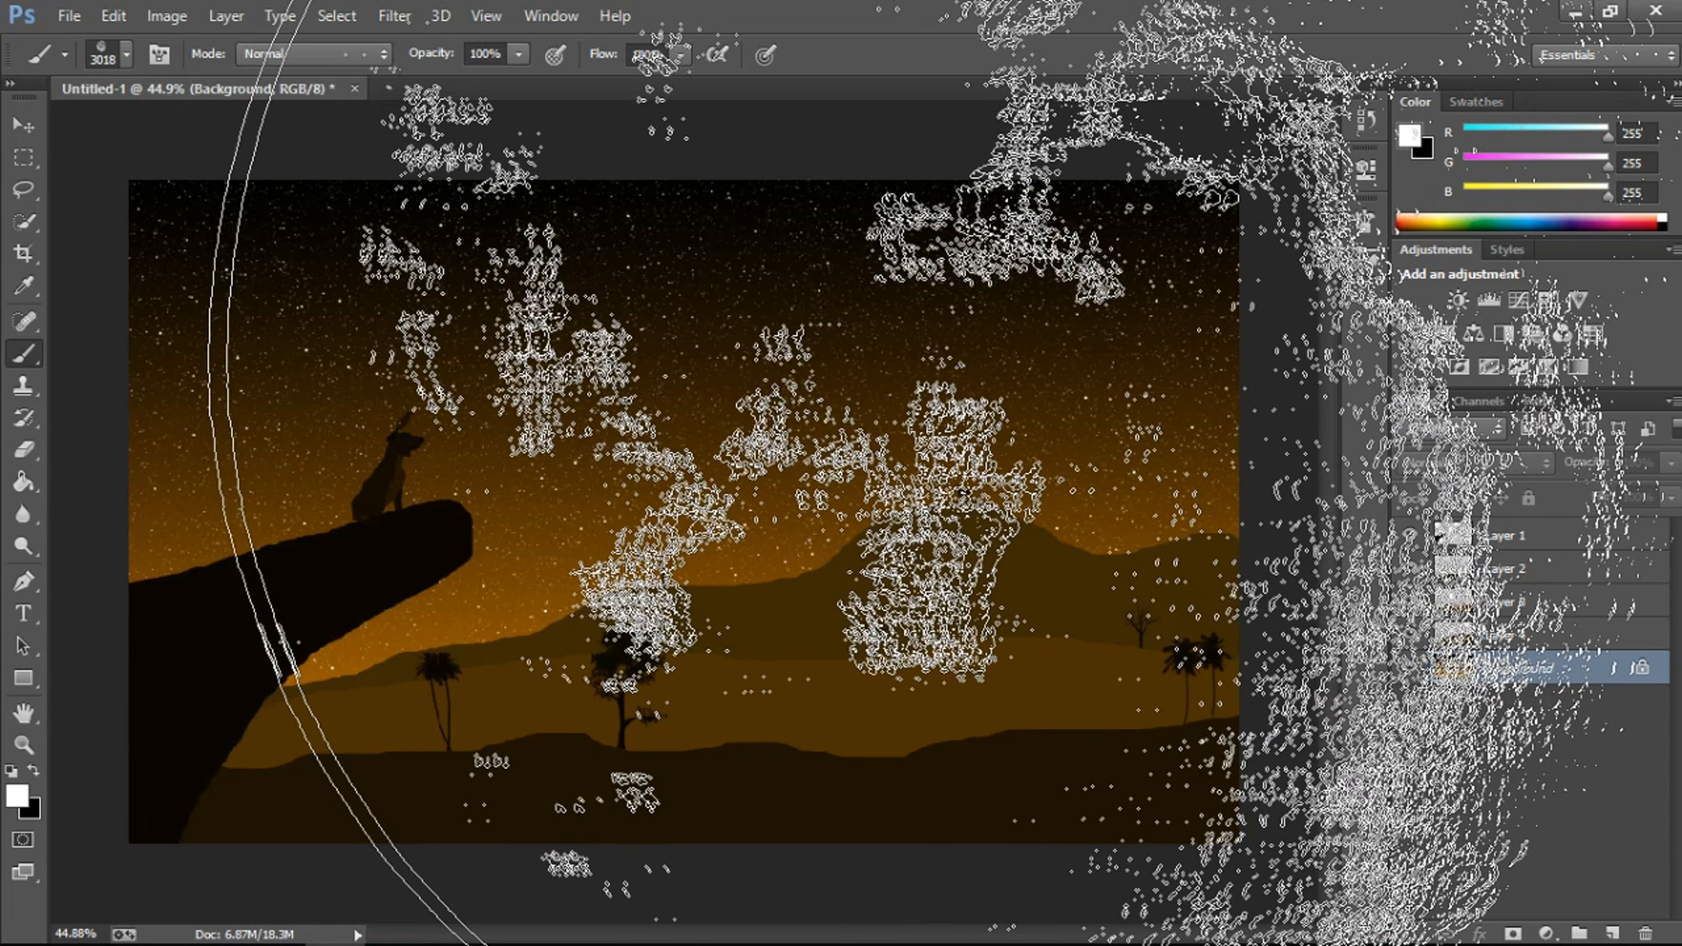
Step: Reduce the moon brush to 300 px
{"action": "key", "text": "bracketleft"}
{"action": "key", "text": "bracketleft"}
{"action": "key", "text": "bracketleft"}
{"action": "key", "text": "bracketleft"}
{"action": "key", "text": "bracketleft"}
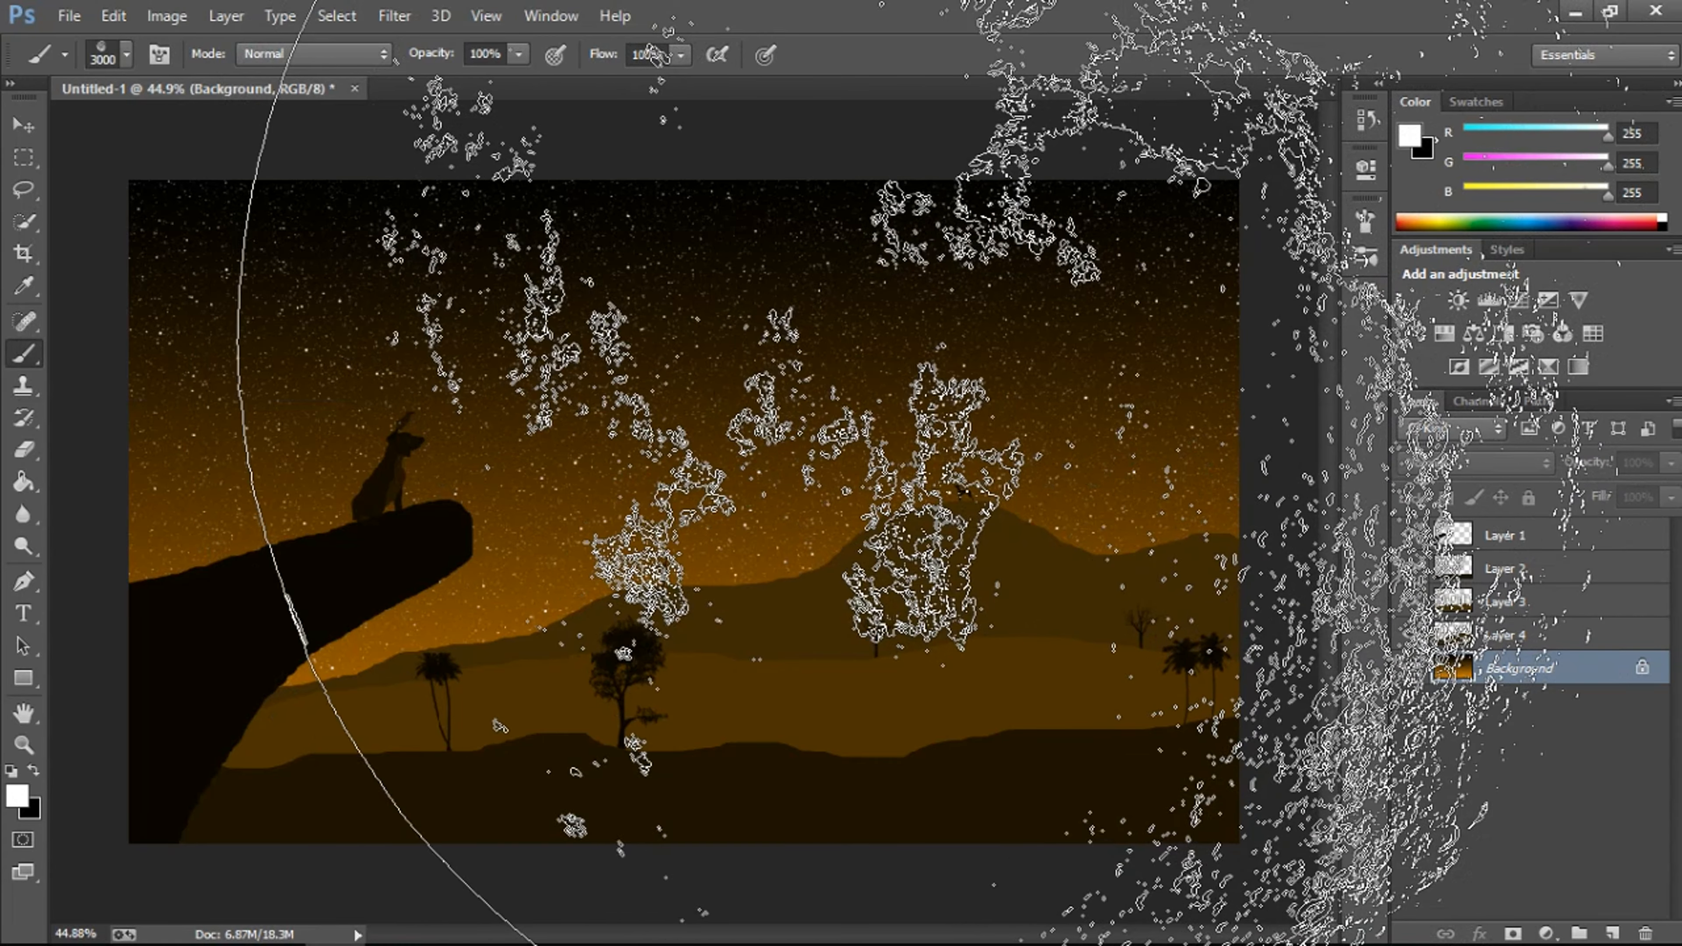
{"action": "key", "text": "bracketleft"}
{"action": "key", "text": "bracketleft"}
{"action": "key", "text": "bracketleft"}
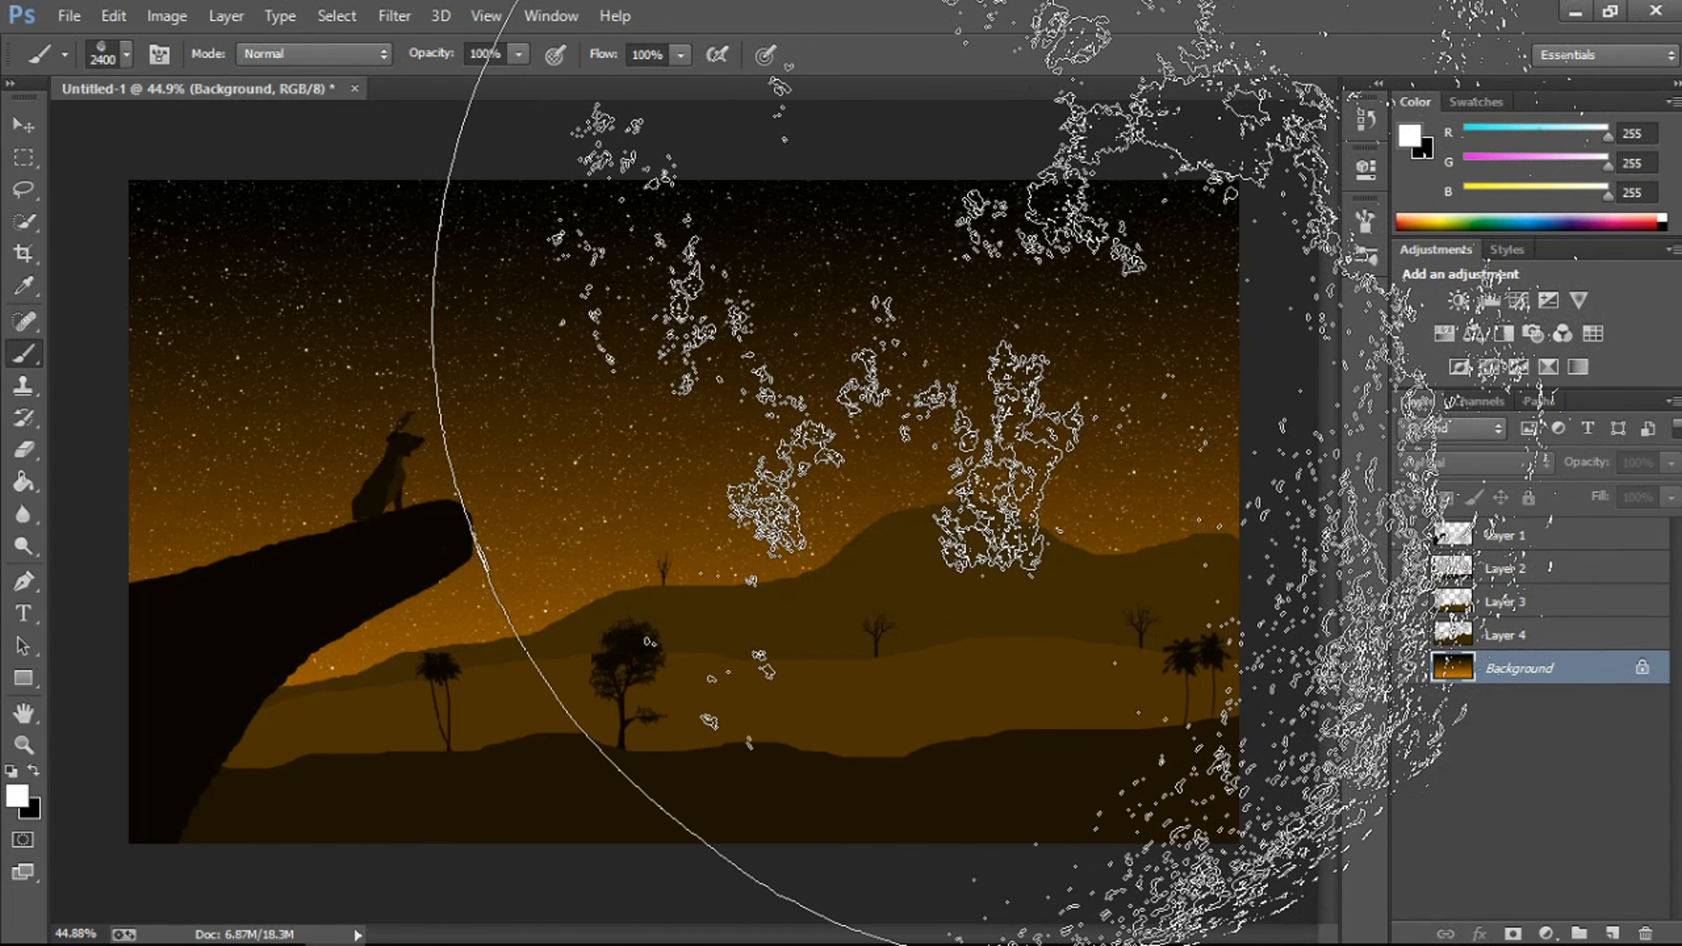
{"action": "key", "text": "bracketleft"}
{"action": "key", "text": "bracketleft"}
{"action": "key", "text": "bracketleft"}
{"action": "key", "text": "bracketleft"}
{"action": "key", "text": "bracketleft"}
{"action": "key", "text": "bracketleft"}
{"action": "key", "text": "bracketleft"}
{"action": "key", "text": "bracketleft"}
{"action": "key", "text": "bracketleft"}
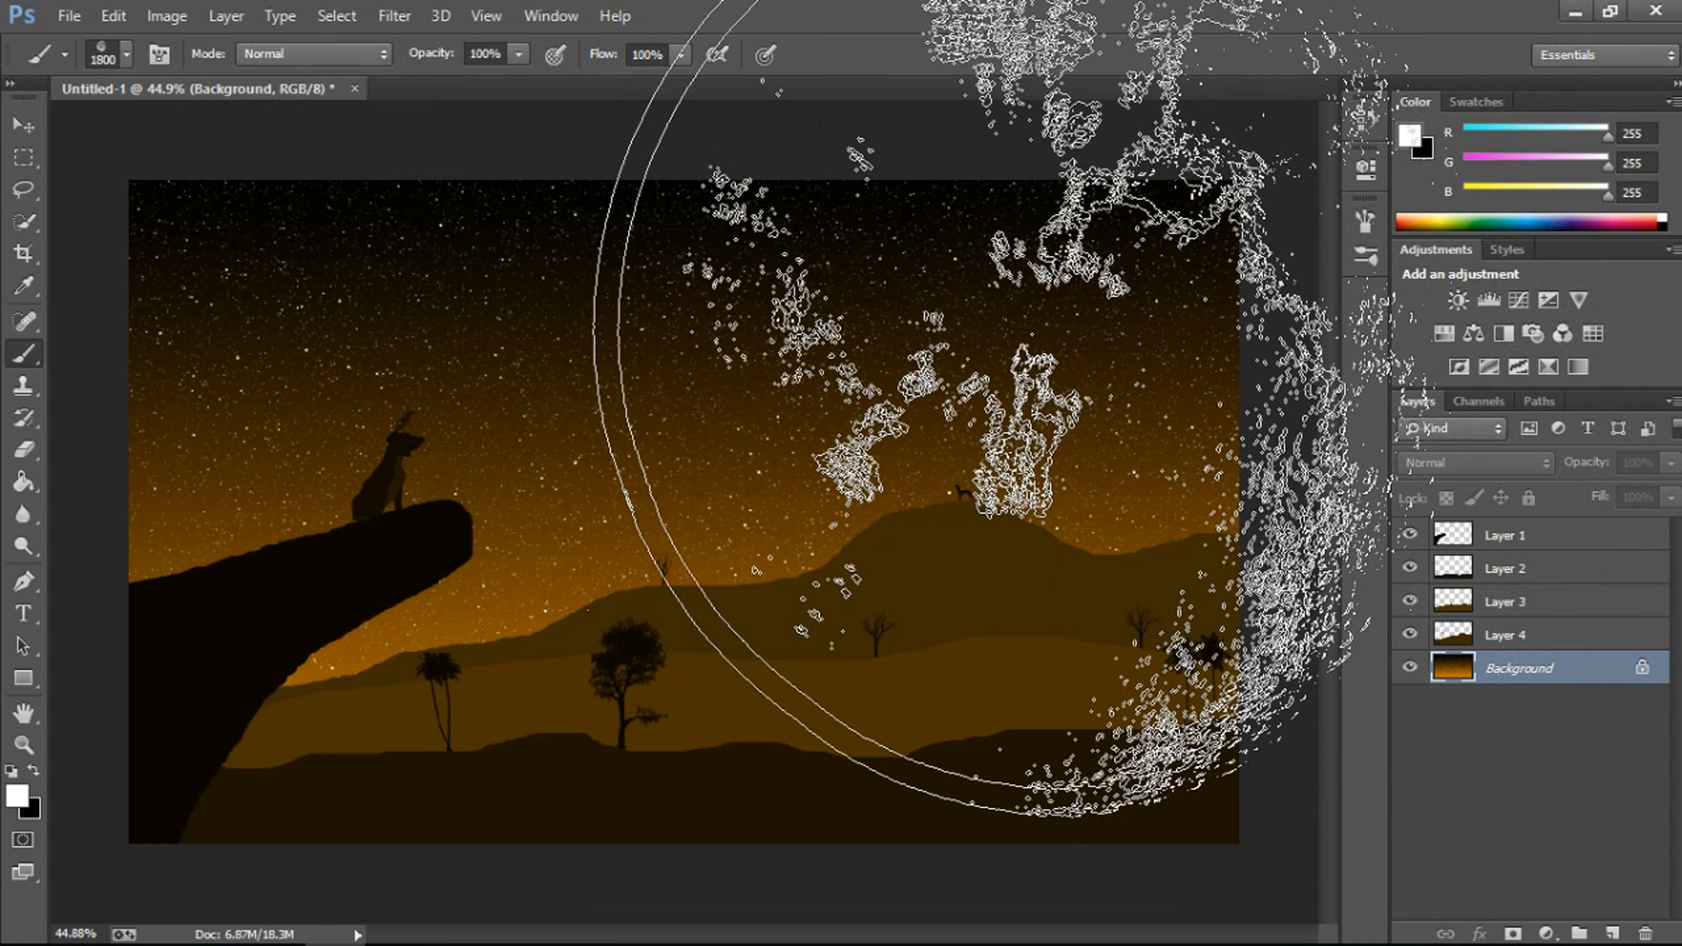
{"action": "key", "text": "bracketleft"}
{"action": "key", "text": "bracketleft"}
{"action": "key", "text": "bracketleft"}
{"action": "key", "text": "bracketleft"}
{"action": "key", "text": "bracketleft"}
{"action": "key", "text": "bracketleft"}
{"action": "key", "text": "bracketleft"}
{"action": "key", "text": "bracketleft"}
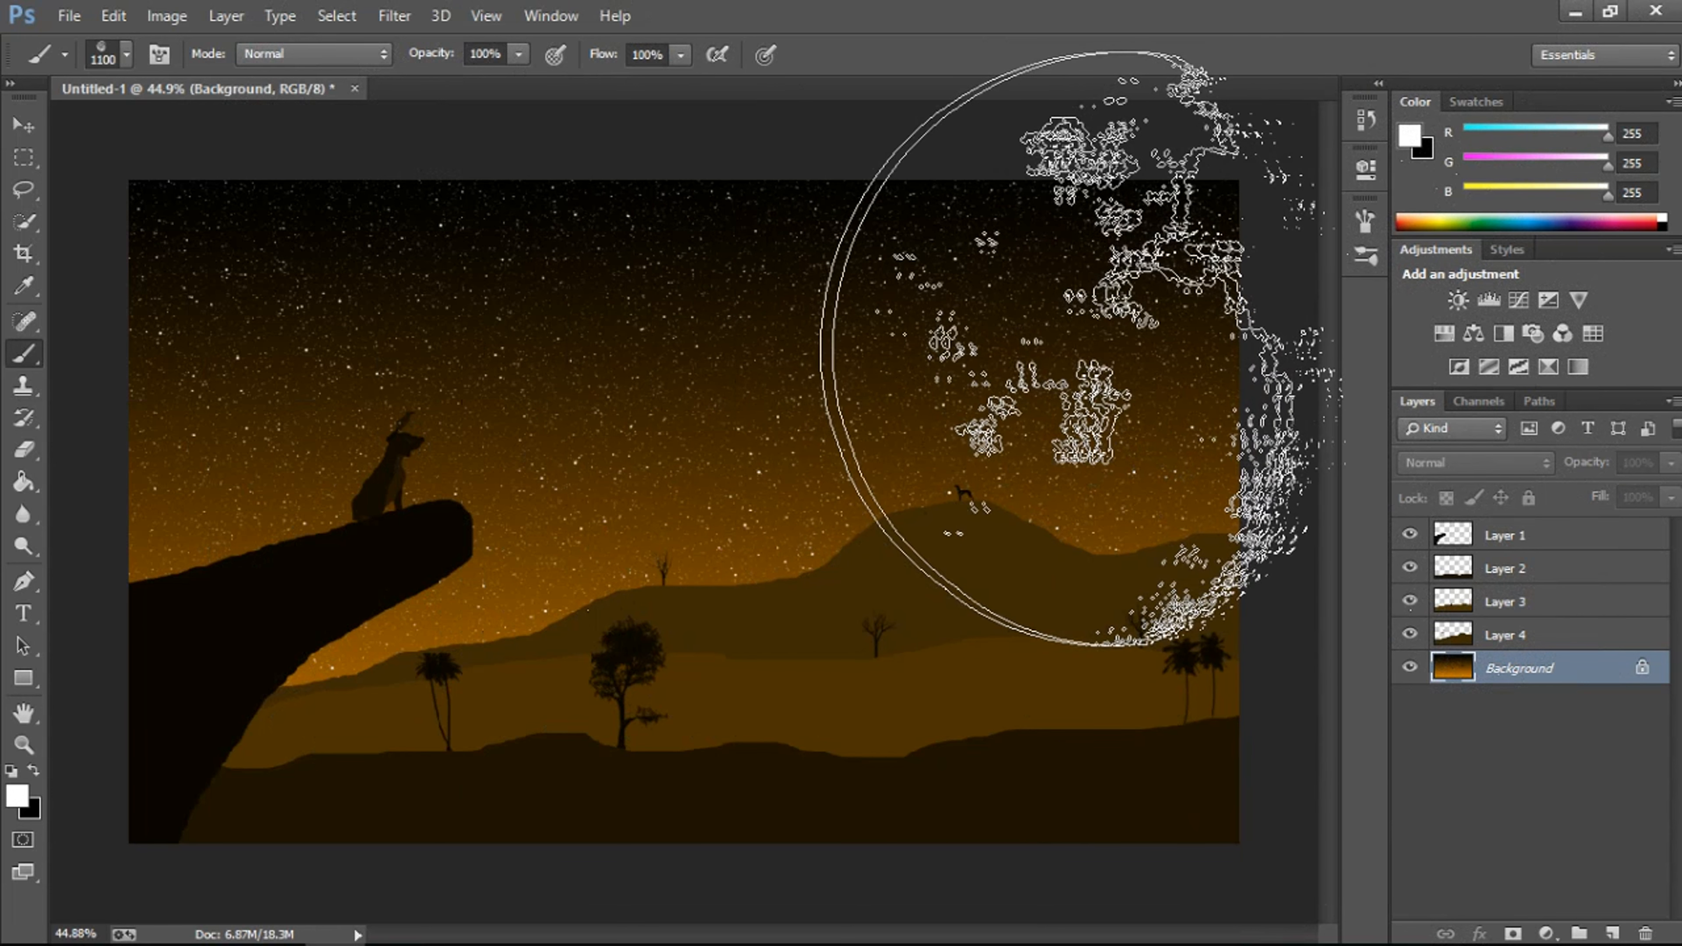
{"action": "key", "text": "bracketleft"}
{"action": "key", "text": "bracketleft"}
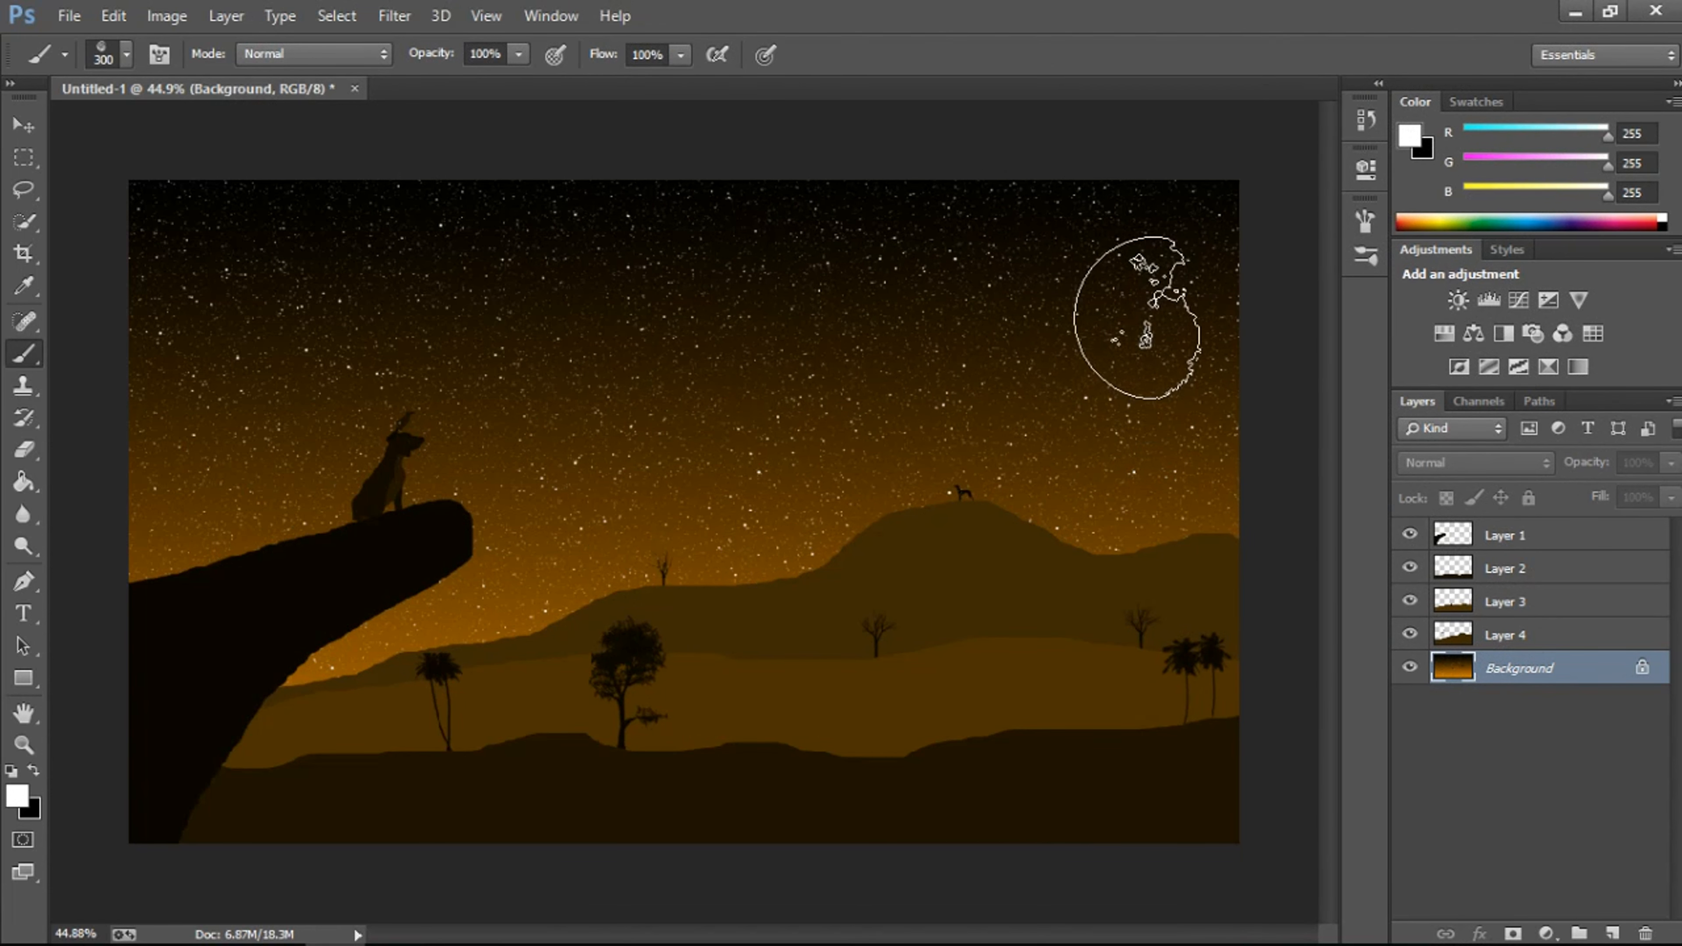
{"action": "mouse_move", "coordinate": [1147, 280]}
{"action": "left_mouse_down"}
{"action": "mouse_move", "coordinate": [1257, 521]}
{"action": "mouse_move", "coordinate": [1411, 662]}
{"action": "left_mouse_up"}
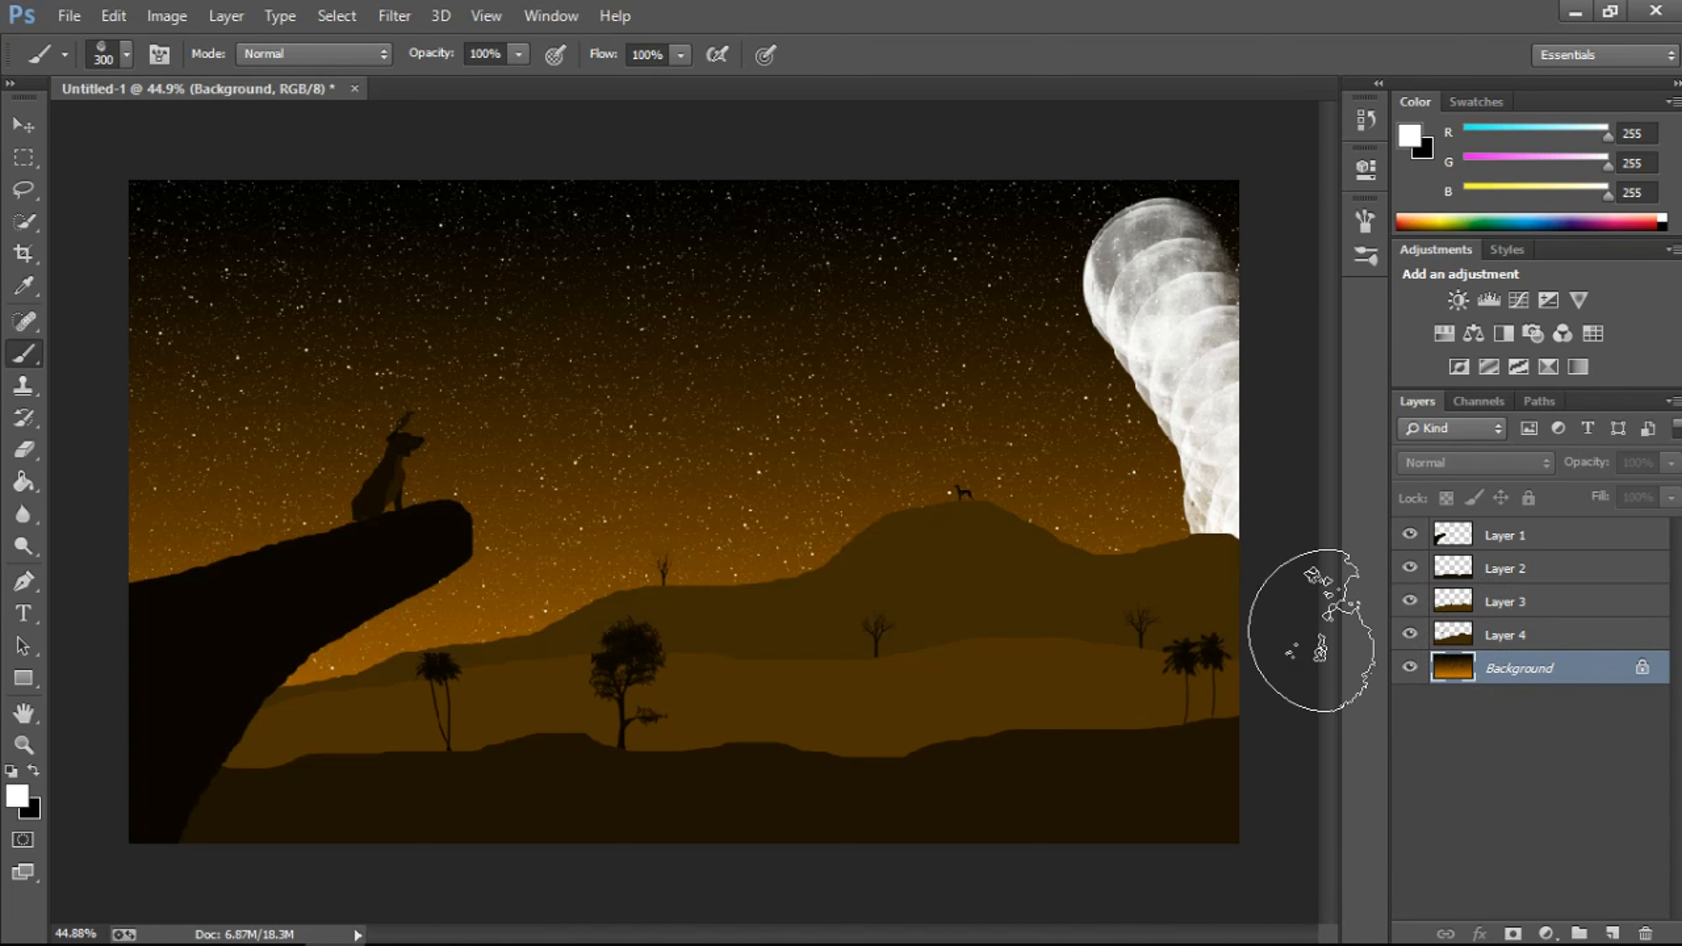
{"action": "key", "text": "ctrl+alt+z"}
{"action": "key", "text": "ctrl+alt+z"}
{"action": "left_click", "coordinate": [19, 797]}
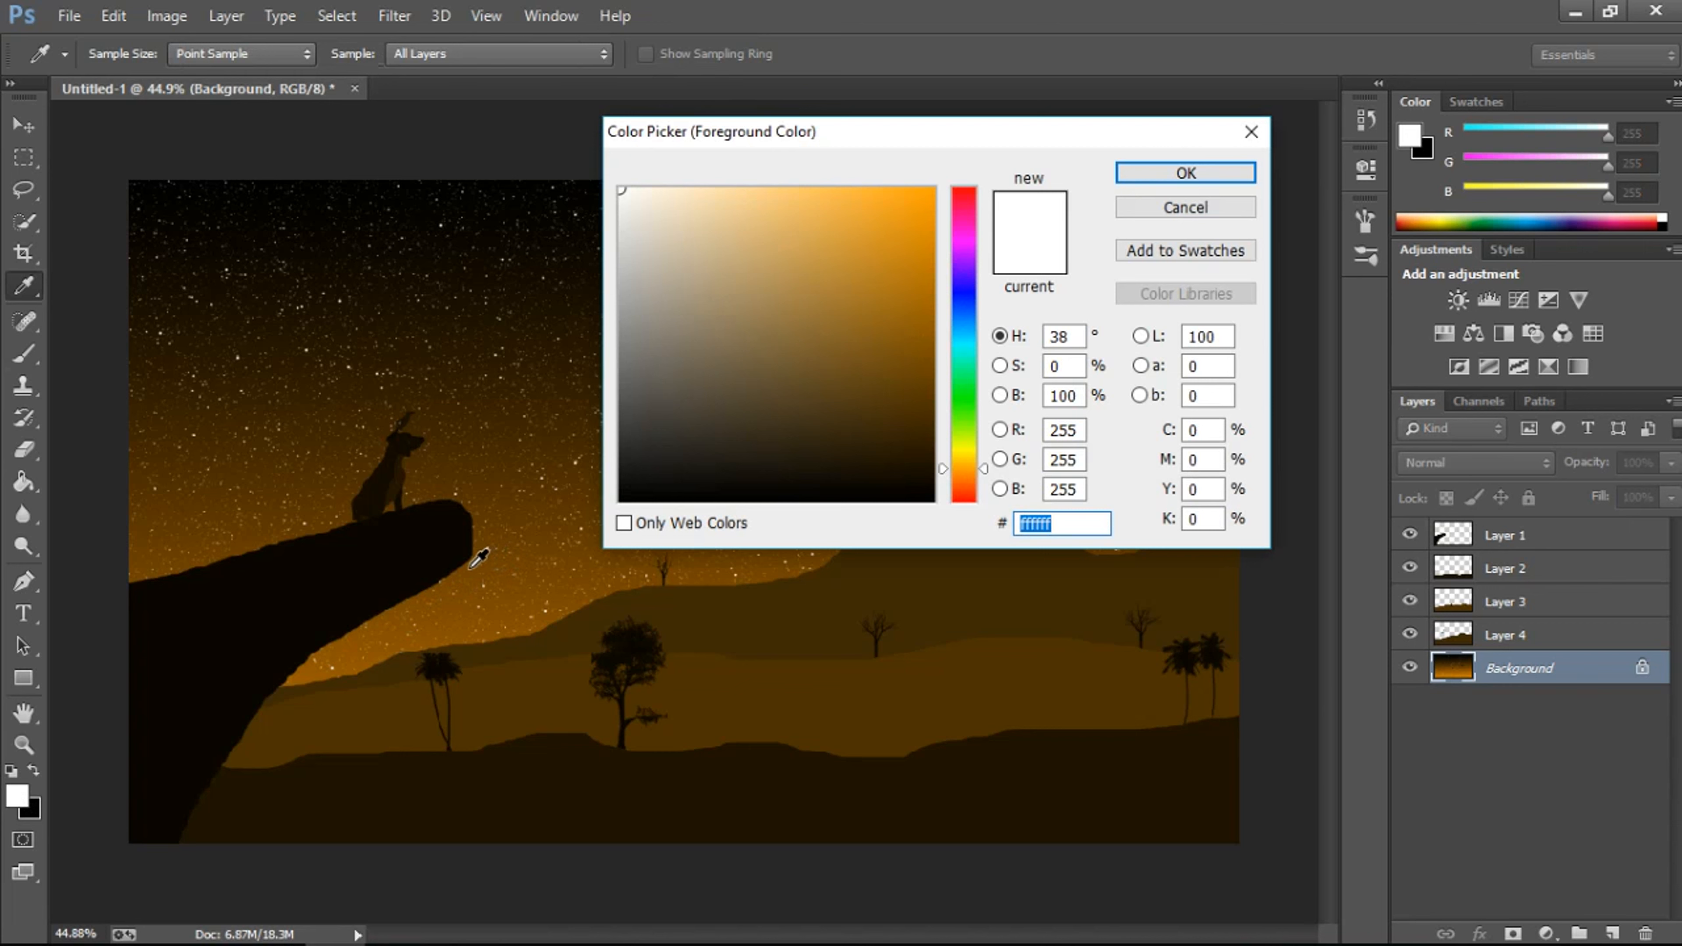
{"action": "left_click", "coordinate": [464, 287]}
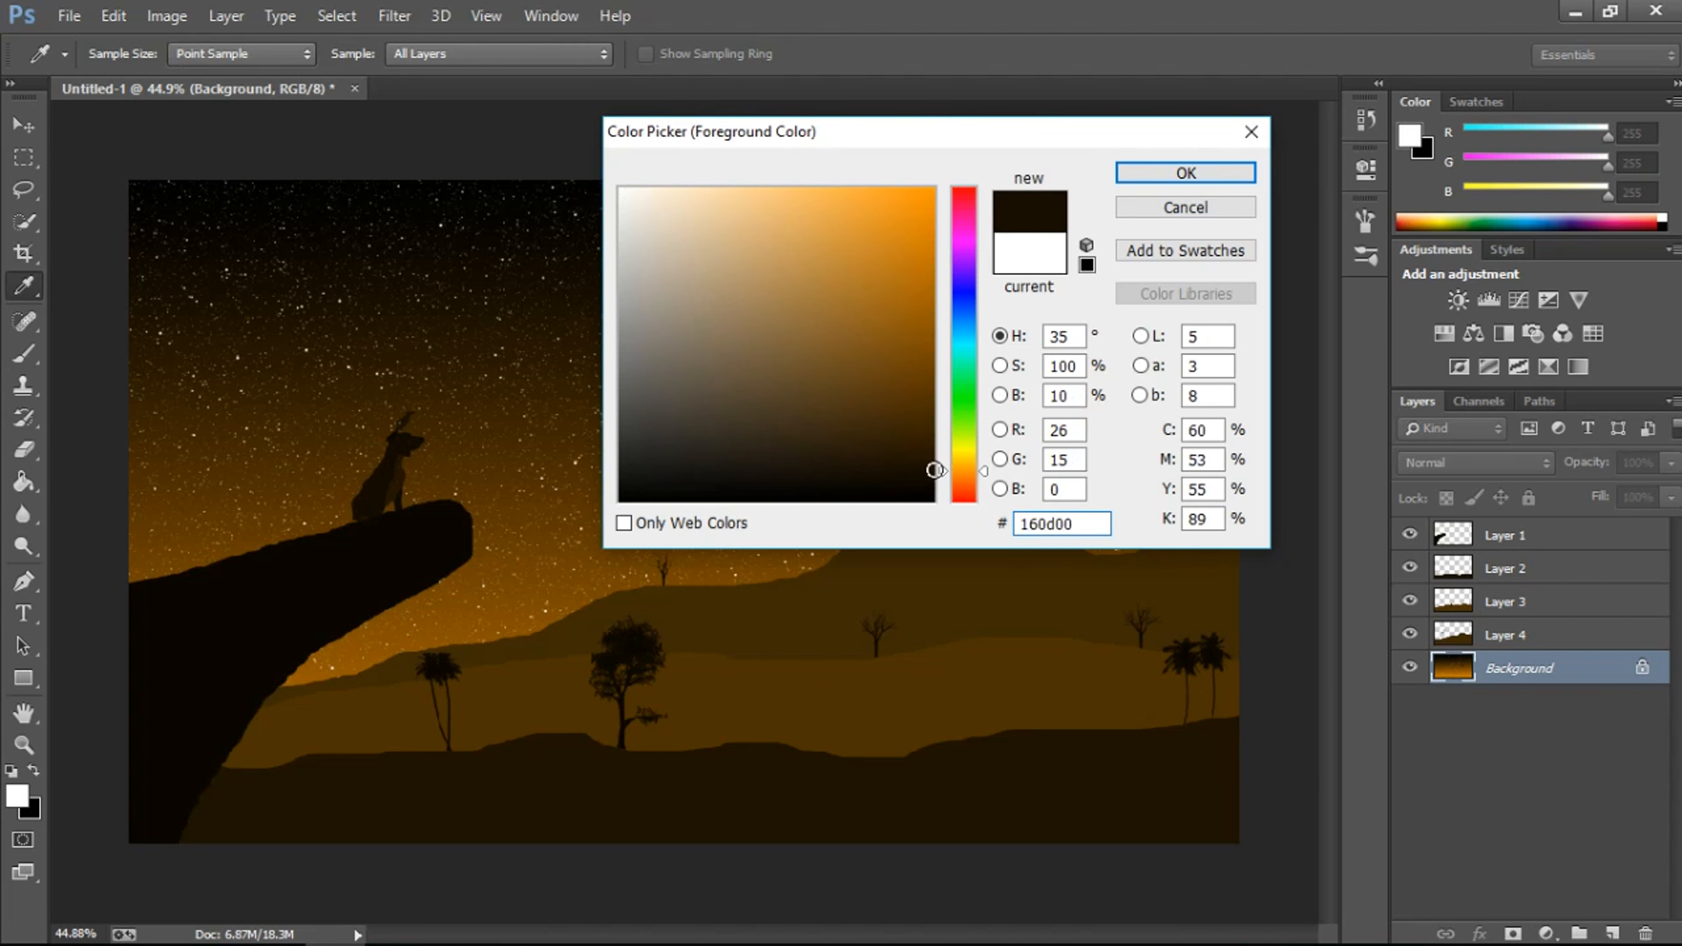
{"action": "left_click", "coordinate": [1162, 176]}
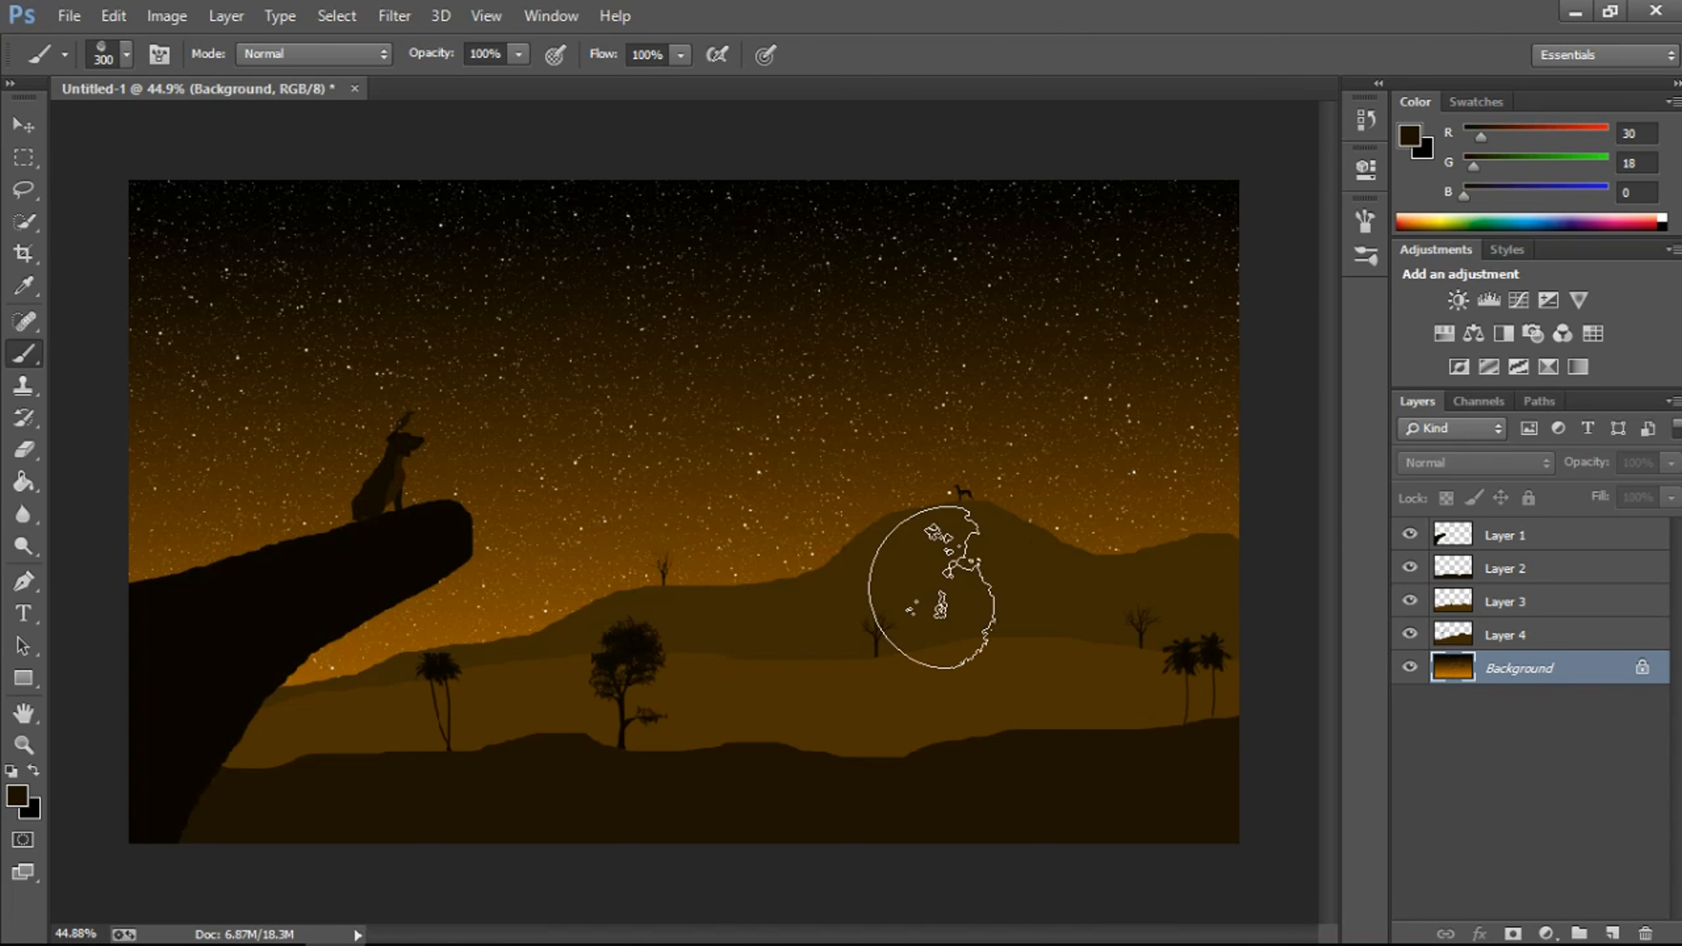
{"action": "left_click", "coordinate": [33, 799]}
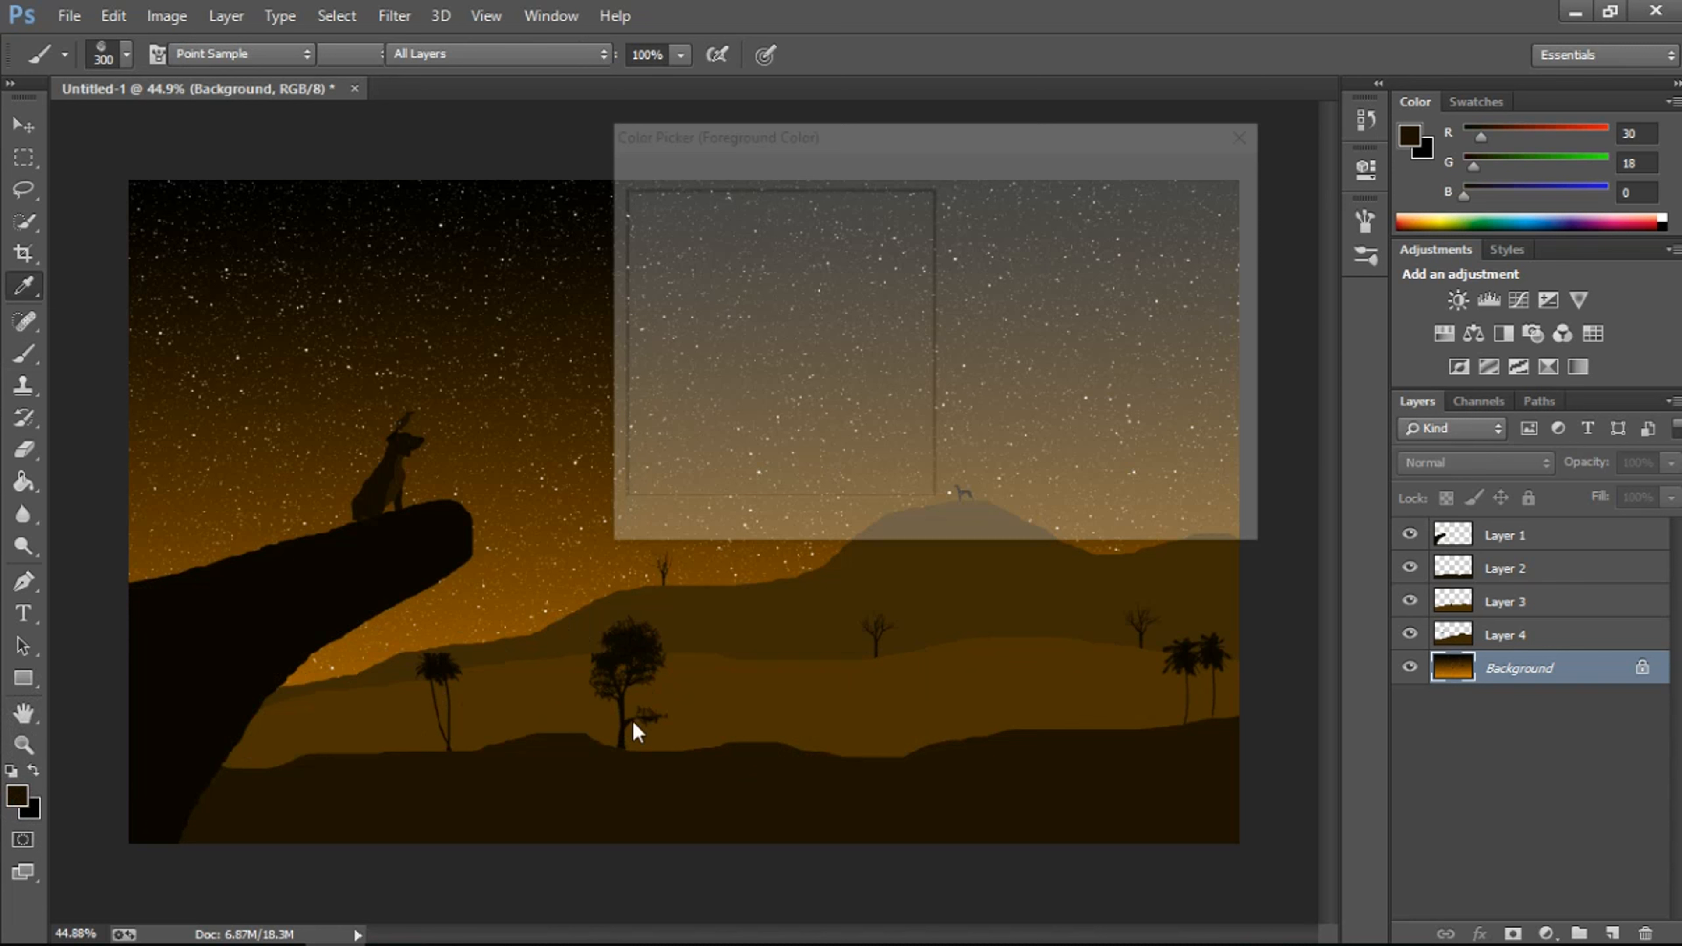
{"action": "left_click", "coordinate": [747, 687]}
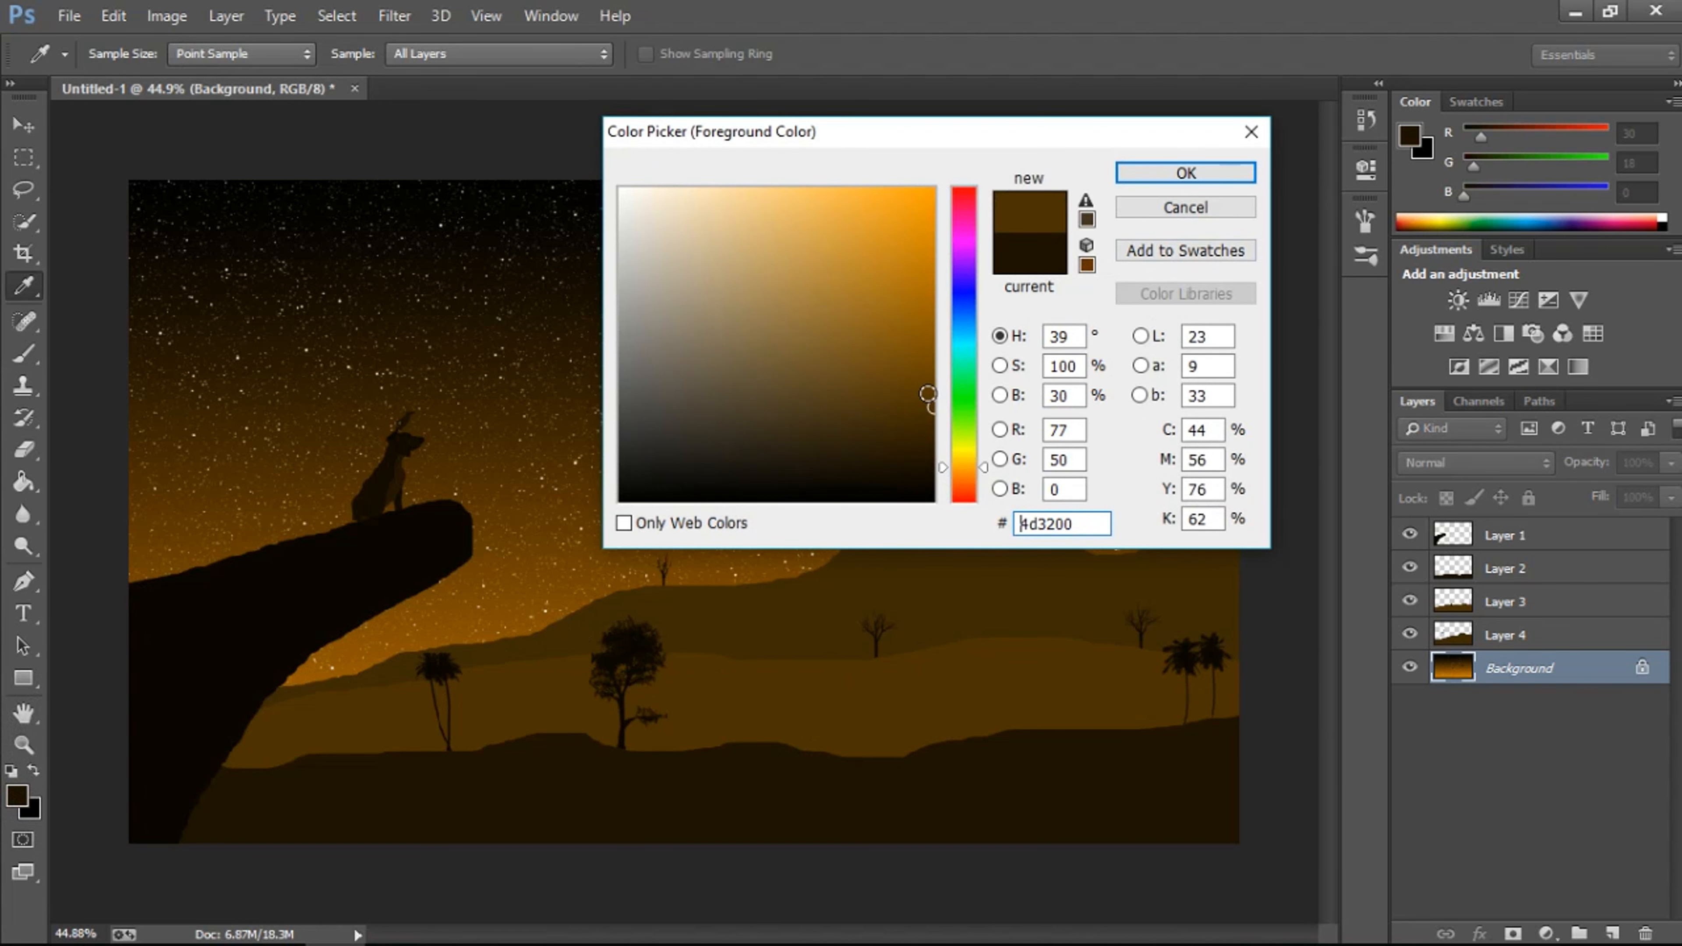
{"action": "left_click", "coordinate": [1185, 173]}
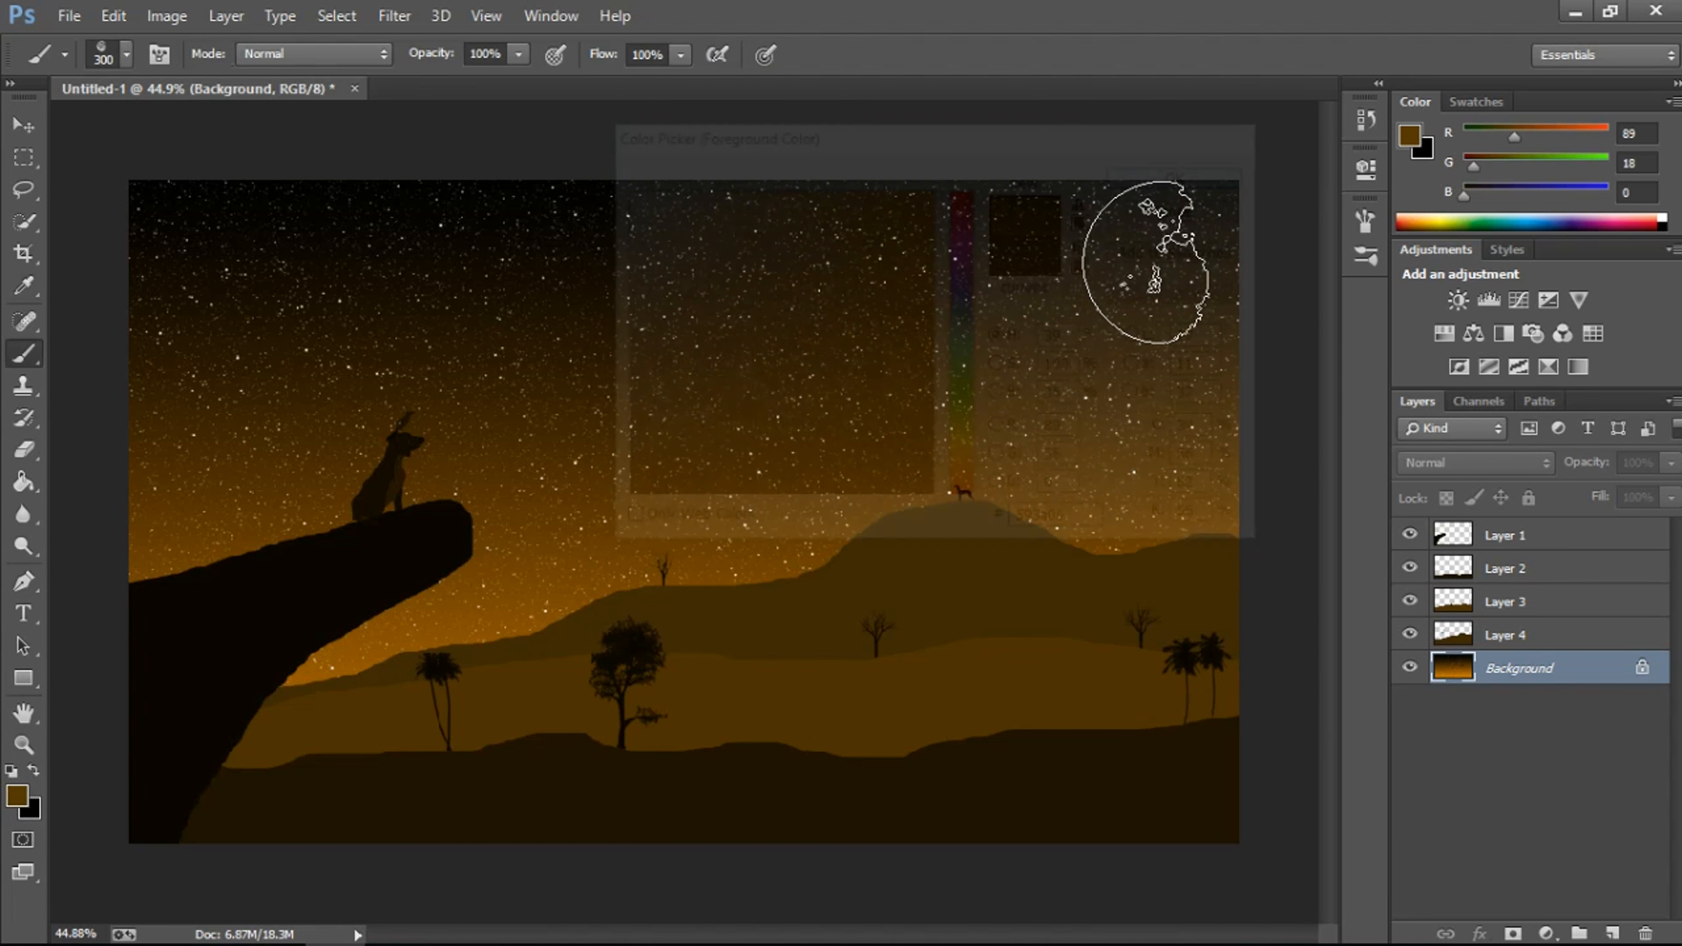
{"action": "left_click", "coordinate": [1167, 272]}
{"action": "key", "text": "ctrl+z"}
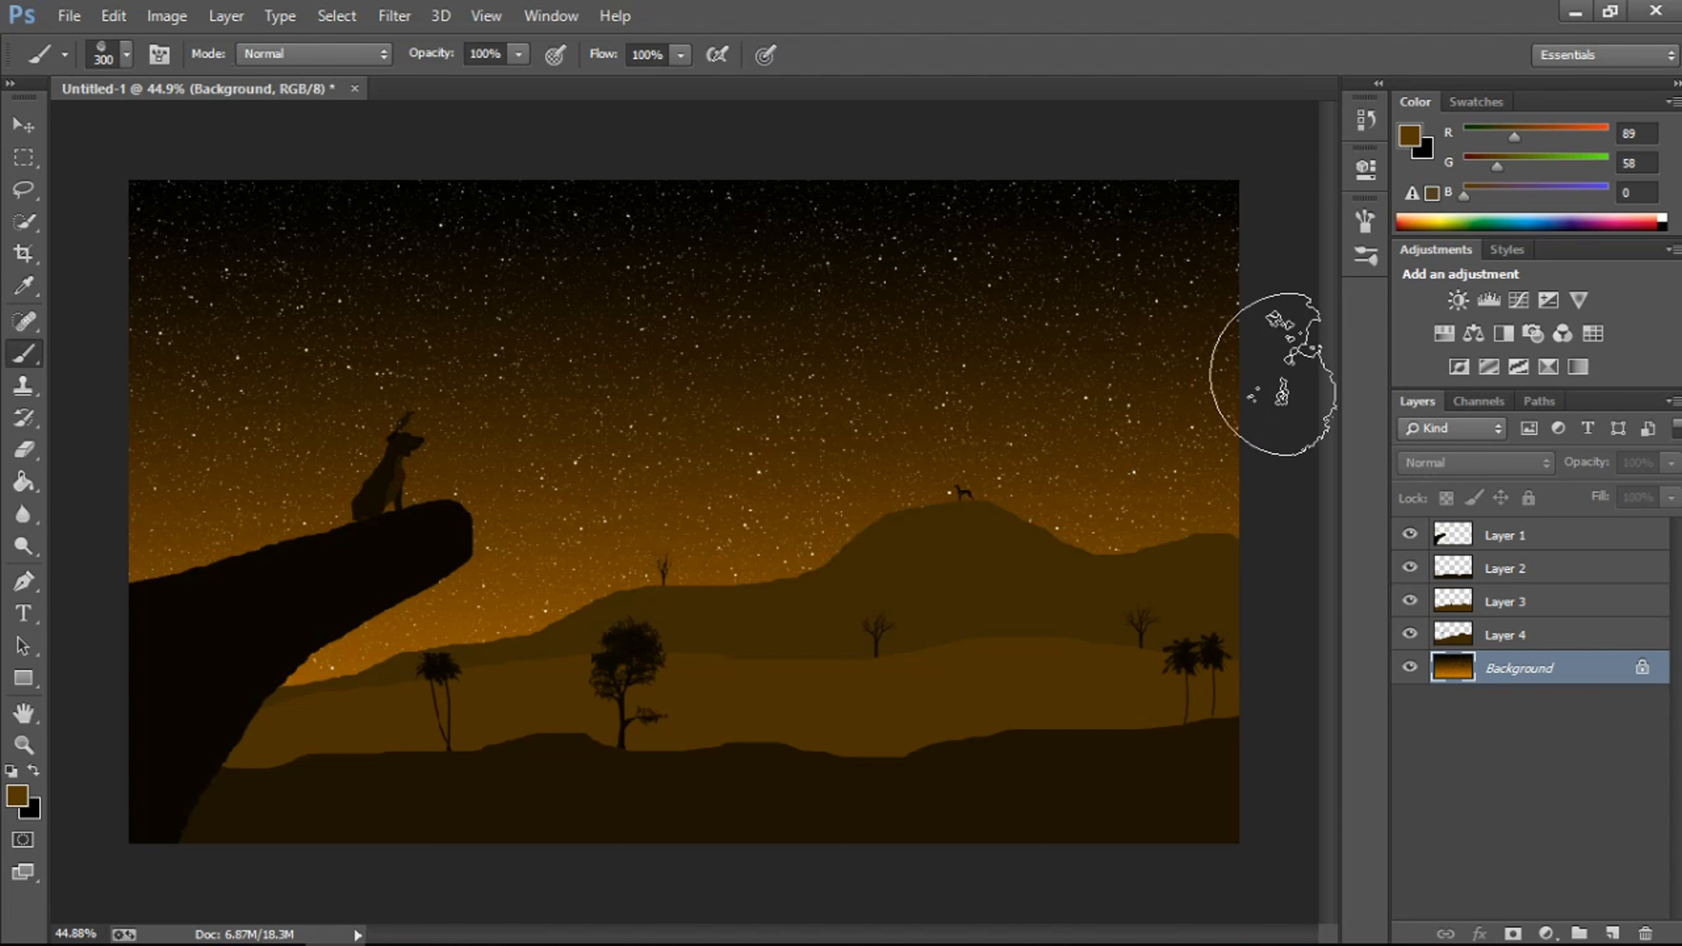
Step: Enlarge the moon brush to 400 px and set the foreground colour to the muted brown 635335
{"action": "key", "text": "]"}
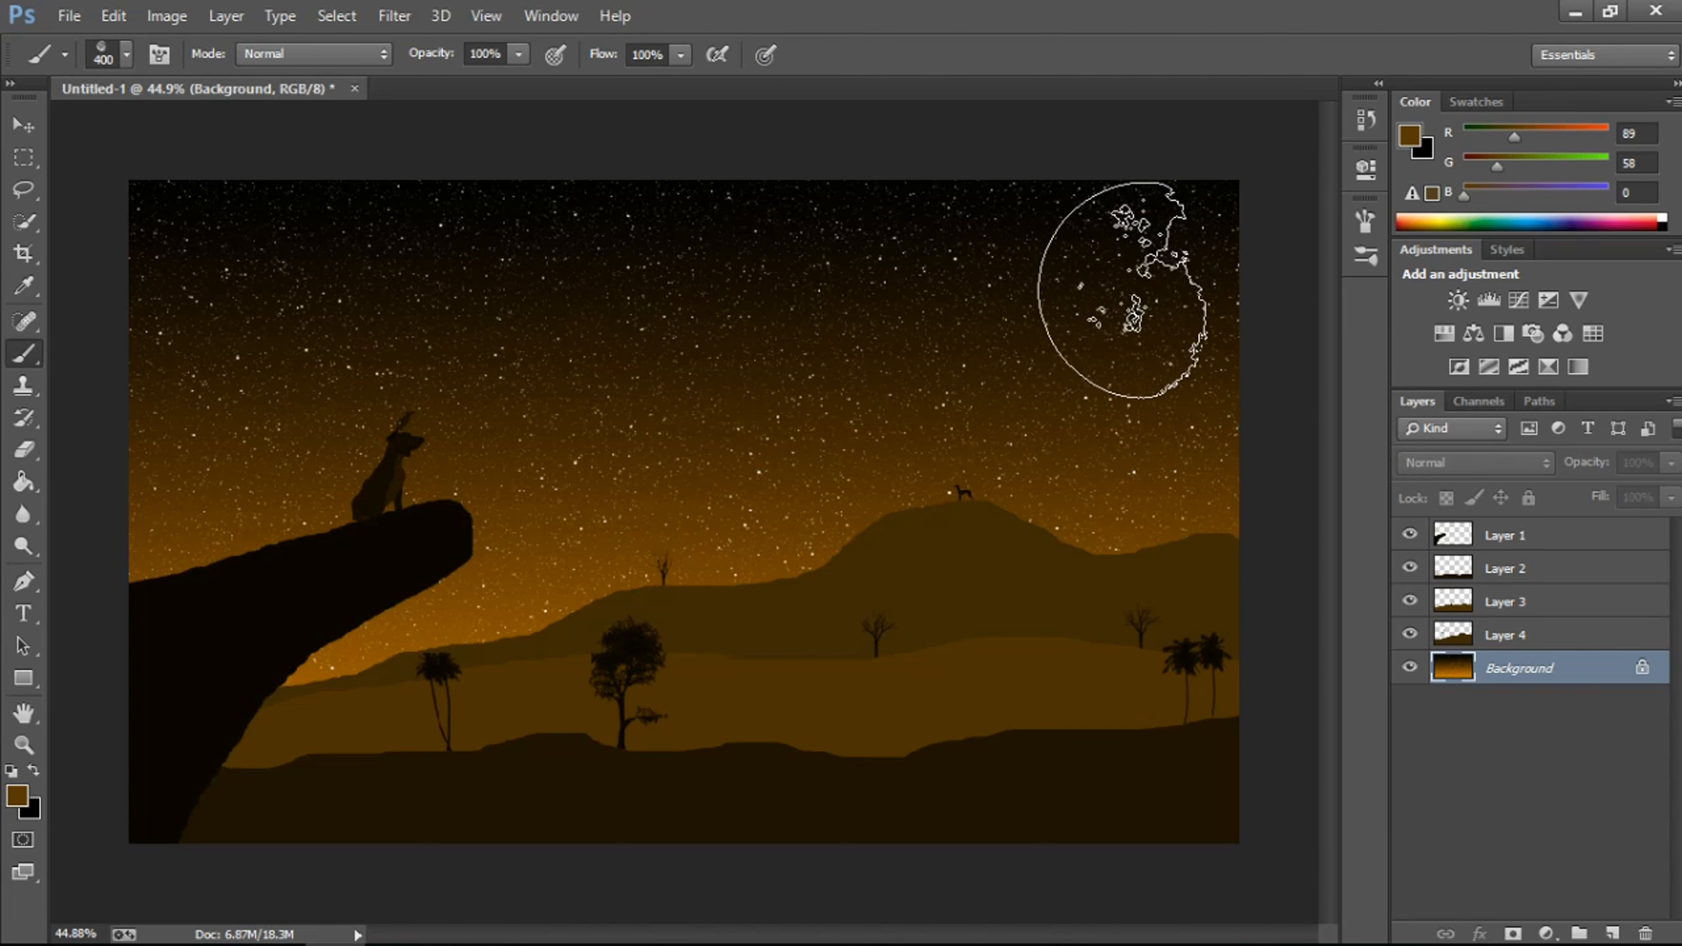
{"action": "left_click", "coordinate": [16, 797]}
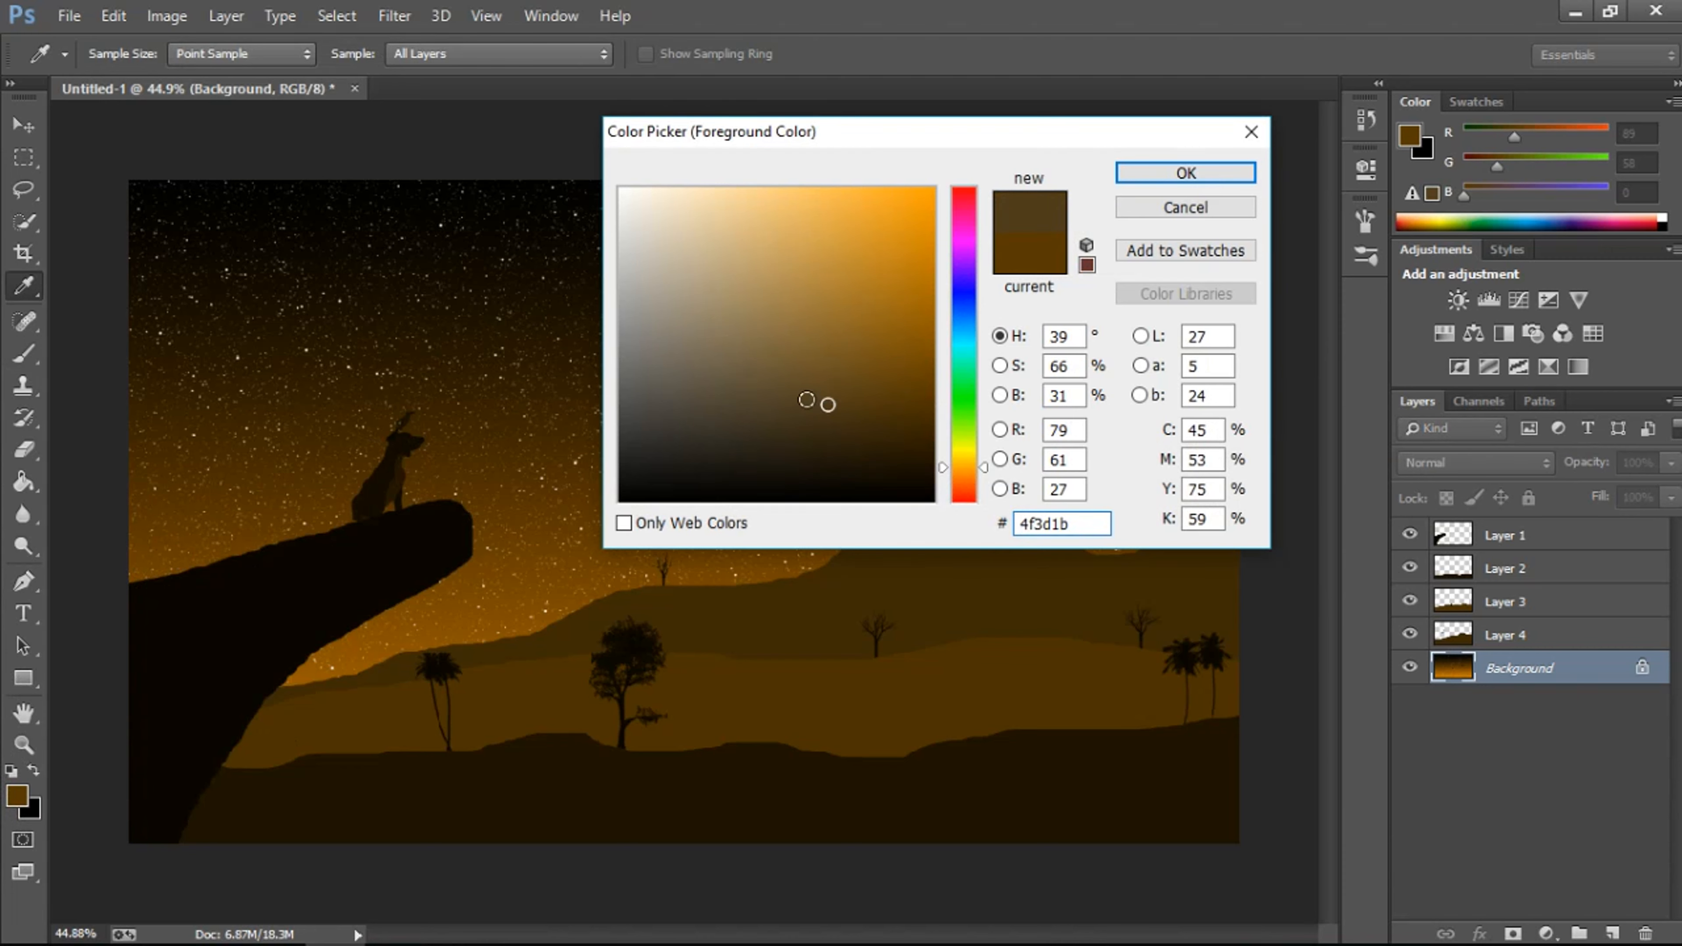
{"action": "left_click", "coordinate": [764, 380]}
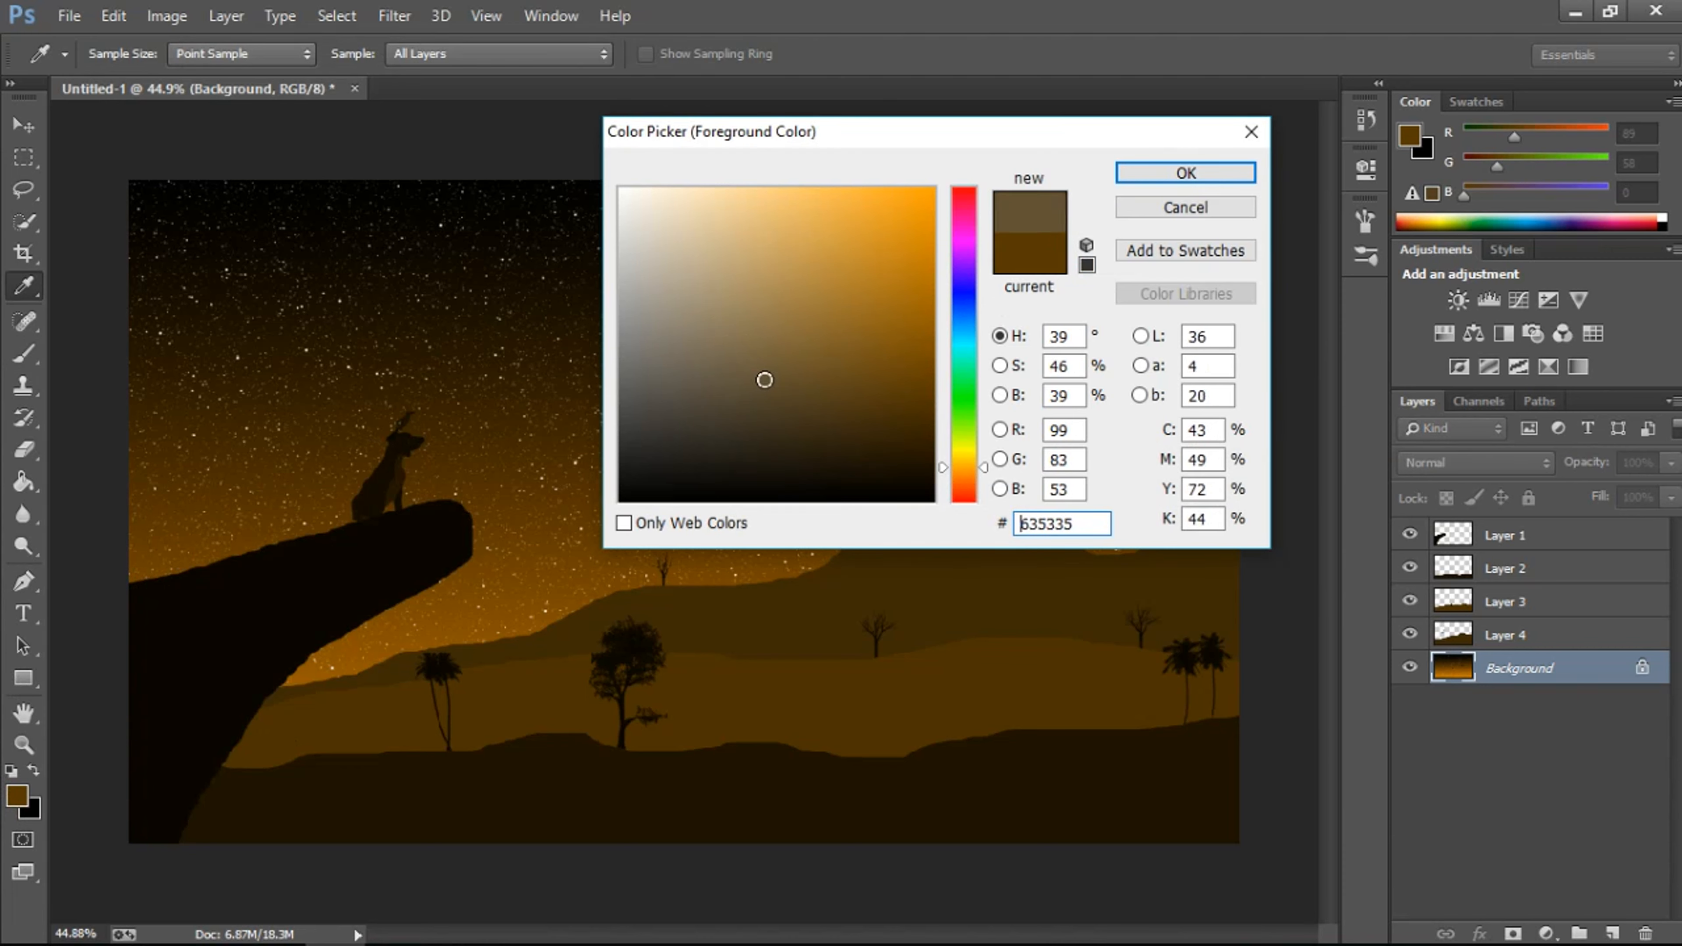
{"action": "left_click", "coordinate": [1142, 172]}
Step: Stamp the moon once in the upper right corner of the sky on the Background layer, undoing any misplaced stamps
{"action": "left_click", "coordinate": [1143, 199]}
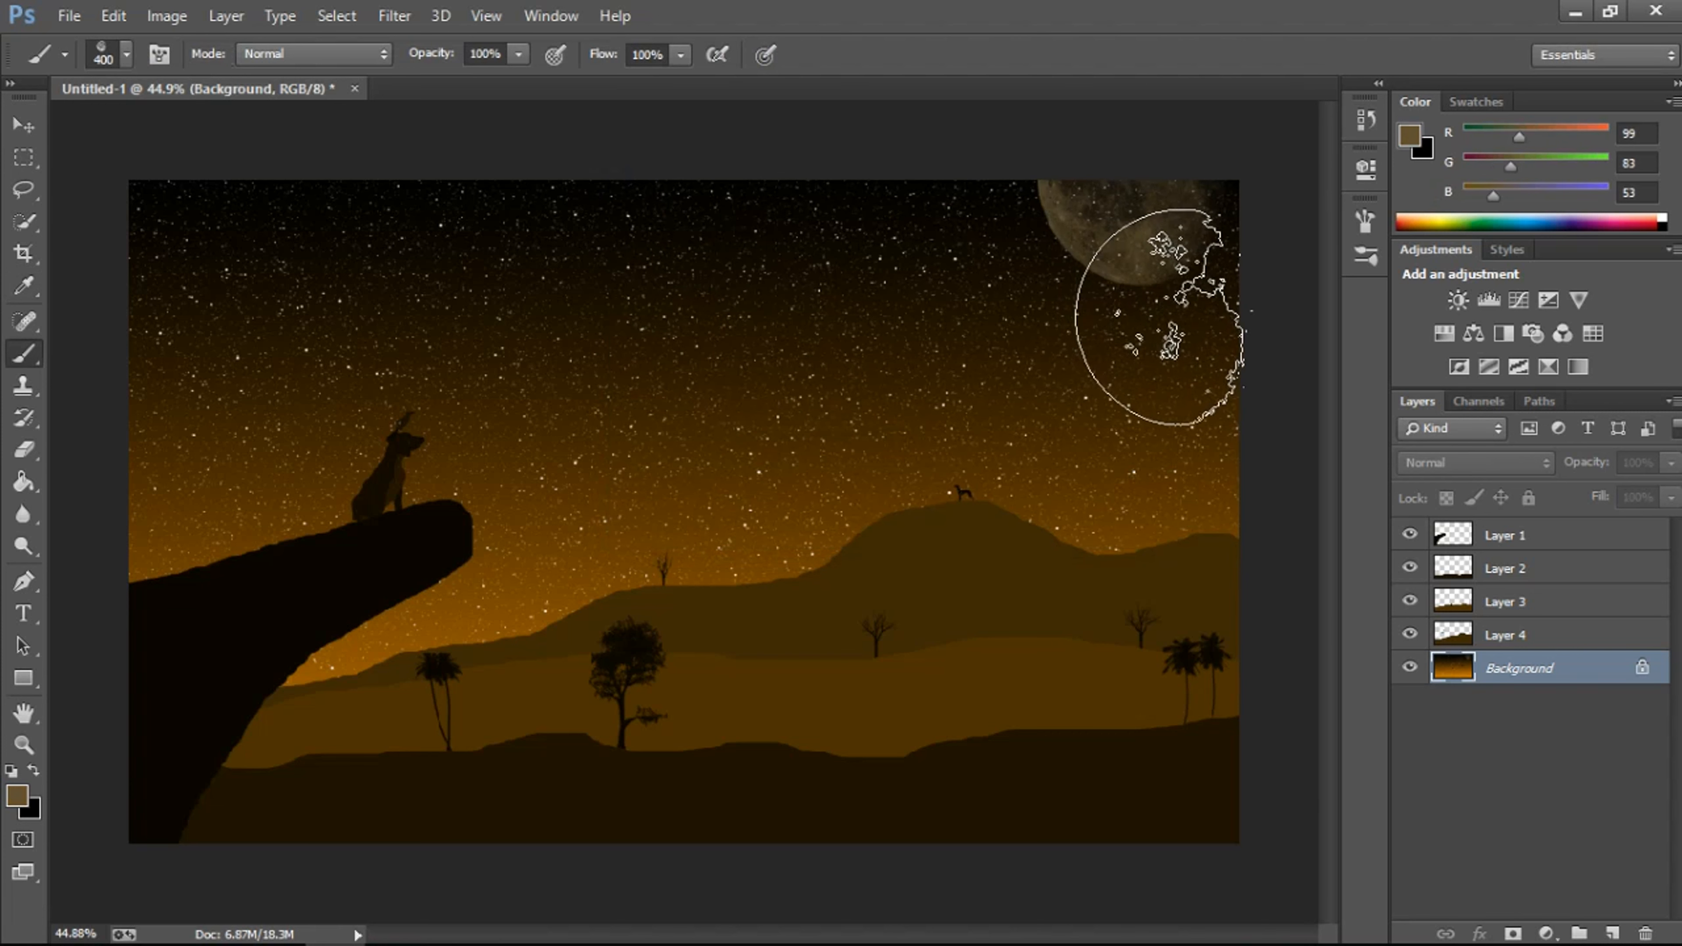
{"action": "key", "text": "ctrl+z"}
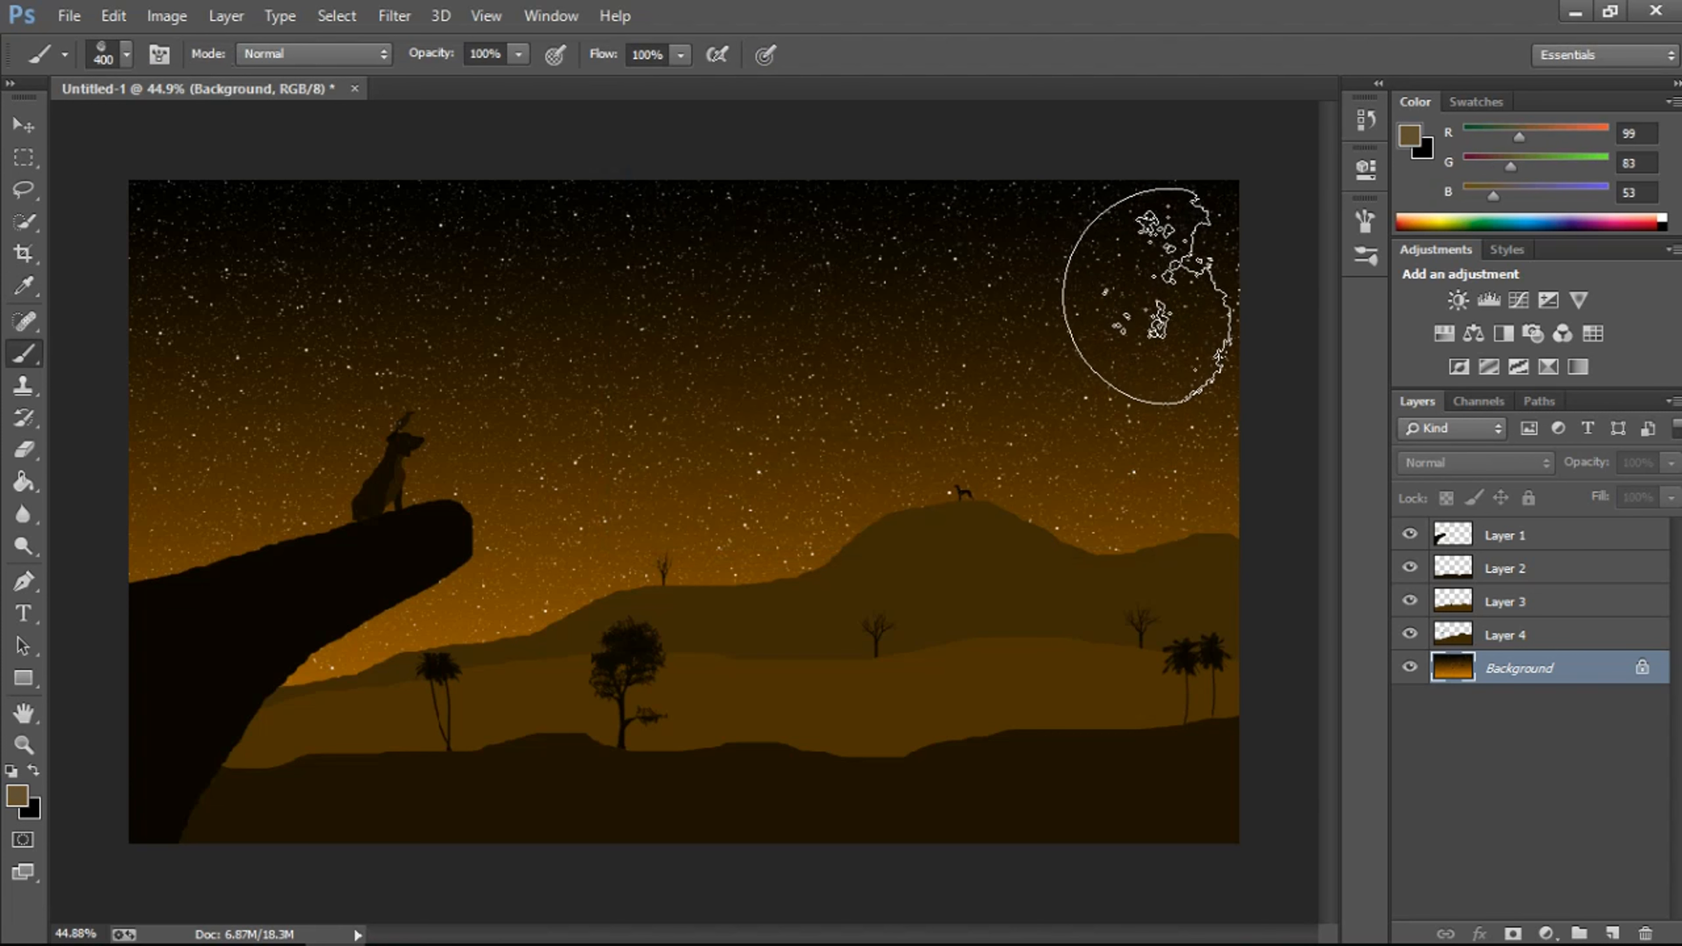
{"action": "left_click", "coordinate": [1155, 280]}
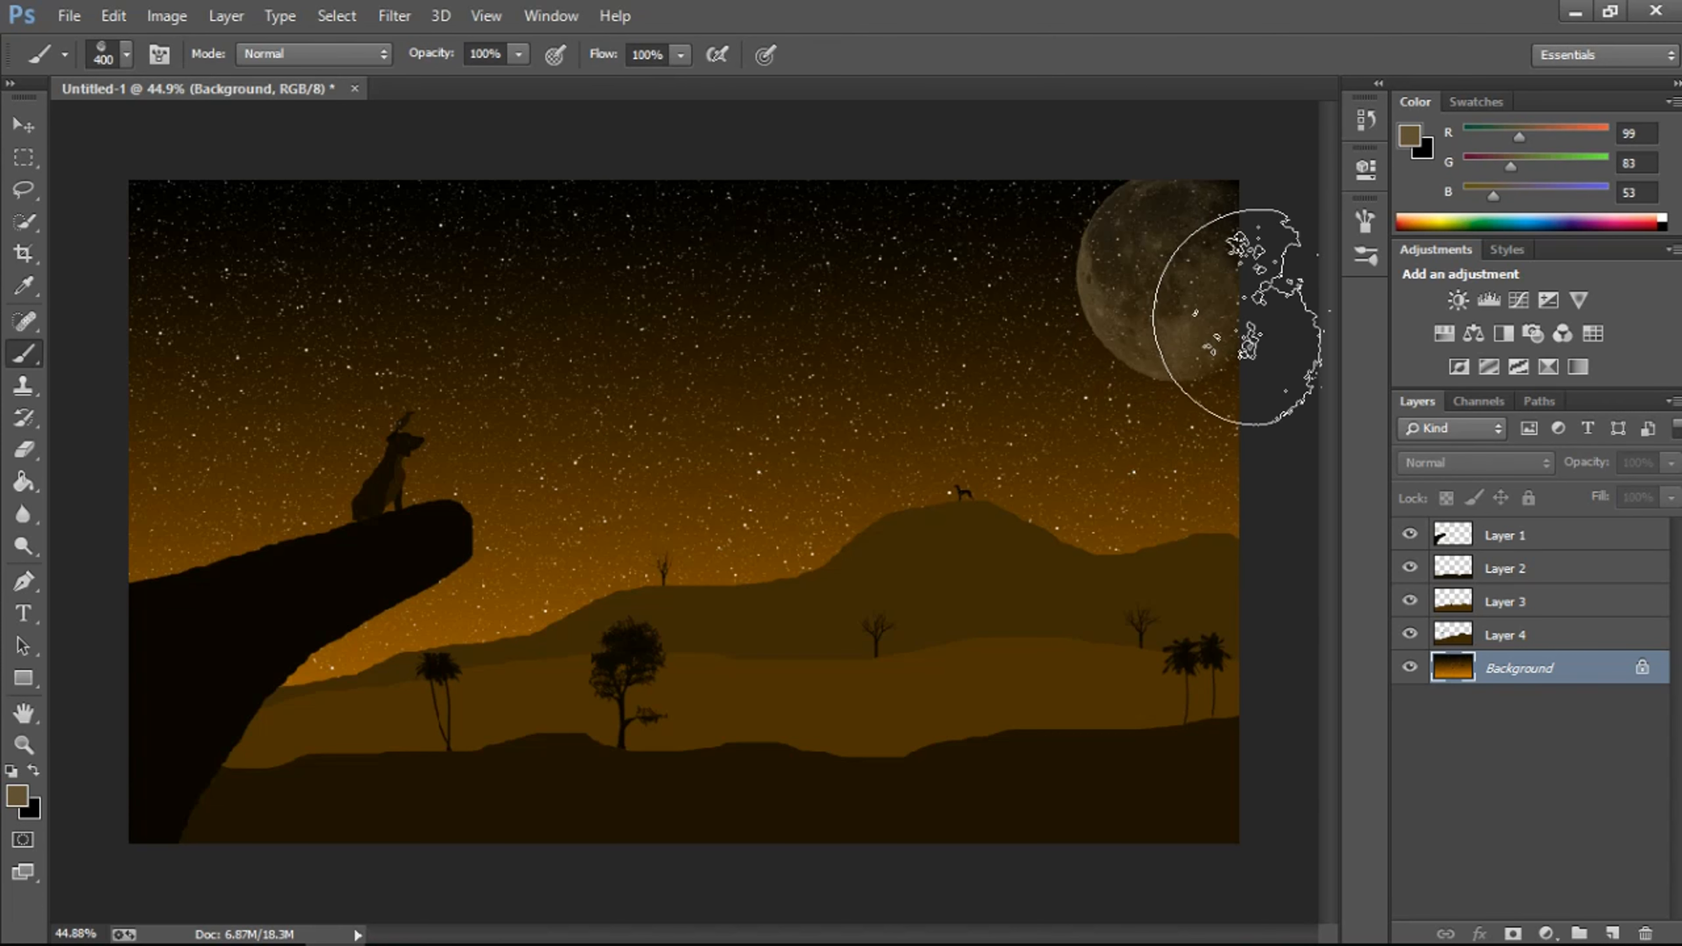
{"action": "key", "text": "ctrl+z"}
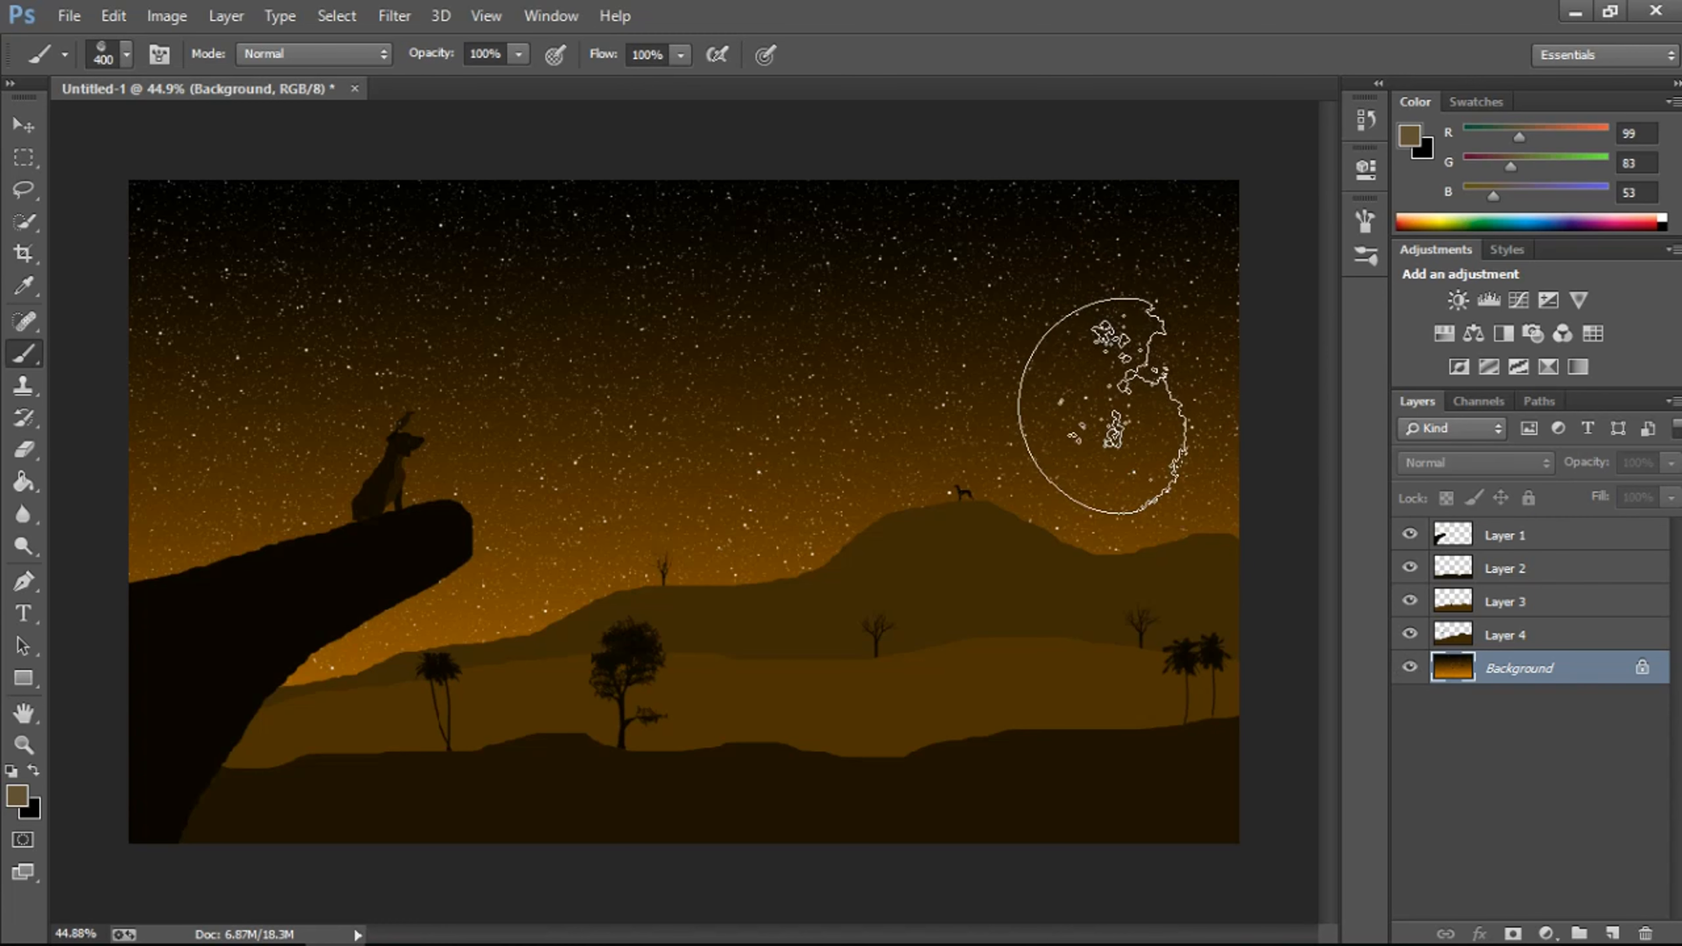
{"action": "left_click", "coordinate": [1163, 296]}
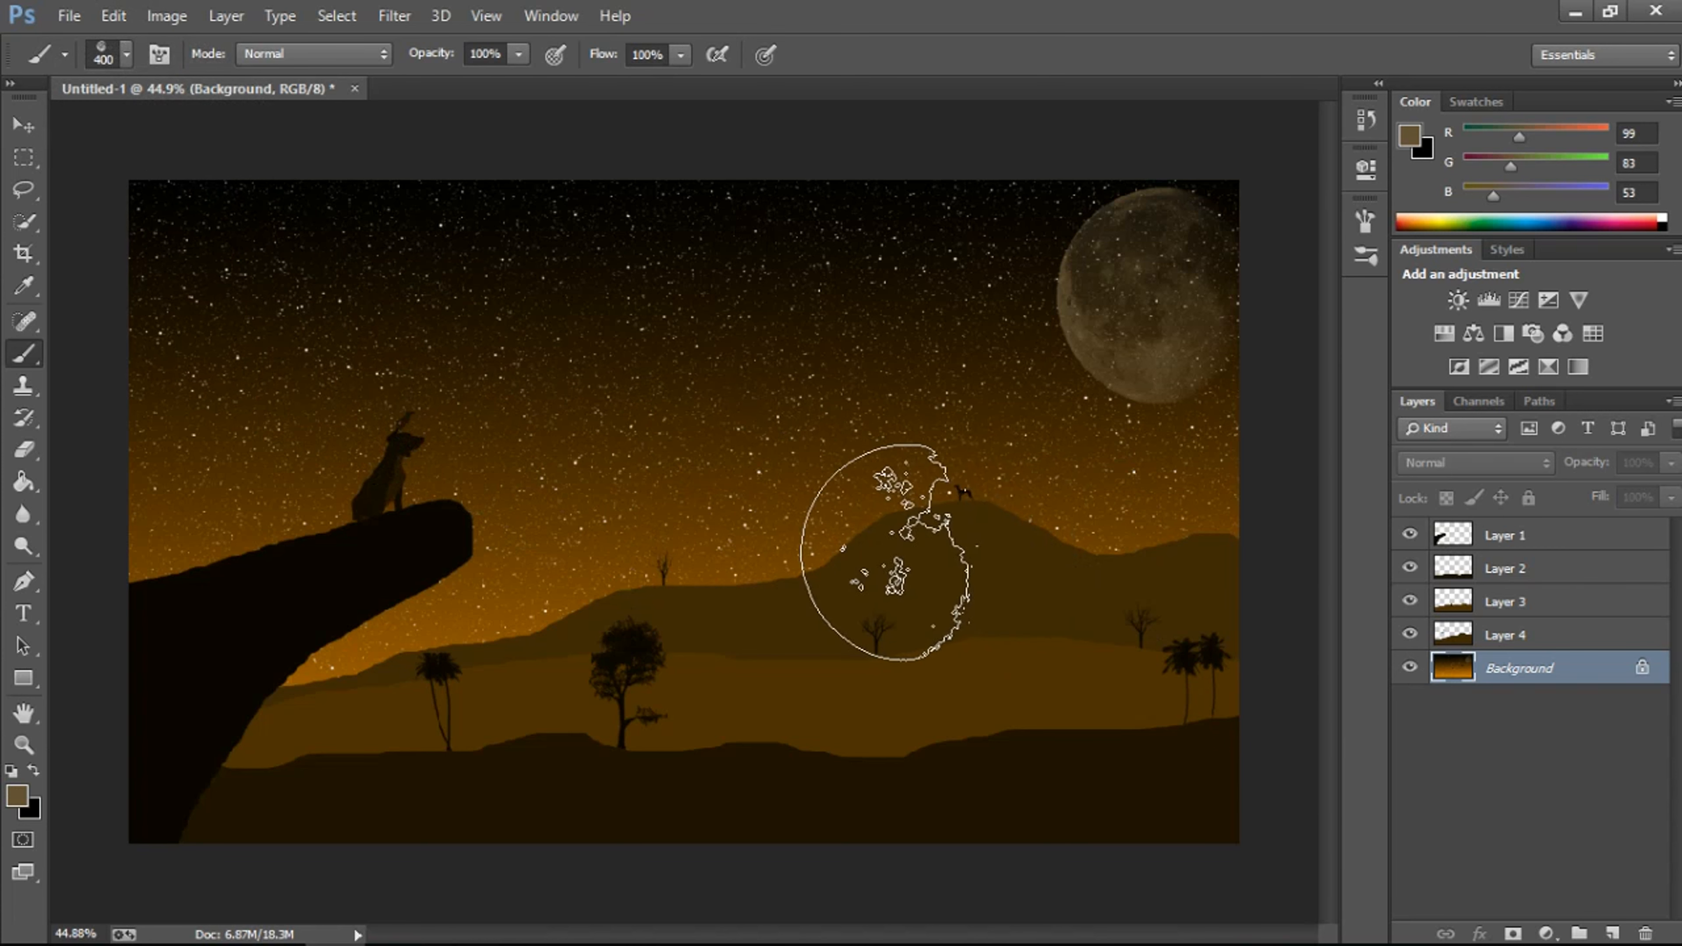
{"action": "left_click", "coordinate": [125, 57]}
{"action": "left_click", "coordinate": [127, 56]}
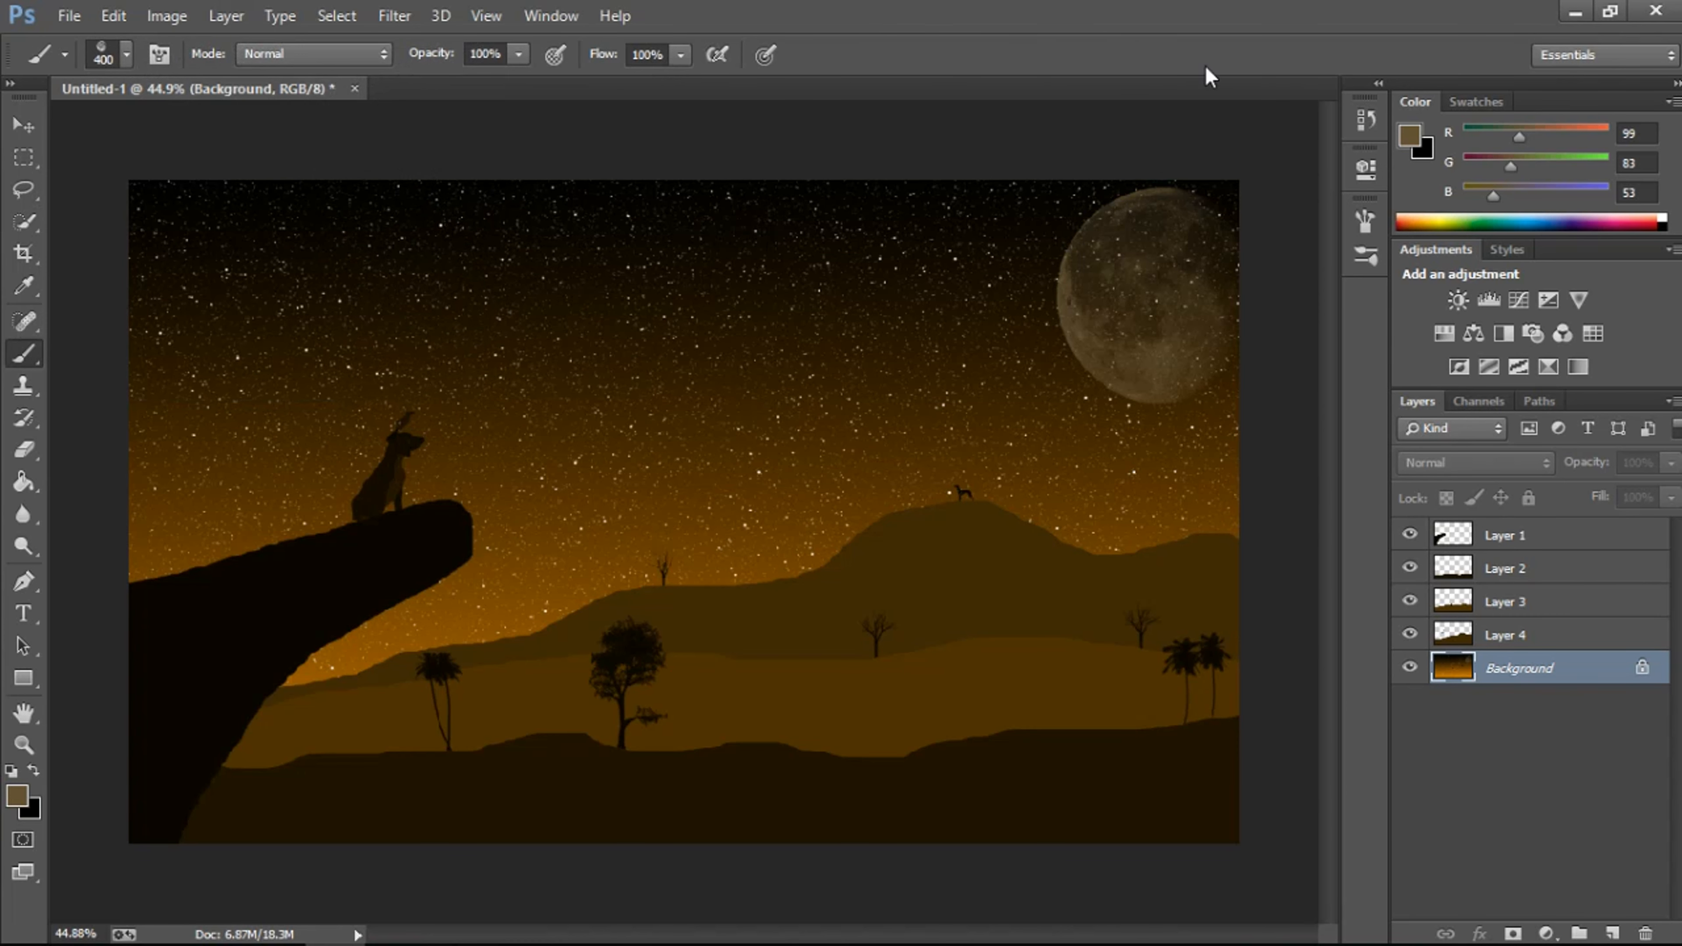
Step: Display the artwork in Full Screen Mode
{"action": "left_click", "coordinate": [507, 18]}
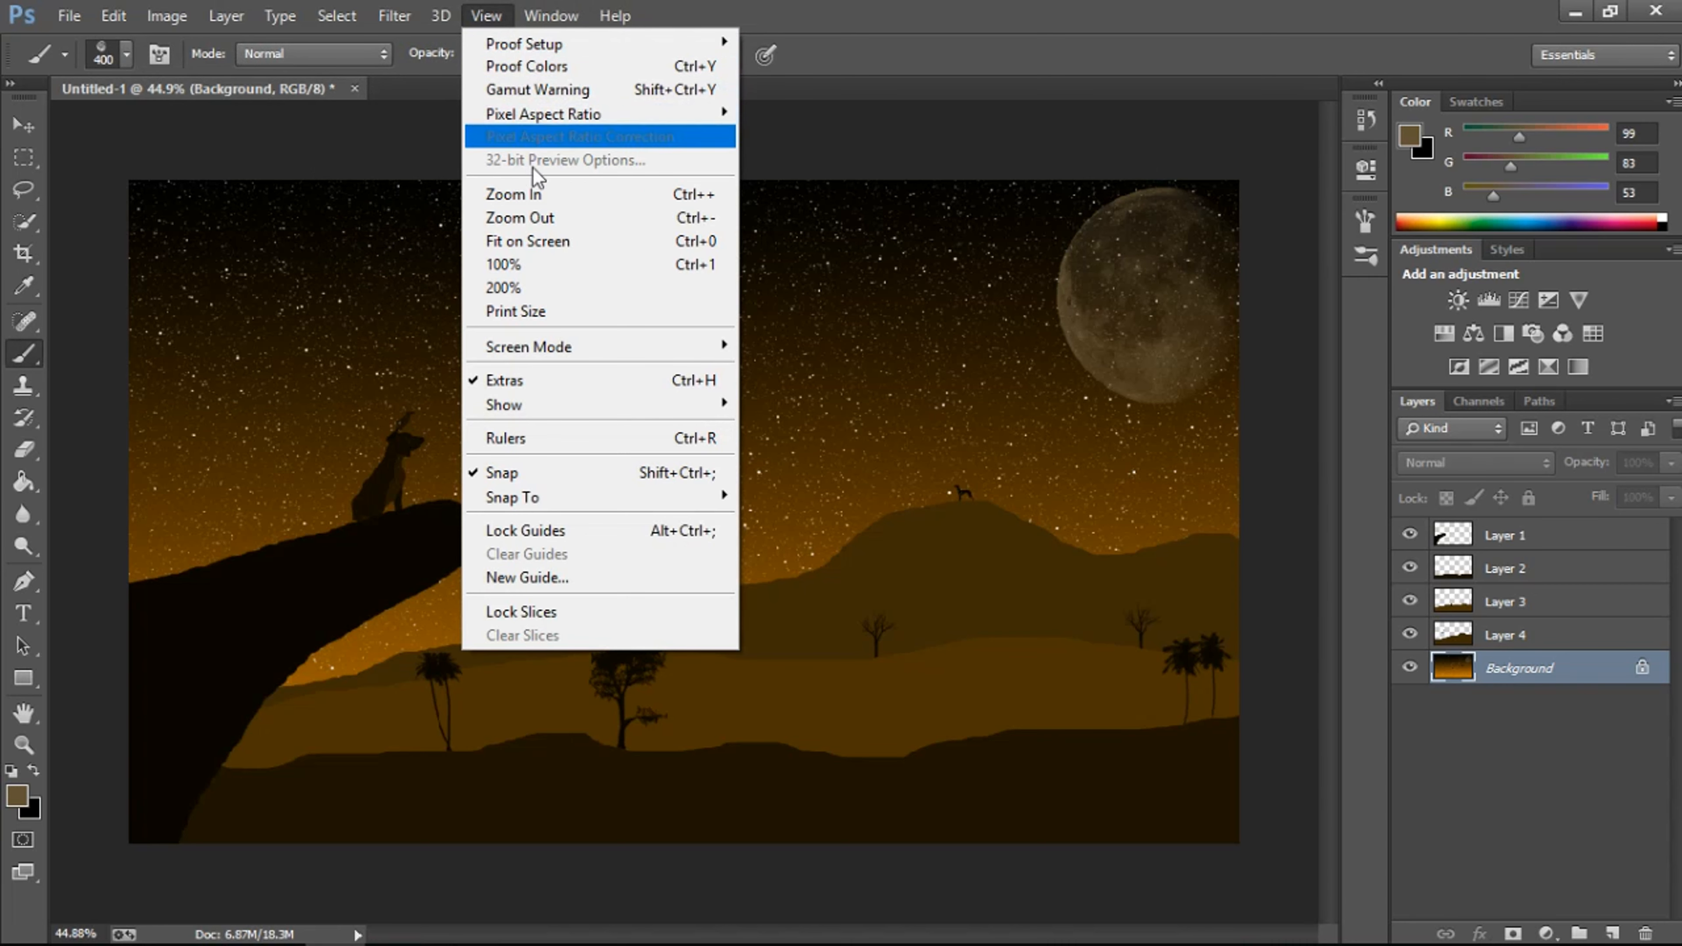
{"action": "mouse_move", "coordinate": [572, 352]}
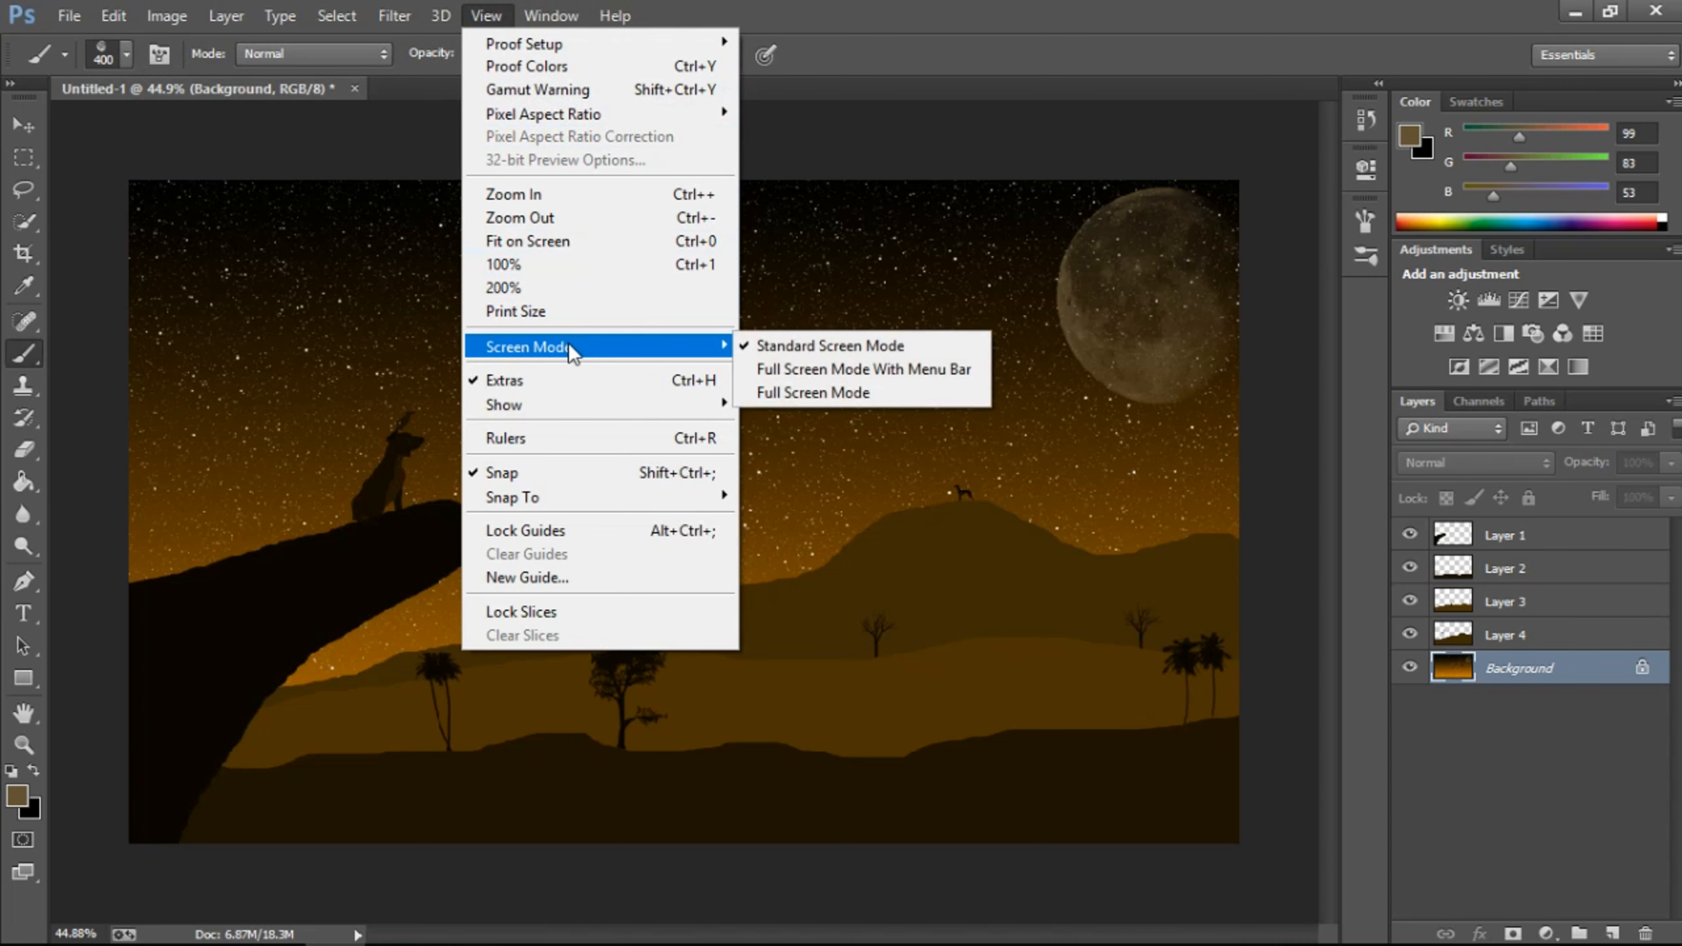
{"action": "left_click", "coordinate": [887, 384]}
{"action": "left_click", "coordinate": [890, 420]}
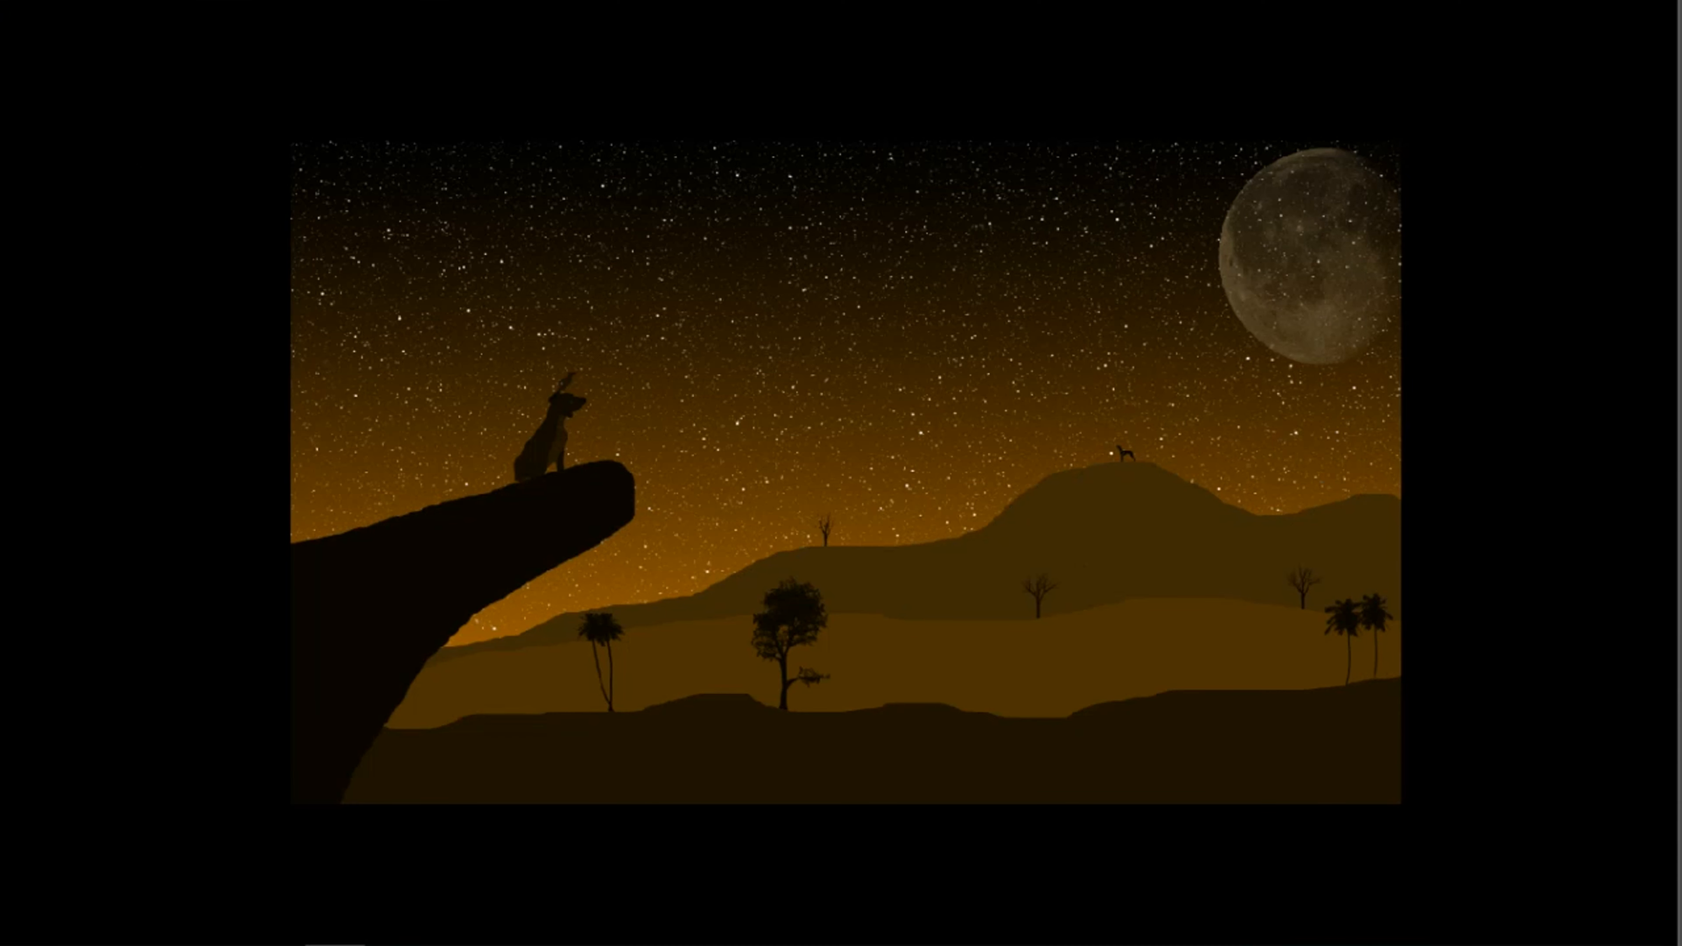
{"action": "mouse_move", "coordinate": [1680, 477]}
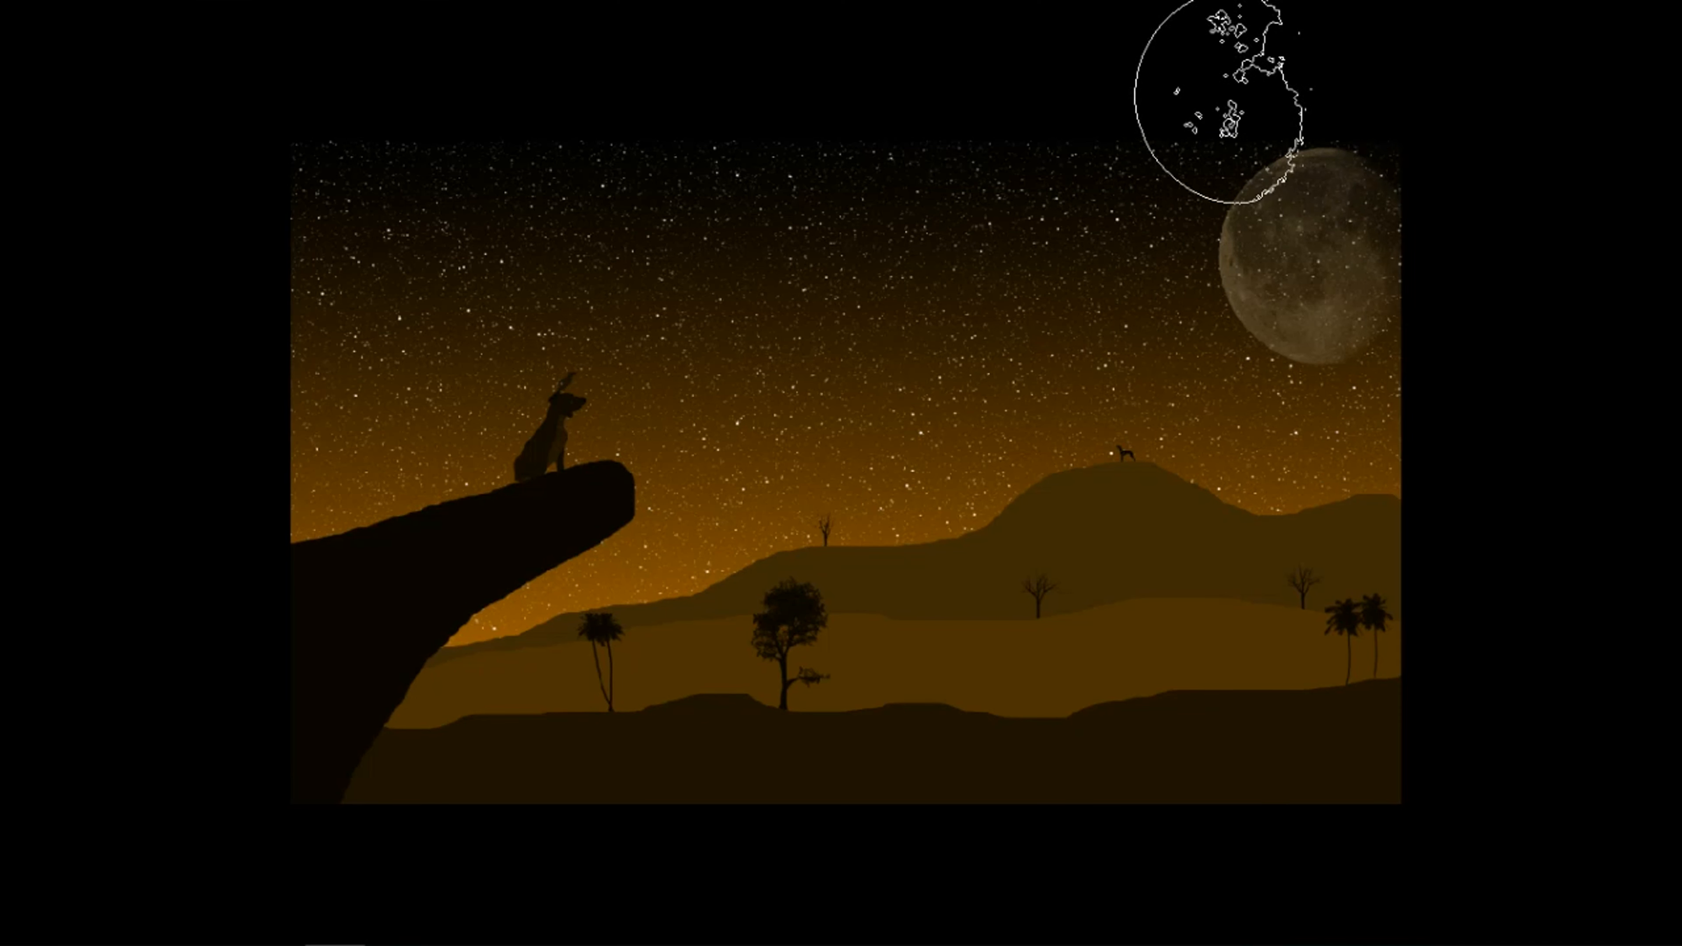
{"action": "mouse_move", "coordinate": [4, 96]}
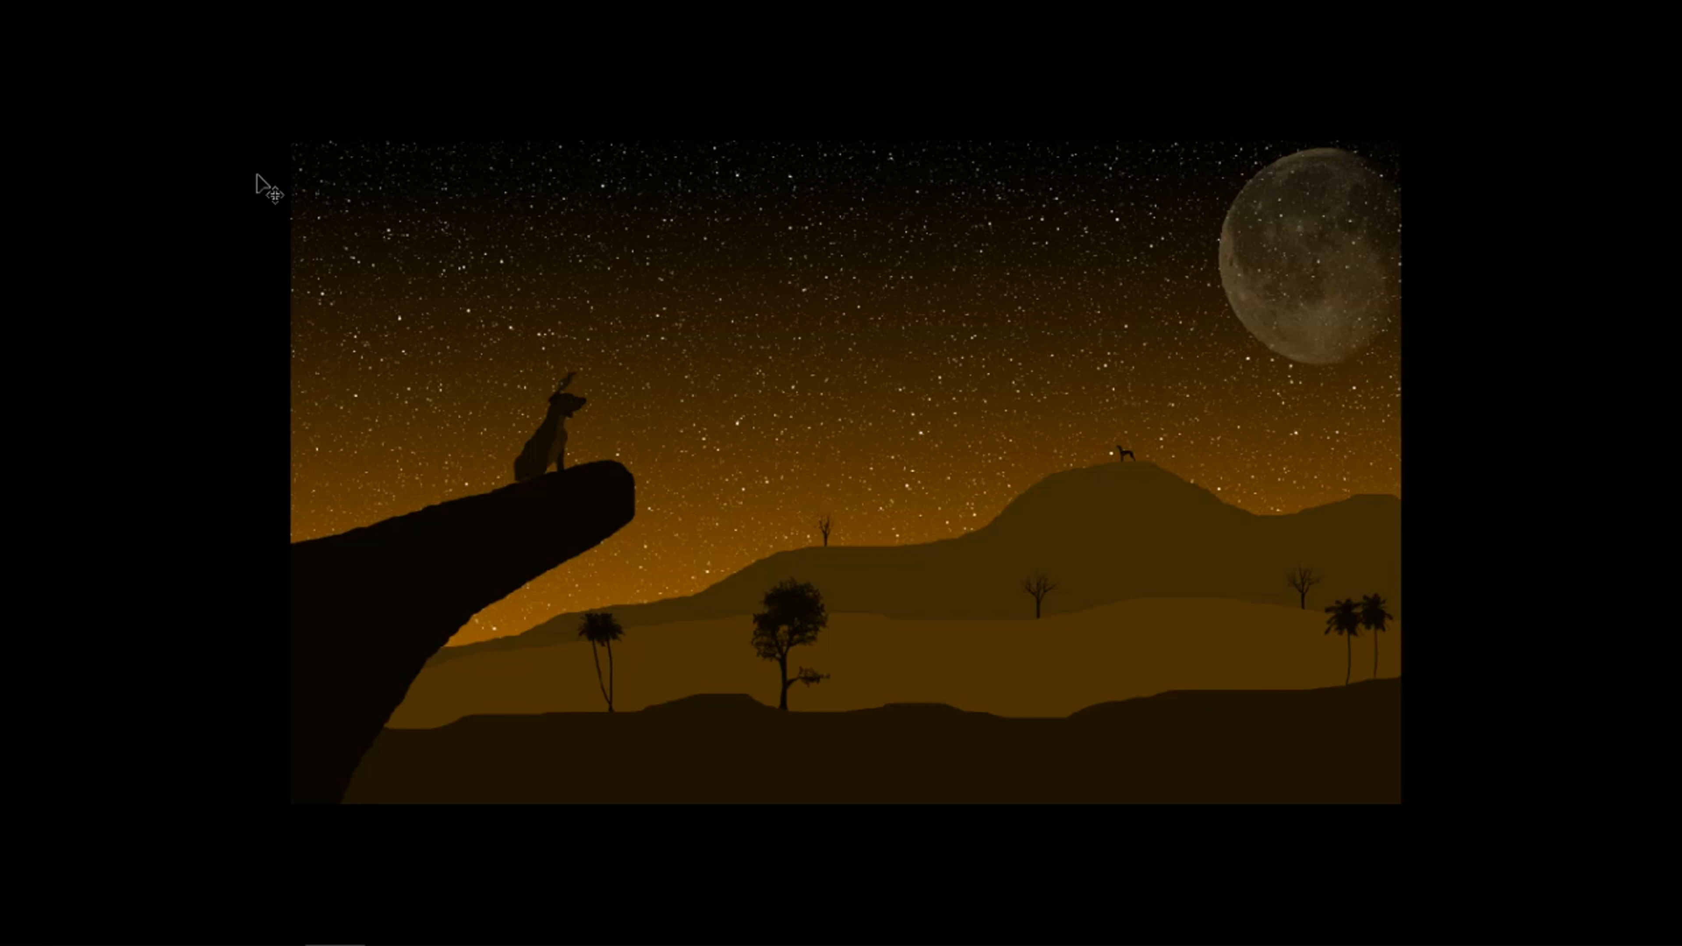
{"action": "mouse_move", "coordinate": [23, 550]}
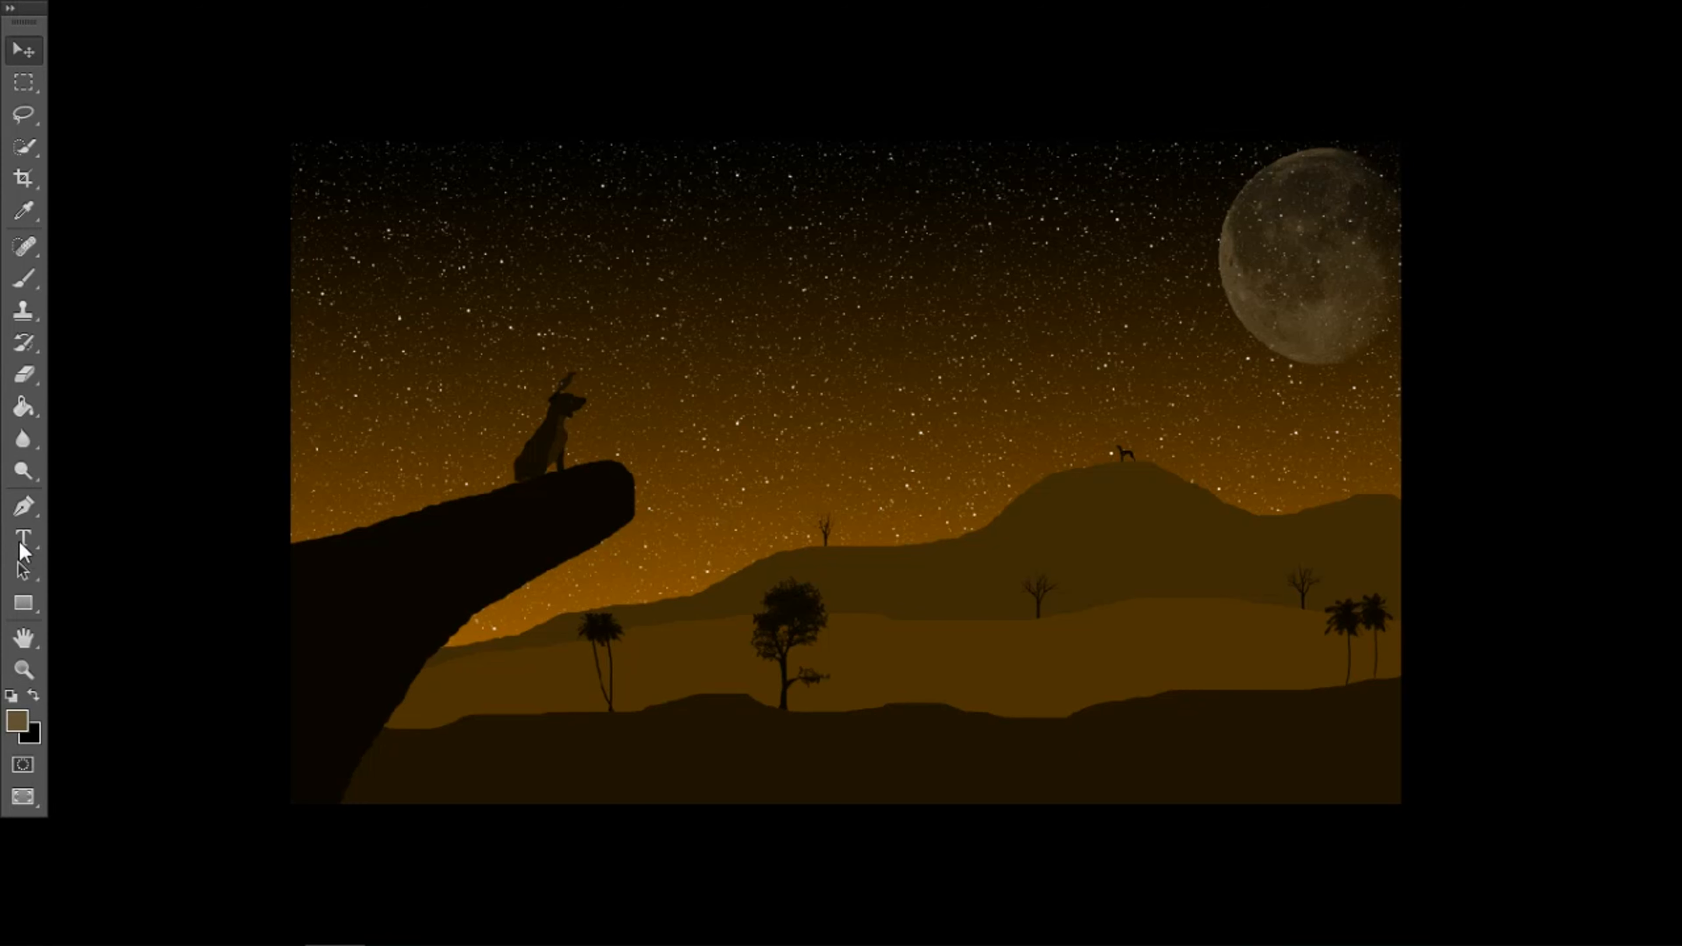
Step: Examine the finished landscape up close and as a whole, including the moon, dogs, hills, palms and trees
{"action": "mouse_move", "coordinate": [886, 607]}
{"action": "left_mouse_down"}
{"action": "mouse_move", "coordinate": [769, 623]}
{"action": "mouse_move", "coordinate": [865, 599]}
{"action": "left_mouse_up"}
{"action": "scroll", "coordinate": [1148, 489], "scroll_direction": "up", "scroll_amount": 3}
{"action": "scroll", "coordinate": [1309, 416], "scroll_direction": "up", "scroll_amount": 4}
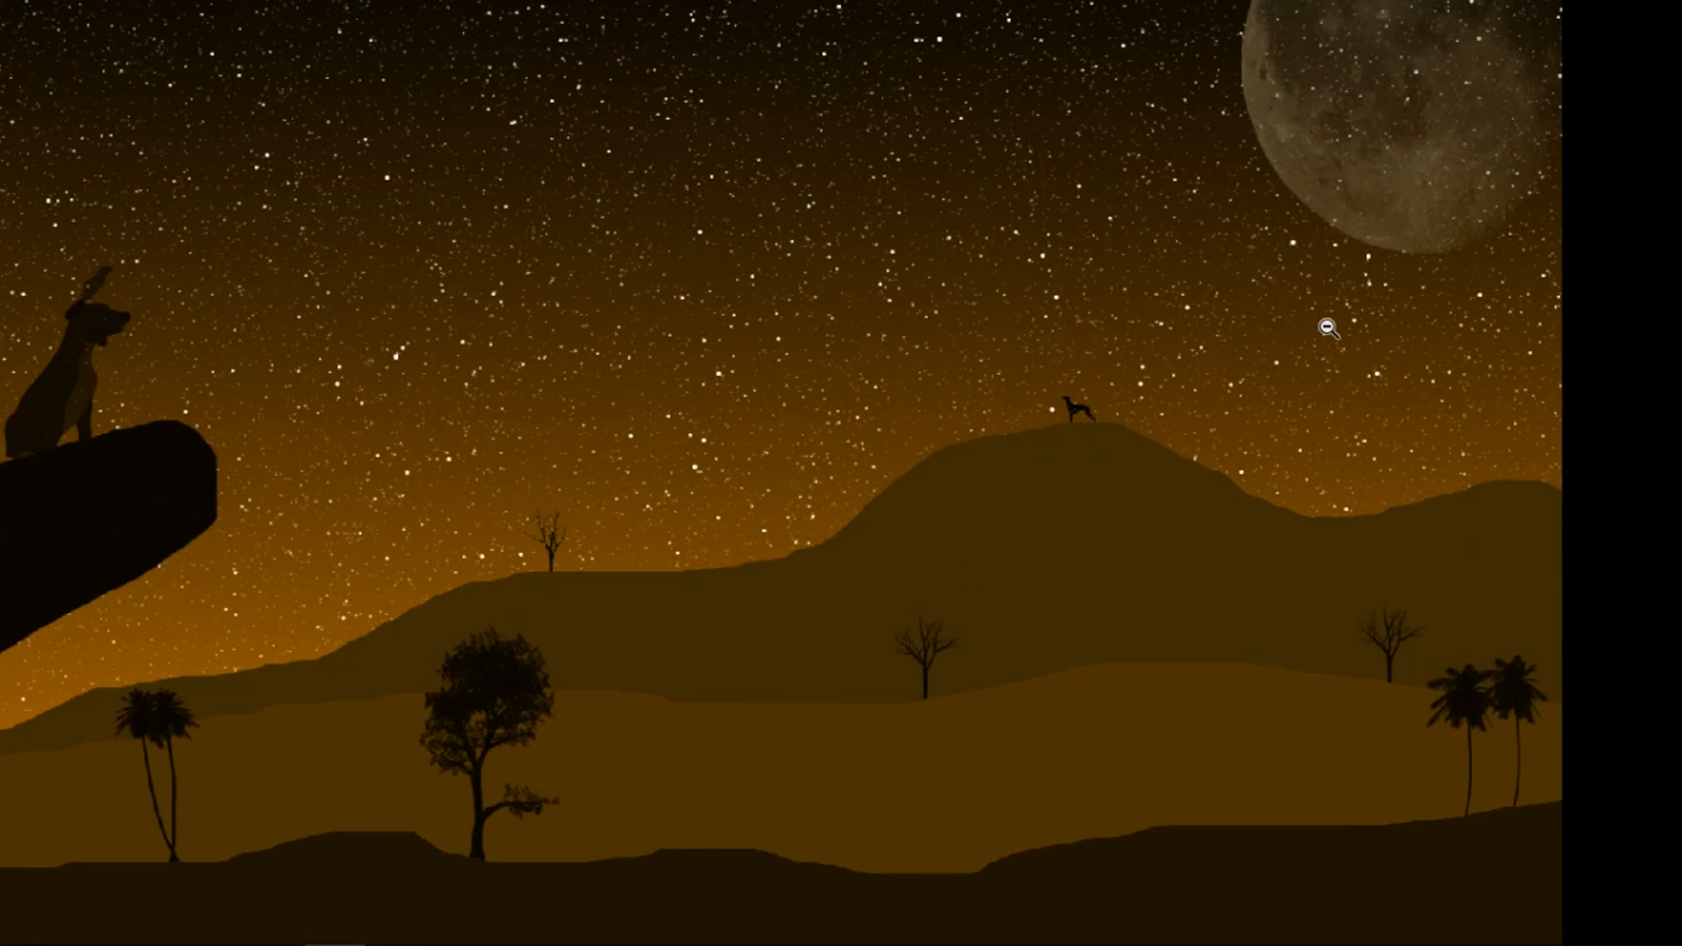
{"action": "left_click_drag", "start_coordinate": [1147, 378], "coordinate": [1246, 837]}
{"action": "mouse_move", "coordinate": [458, 643]}
{"action": "left_mouse_down"}
{"action": "mouse_move", "coordinate": [1058, 651]}
{"action": "mouse_move", "coordinate": [1238, 610]}
{"action": "left_mouse_up"}
{"action": "mouse_move", "coordinate": [624, 636]}
{"action": "left_mouse_down"}
{"action": "mouse_move", "coordinate": [1122, 613]}
{"action": "mouse_move", "coordinate": [1245, 588]}
{"action": "left_mouse_up"}
{"action": "left_click_drag", "start_coordinate": [959, 691], "coordinate": [904, 64]}
{"action": "mouse_move", "coordinate": [903, 659]}
{"action": "left_mouse_down"}
{"action": "mouse_move", "coordinate": [908, 380]}
{"action": "mouse_move", "coordinate": [533, 210]}
{"action": "mouse_move", "coordinate": [72, 331]}
{"action": "left_mouse_up"}
{"action": "left_click_drag", "start_coordinate": [932, 501], "coordinate": [105, 508]}
{"action": "left_click_drag", "start_coordinate": [1292, 236], "coordinate": [1397, 715]}
{"action": "left_click_drag", "start_coordinate": [768, 475], "coordinate": [611, 445]}
{"action": "scroll", "coordinate": [609, 445], "scroll_direction": "down", "scroll_amount": 2}
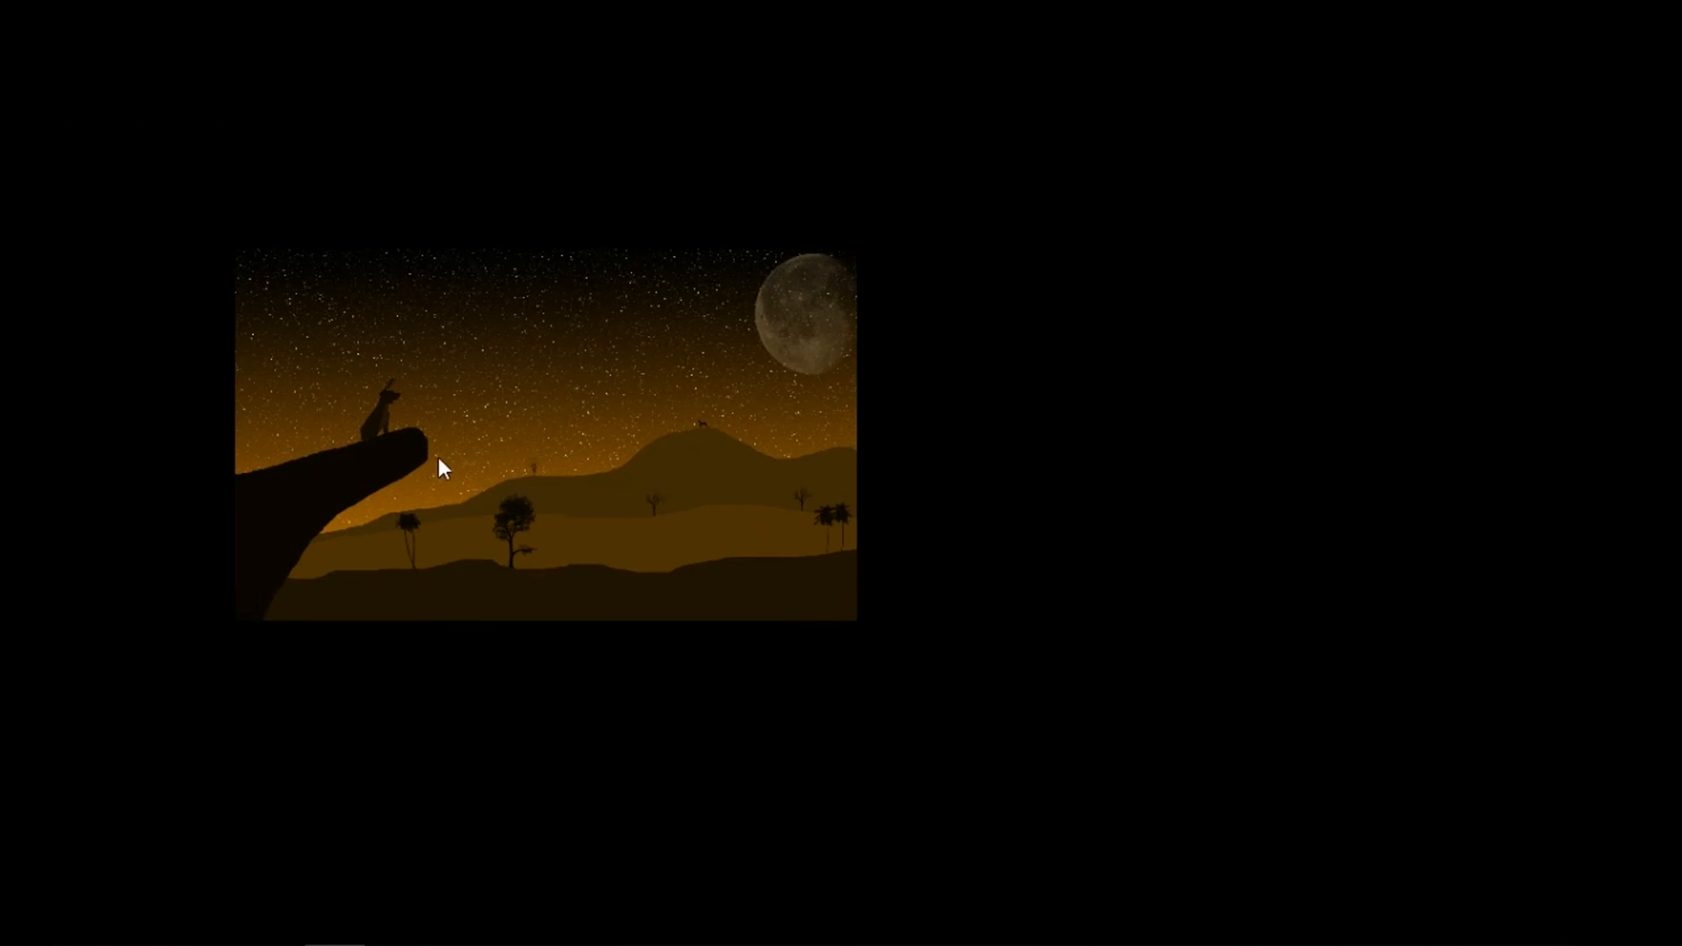
{"action": "scroll", "coordinate": [447, 440], "scroll_direction": "up", "scroll_amount": 6}
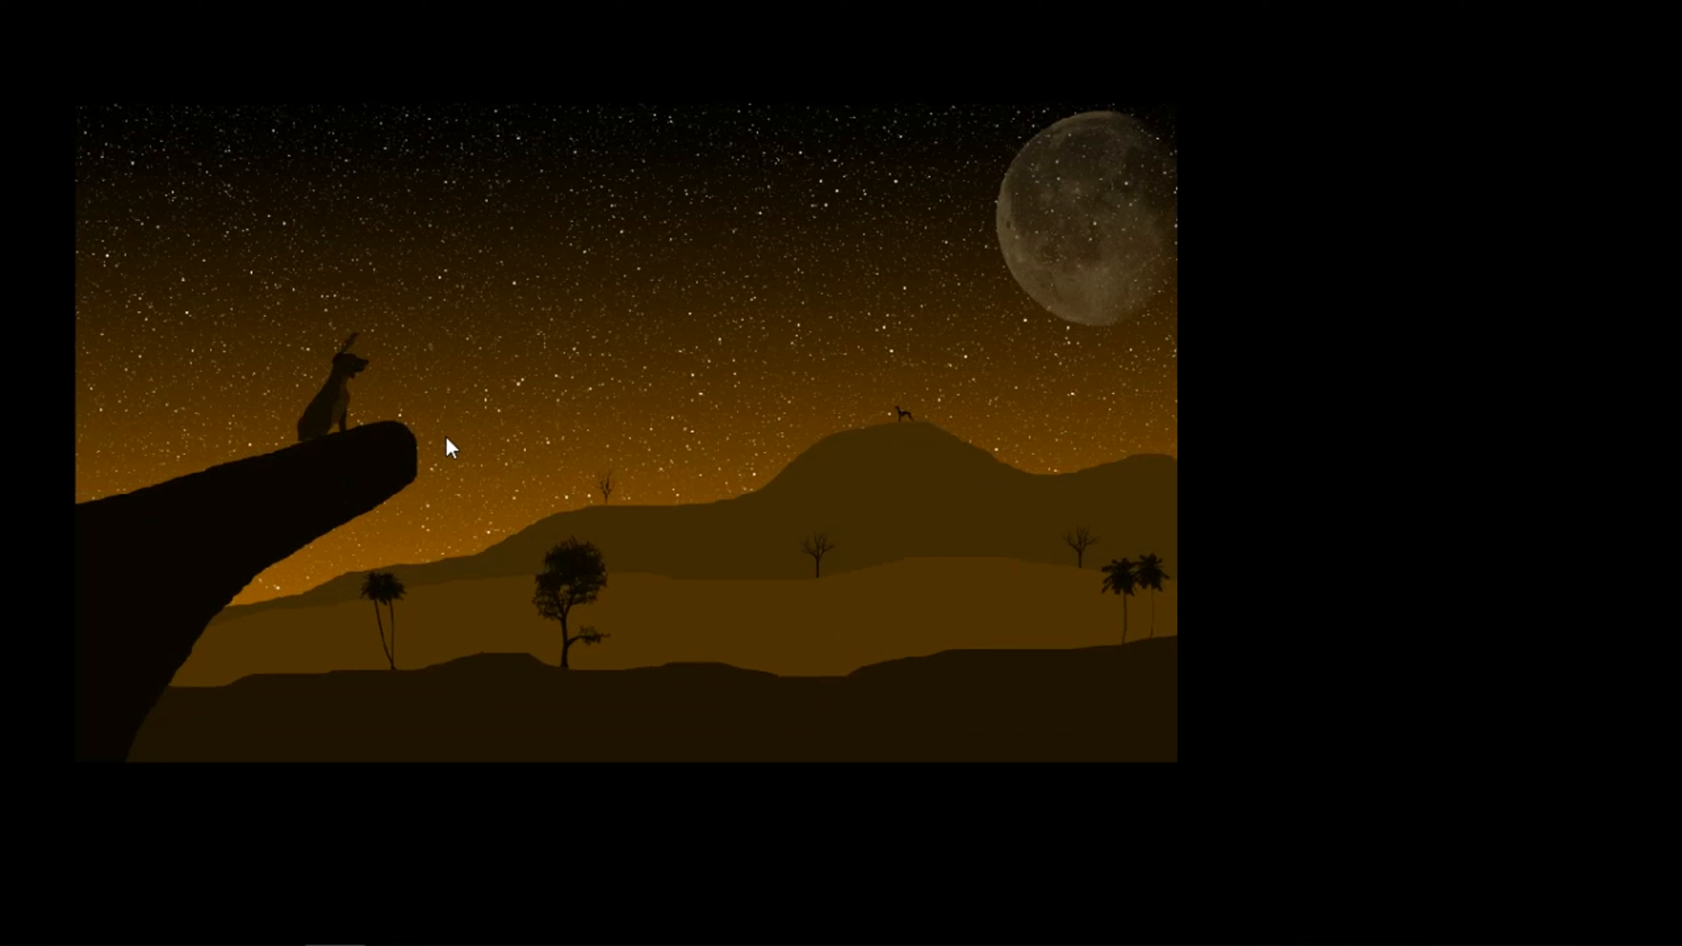